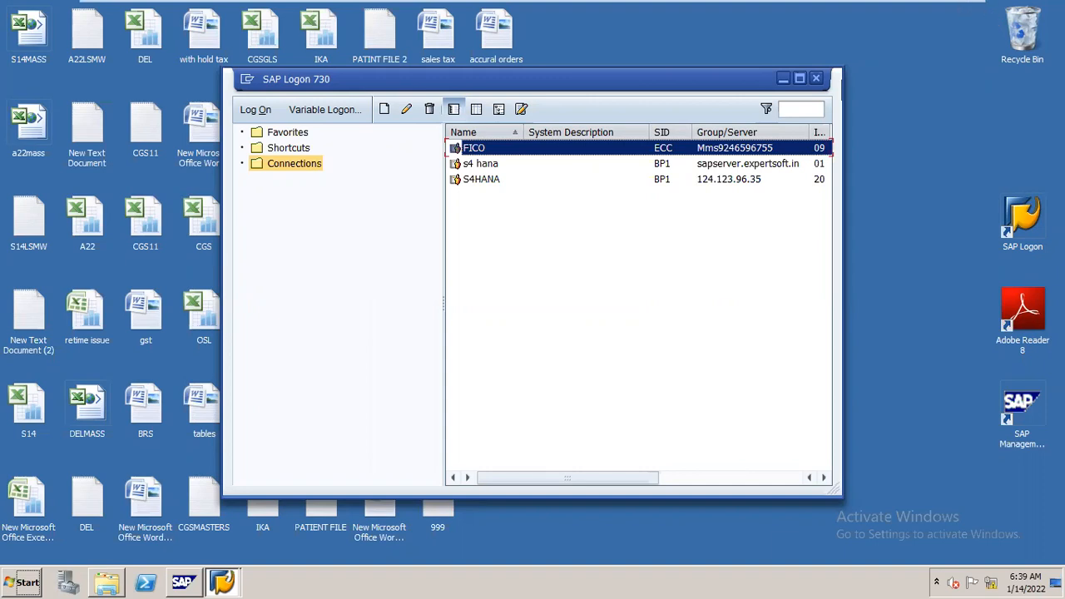
Step: Open the sd cusmoz Word document from the MY CO CLASS desktop folder and dismiss the document recovery list
click(818, 79)
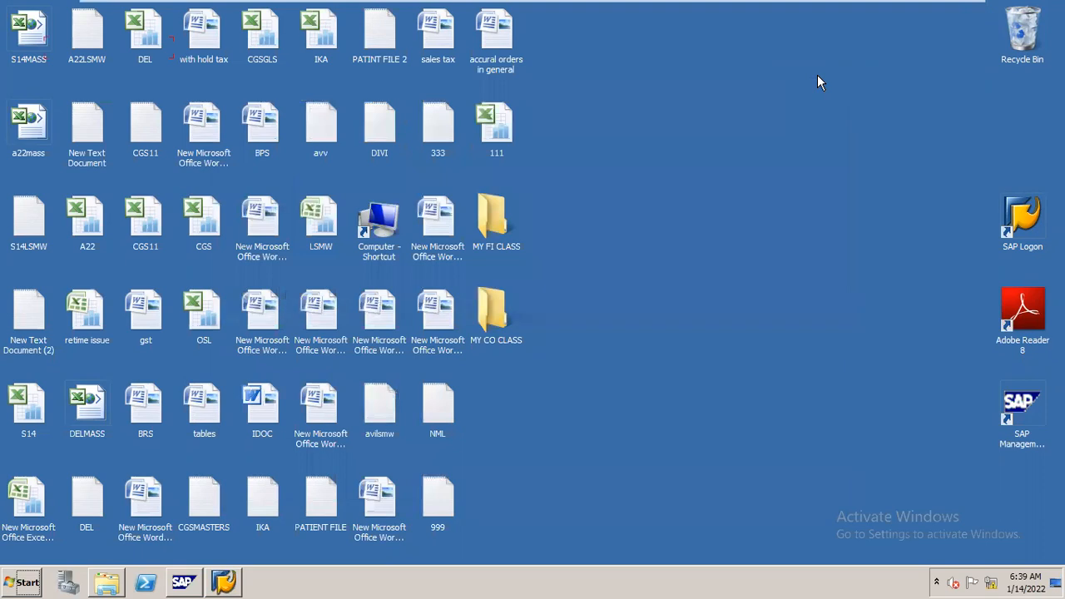
double_click(491, 308)
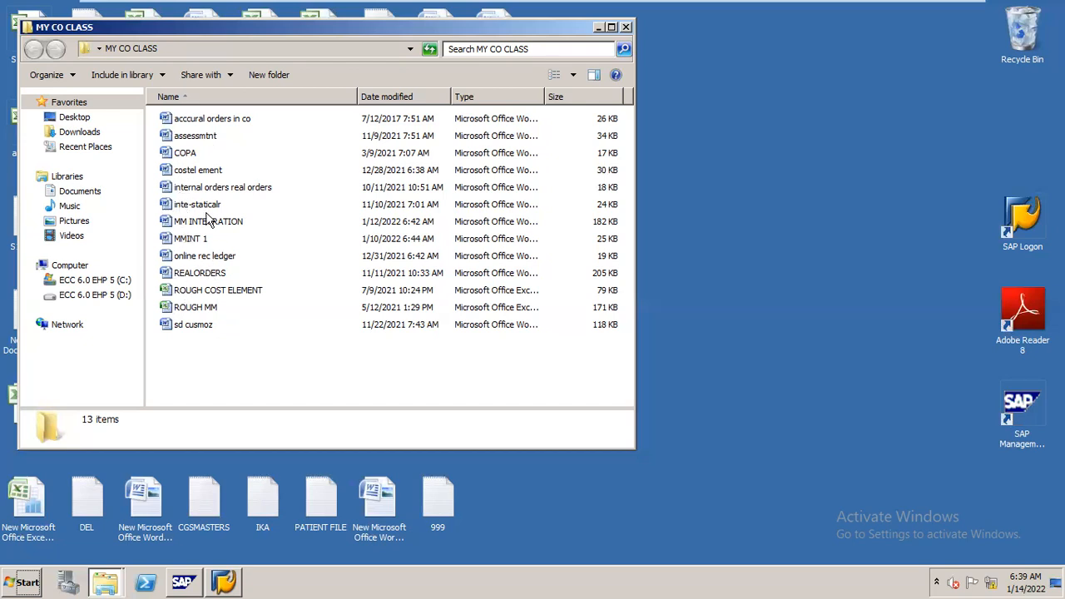
click(209, 307)
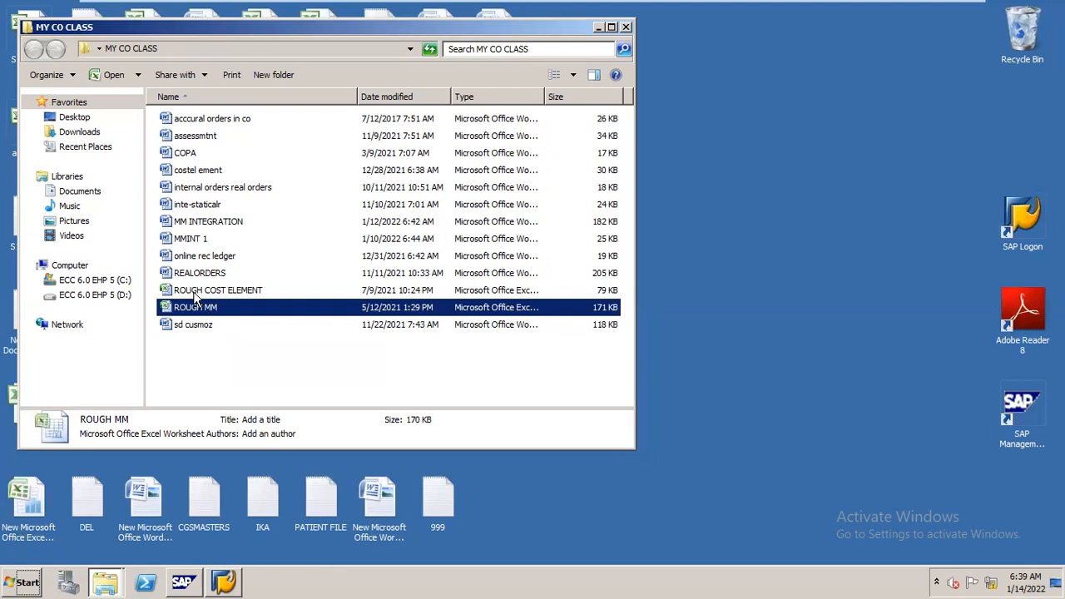
click(198, 327)
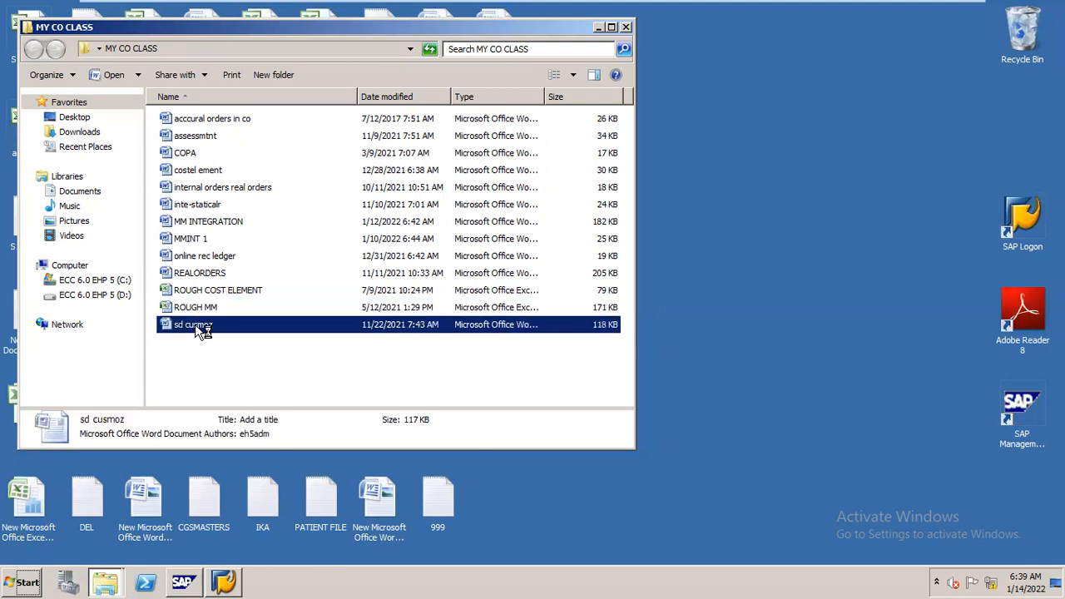
double_click(203, 331)
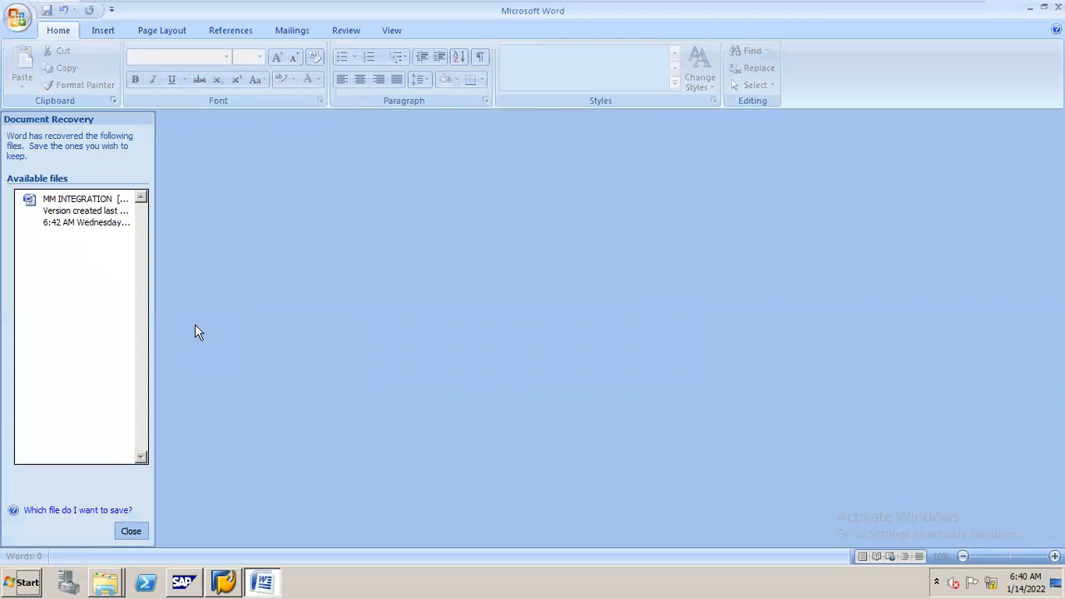
click(131, 532)
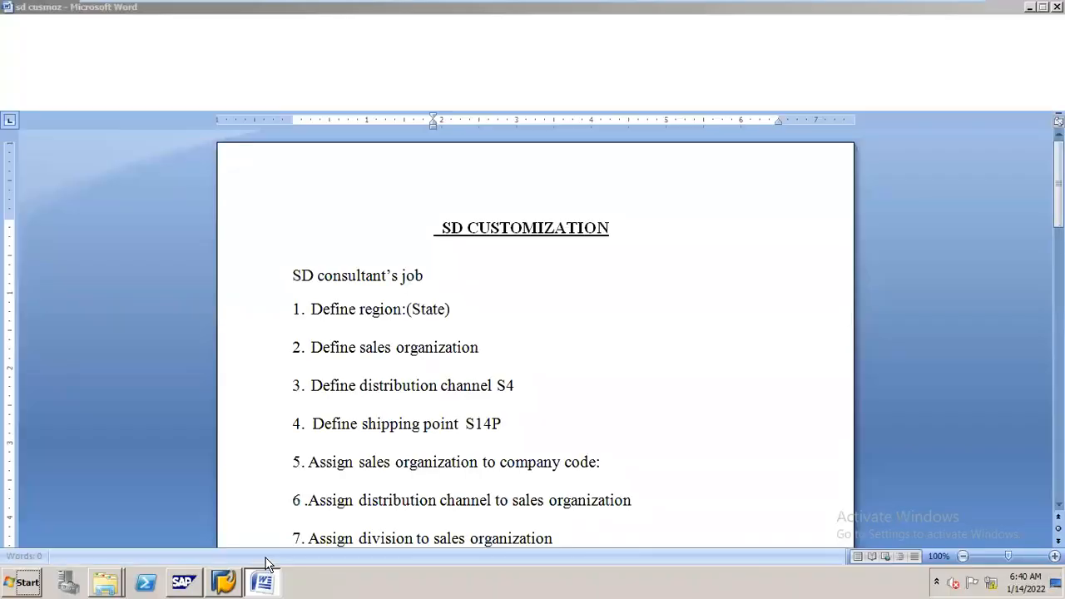
click(266, 569)
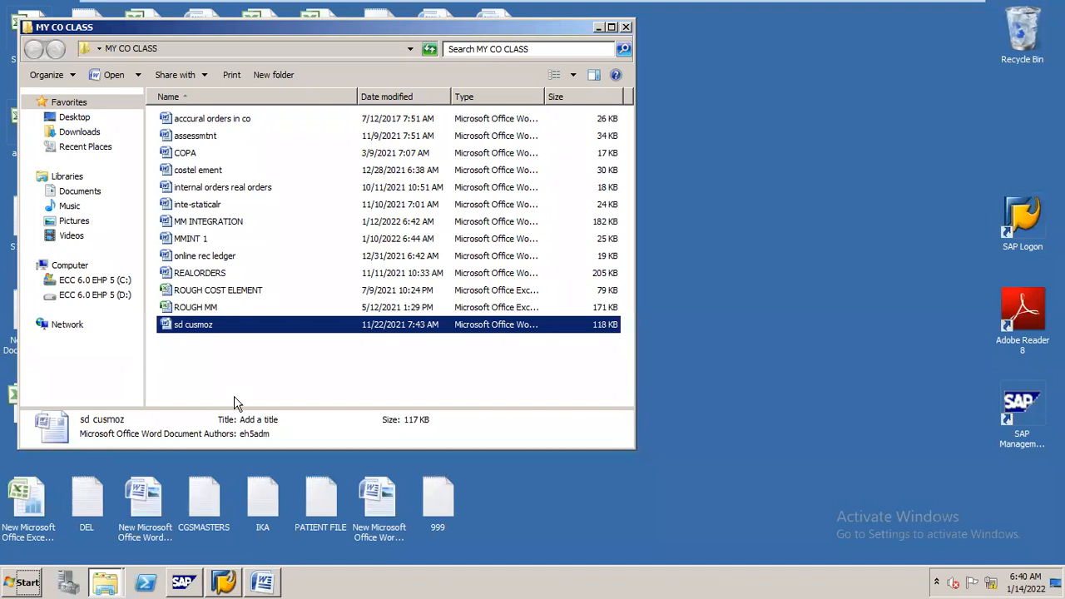
click(264, 578)
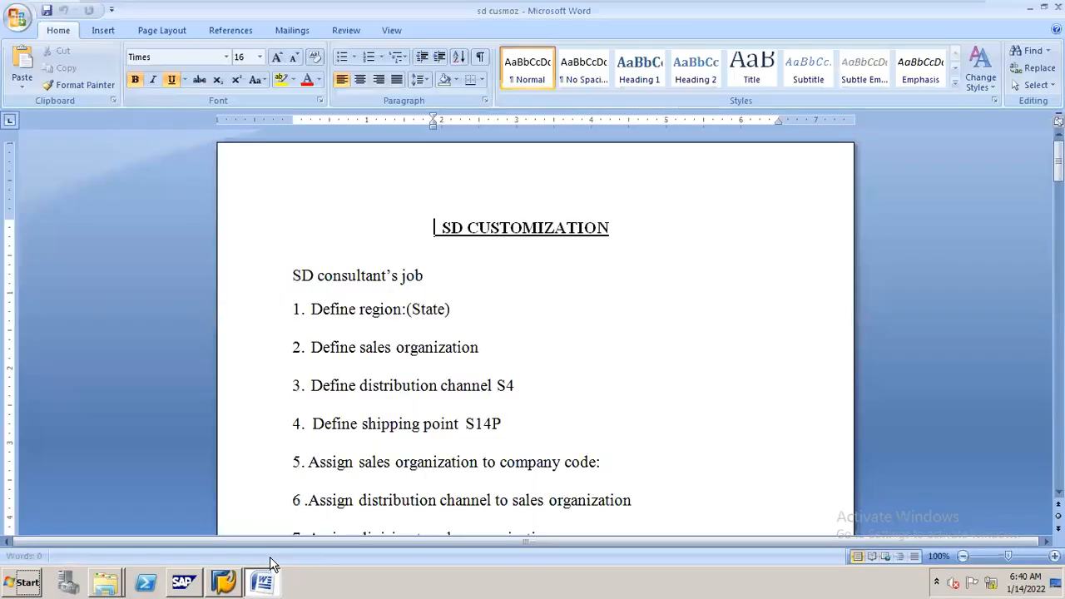
Step: Delete the "Define region:(State)" item from the SD consultant's job list and save the document
mouse_move(297, 308)
mouse_down()
mouse_move(463, 309)
mouse_move(306, 308)
mouse_up()
drag(459, 309, 308, 310)
key(BackSpace)
key(BackSpace)
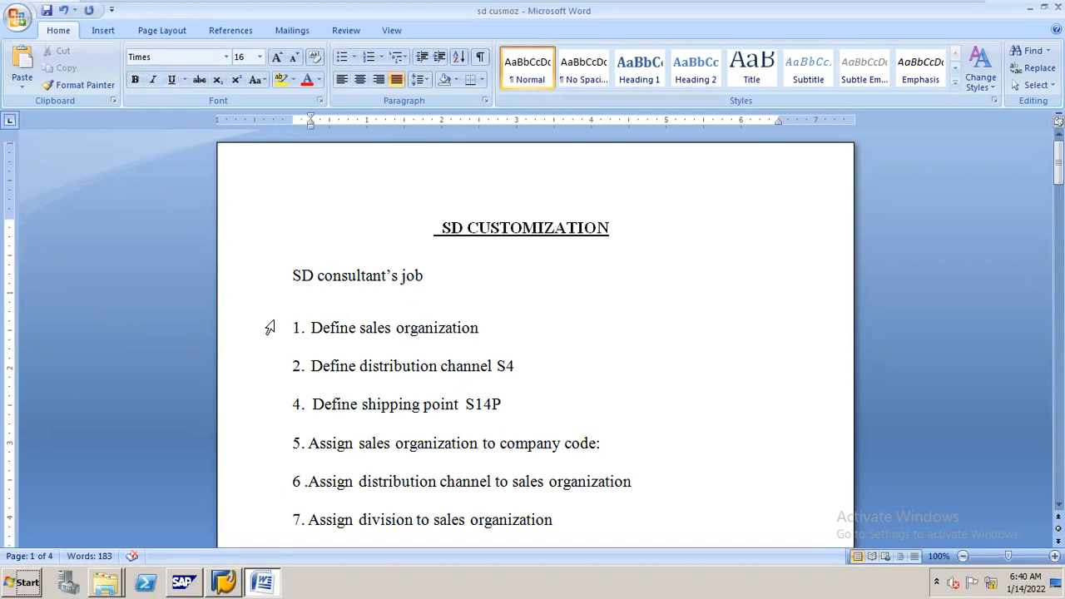
key(ctrl+s)
key(alt+Tab)
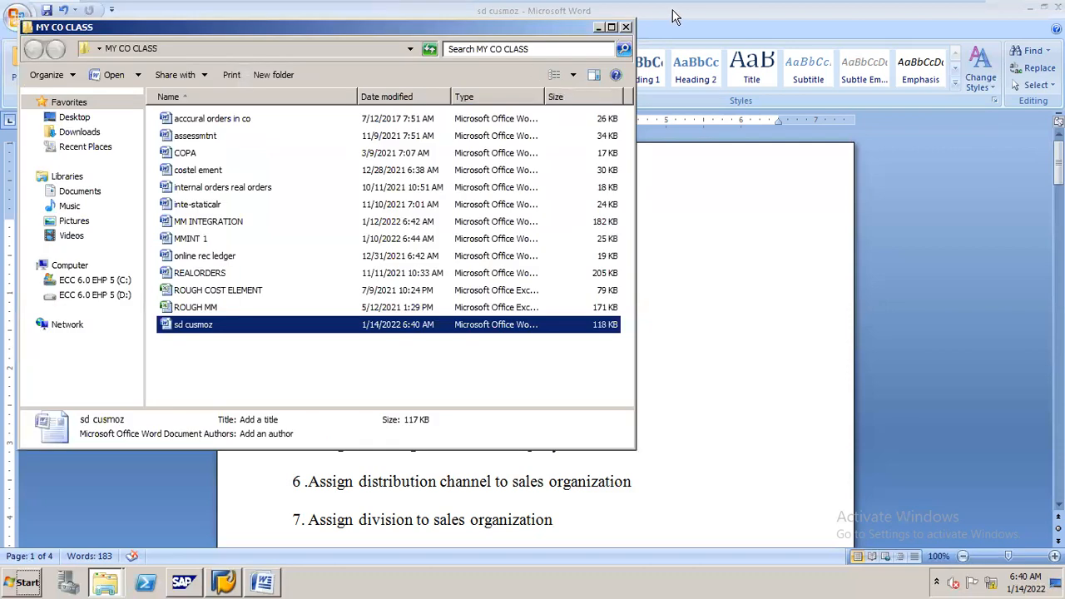
click(627, 27)
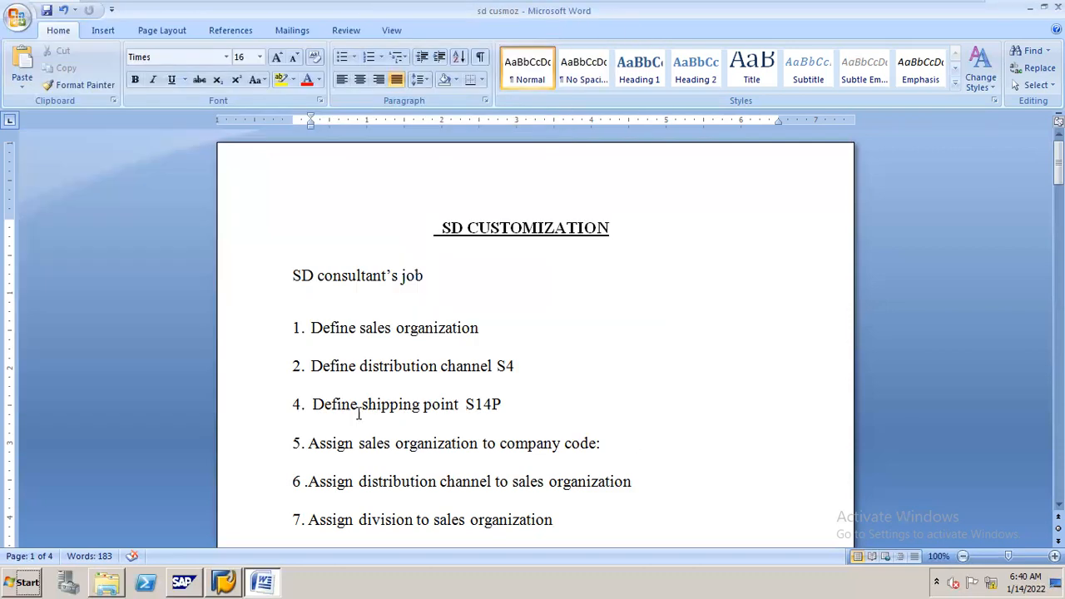
Step: Switch to SAP, run transaction spro and display the SAP Reference IMG
click(225, 568)
text(spro)
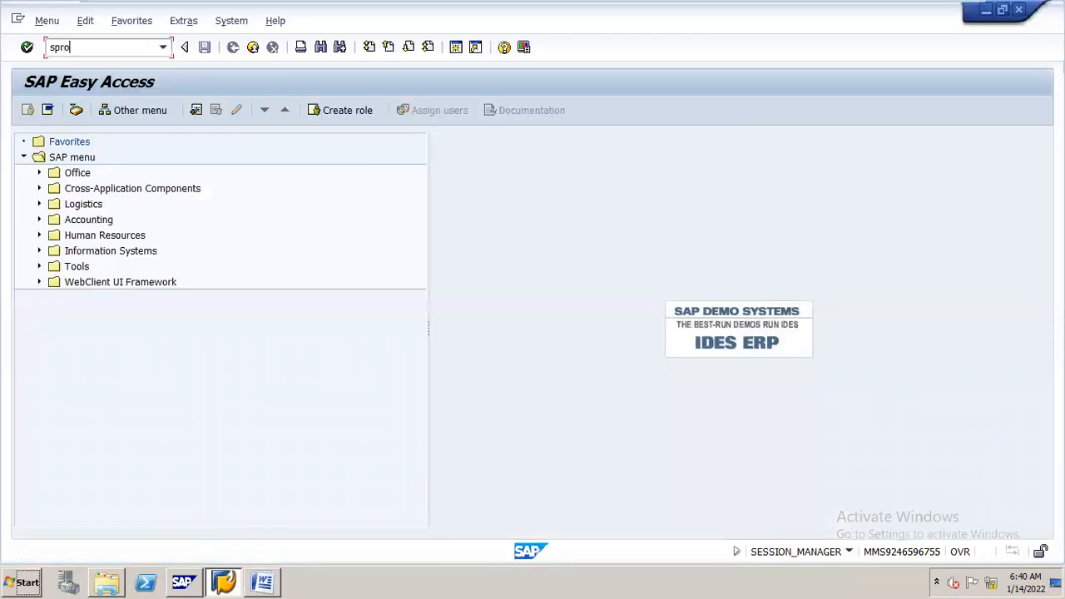
key(Return)
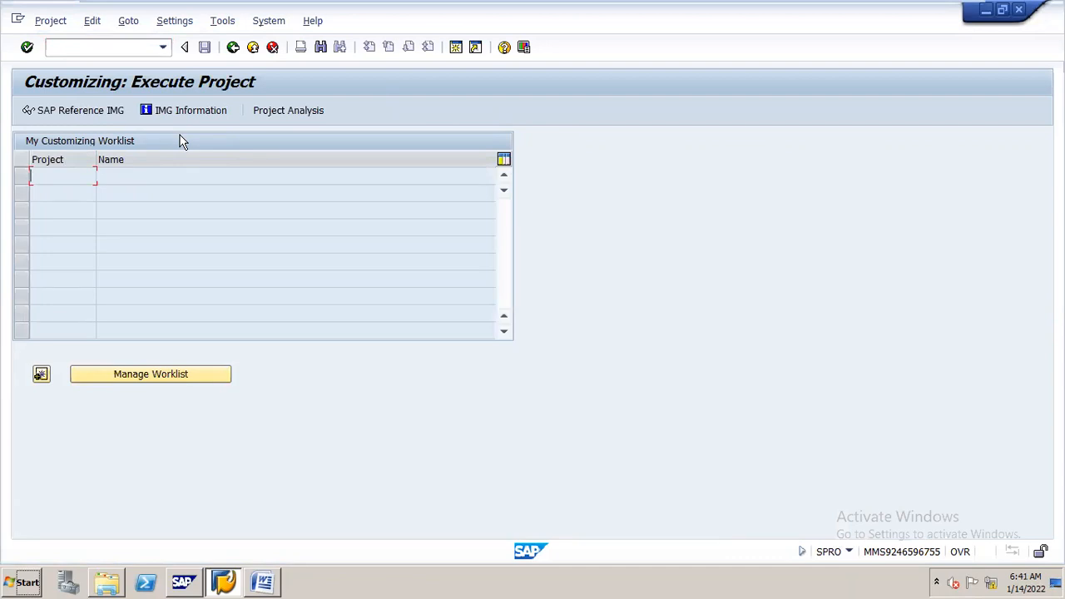
click(101, 110)
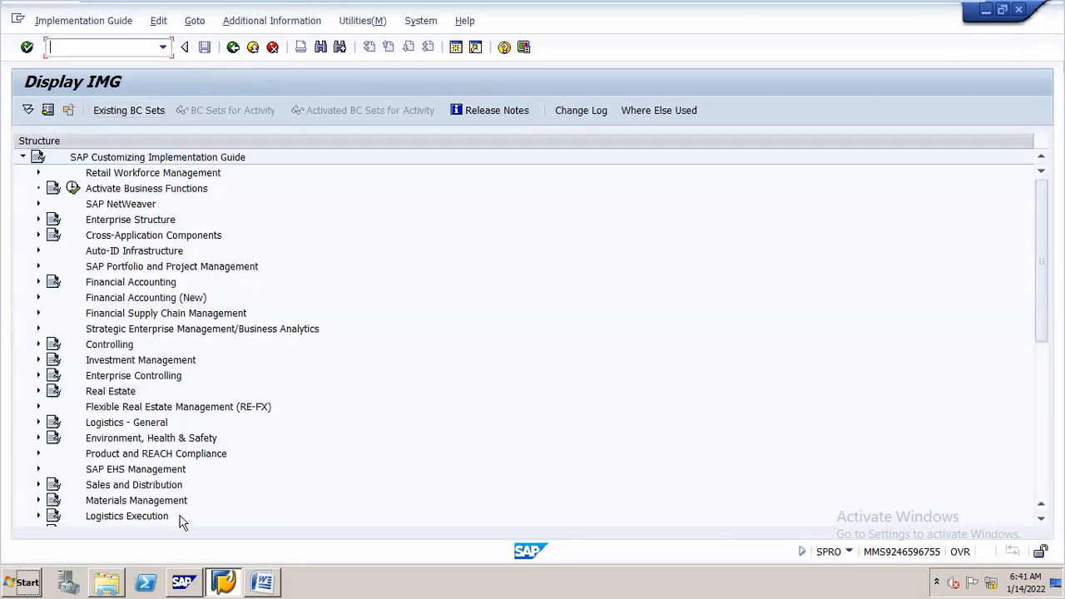
click(168, 284)
key(Down)
key(Down)
key(Down)
key(Down)
key(Down)
key(Down)
key(Down)
key(Down)
key(Down)
key(Down)
key(Down)
key(Down)
key(Down)
key(Right)
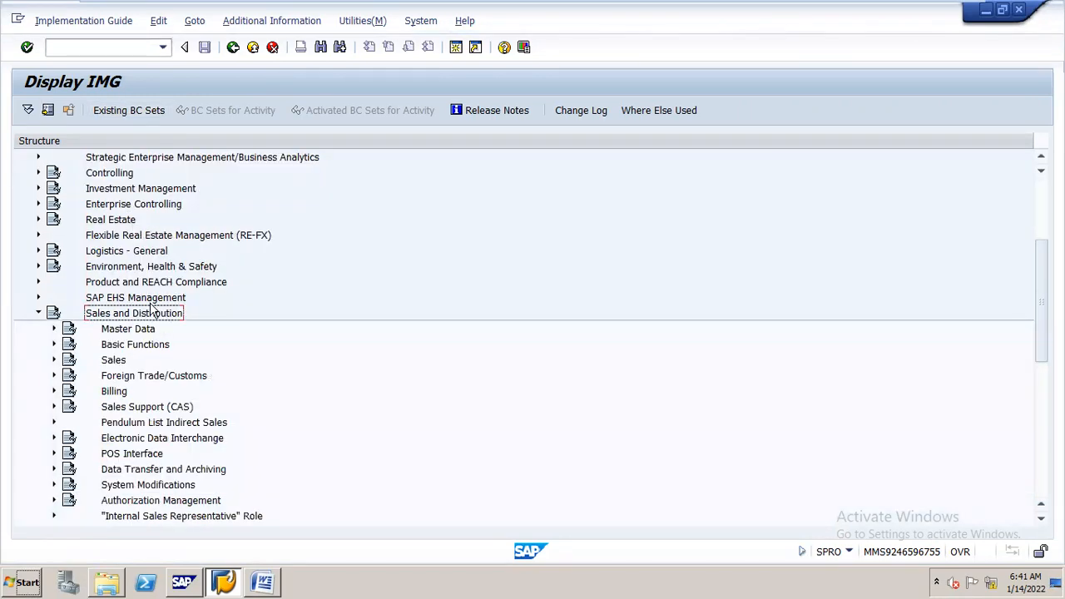
key(Left)
Step: Expand Enterprise Structure, Definition and Sales and Distribution in the implementation guide to reach the sales organization activity
key(Up)
key(Up)
key(Up)
key(Up)
key(Up)
key(Up)
key(Up)
key(Up)
key(Up)
key(Up)
key(Up)
key(Up)
key(Up)
key(Up)
key(Up)
key(Up)
key(Up)
key(Up)
key(Up)
key(Up)
key(Down)
key(Down)
key(Down)
key(Down)
key(Right)
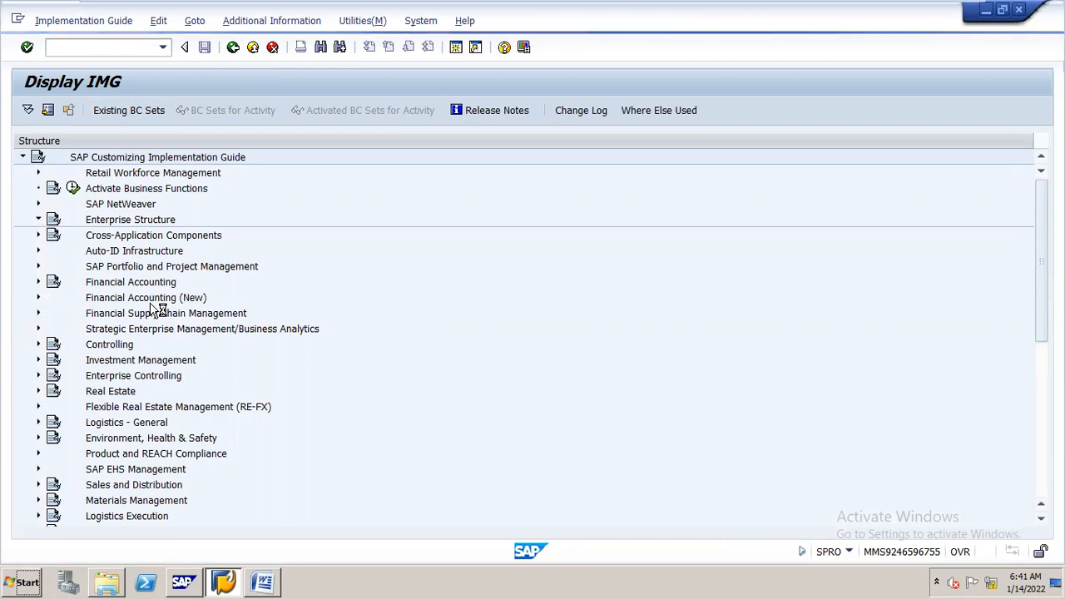
key(Down)
key(Down)
key(Right)
key(Down)
key(Down)
key(Down)
key(Down)
key(Right)
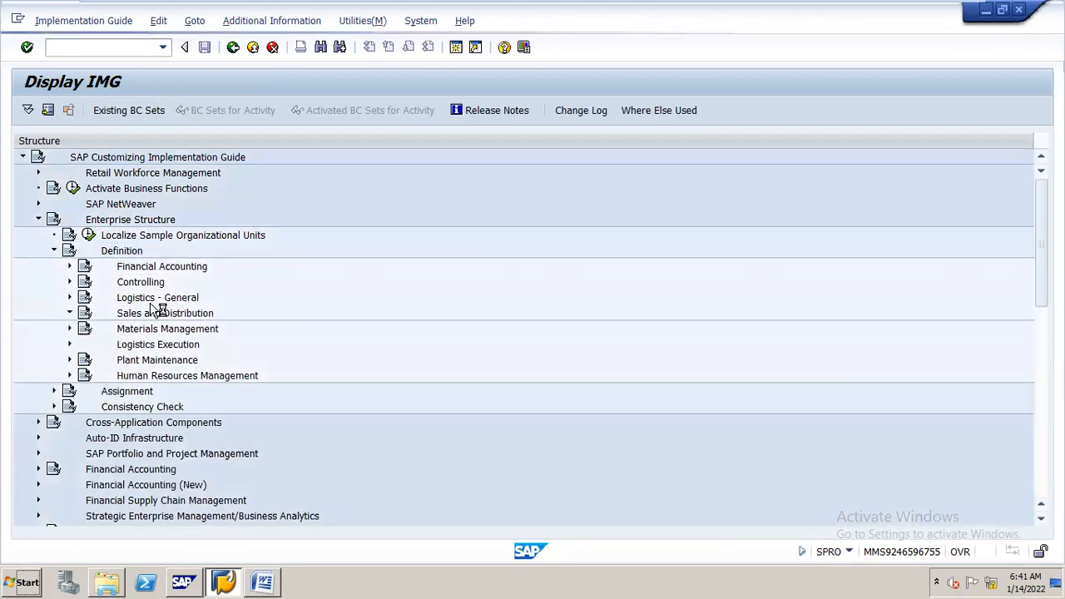
key(Down)
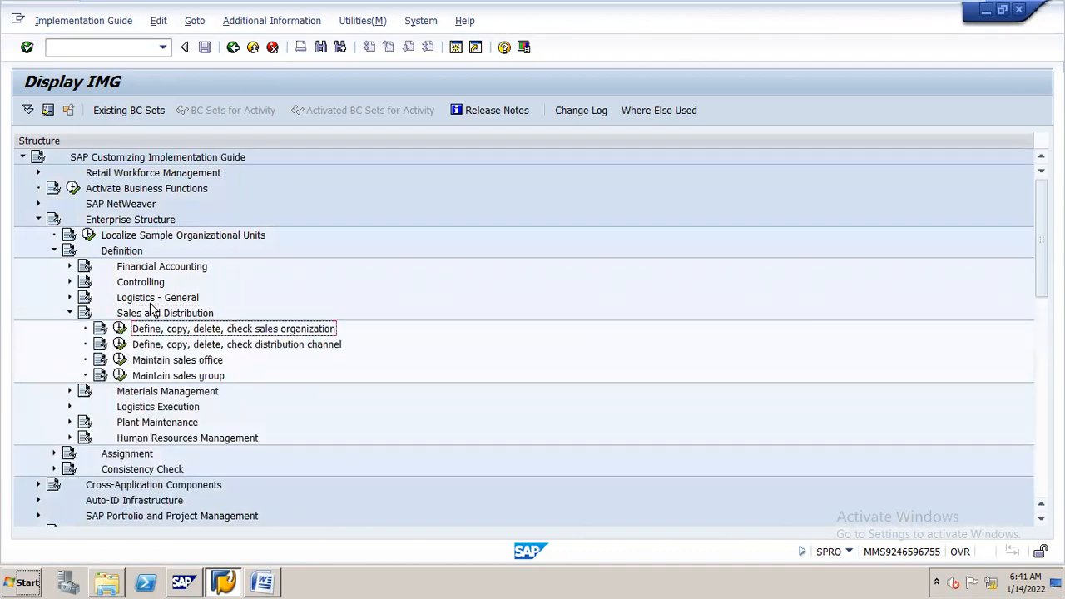
Step: Execute "Define, copy, delete, check sales organization" and choose the Define Sales Organization activity
key(Left)
key(Return)
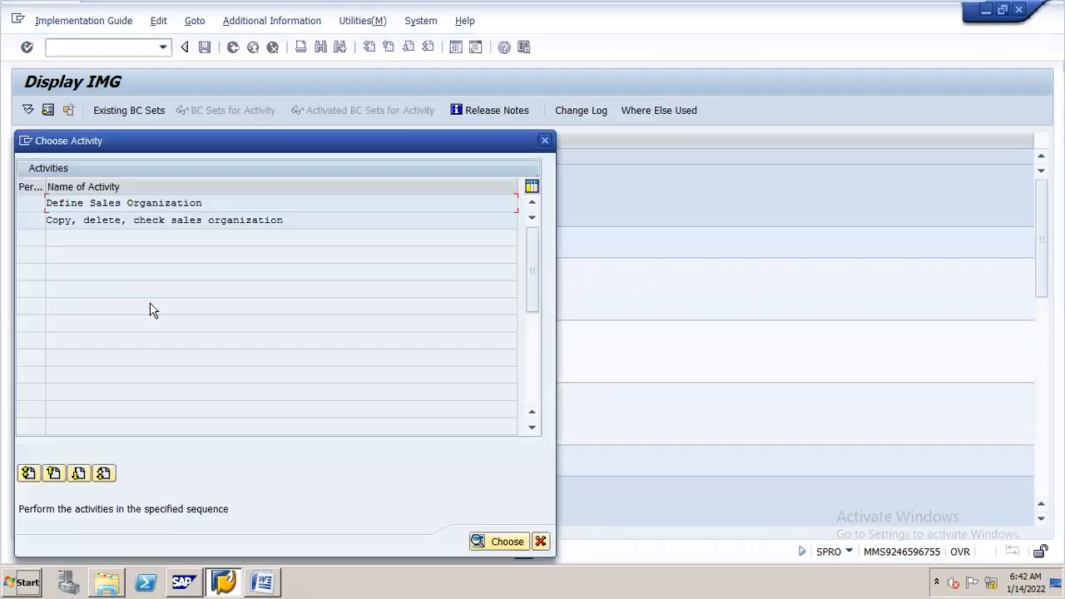
double_click(209, 202)
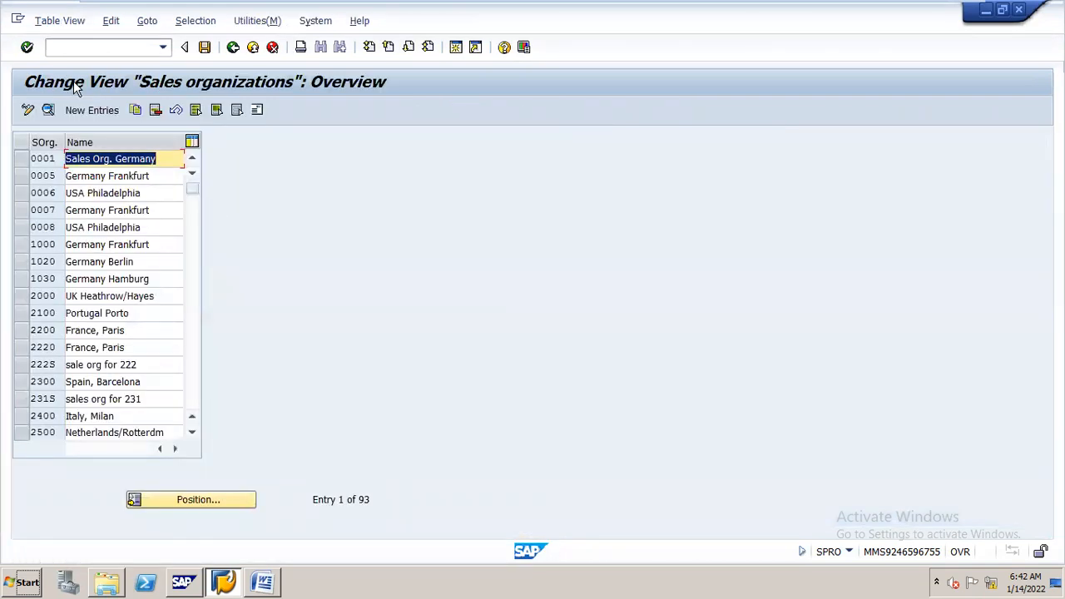
Step: Create a new sales organization entry n16s named "SALE ORG FOR n16" with statistics currency INR
click(114, 110)
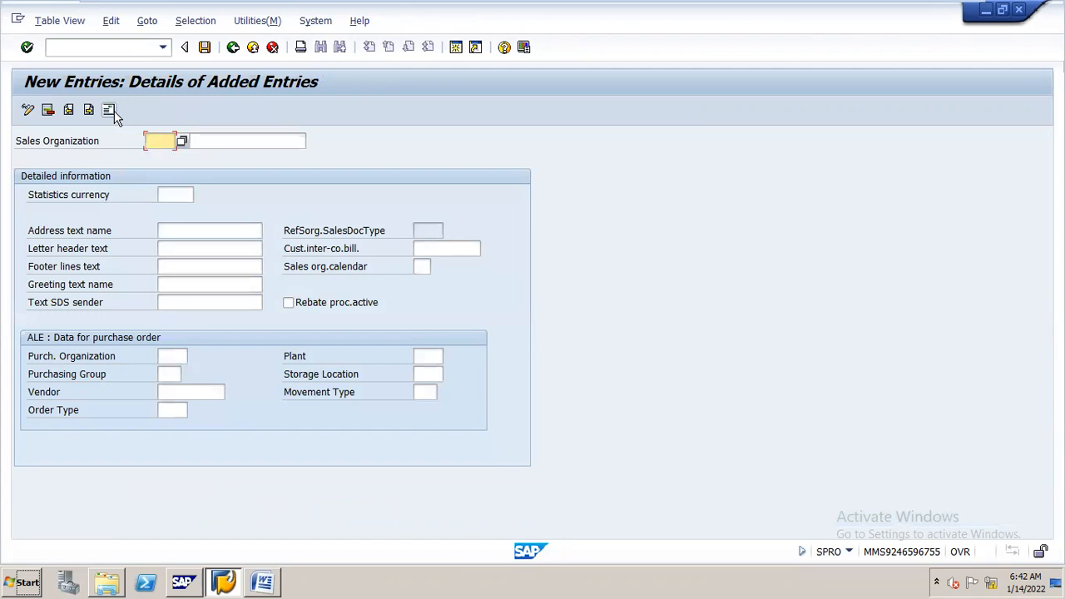
text(n16s)
key(Tab)
key(Down)
key(Return)
key(BackSpace)
key(BackSpace)
key(BackSpace)
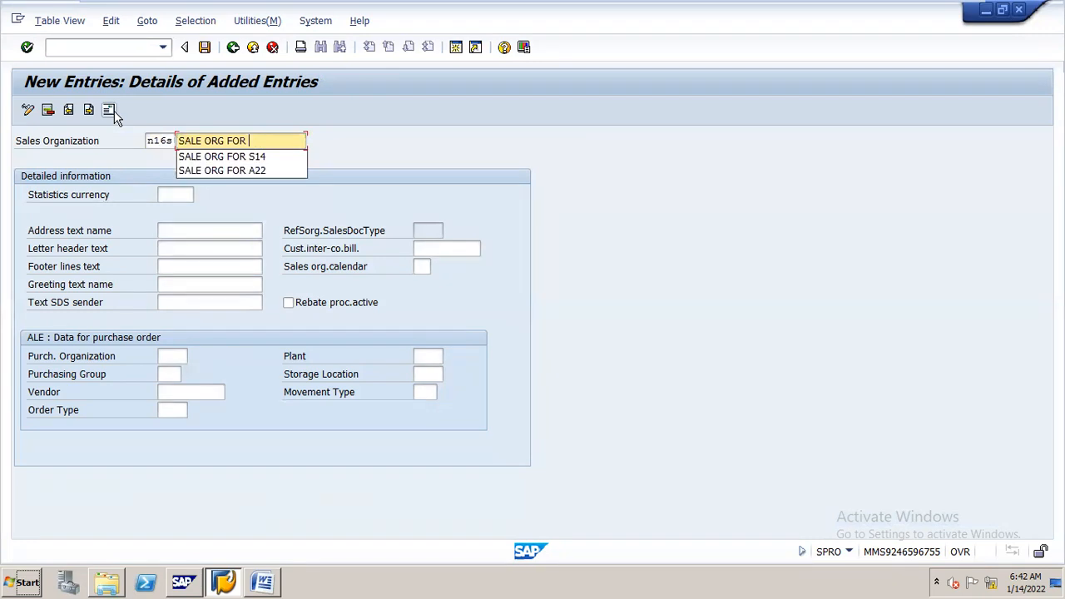
text(n16)
key(Tab)
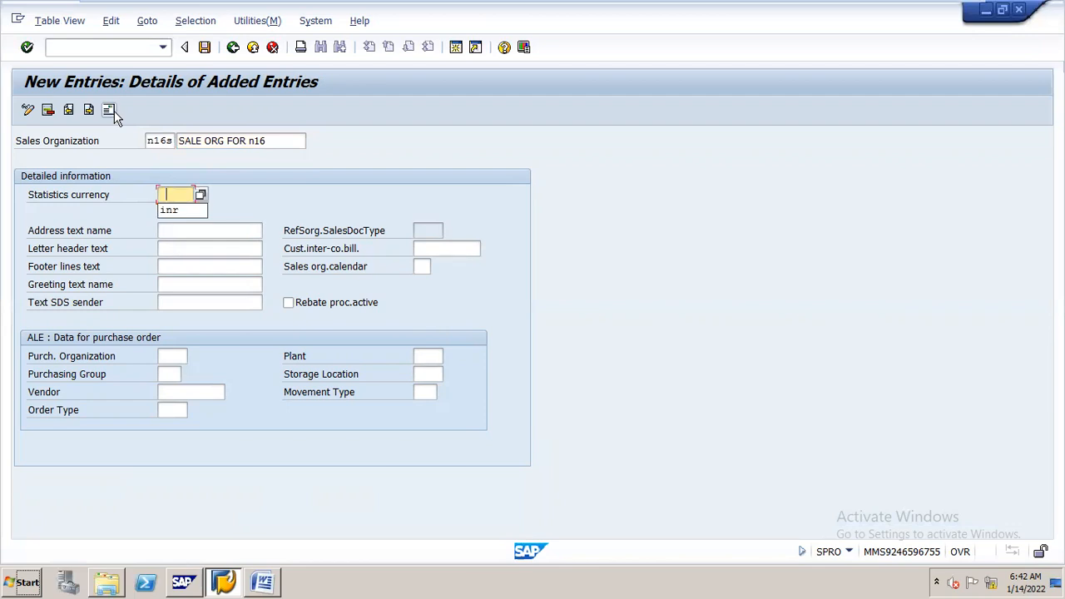
key(Down)
key(Return)
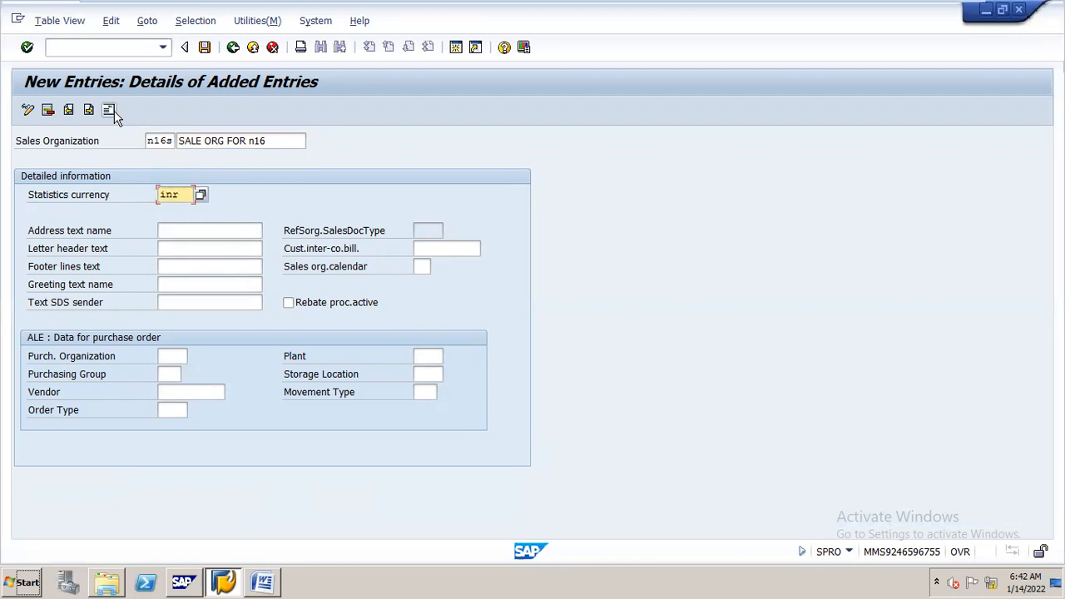
Step: Save the new entry and fill its address with title Company and name lines "N16S" and "SALES ORG FOR N16"
click(205, 48)
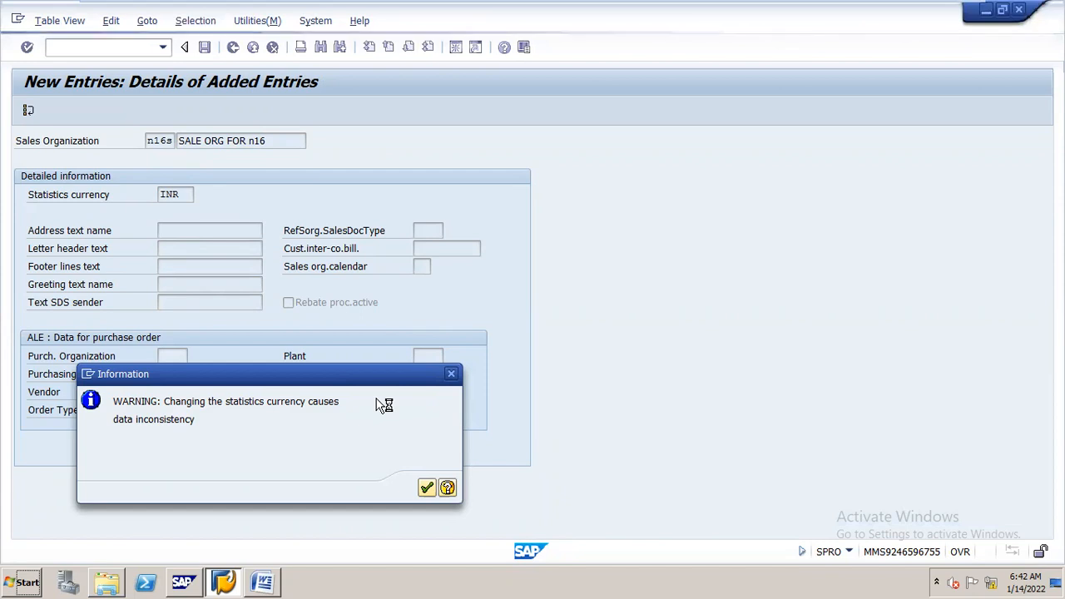
key(c)
key(Tab)
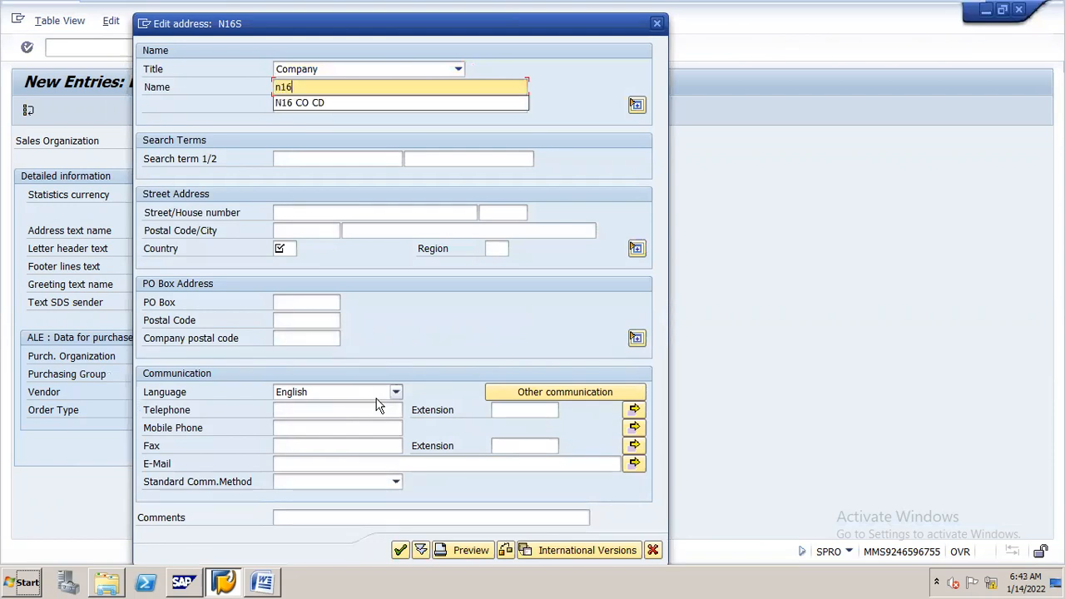
key(BackSpace)
key(BackSpace)
key(BackSpace)
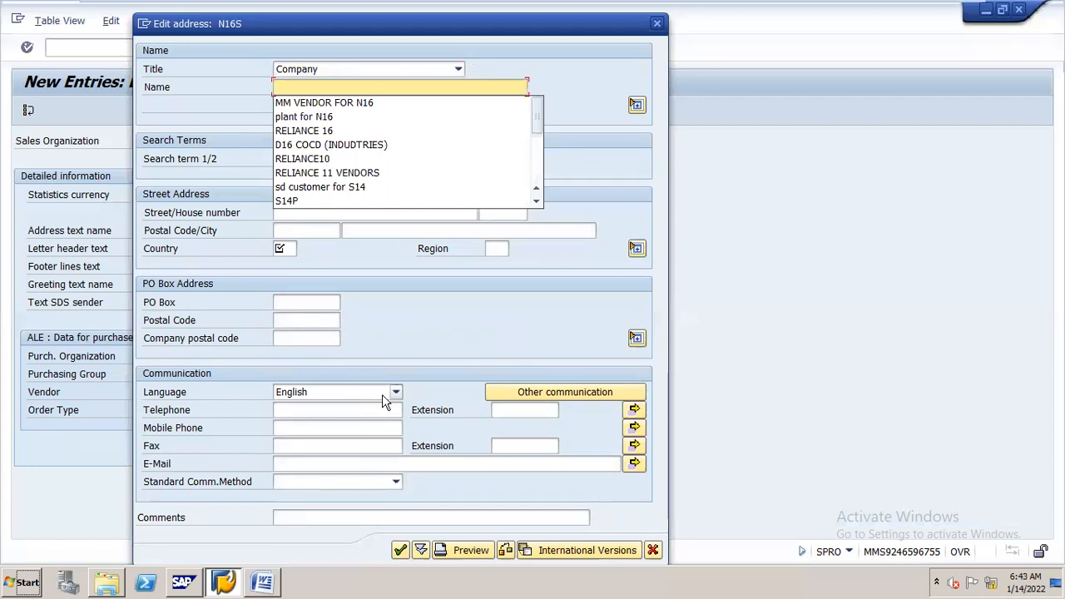
text(N16)
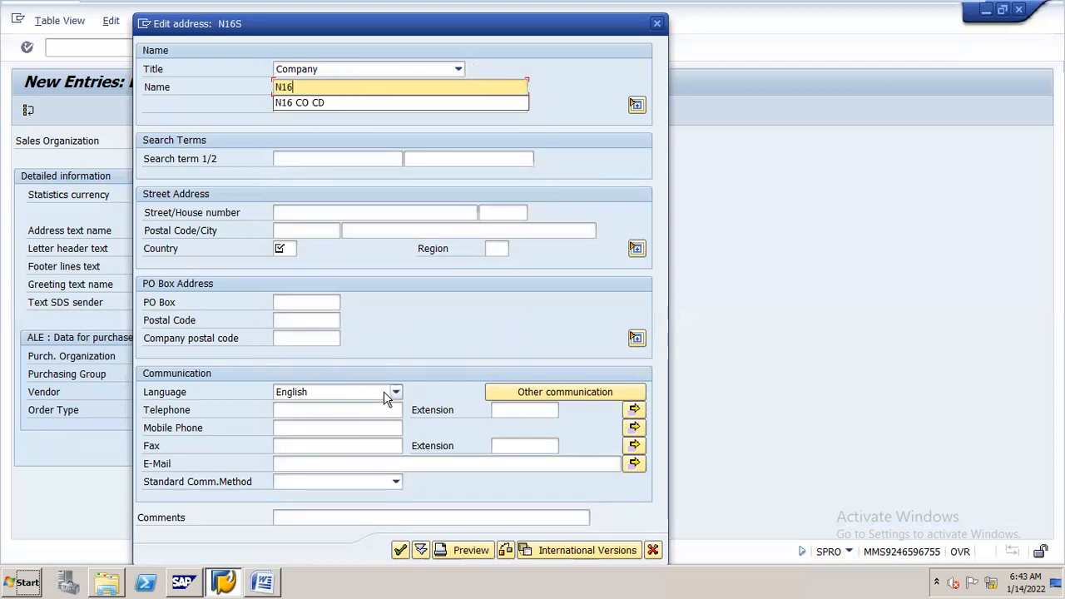
text(S)
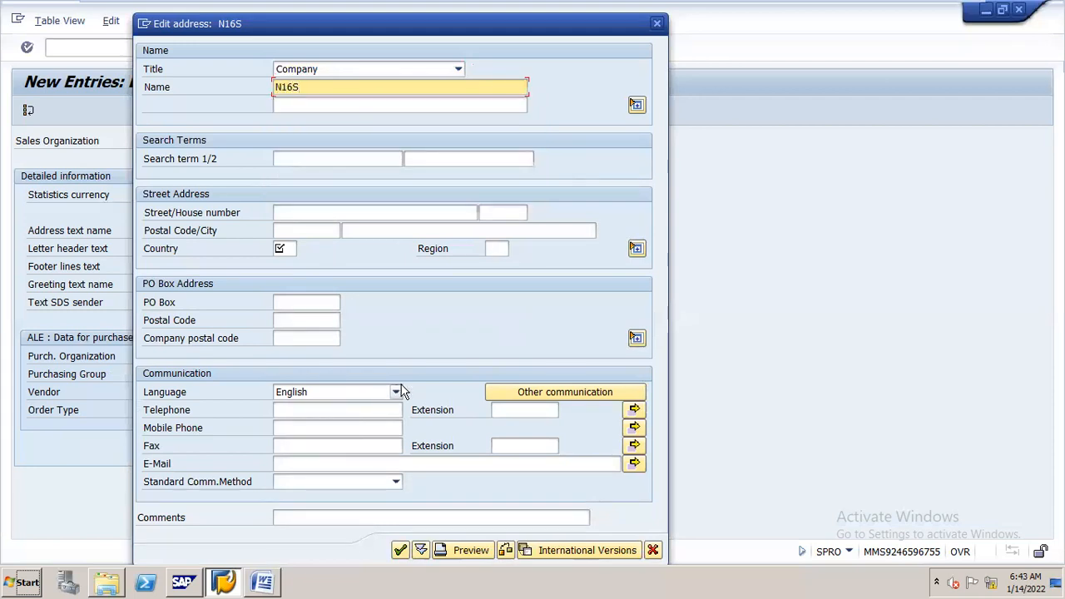
click(370, 104)
text(SALES ORG FOR N16)
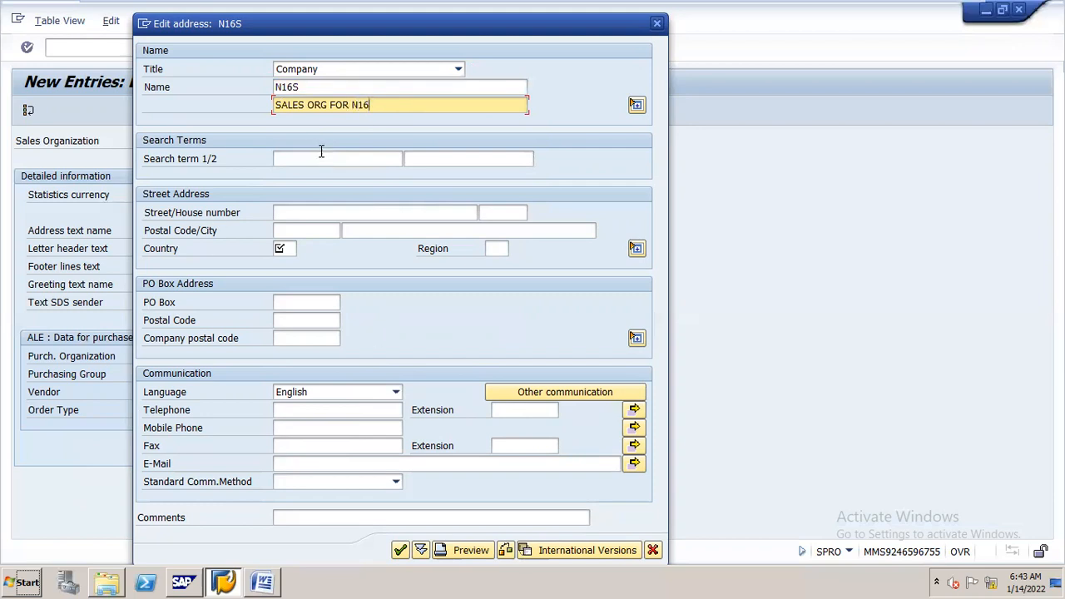
Step: Set the address's search term to N16S and country to IN, and accept the address
click(320, 155)
text(N16S)
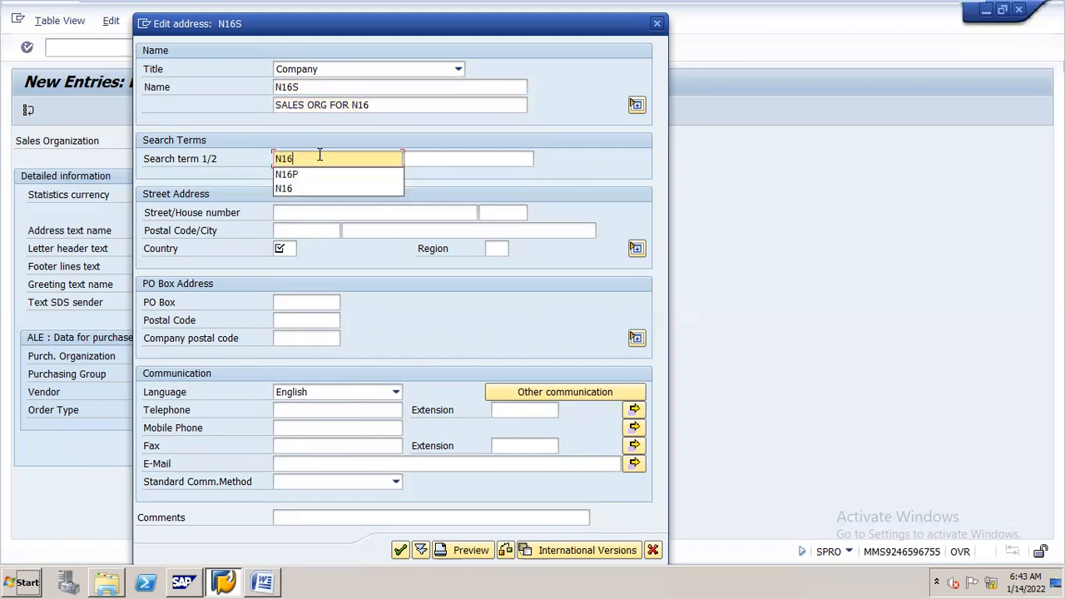
click(283, 248)
text(in)
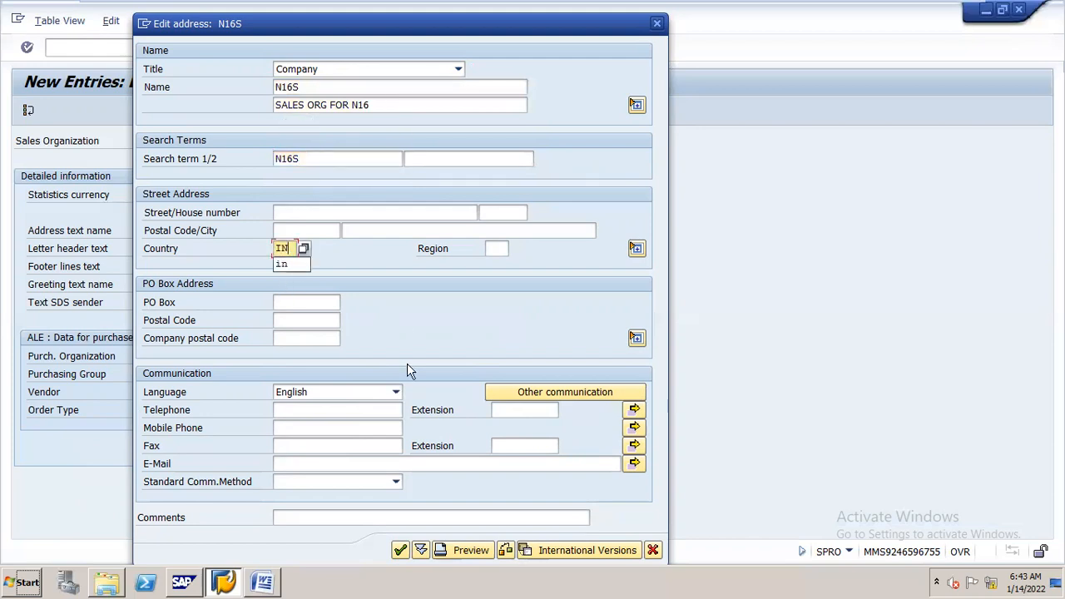
click(398, 551)
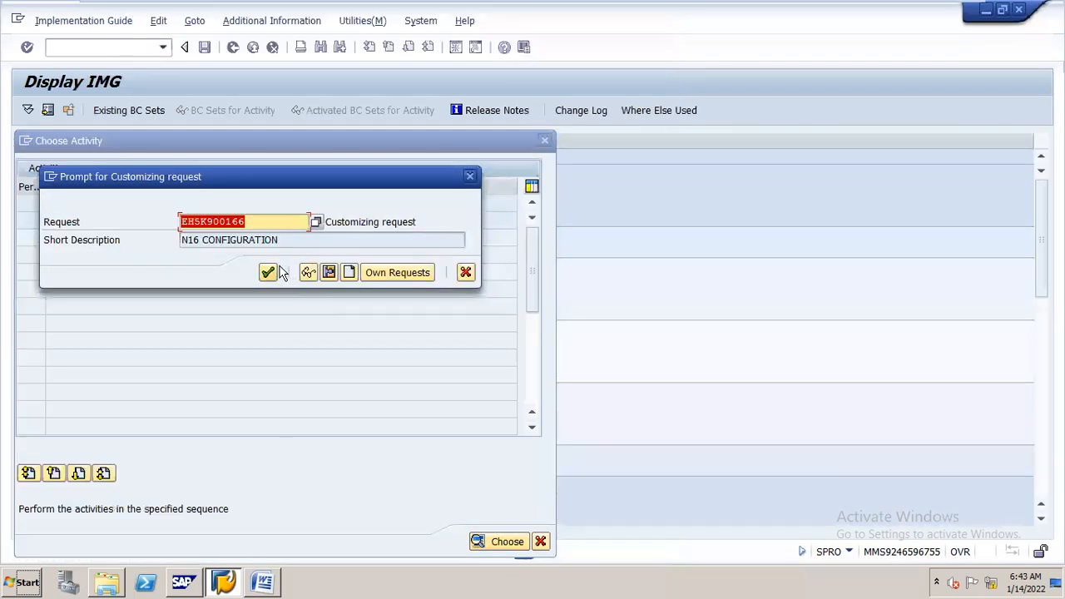
Step: Save the sales organization to the N16 CONFIGURATION customizing request and return to the sd cusmoz document in Word
click(268, 273)
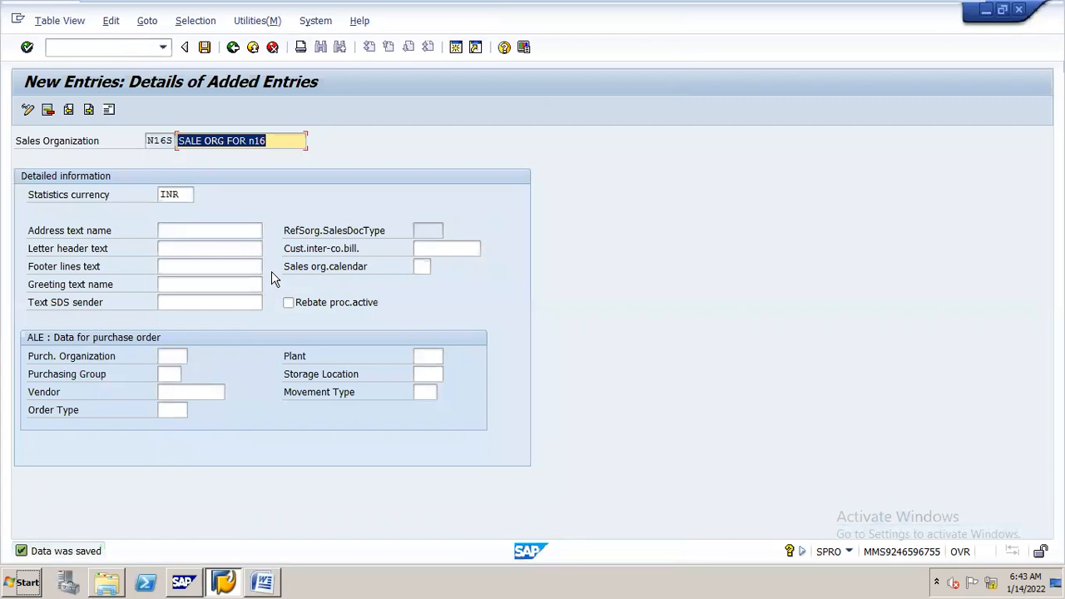
click(233, 47)
key(alt+Tab)
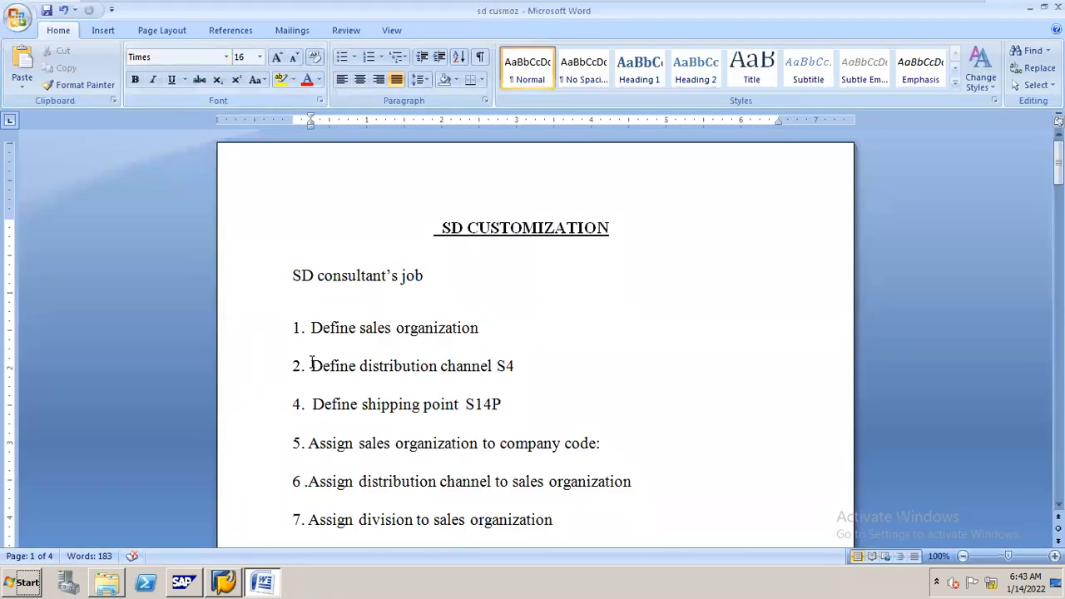
Step: Mark the "Define distribution channel" item in the checklist, switch to SAP, and open the Define distribution channel activity under Sales and Distribution
drag(311, 365, 449, 365)
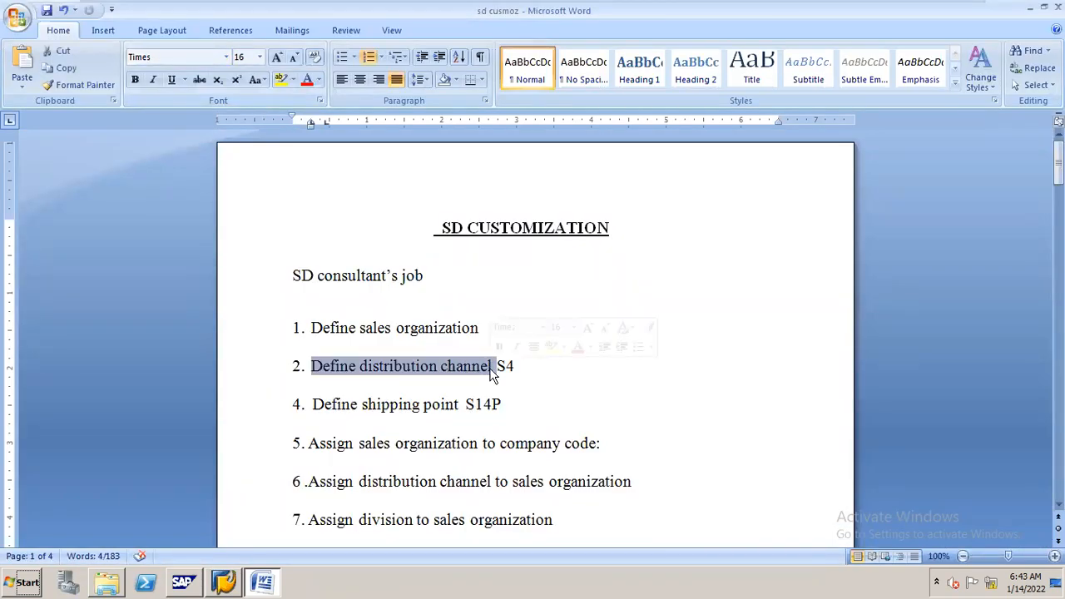
key(alt+Tab)
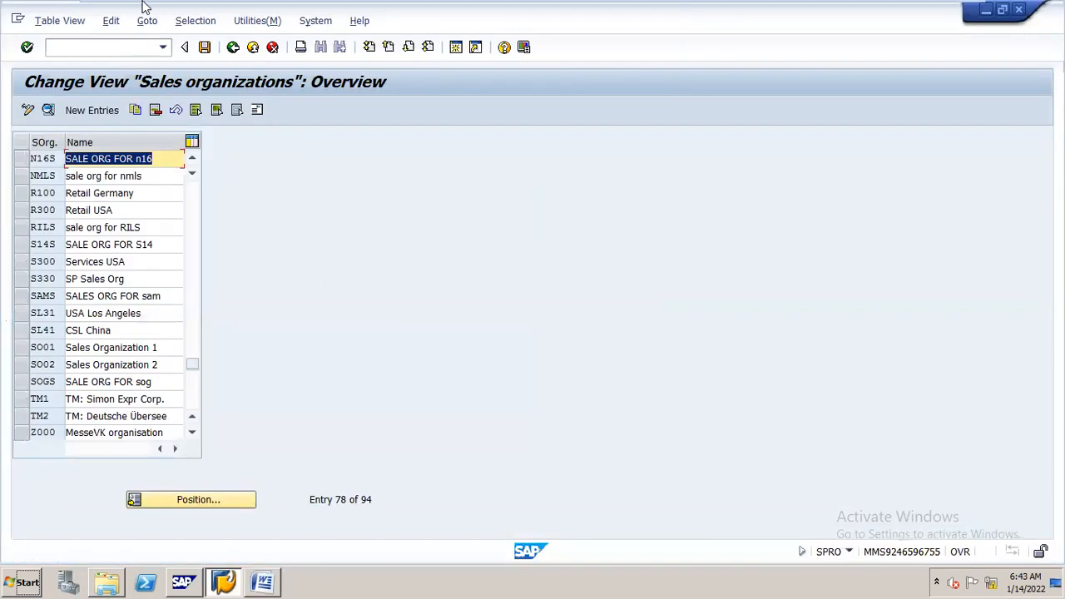
click(233, 47)
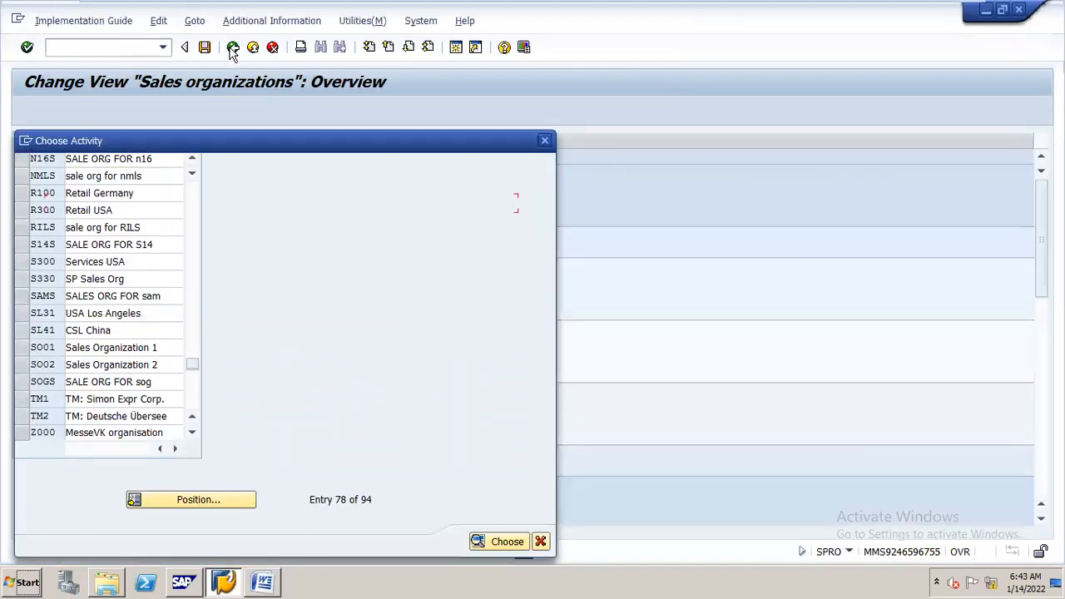
key(Escape)
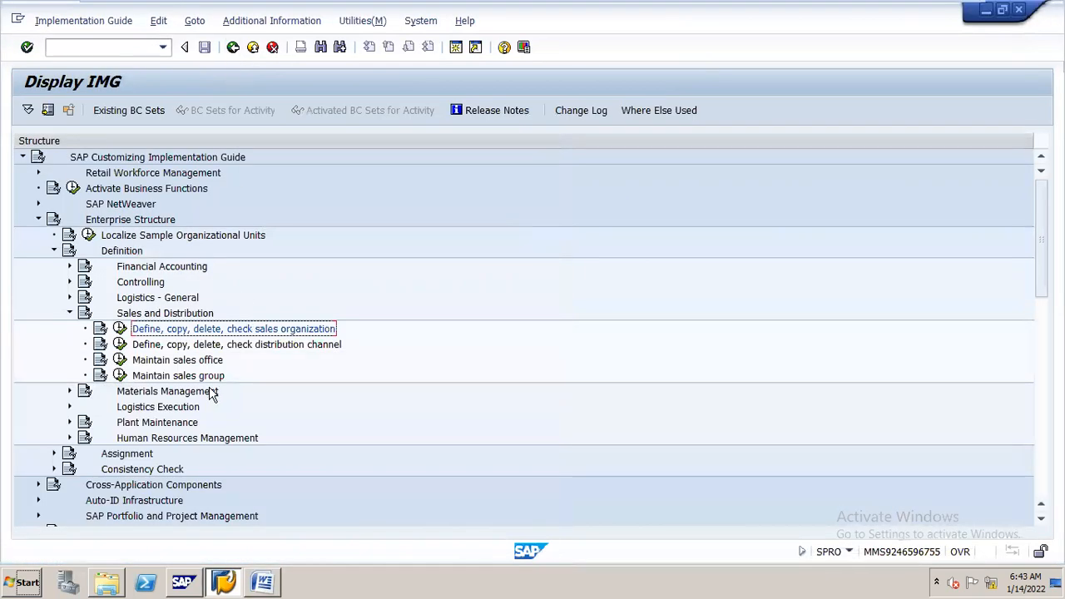
click(120, 344)
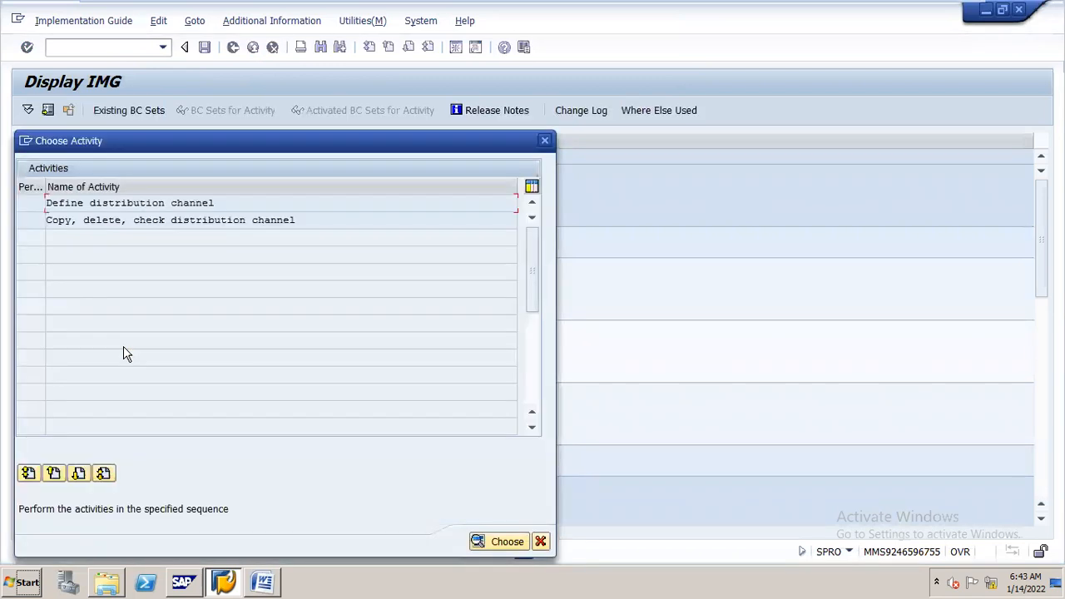
double_click(137, 206)
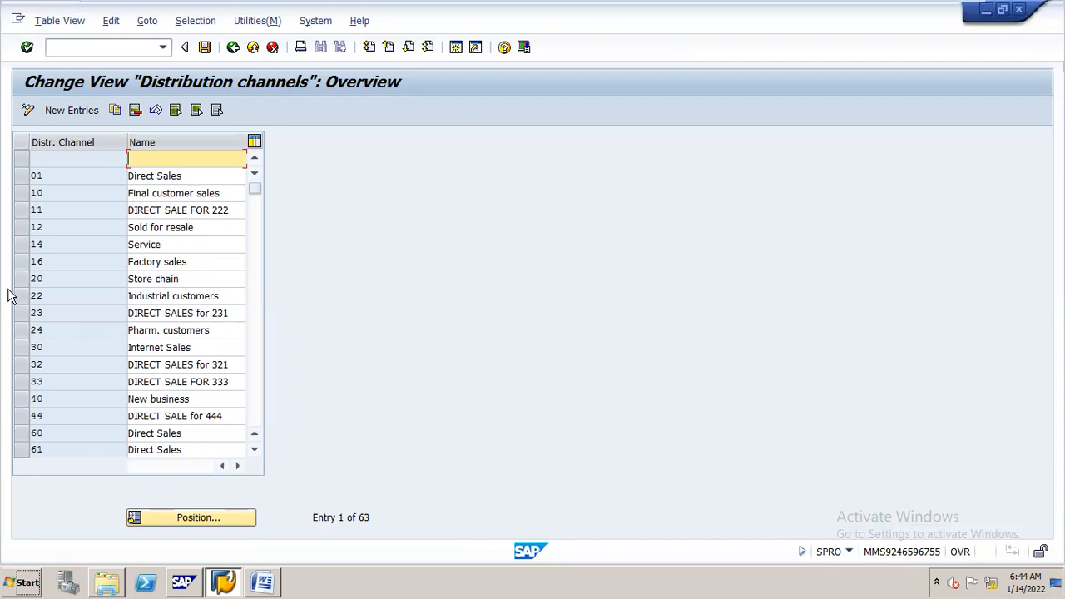
Step: Create a new distribution channel entry N1, filling its name from the earlier entry "DIRECT SALES S14"
click(89, 111)
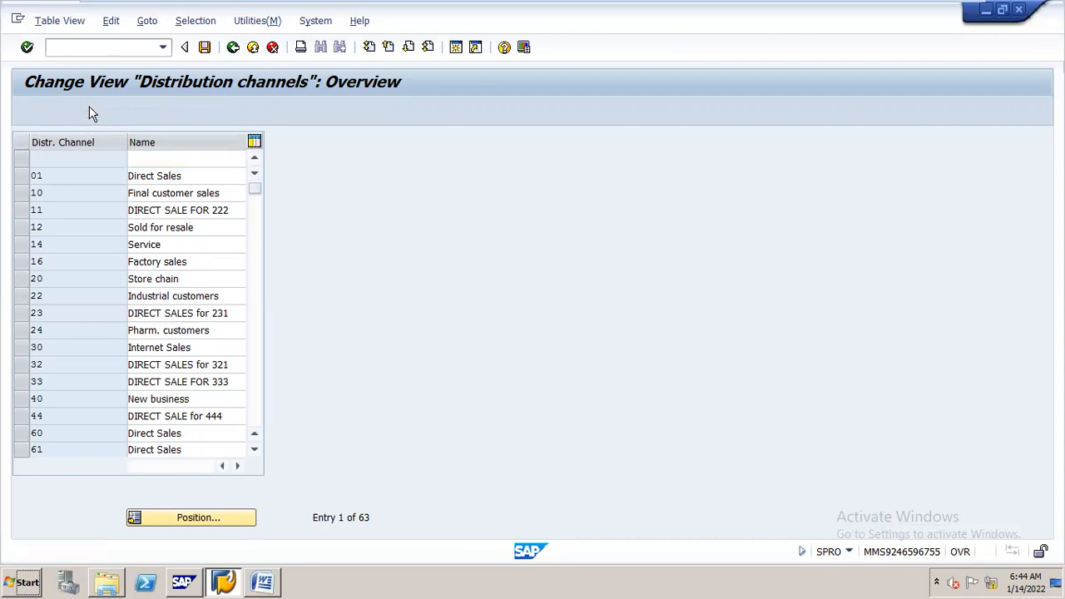
text(s2)
key(BackSpace)
key(BackSpace)
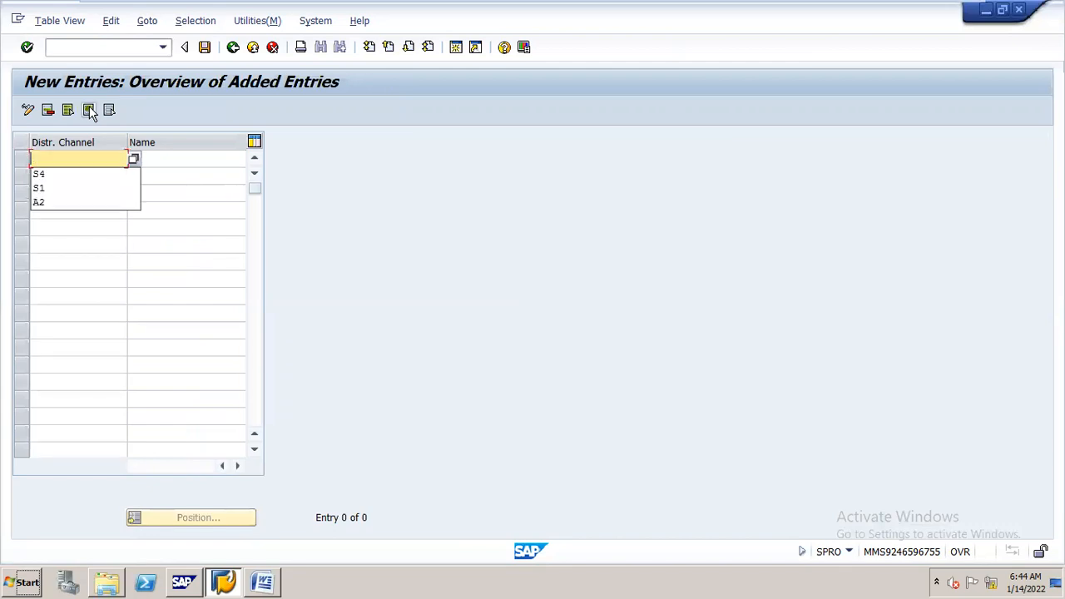
text(t)
key(BackSpace)
text(N1)
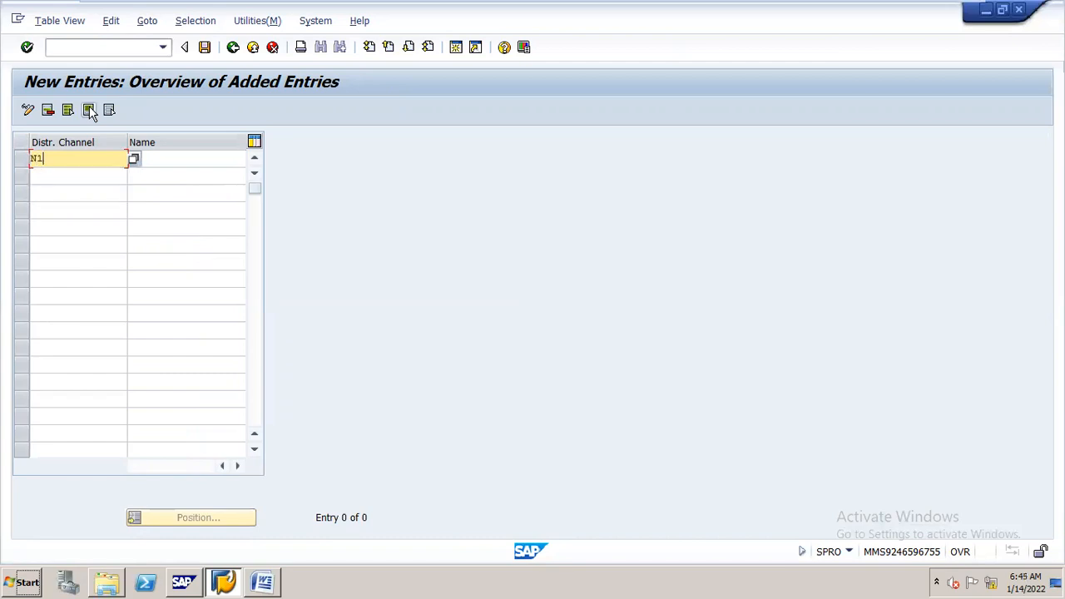
key(Tab)
key(Down)
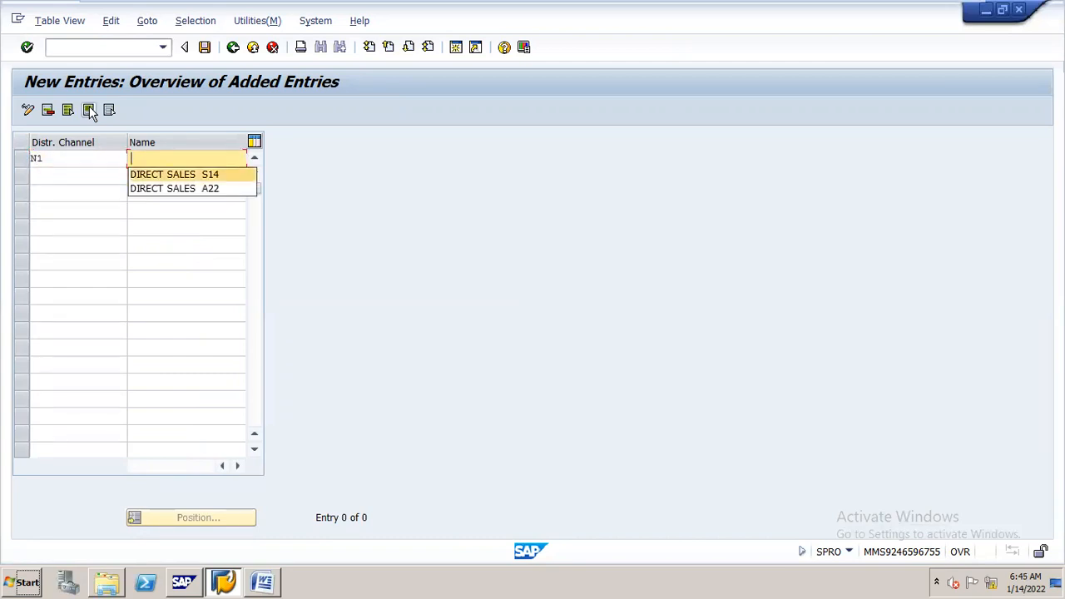
key(Return)
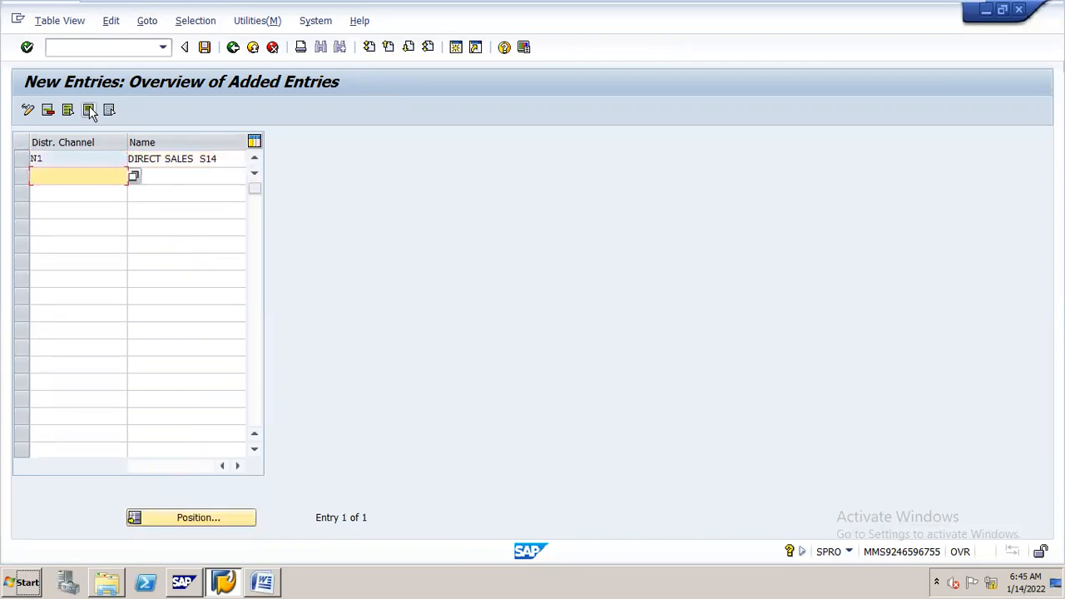
Step: Change the name of channel N1 to "DIRECT SALES N16" and save the entry to the customizing request
click(227, 160)
key(BackSpace)
key(BackSpace)
key(BackSpace)
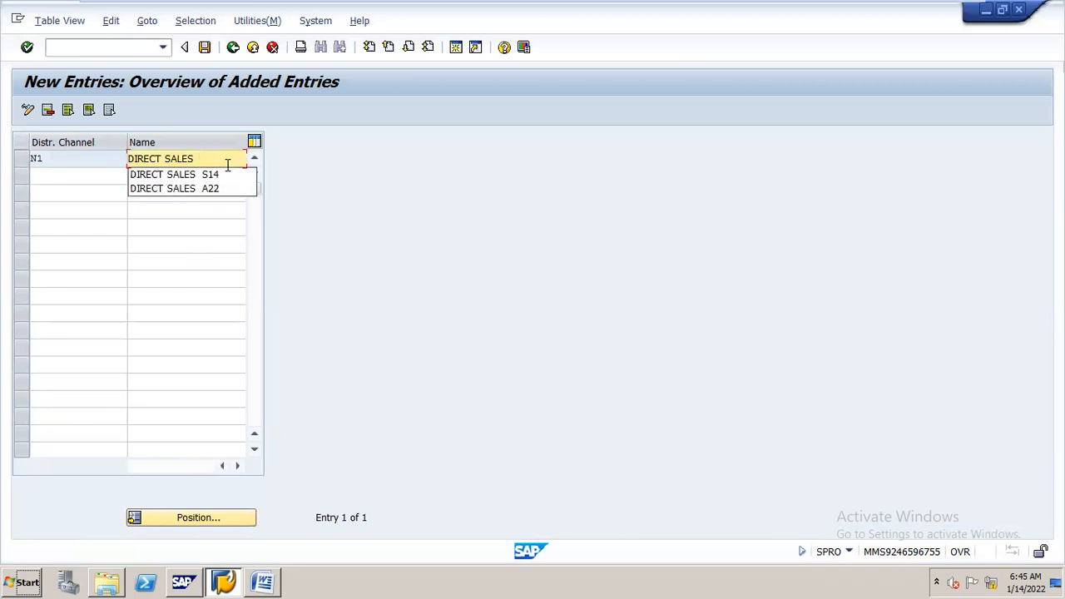
text(N16)
key(ctrl+s)
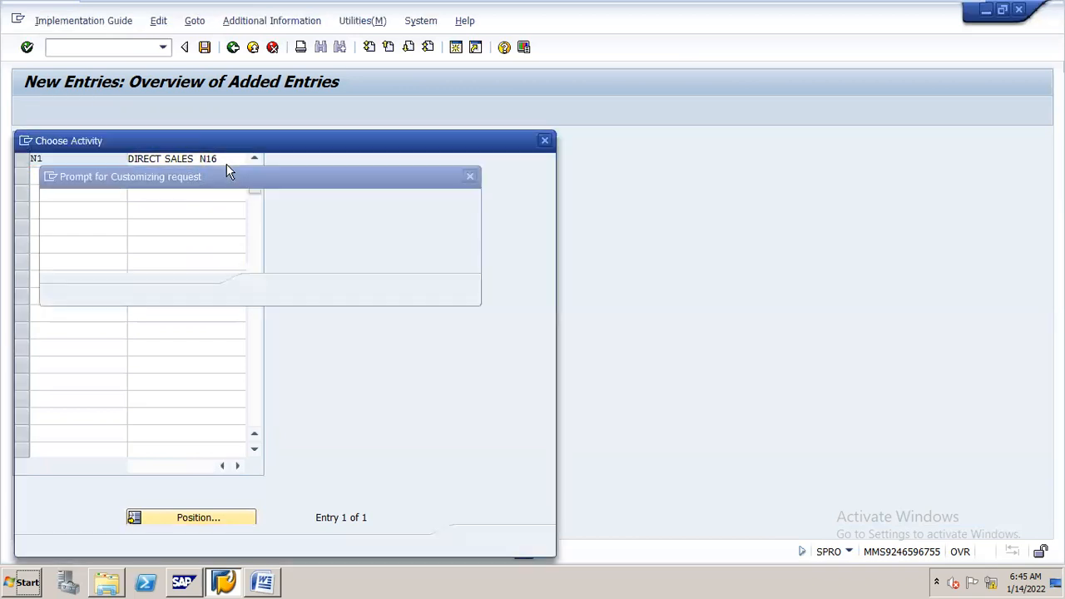
key(Return)
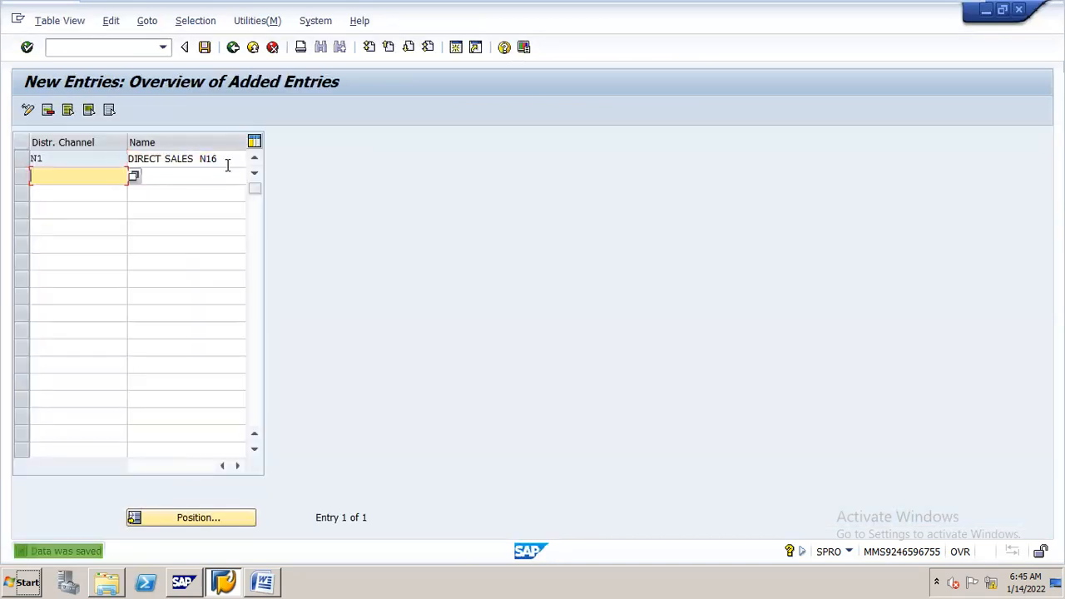
click(204, 48)
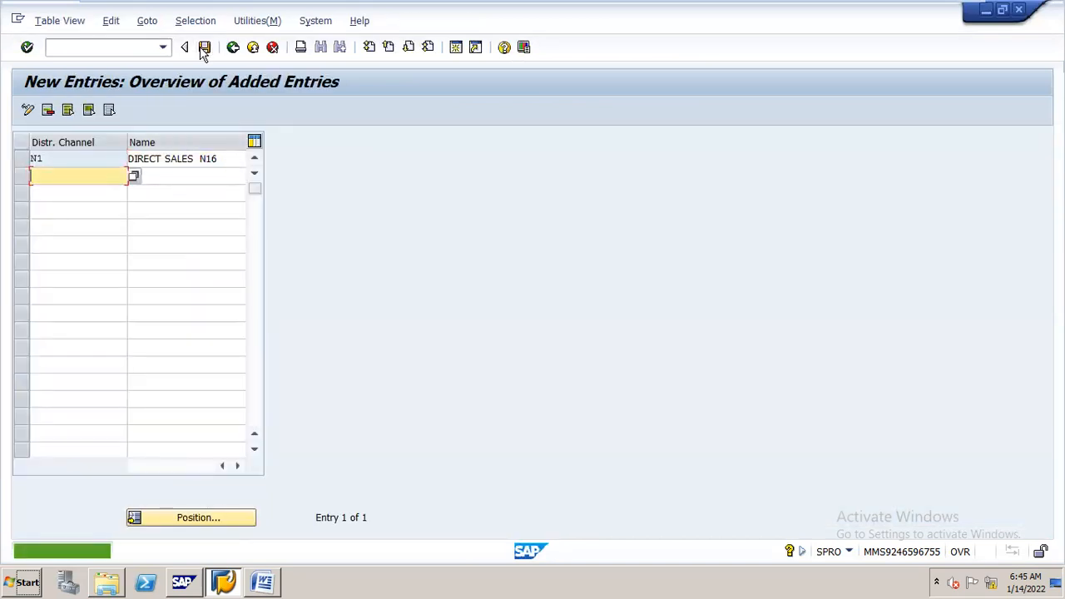
Step: Switch to the Word checklist, replace the distribution channel code S4 with N1, and save the document
key(alt+Tab)
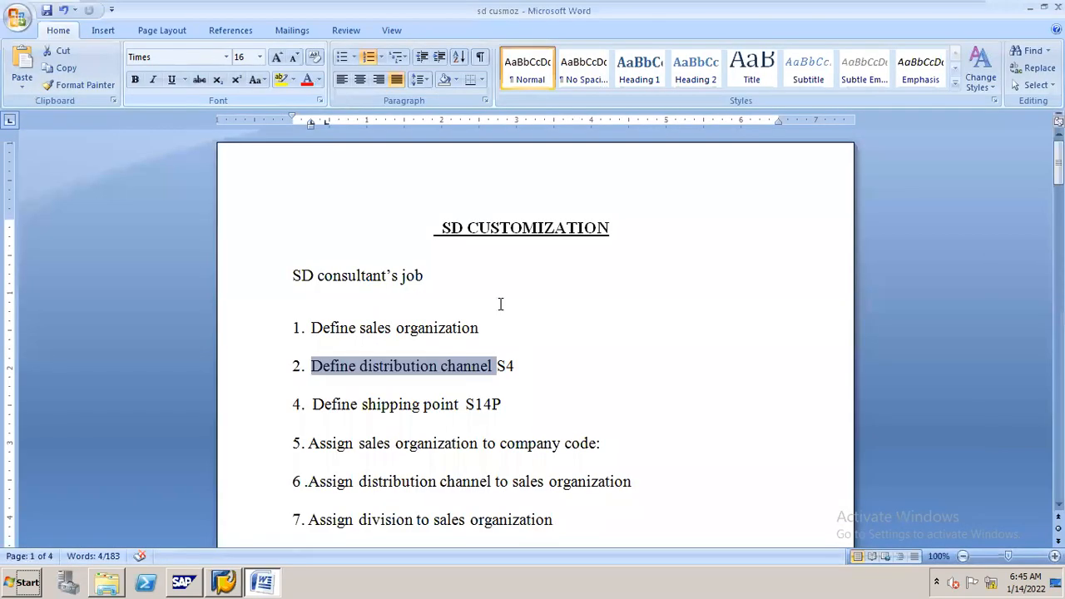
click(522, 366)
key(BackSpace)
key(BackSpace)
text(N1)
key(ctrl+s)
key(alt+Tab)
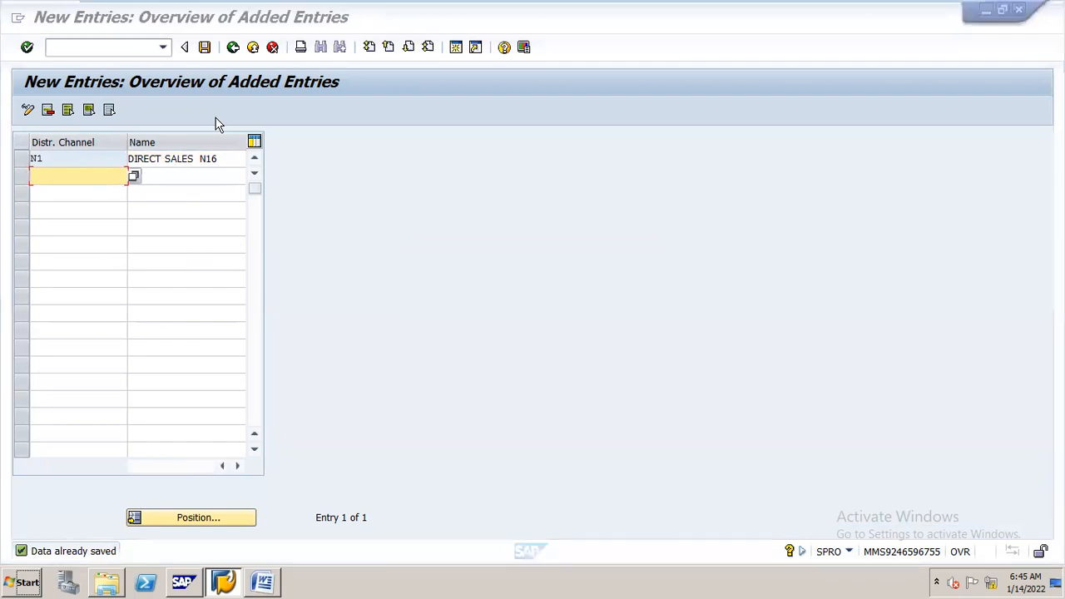
Step: Mark the "Define shipping point" item in the Word checklist, then leave the distribution channel activity in SAP for the Display IMG tree
key(alt+Tab)
drag(314, 406, 462, 405)
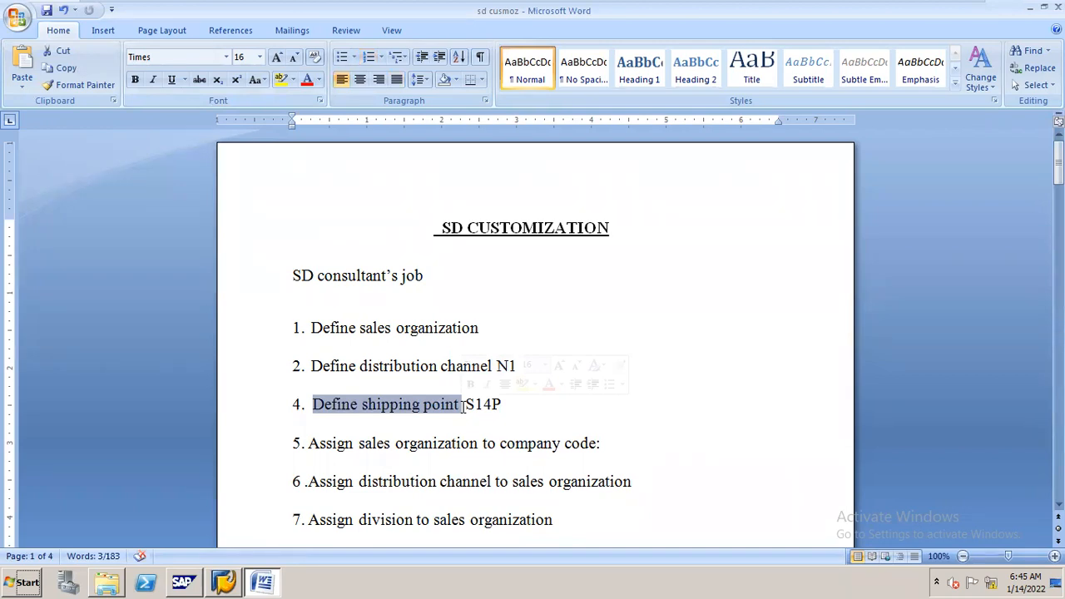
key(alt+Tab)
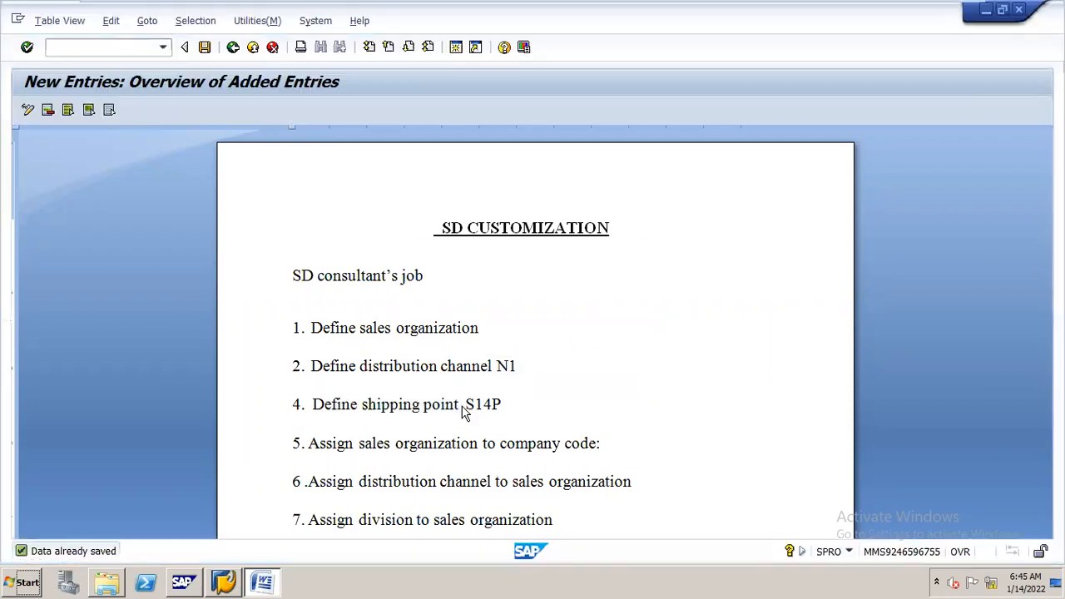
click(233, 47)
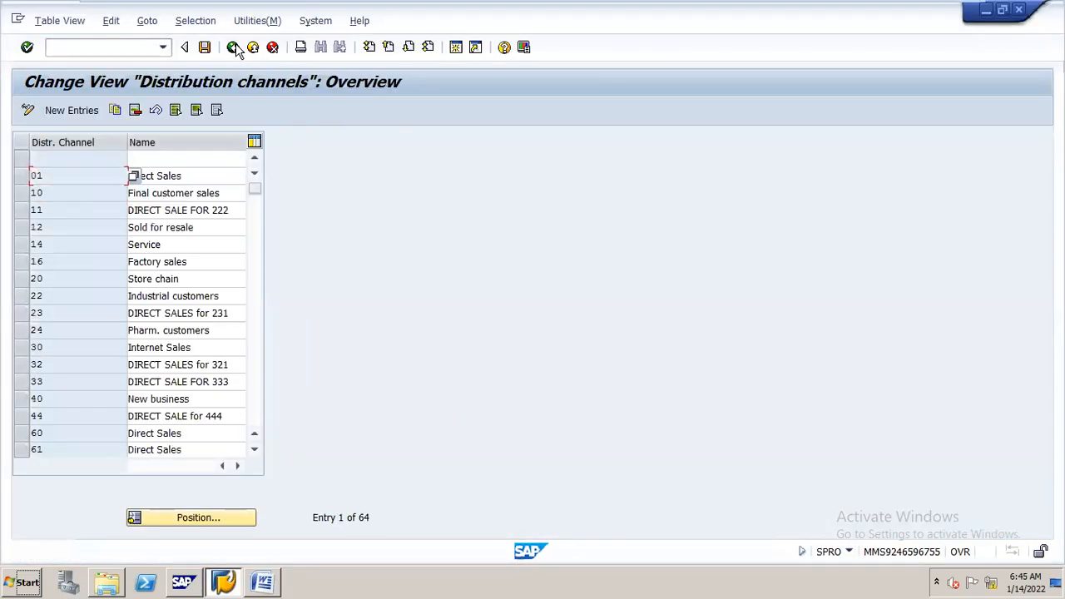
click(234, 48)
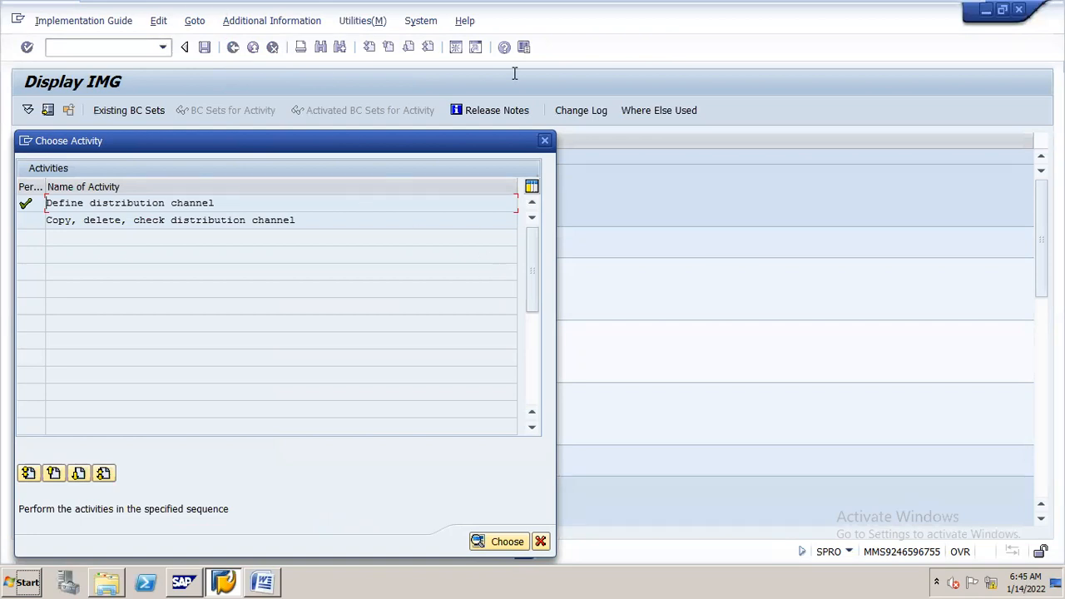
click(544, 140)
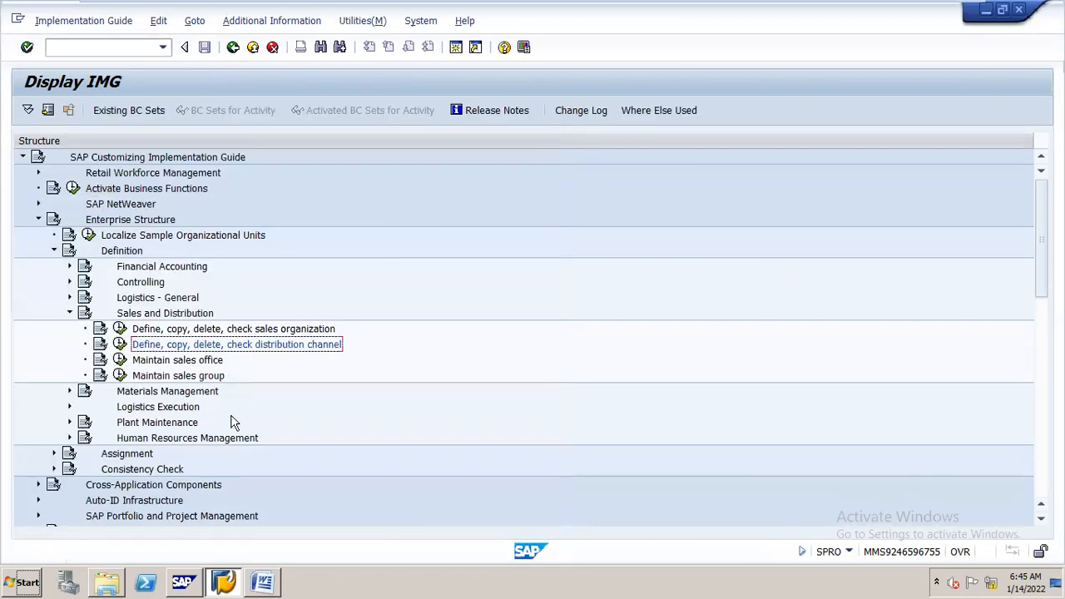
Step: Expand Logistics Execution under Definition and open the activity choice for "Define, copy, delete, check shipping point"
click(150, 410)
double_click(151, 412)
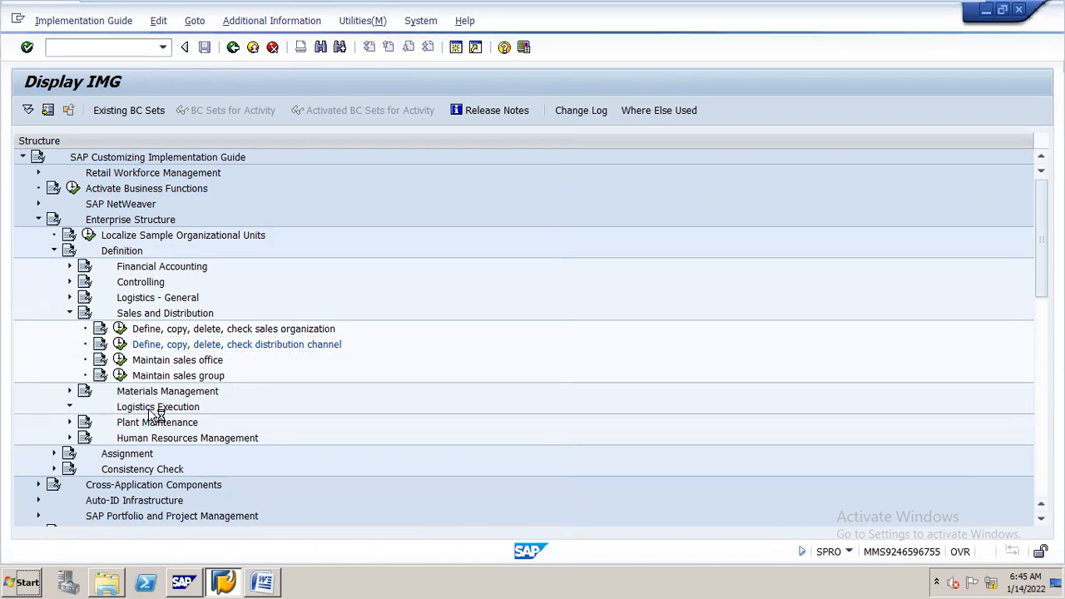
key(Down)
key(Down)
key(Down)
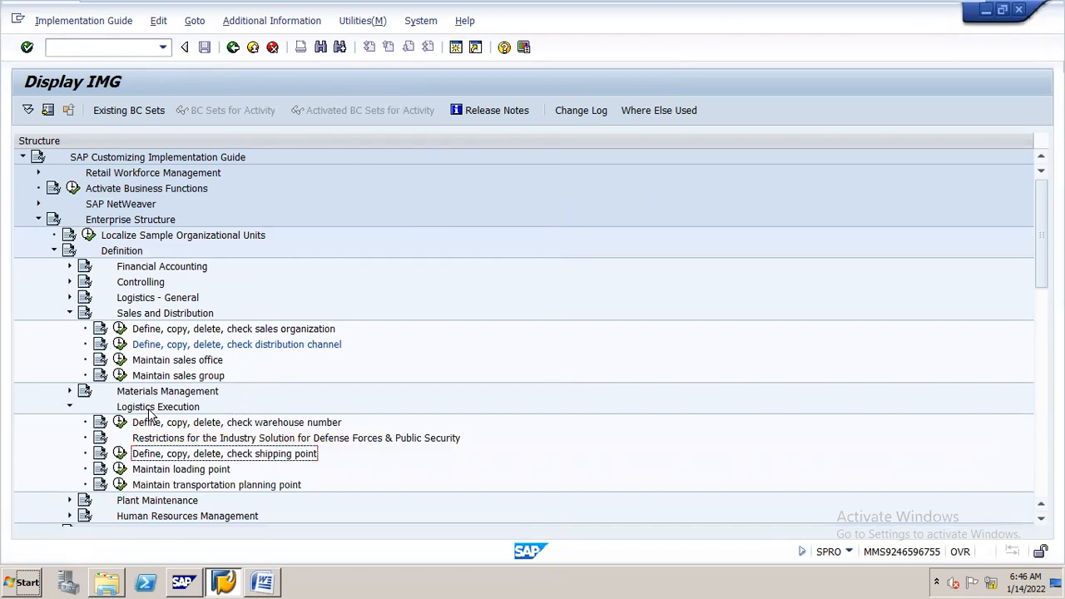
key(Down)
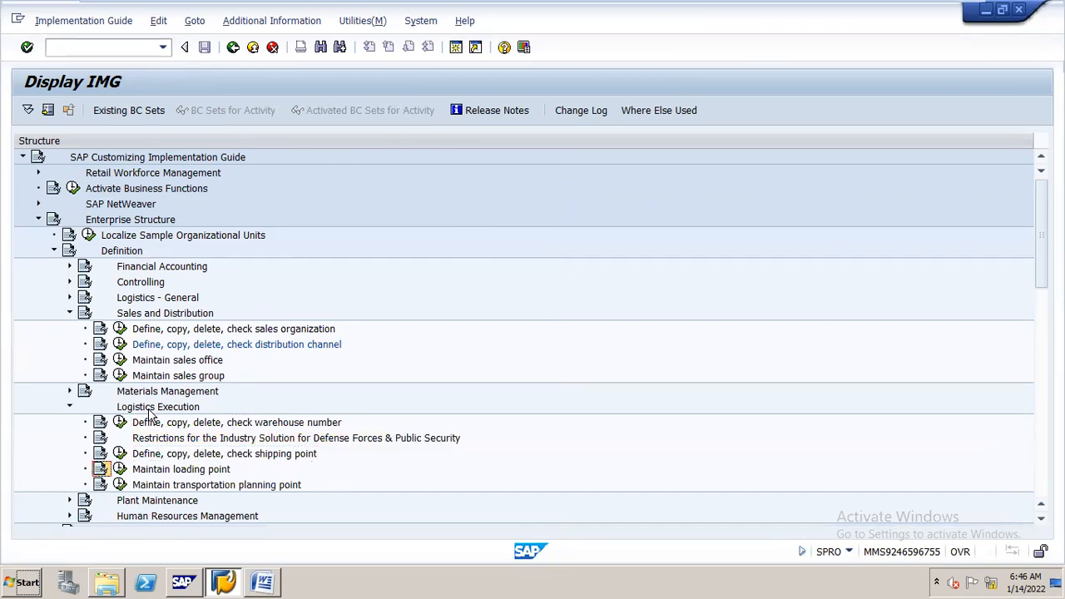
click(120, 454)
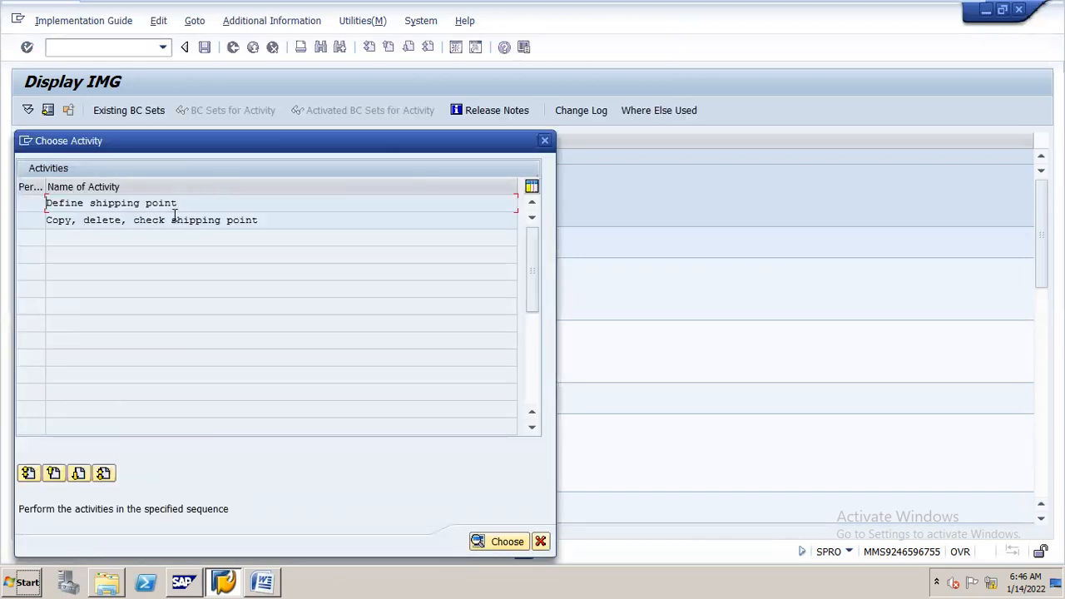
click(175, 220)
double_click(173, 219)
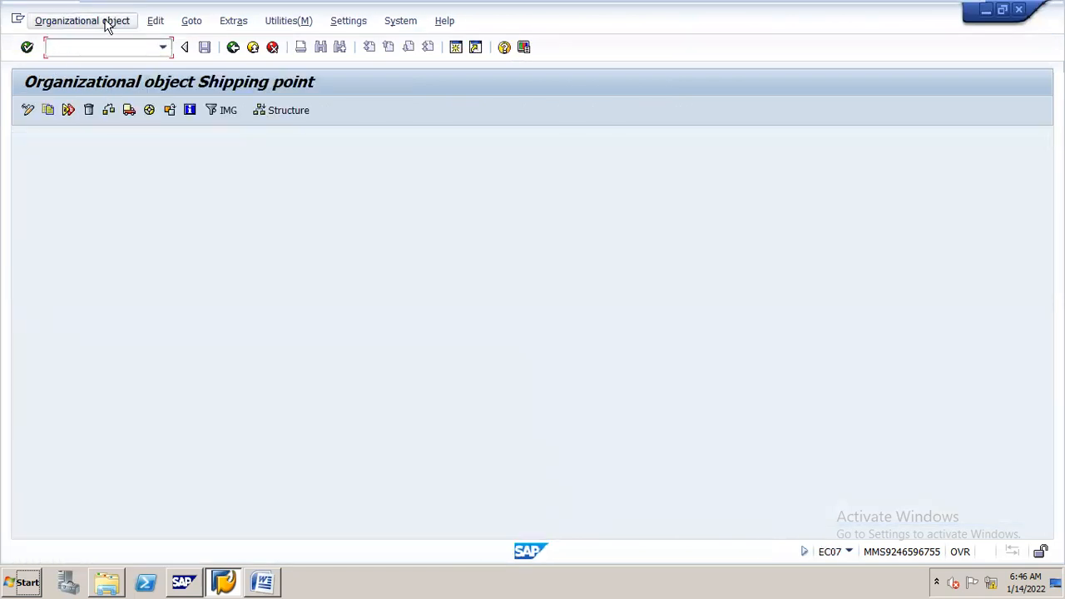
click(108, 26)
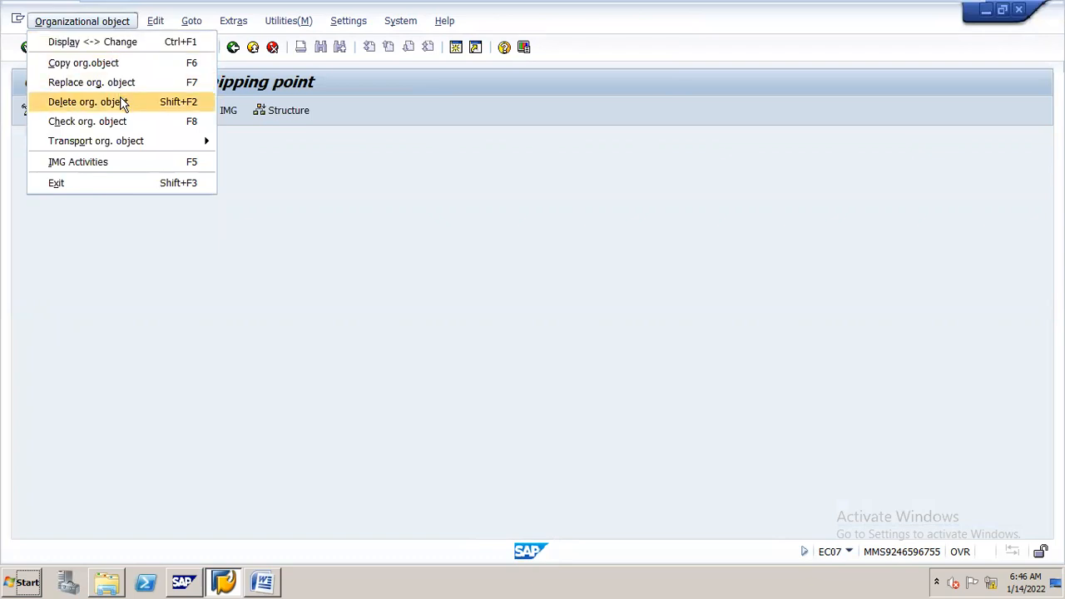
click(548, 24)
drag(549, 23, 570, 20)
click(569, 18)
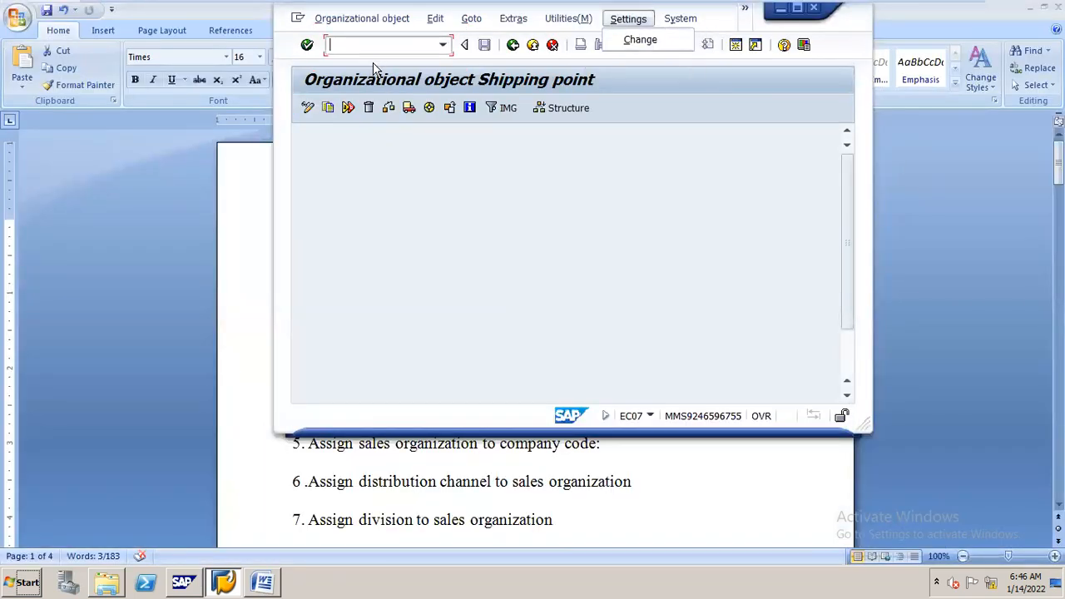
click(307, 107)
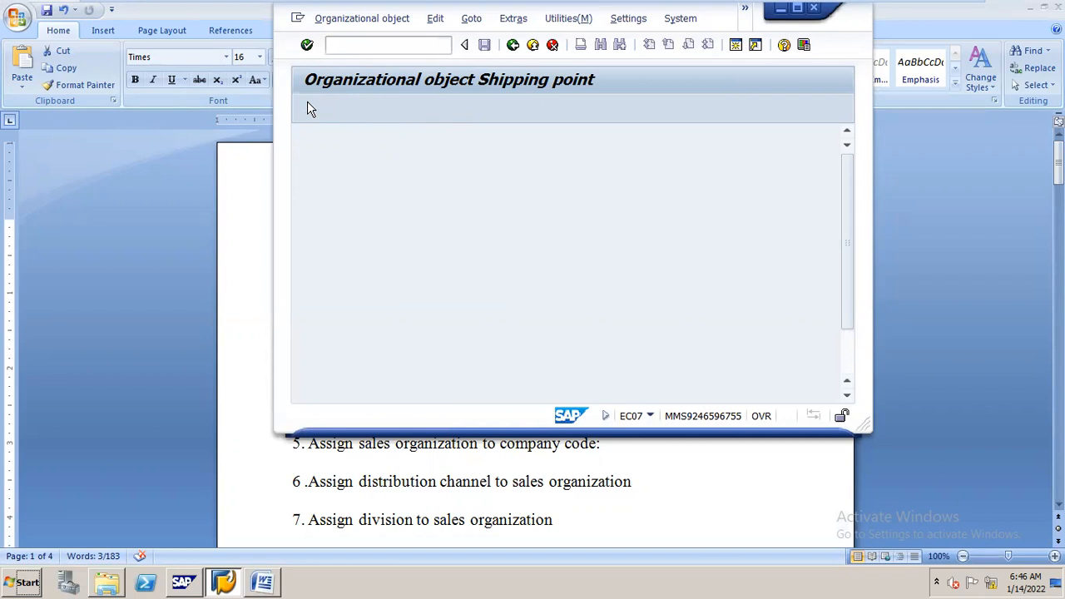
click(513, 45)
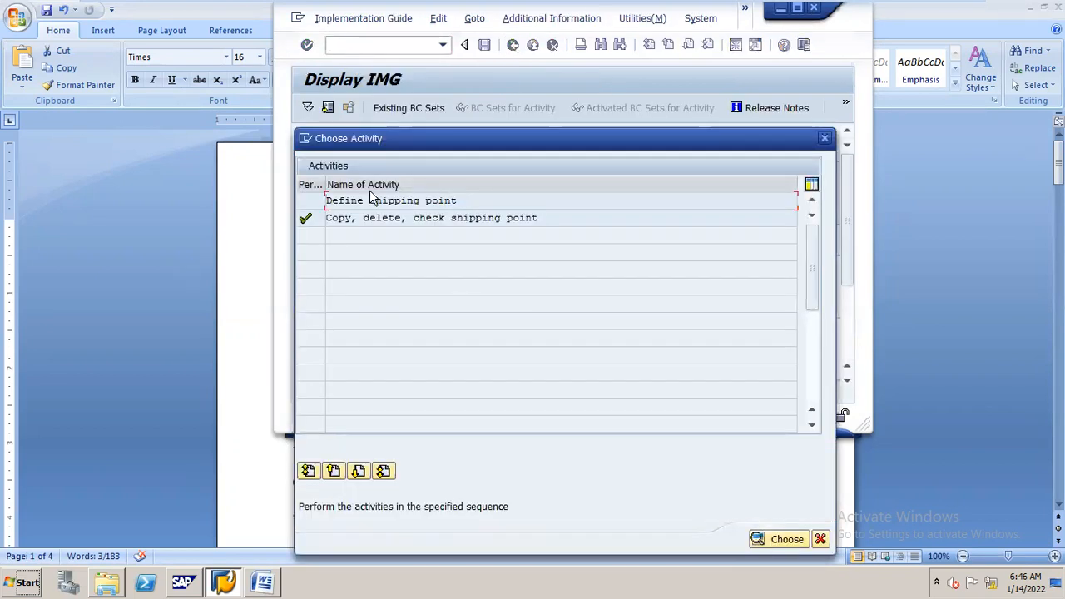
Step: Open the "Define shipping point" activity and create a new entry N16 with the description "SHIPPING POINT FOR N16"
double_click(386, 201)
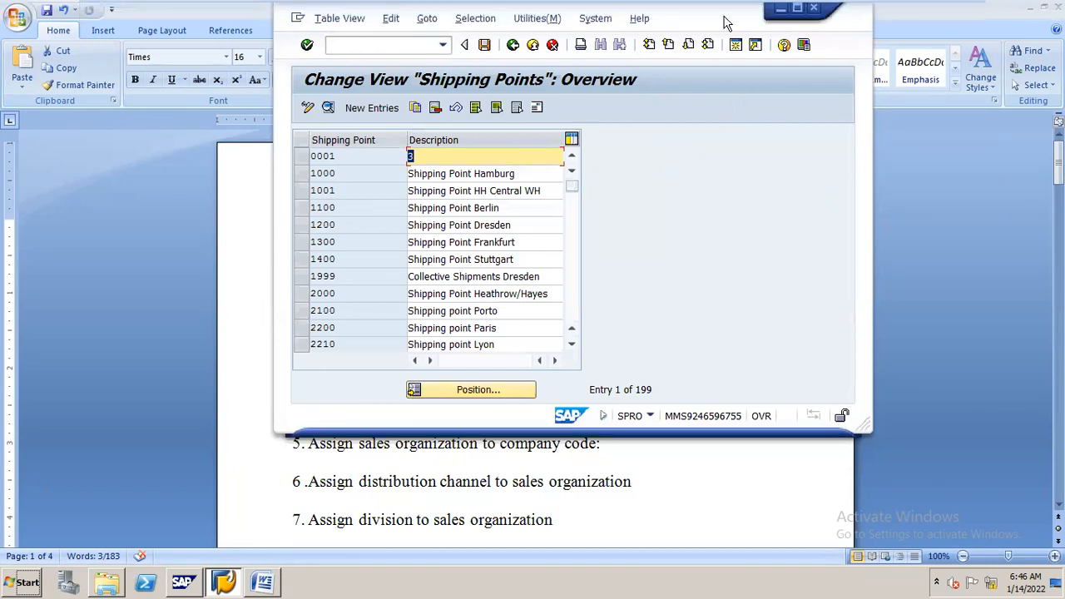
click(797, 8)
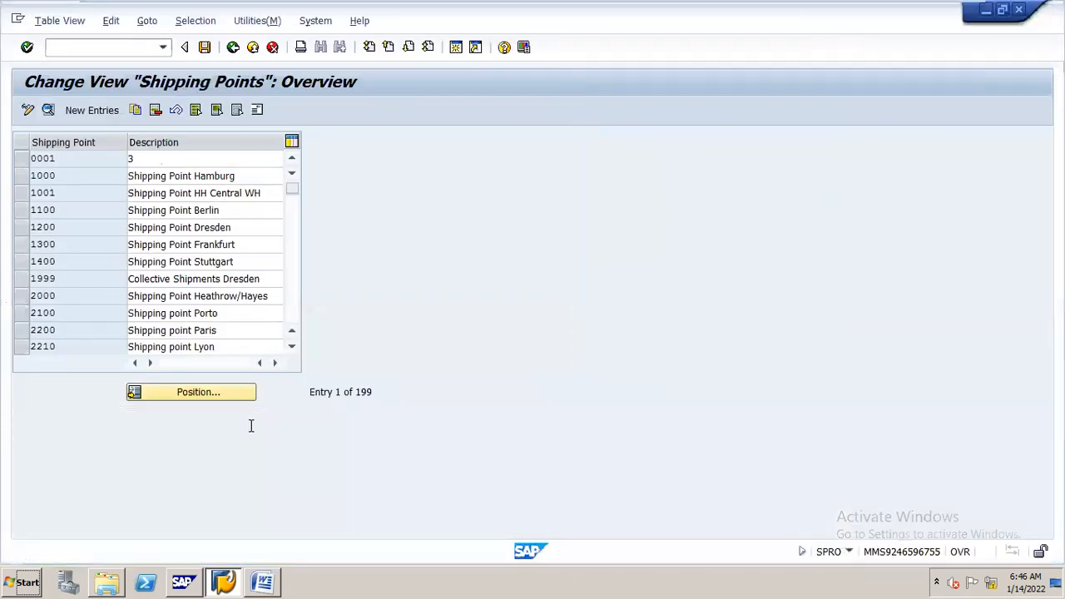
click(110, 114)
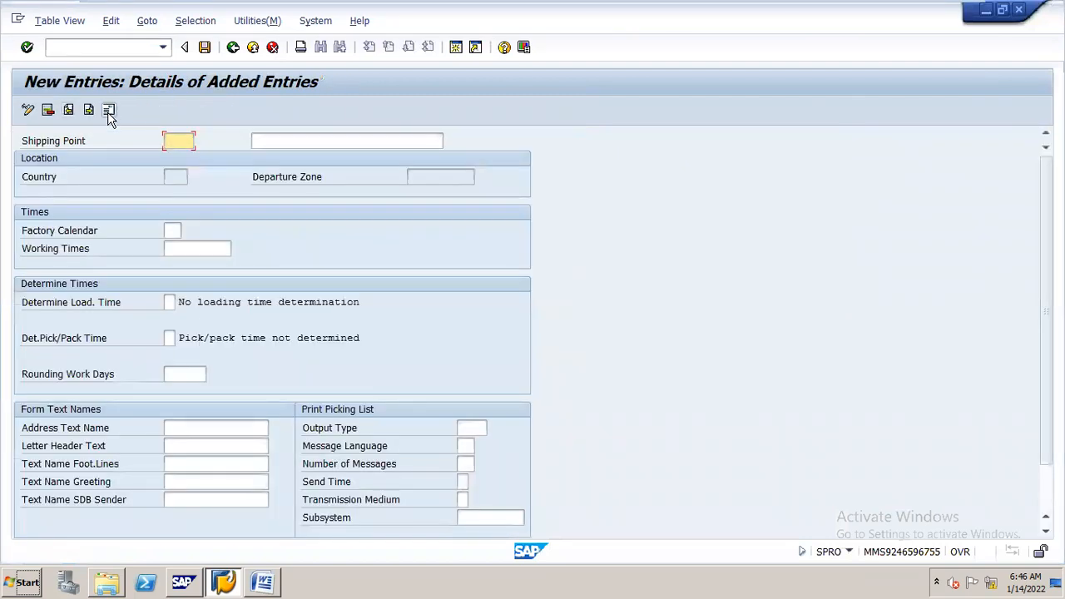
text(N16)
key(Tab)
text(S)
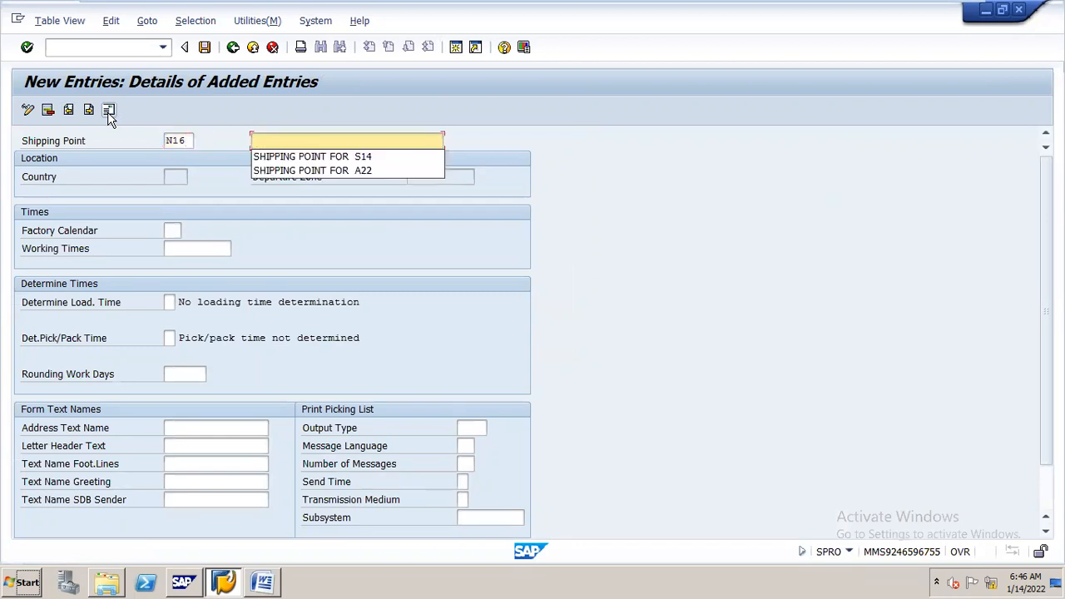
key(Down)
key(Return)
key(BackSpace)
key(BackSpace)
key(BackSpace)
text(N16)
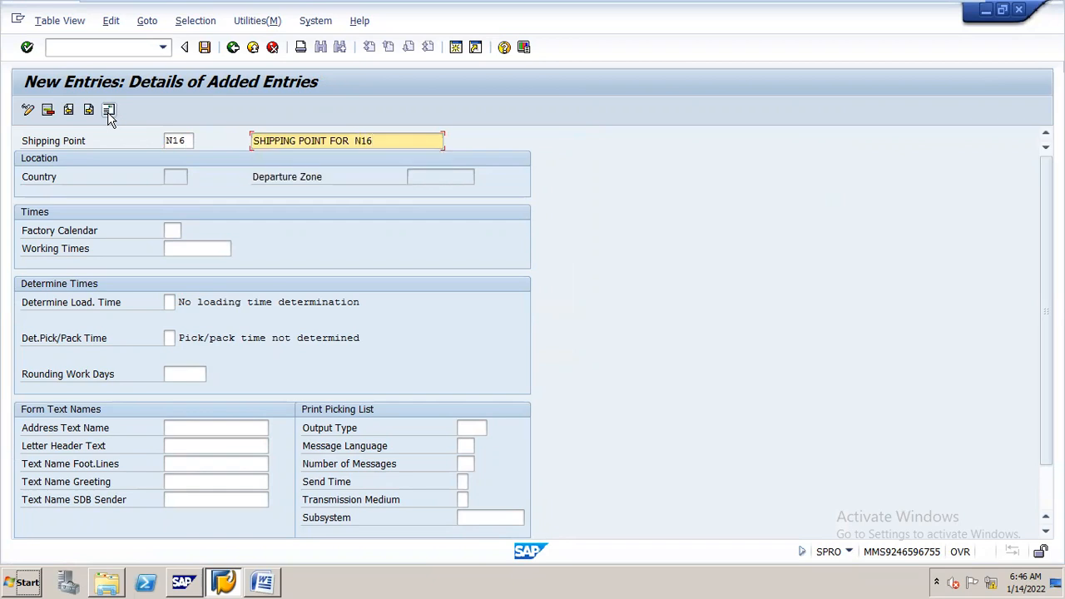
Step: Set the factory calendar of shipping point N16 to 01 and save the entry to bring up its address form
click(173, 231)
key(space)
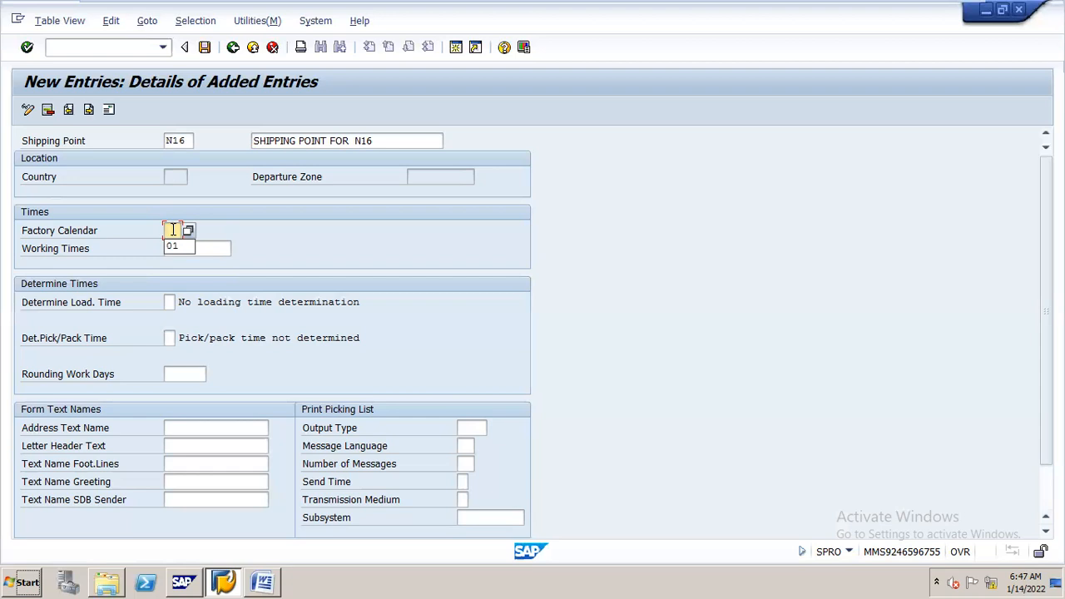
click(171, 246)
click(204, 47)
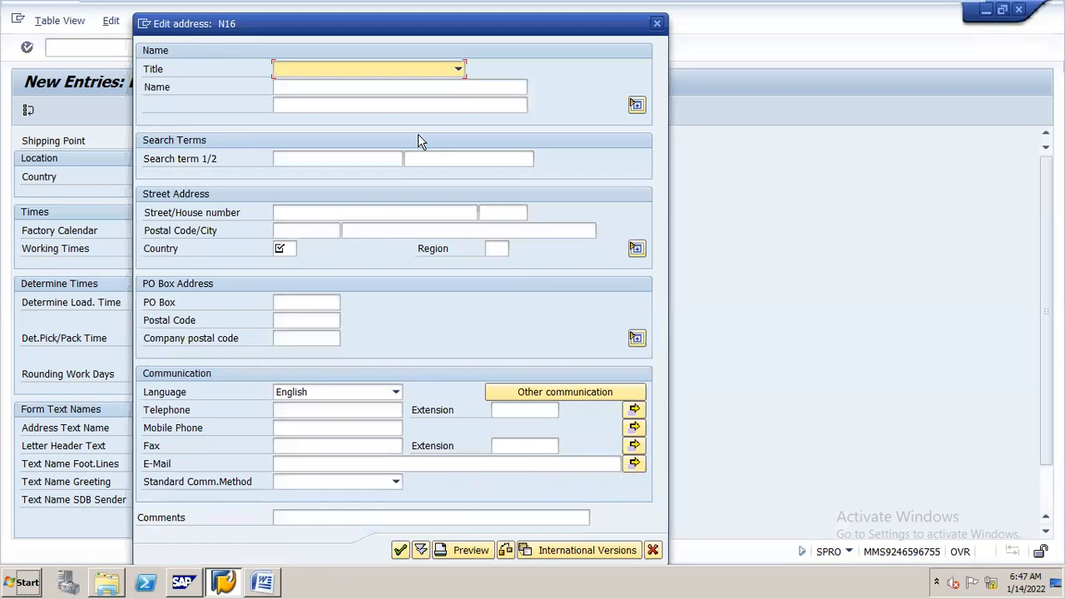
Step: In the shipping point's address, set the title to Company and the two name lines to "N16S" and "SHIPPING POINT FOR N16"
click(465, 87)
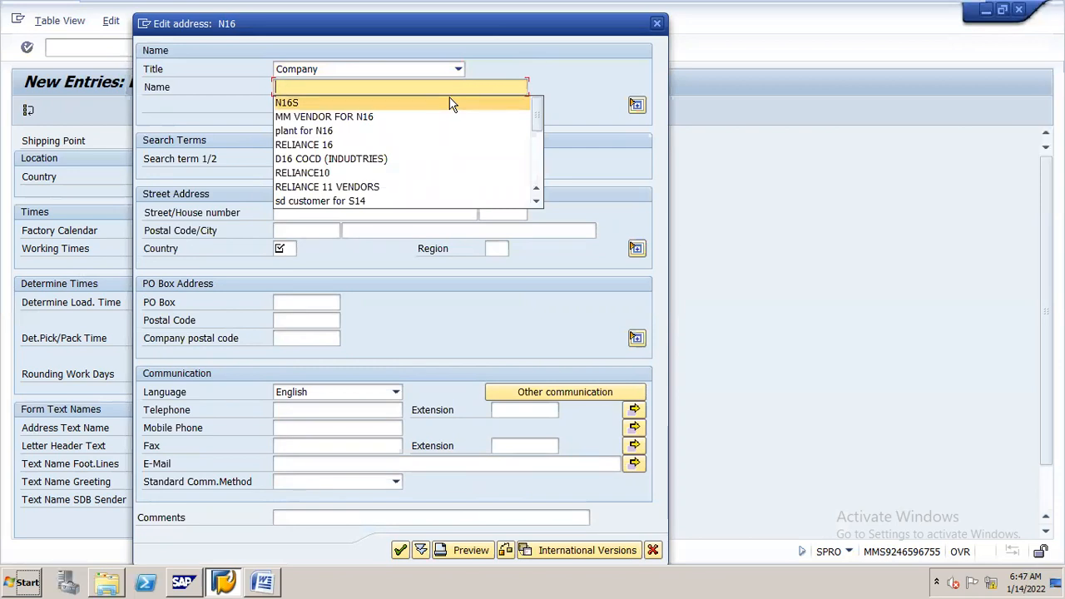
text(N16S)
click(453, 101)
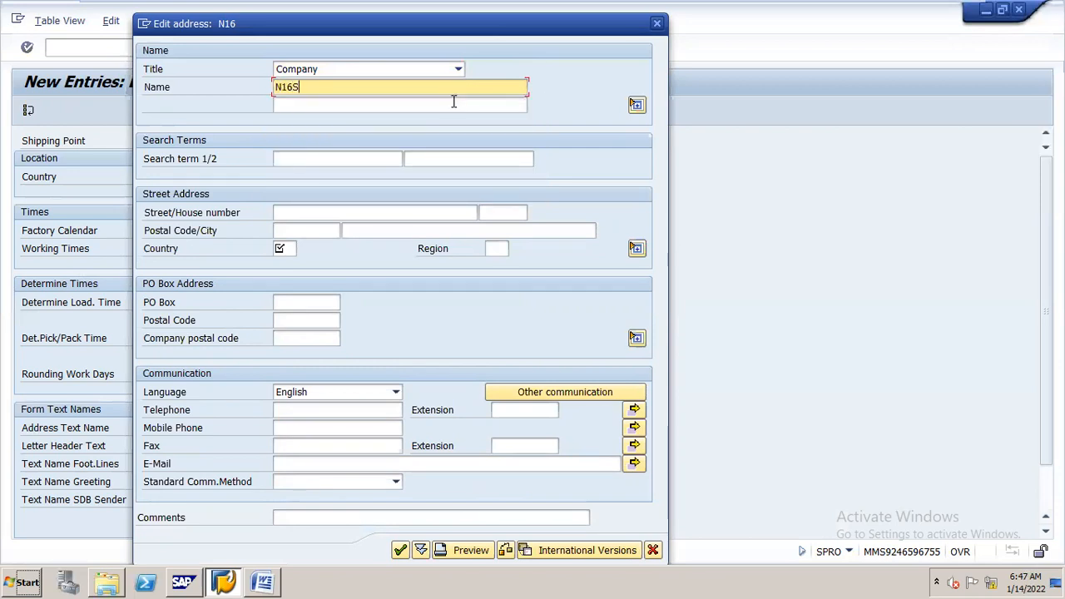
click(455, 104)
text(SHIPPING POING)
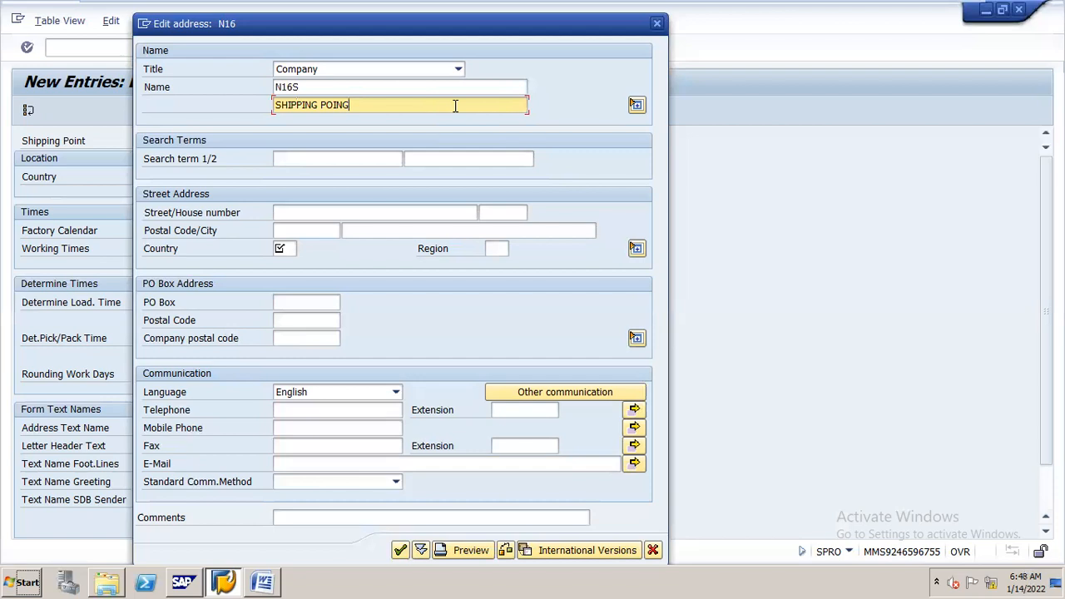
key(BackSpace)
text(T FOR N16)
Step: Enter search term N16S and country IN in the address, confirm it, and accept the "N16 CONFIGURATION" customizing request
click(392, 159)
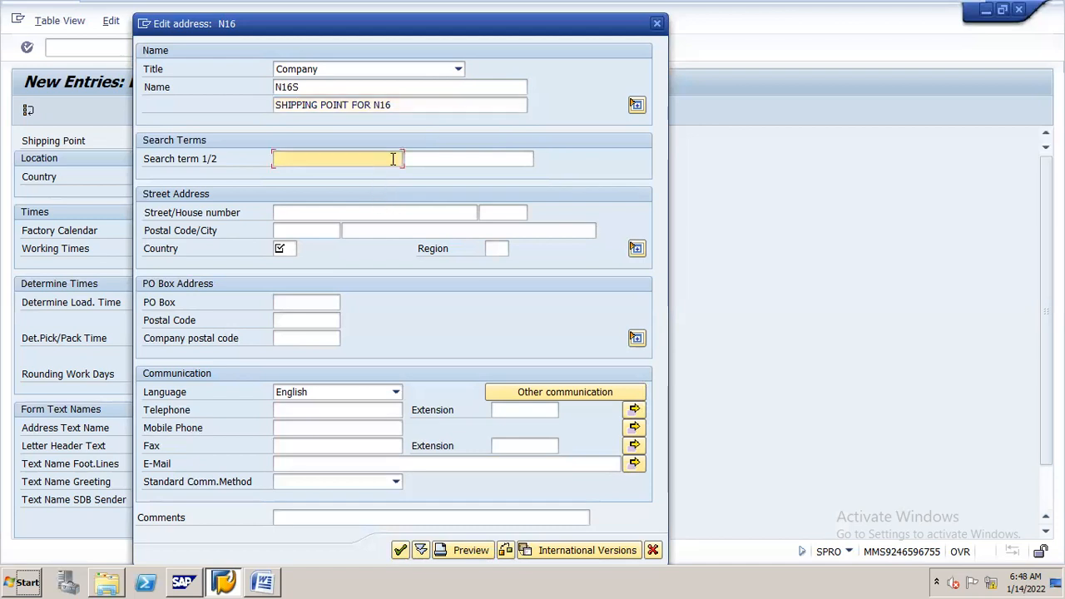
text(N16S)
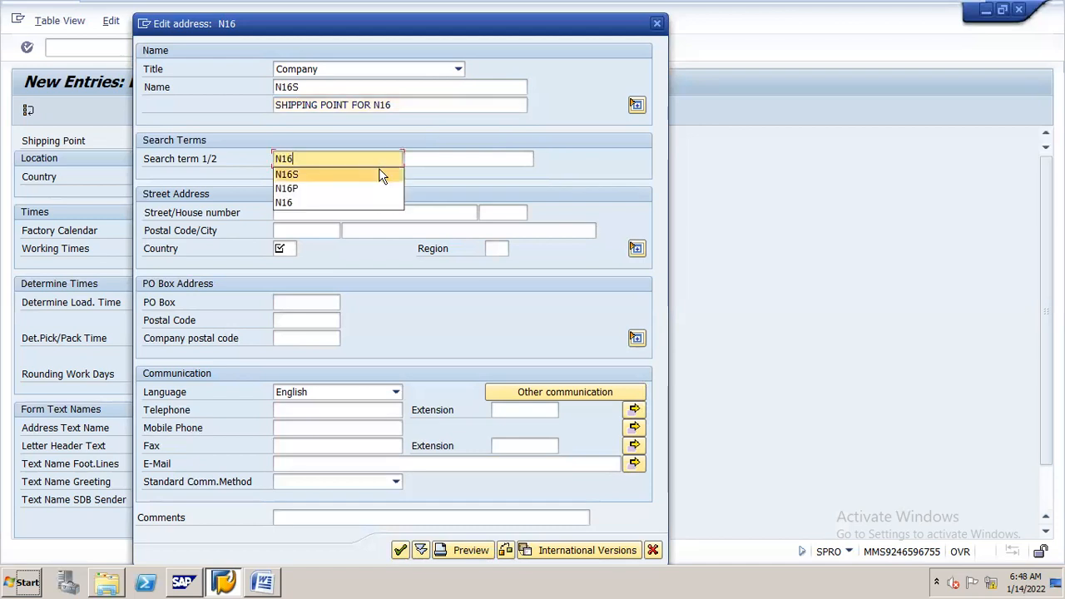
click(379, 174)
click(283, 248)
text(in)
click(300, 268)
click(399, 551)
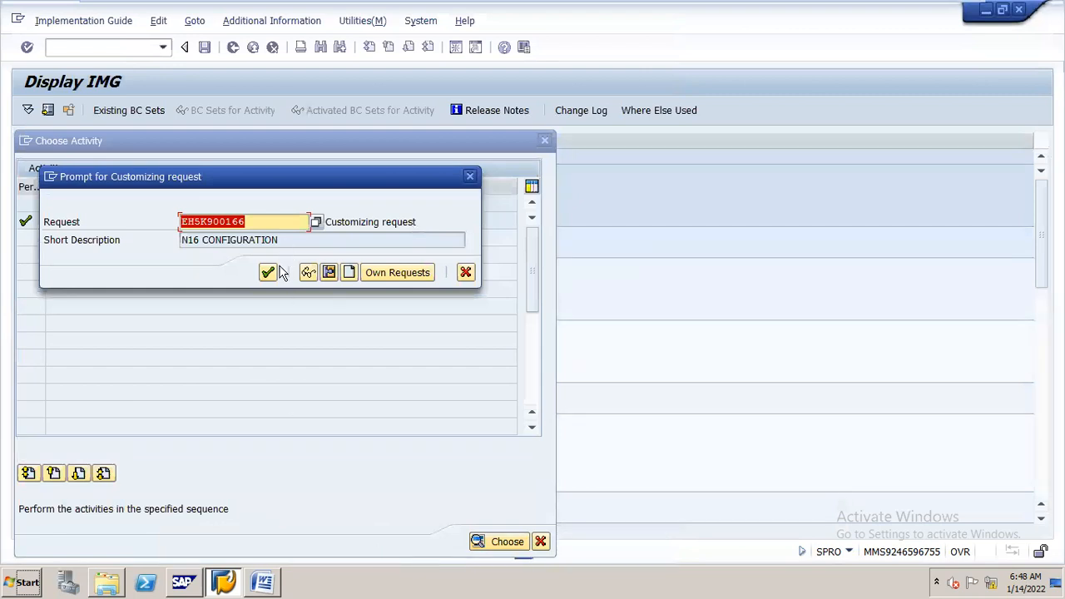
click(268, 272)
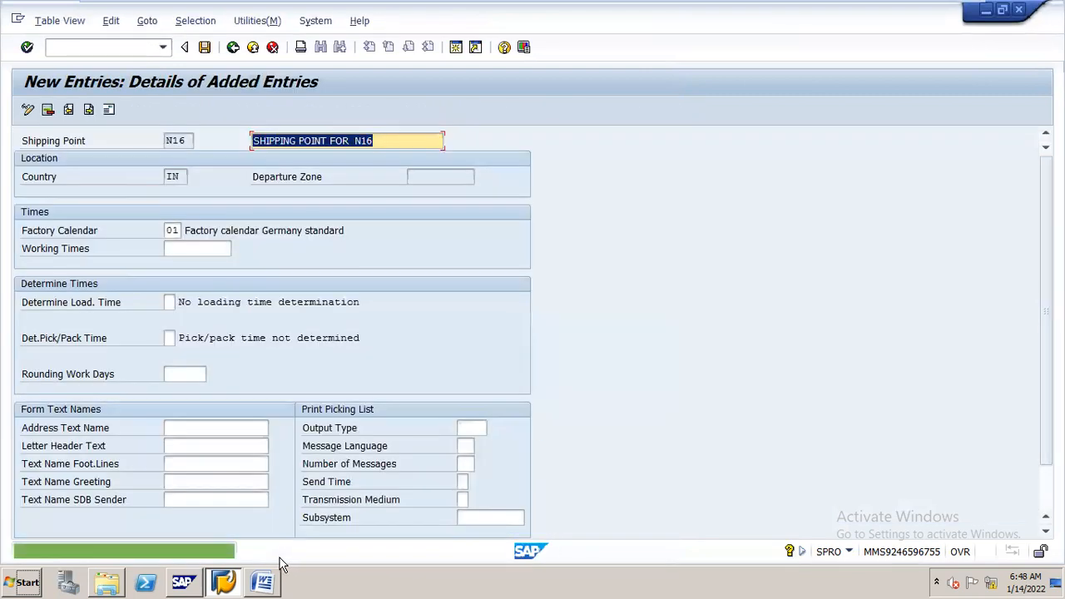
Step: Switch to the Word checklist, replace the shipping point code S14P with N16S, and save the document
click(277, 575)
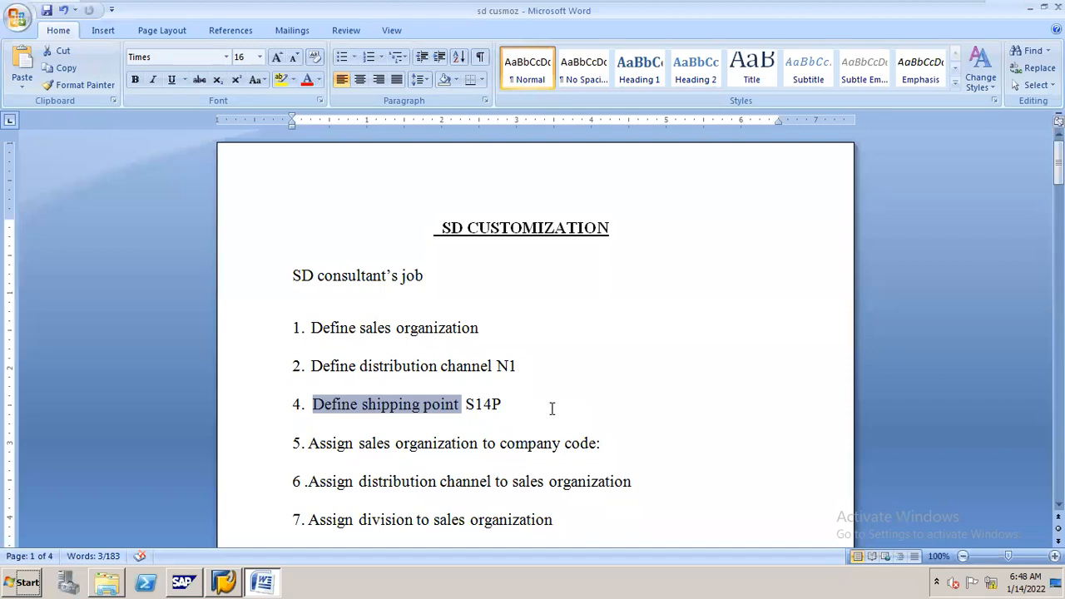
click(501, 406)
key(BackSpace)
key(BackSpace)
key(BackSpace)
key(BackSpace)
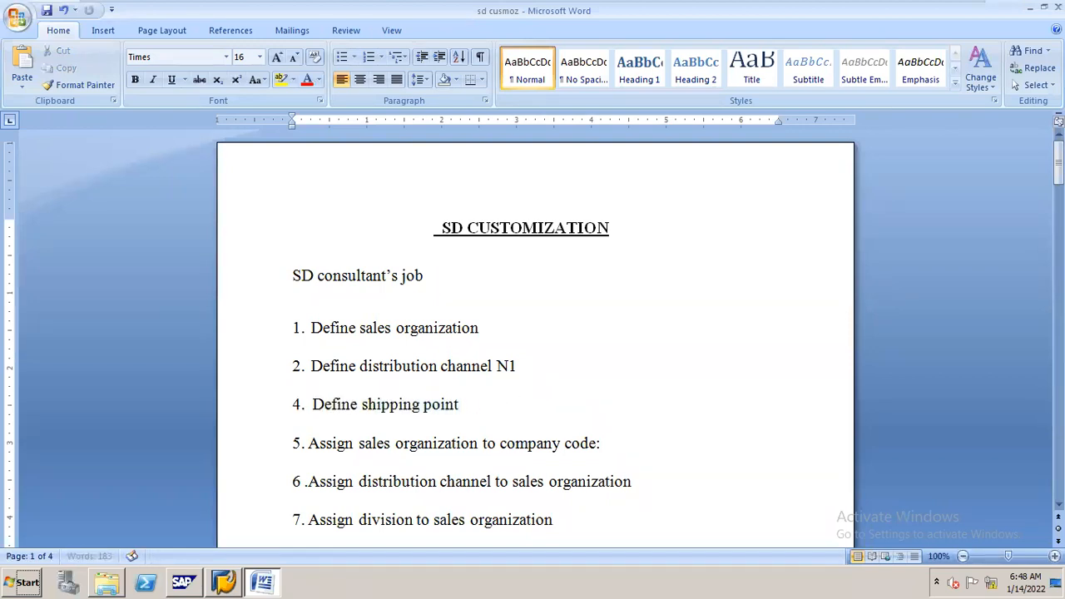
text(N16S)
key(ctrl+s)
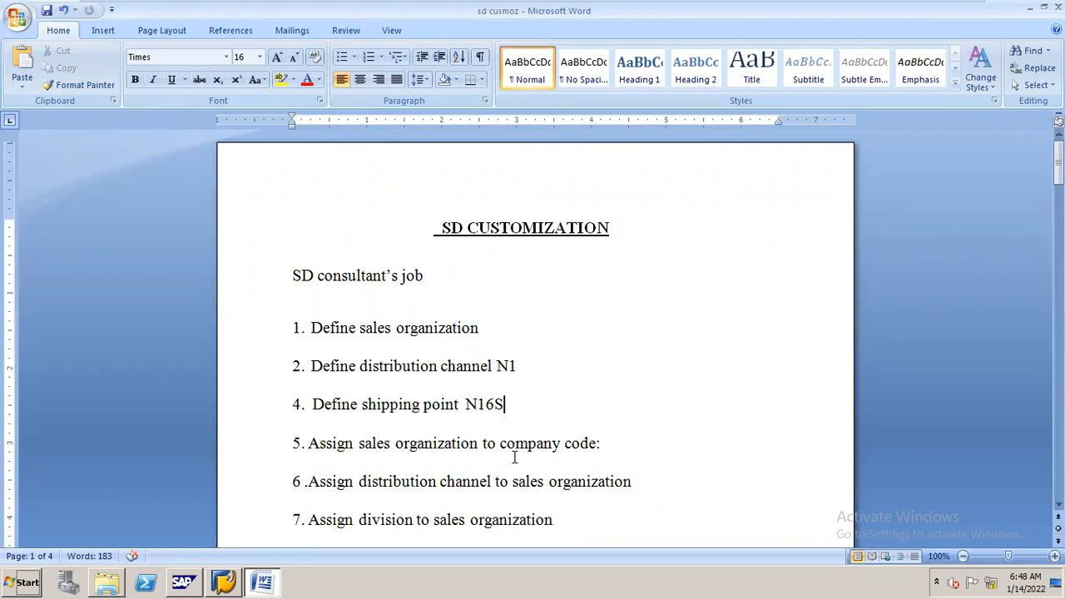
Step: Switch back to SAP, leave the shipping point activity with the changes saved, and close the activity choice
key(alt+Tab)
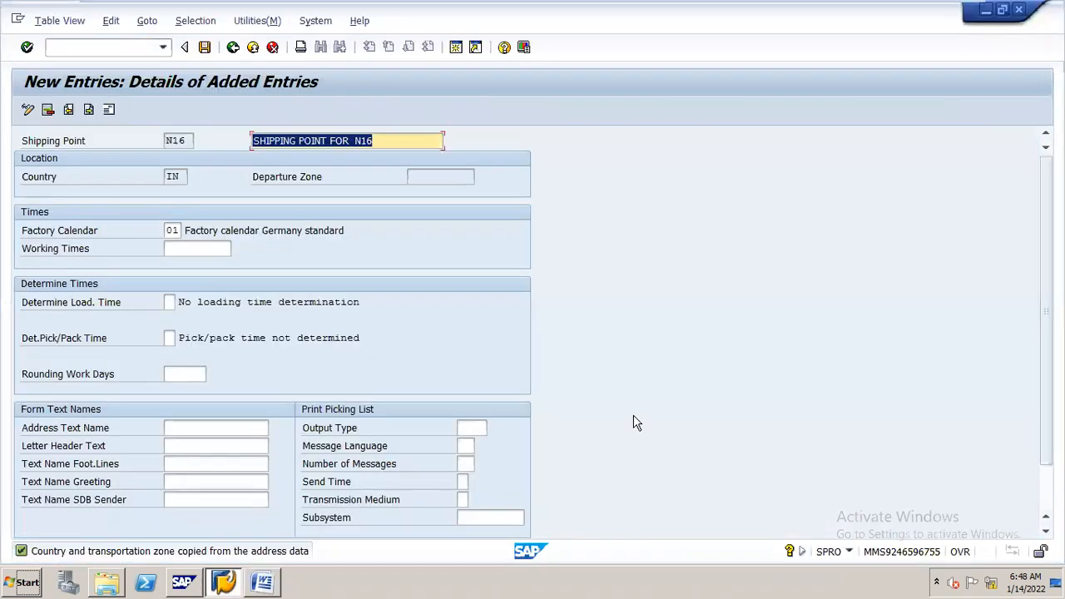
click(234, 49)
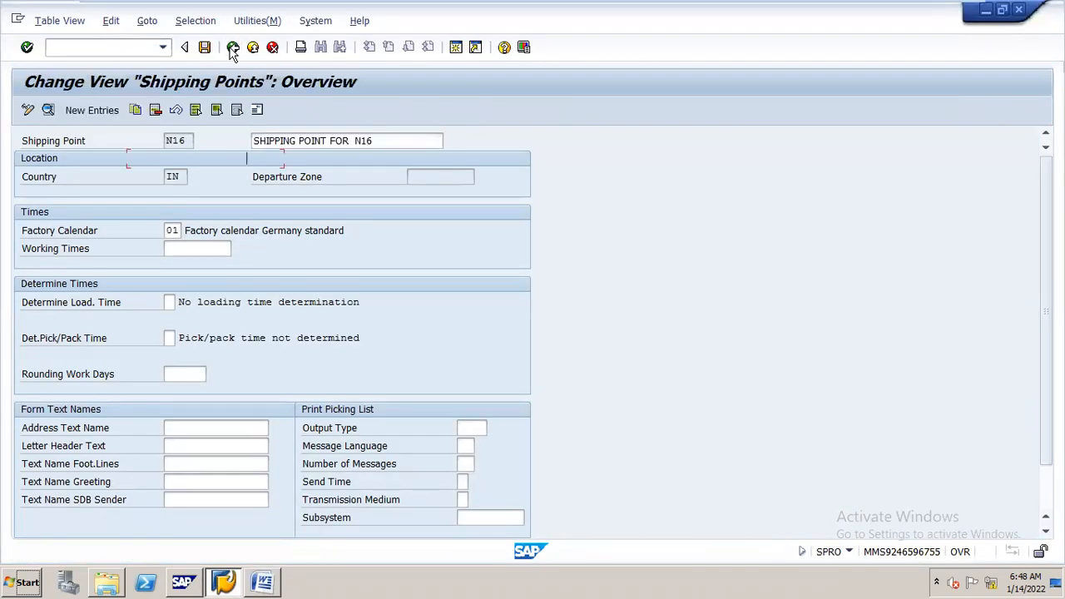
click(234, 47)
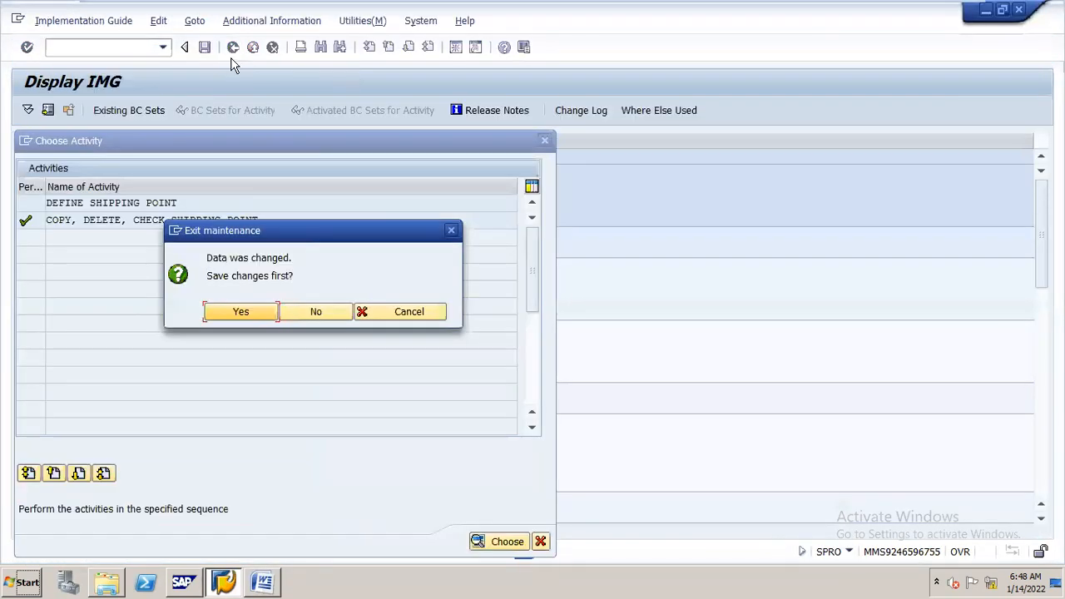
click(233, 312)
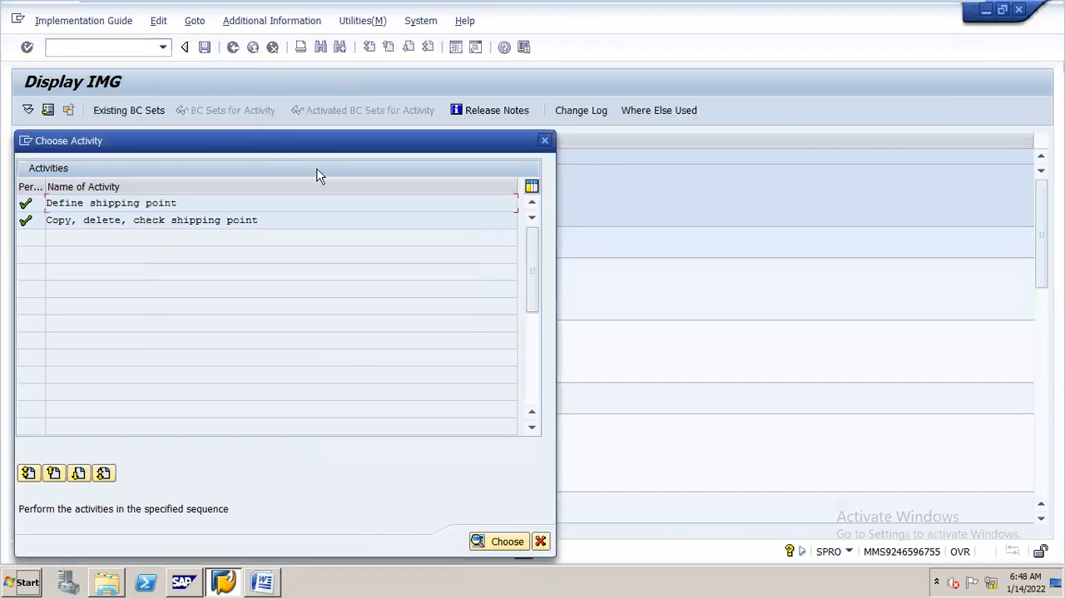
click(546, 140)
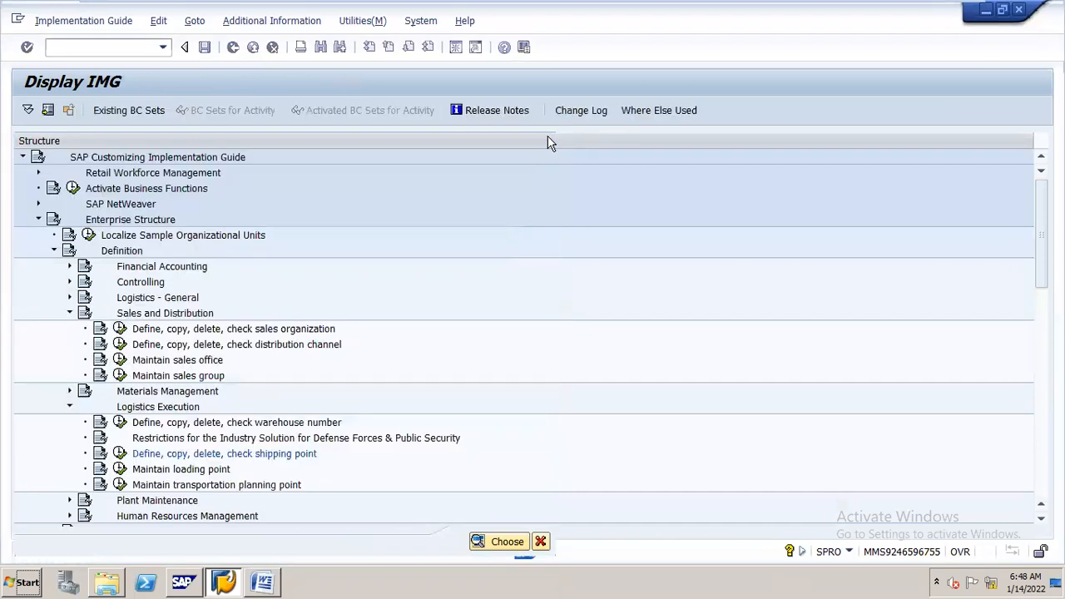
Step: Collapse the Logistics Execution, Sales and Distribution, and Definition nodes in the Enterprise Structure tree
click(167, 408)
key(Left)
key(Up)
key(Up)
key(Up)
key(Up)
key(Up)
key(Up)
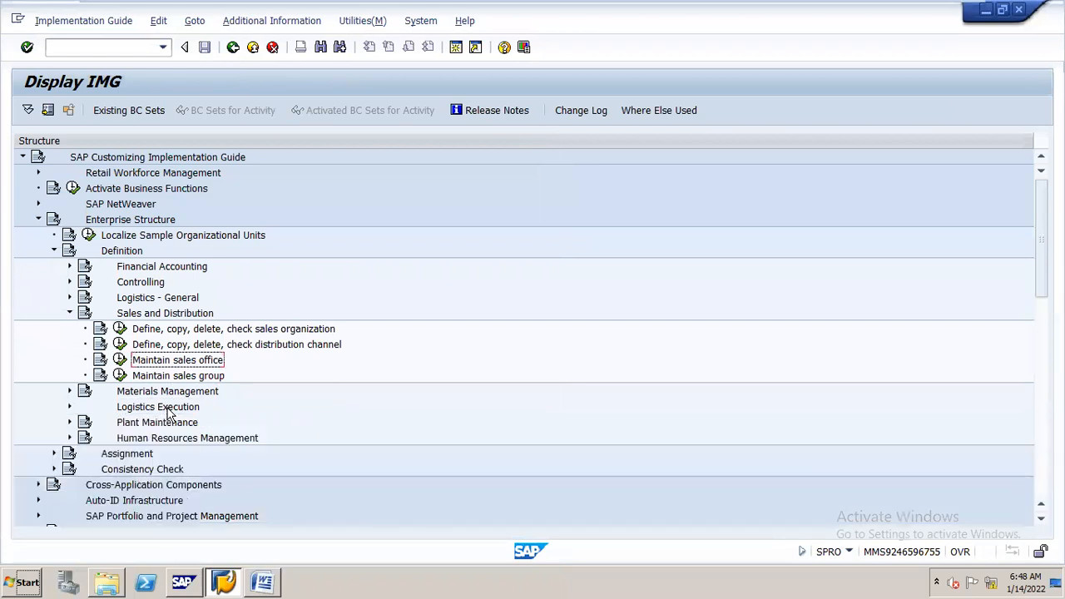
key(Left)
key(Up)
key(Up)
key(Up)
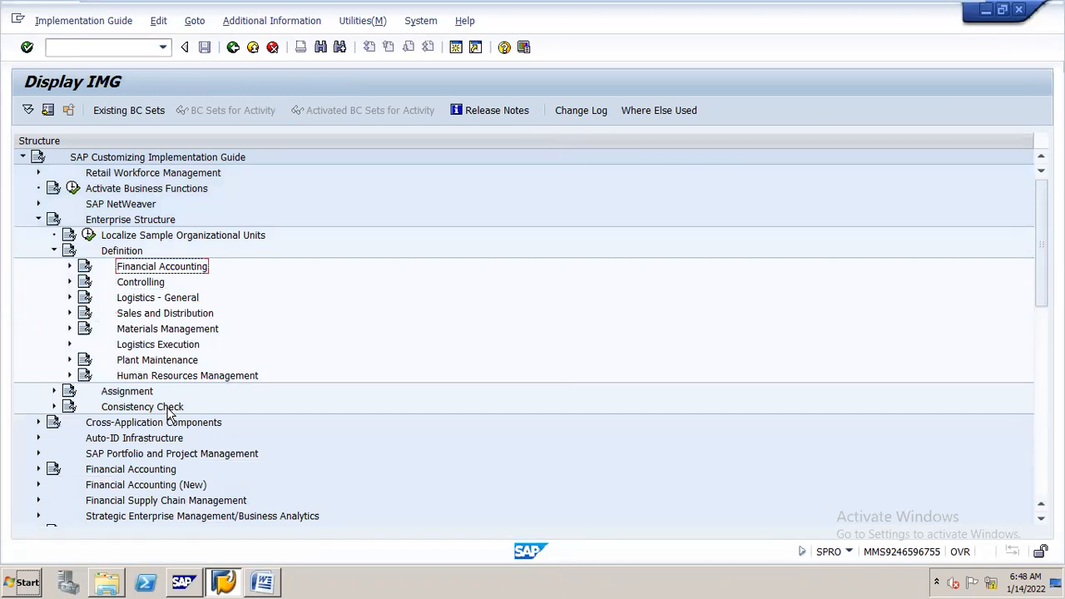
key(Up)
key(Left)
Step: Expand Assignment and its Sales and Distribution node, and open the "Assign sales organization to company code" activity
key(Down)
key(Right)
key(Down)
key(Down)
key(Down)
key(Down)
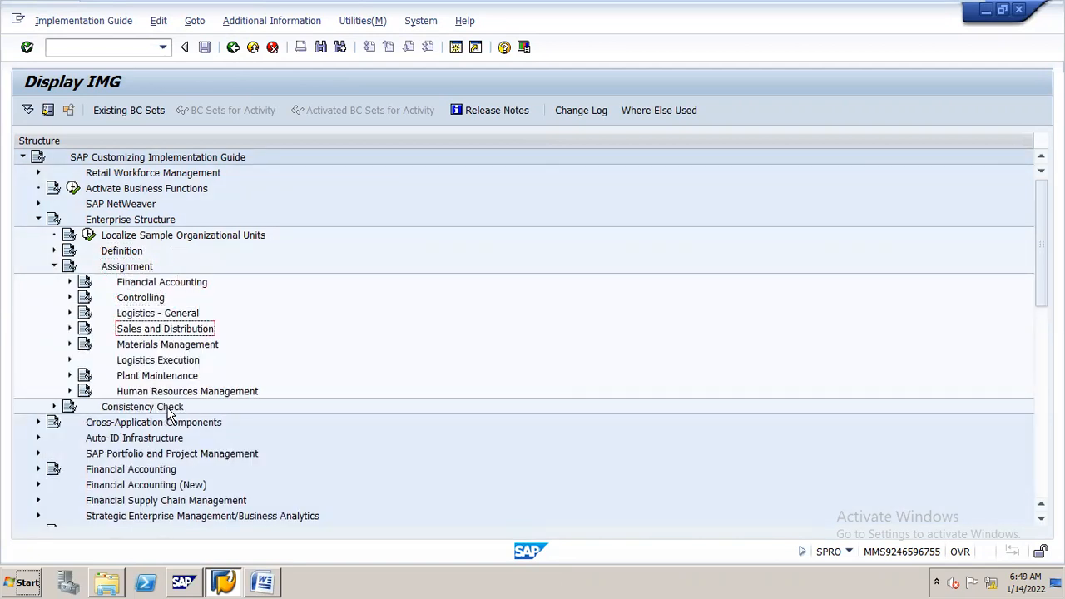
key(Right)
key(Down)
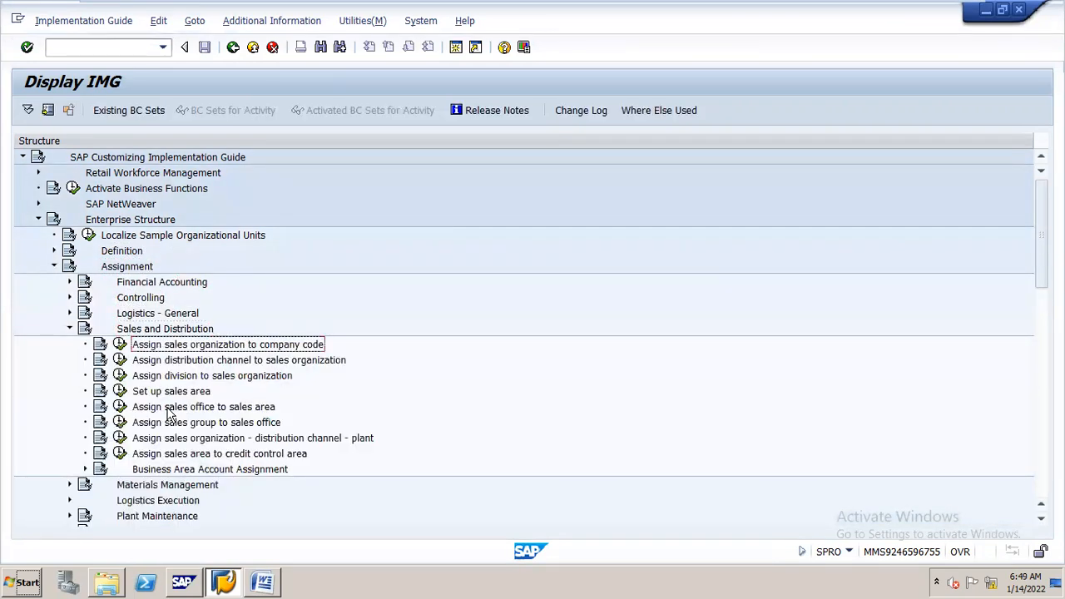
key(Left)
key(Return)
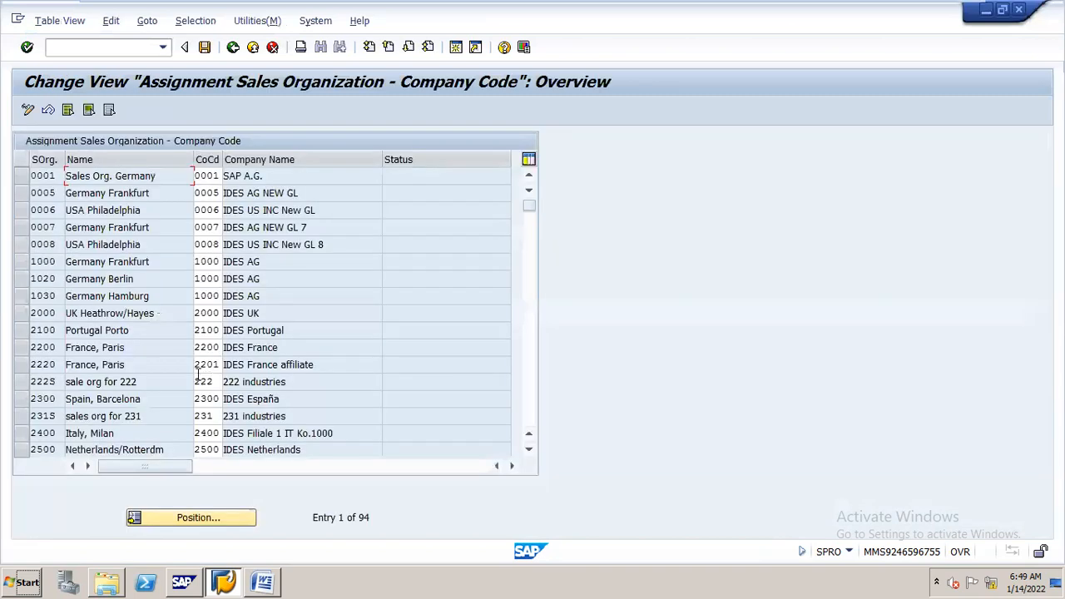
Step: Find sales organization N16S in the assignment list, assign it to company code N16, and save the assignment
click(203, 518)
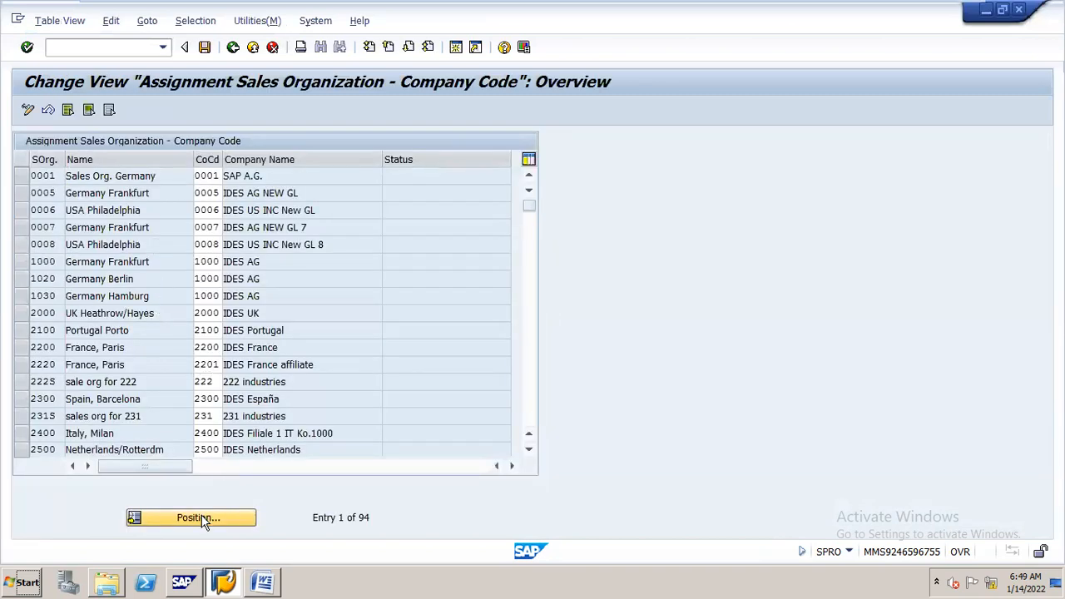
text(n16s)
key(Return)
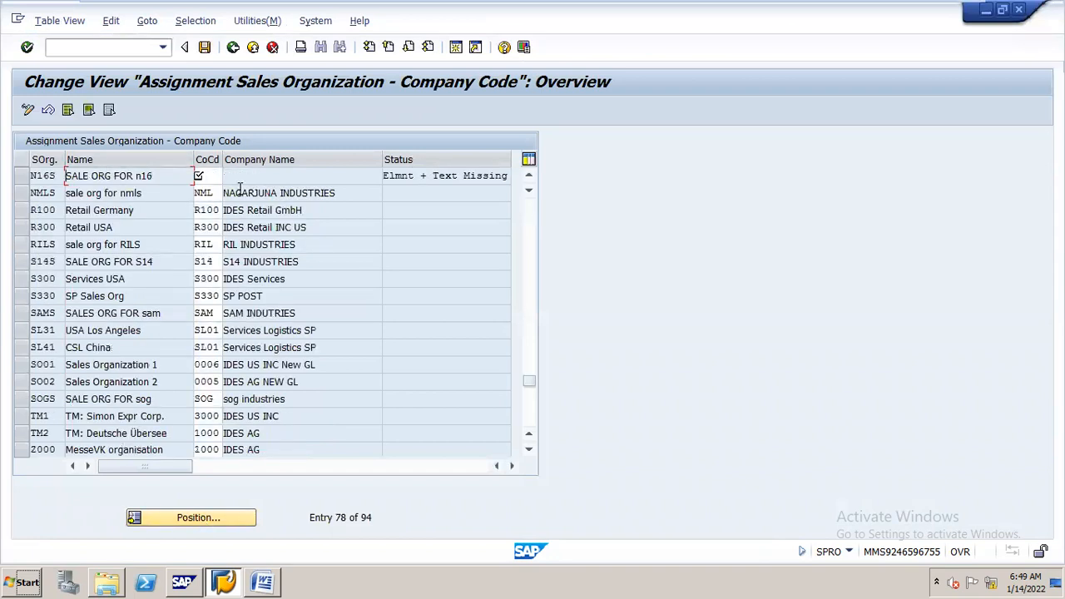
click(200, 177)
text(n16)
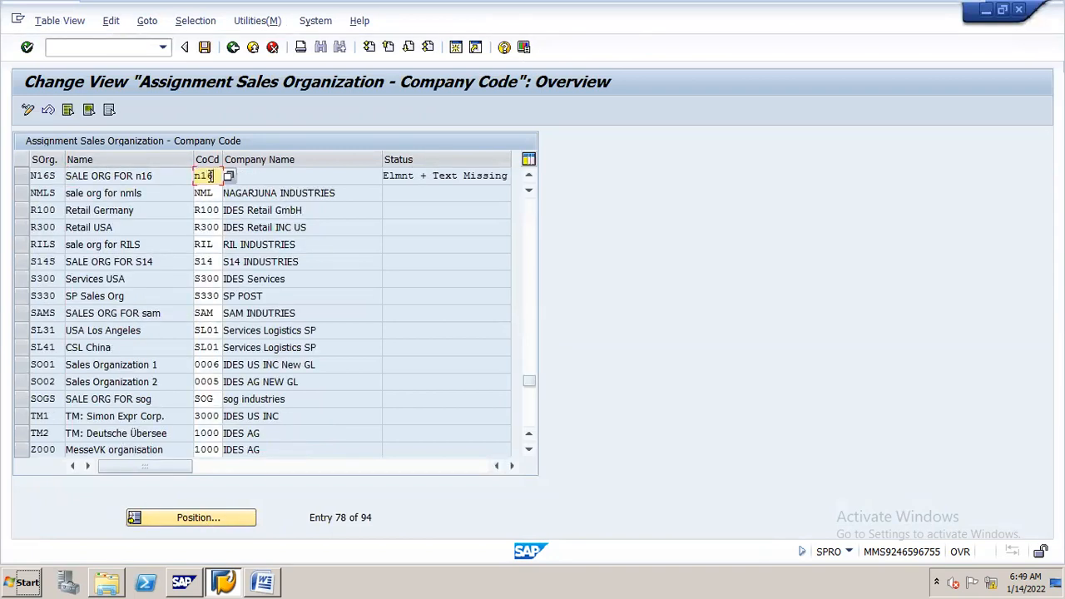
key(ctrl+s)
key(Return)
Step: Switch to the Word checklist and mark the "Assign distribution channel to sales organization" item
key(alt+Tab)
click(322, 477)
drag(386, 484, 627, 483)
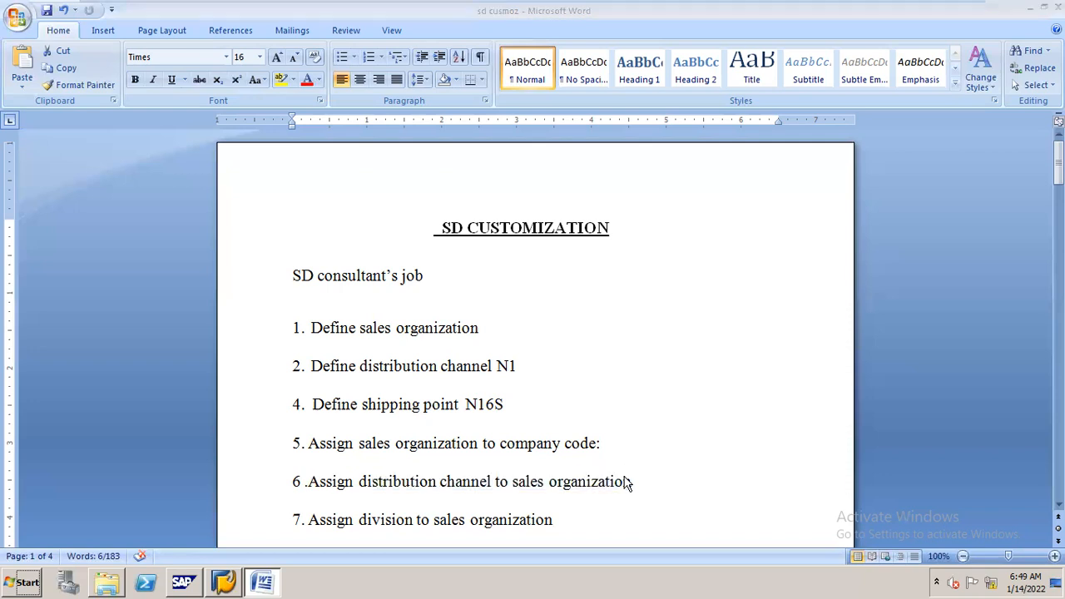
Step: Switch to SAP, open the "Assign distribution channel to sales organization" activity, and position the list at sales organization N16
key(alt+Tab)
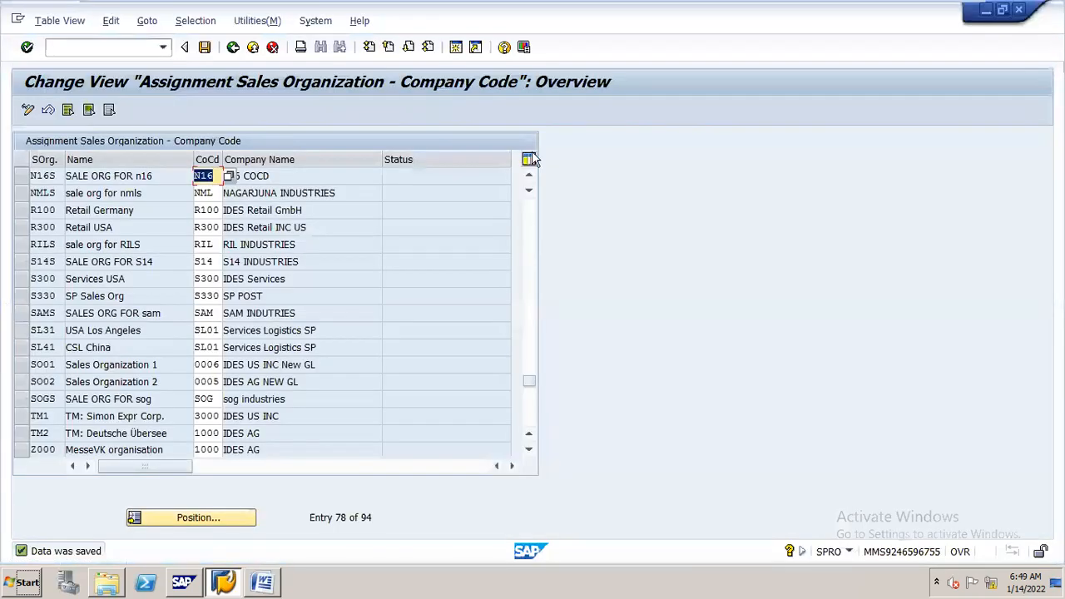
click(234, 46)
click(120, 360)
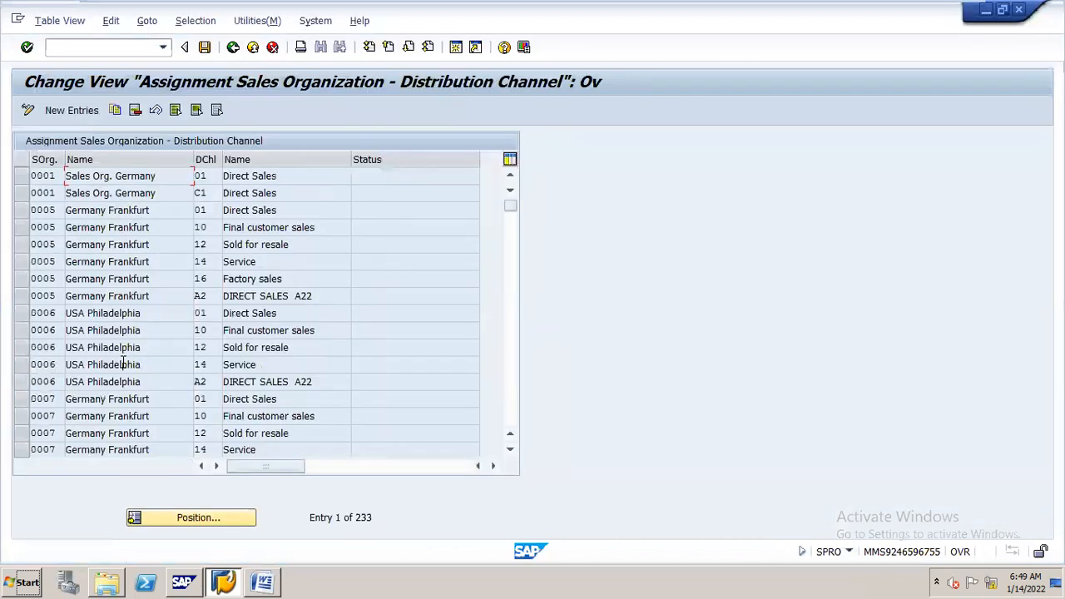
click(235, 519)
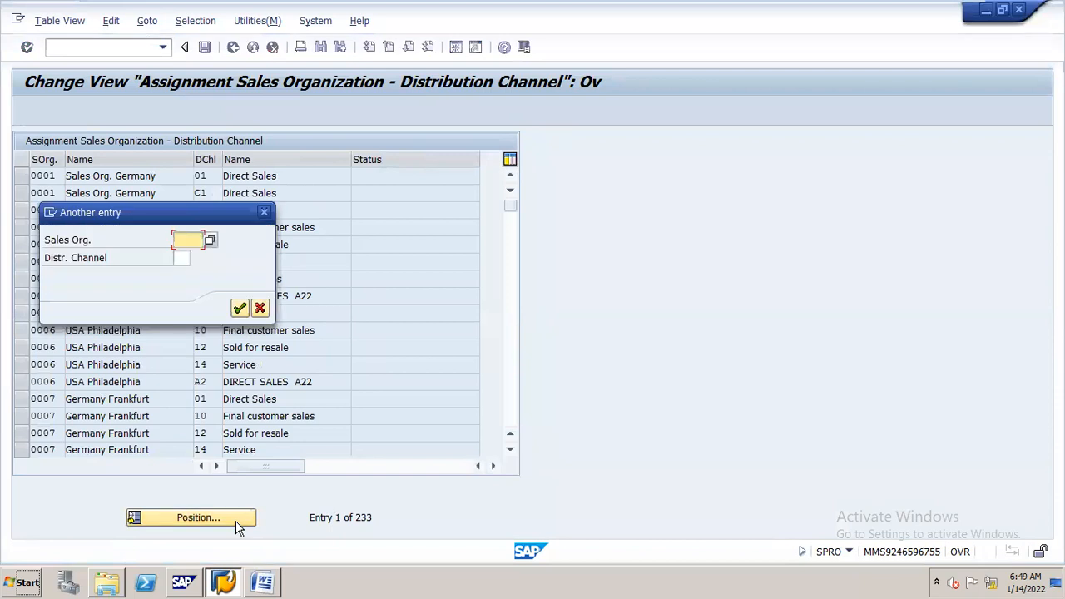
text(n16)
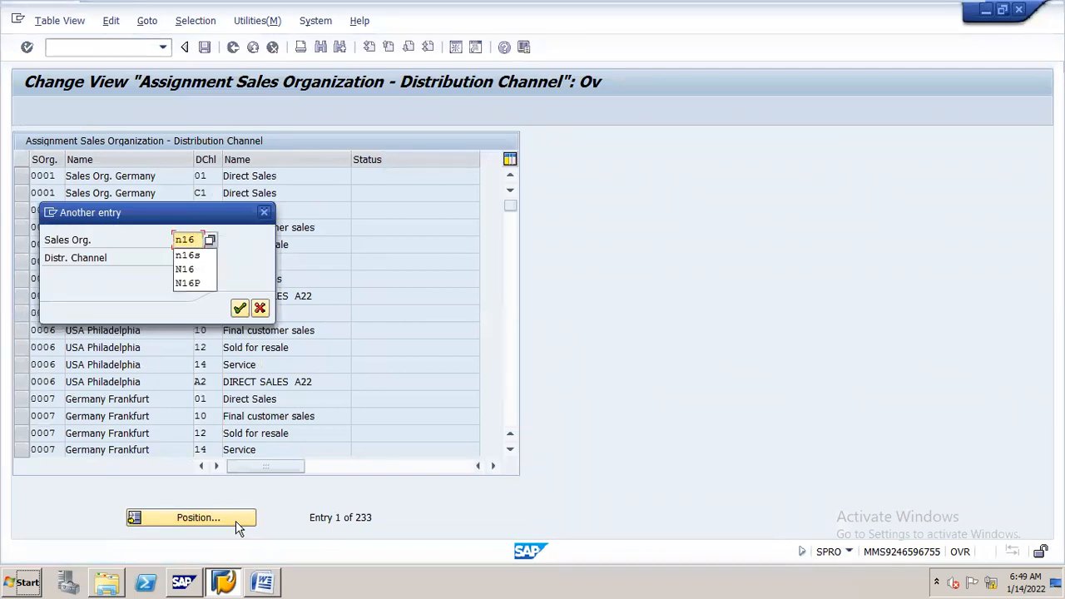
key(Return)
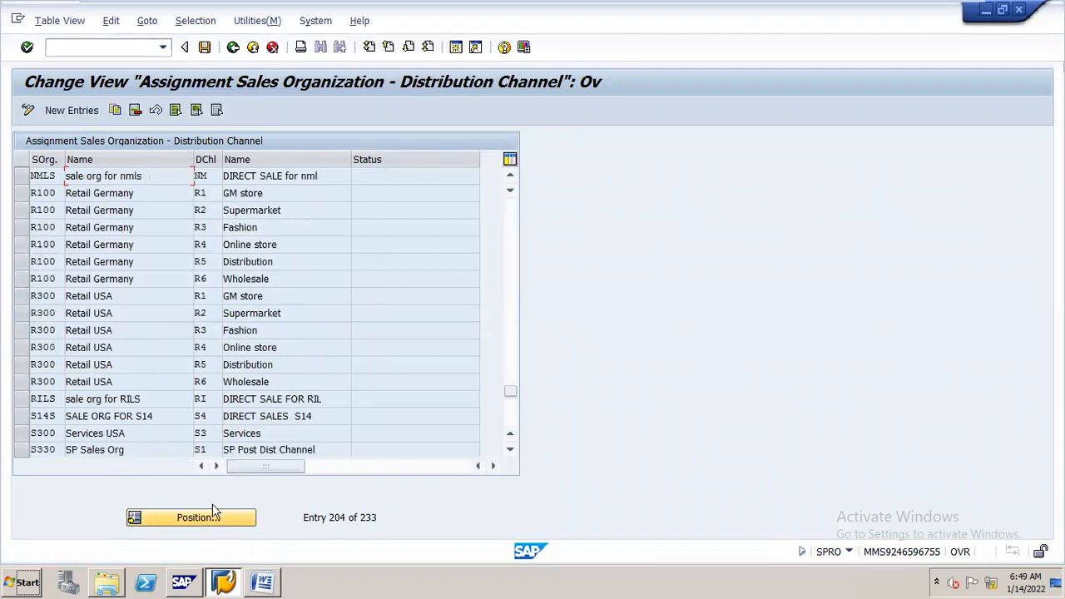
Step: Add a new entry assigning distribution channel N1 to sales organization N16S and save it to the N16 CONFIGURATION customizing request
click(92, 111)
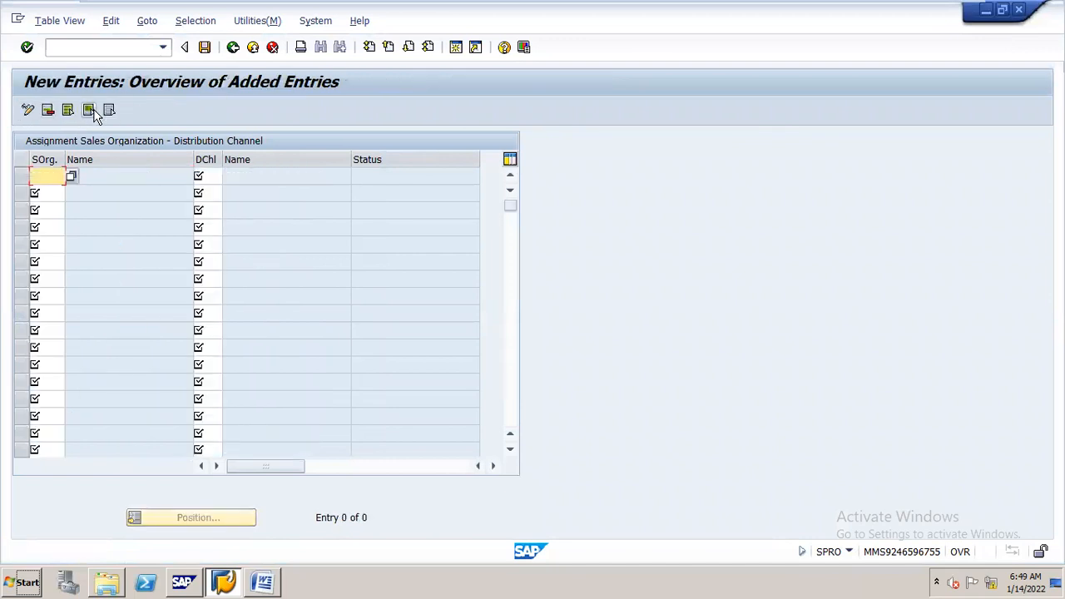
text(n16s)
key(Tab)
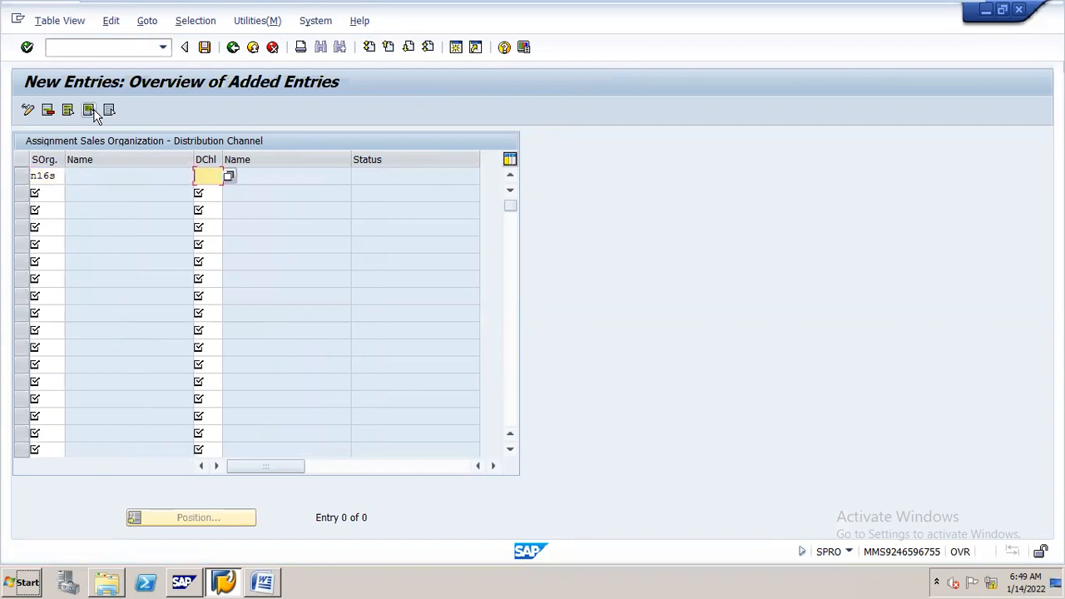
key(Return)
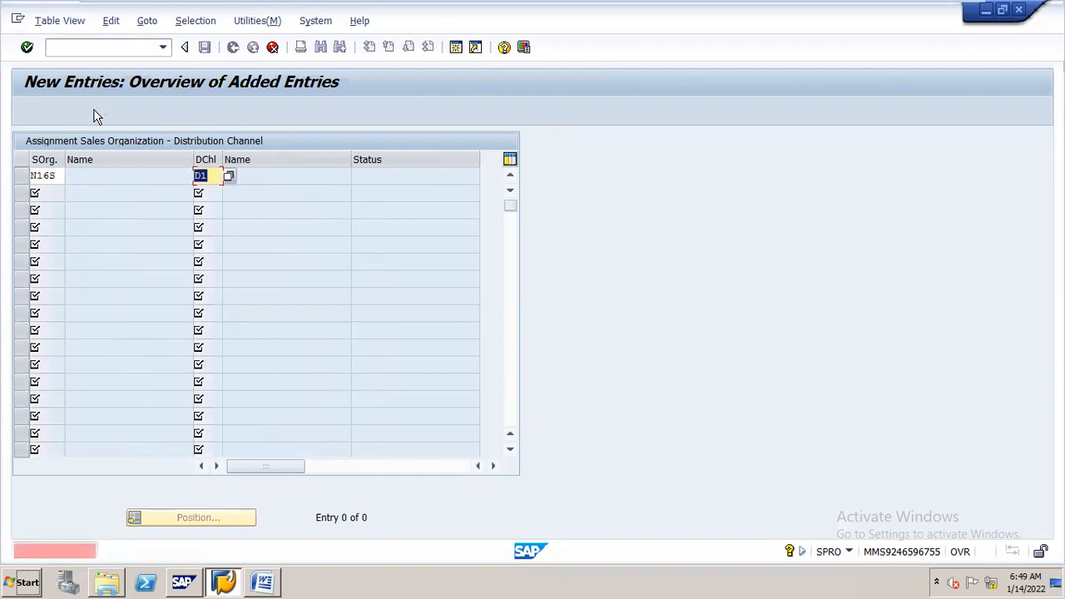
click(215, 175)
click(218, 176)
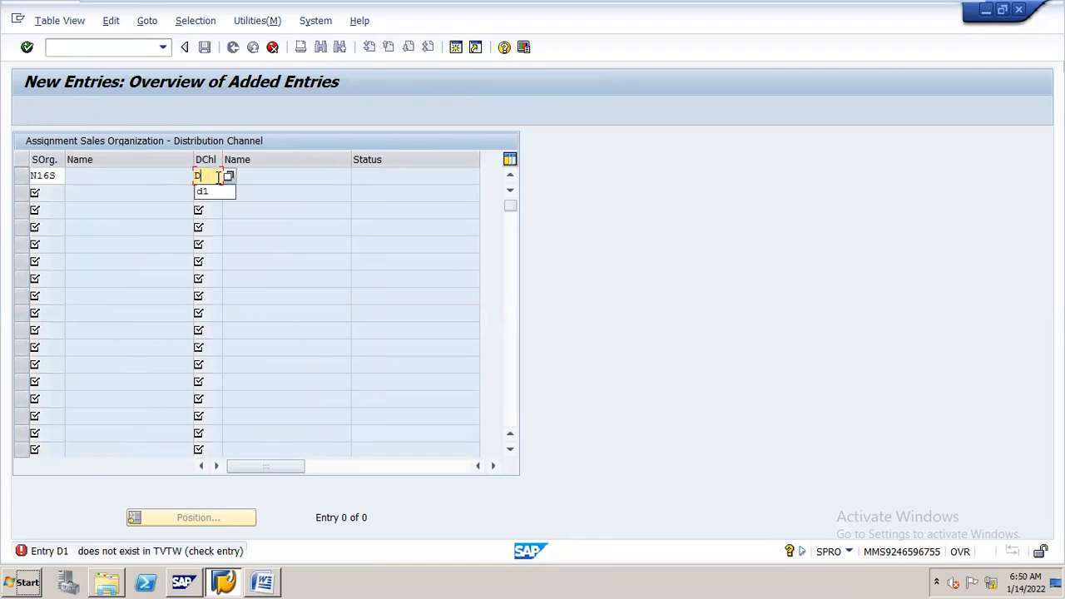
text(n)
key(Return)
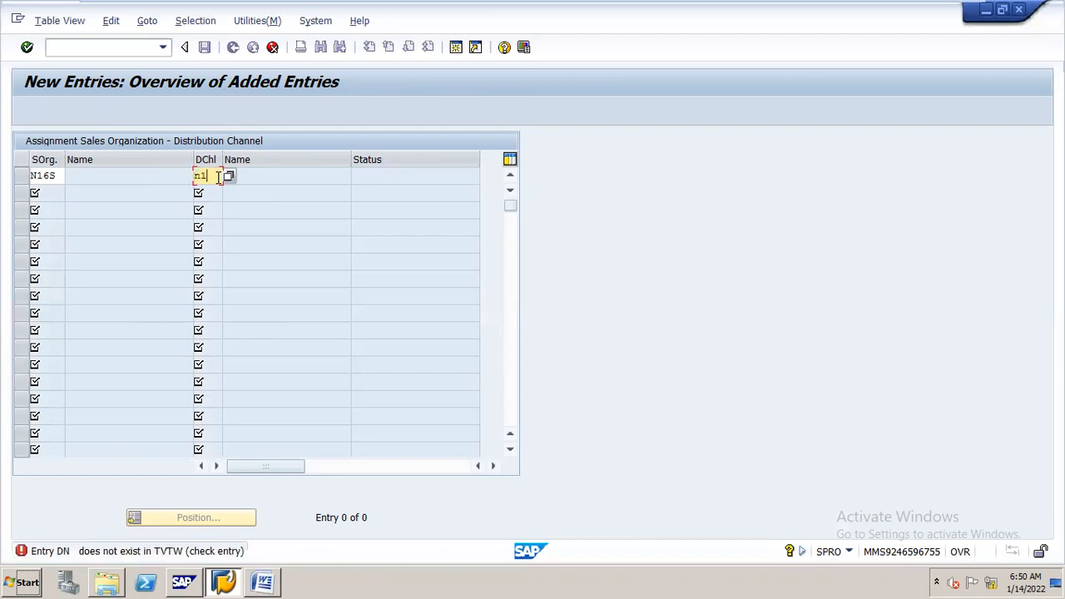
key(Return)
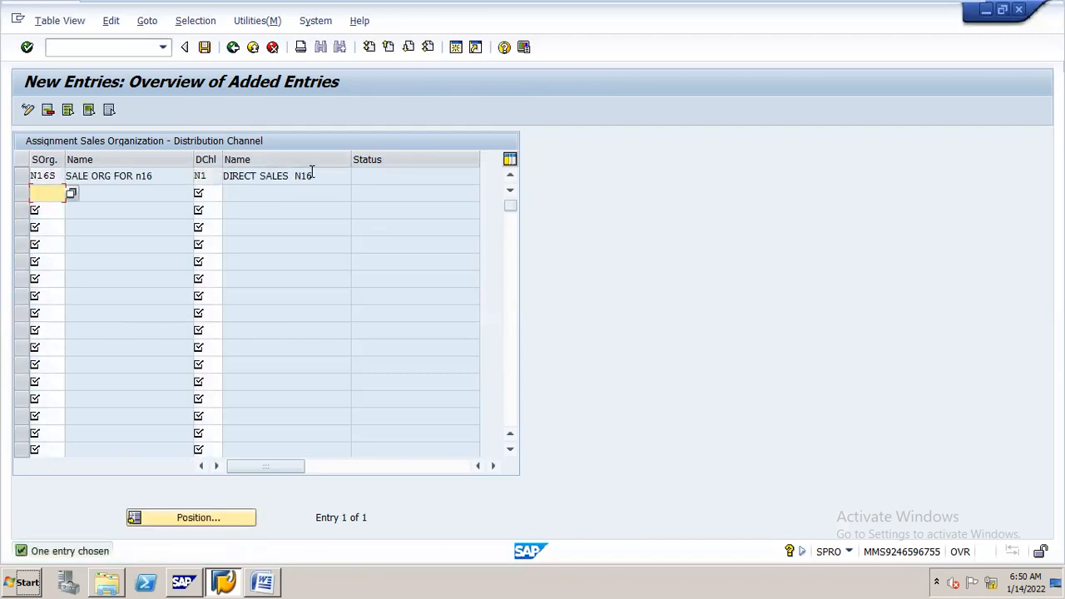
key(ctrl+s)
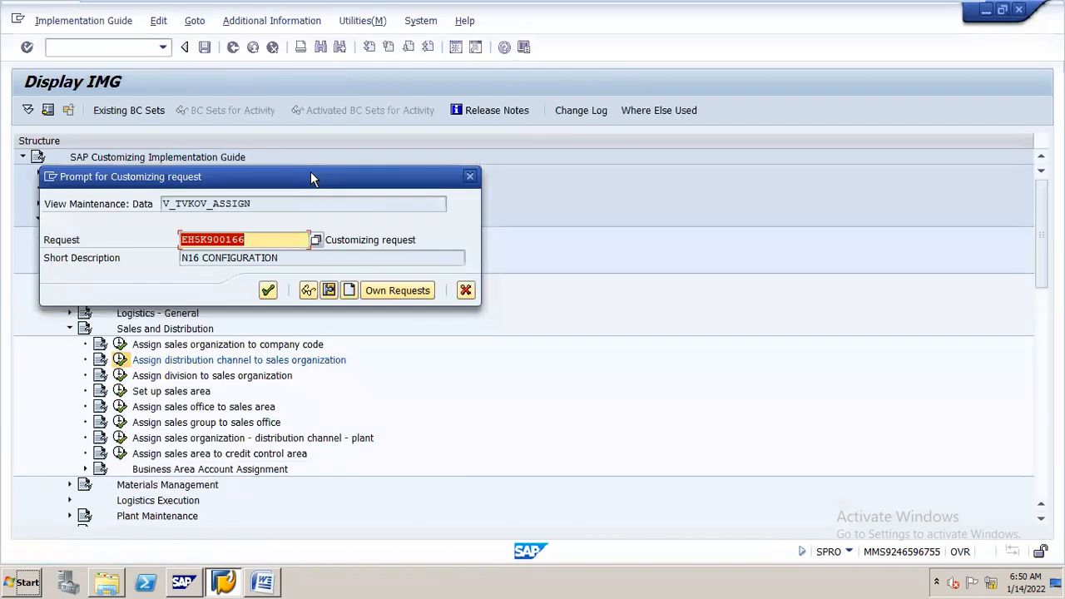
key(Return)
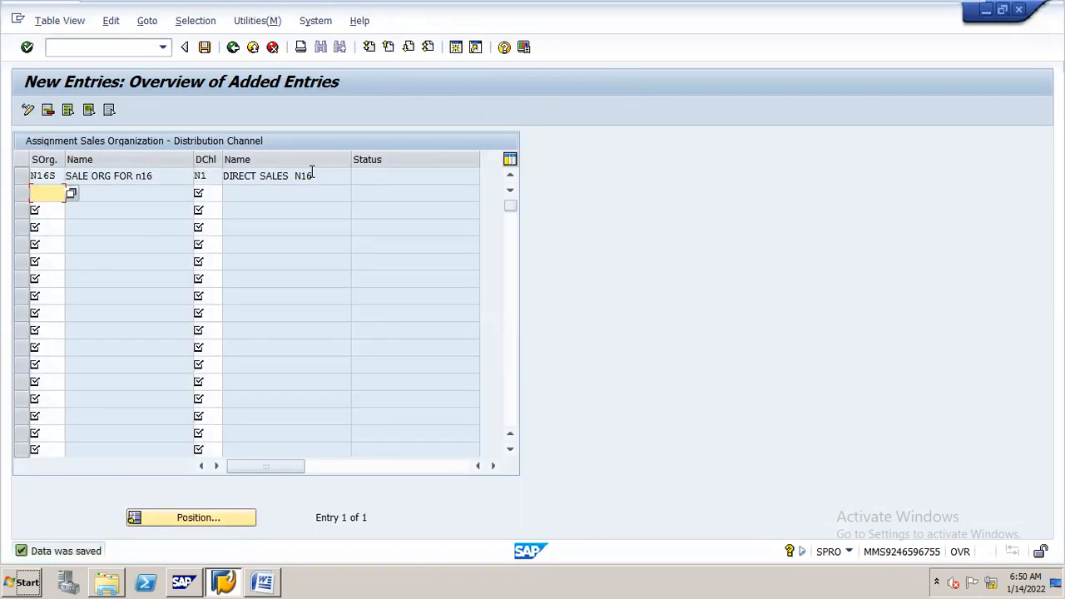
Step: Consult the remaining items in the Word checklist, return to SAP, and open the "Assign division to sales organization" activity
key(alt+Tab)
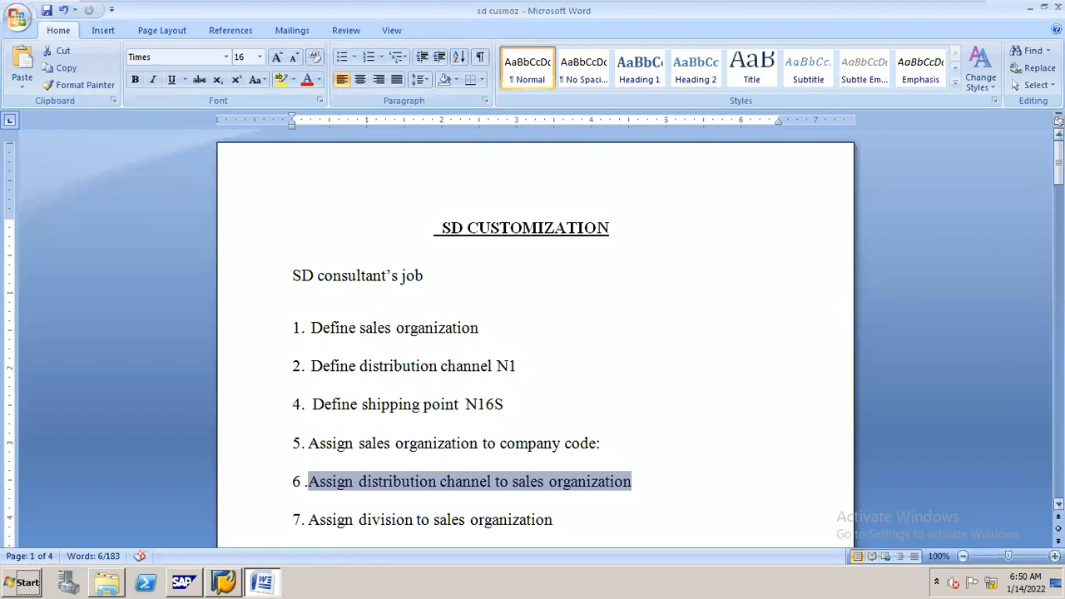
scroll(535, 338, down, 8)
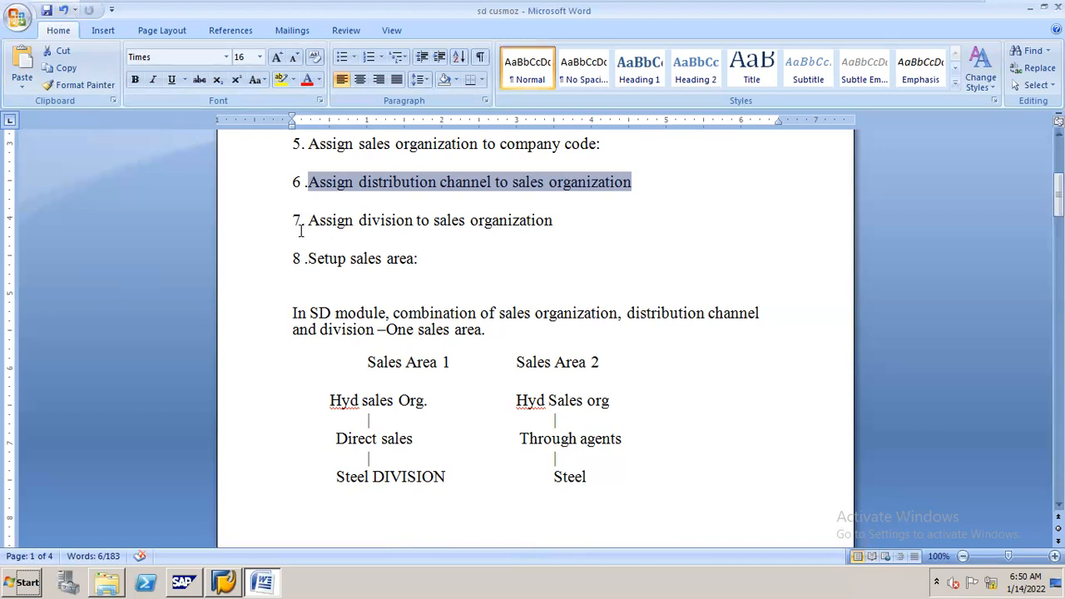
key(alt+Tab)
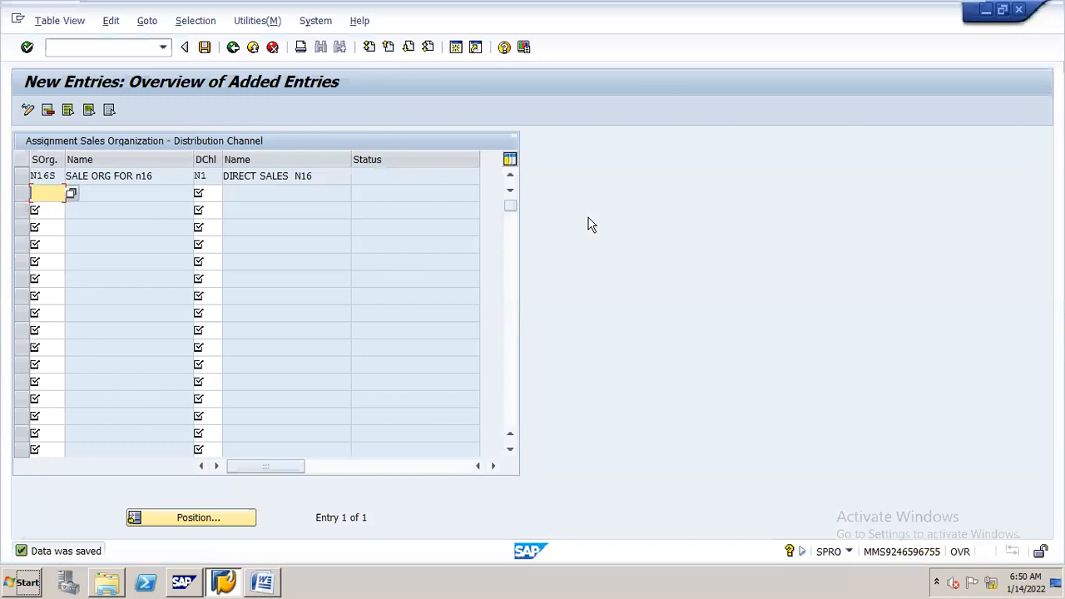
click(232, 47)
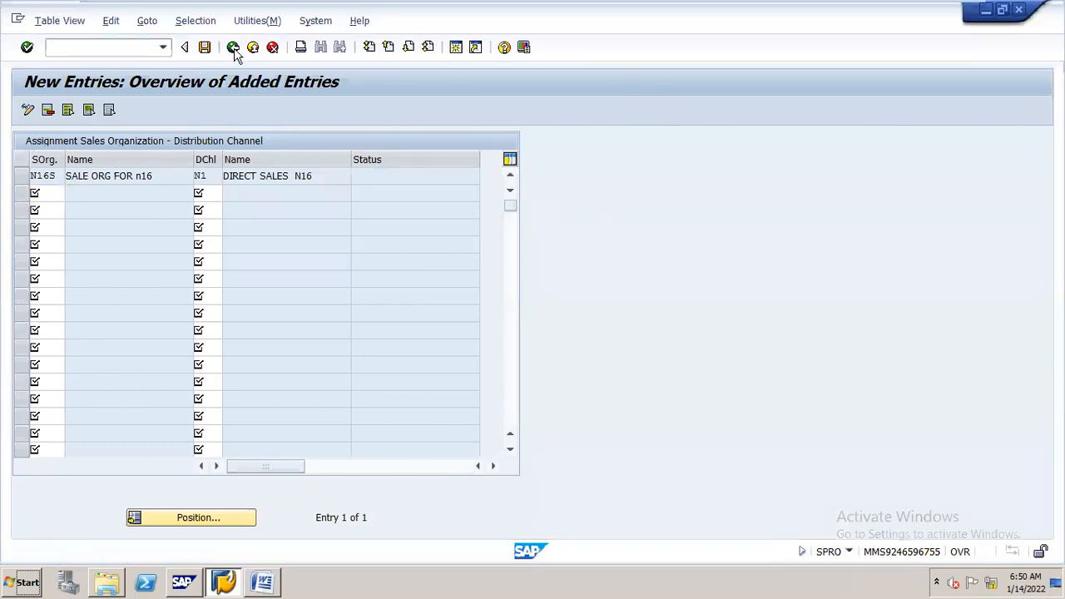
click(234, 47)
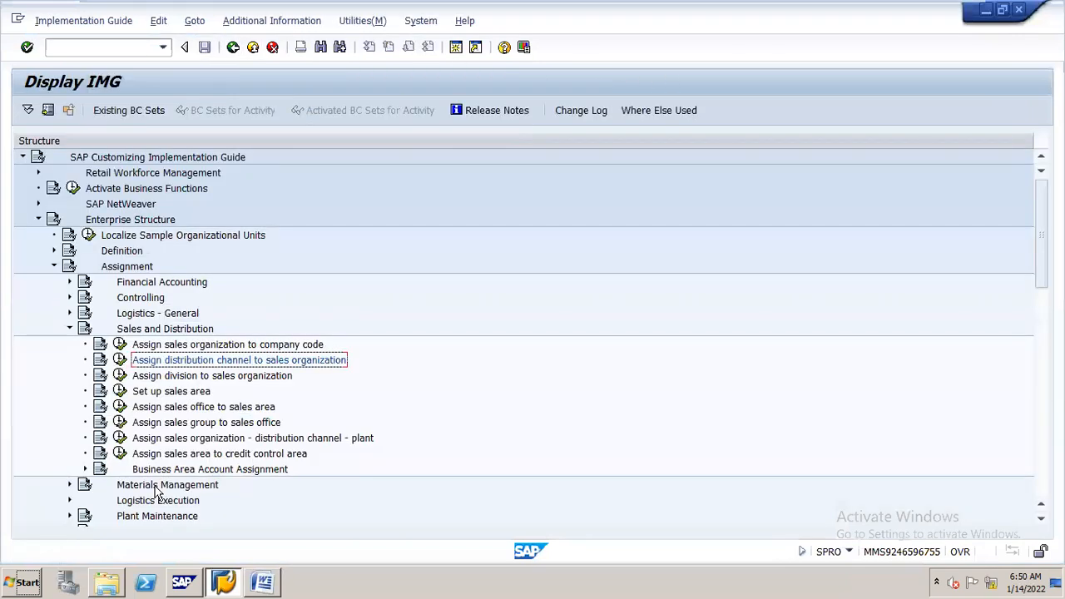
click(120, 376)
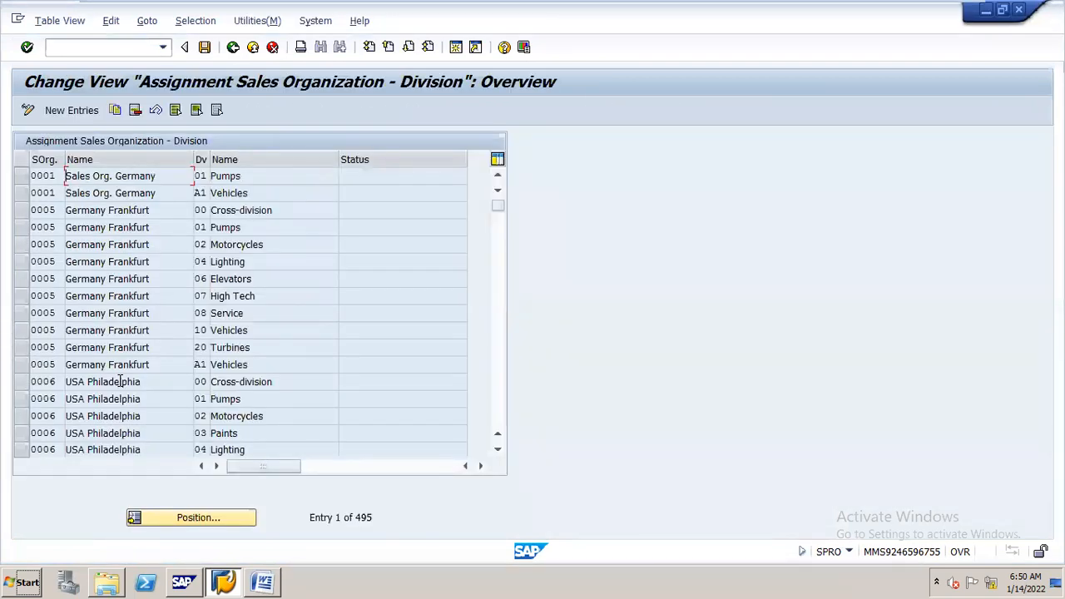
Step: Add a new entry assigning division N1 to sales organization N16S and save it to the N16 CONFIGURATION customizing request
click(94, 113)
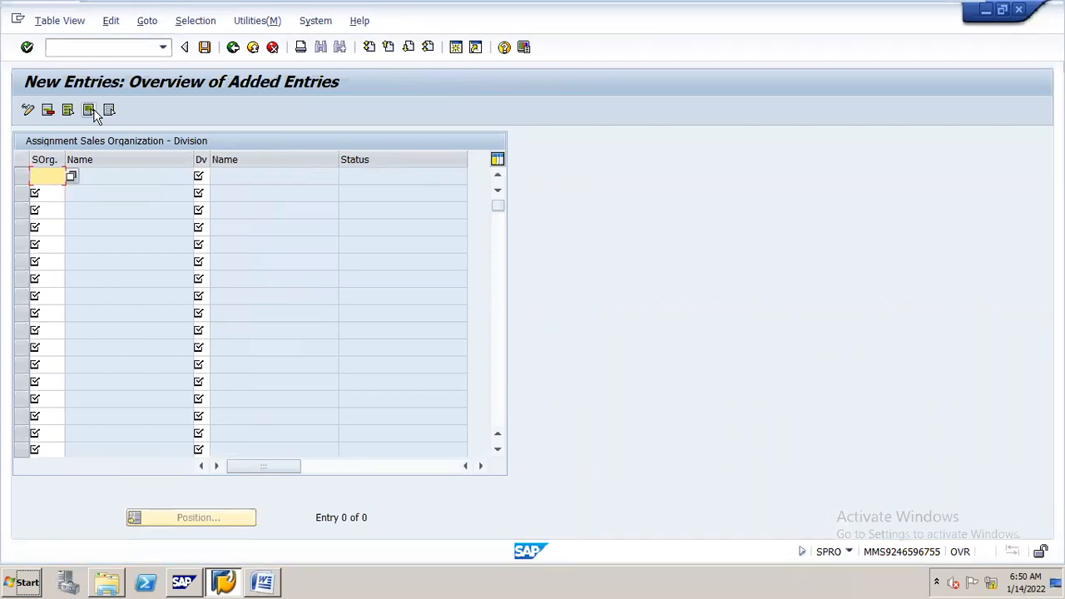
text(n16s)
key(Tab)
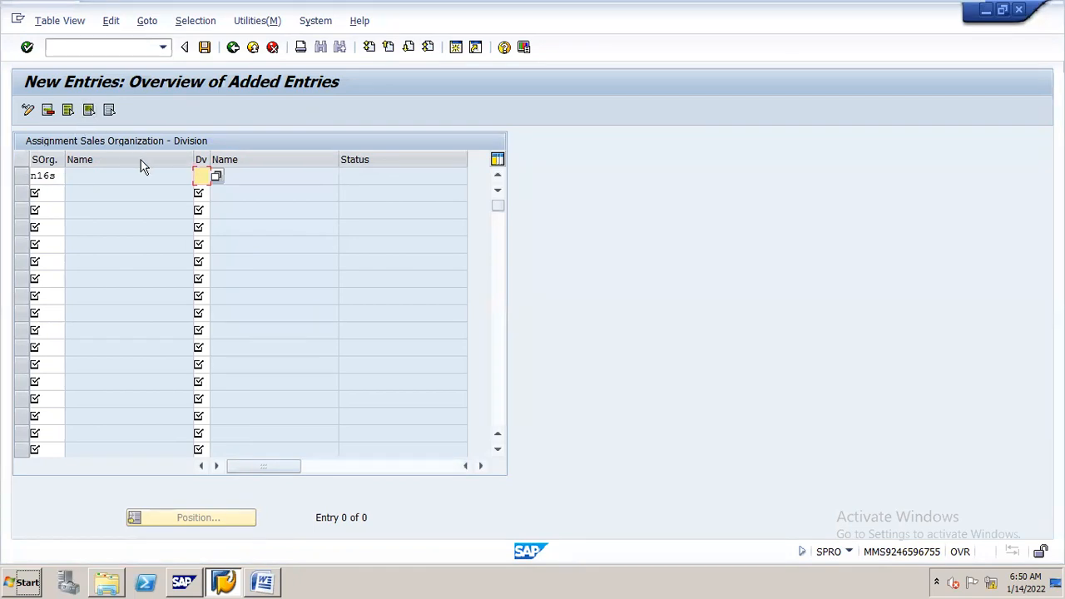
text(n1)
key(Return)
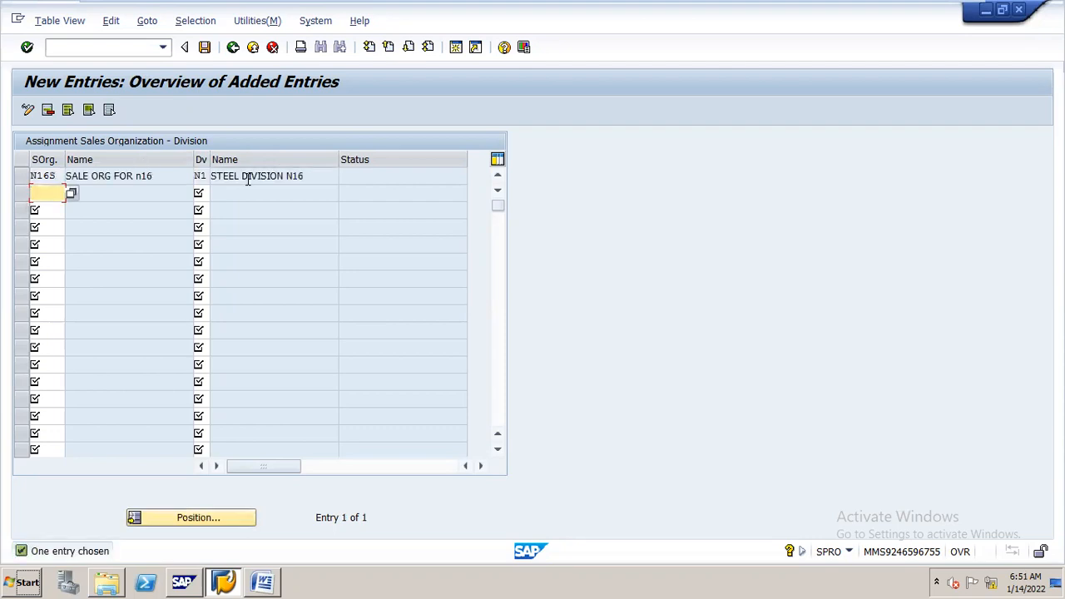
key(ctrl+s)
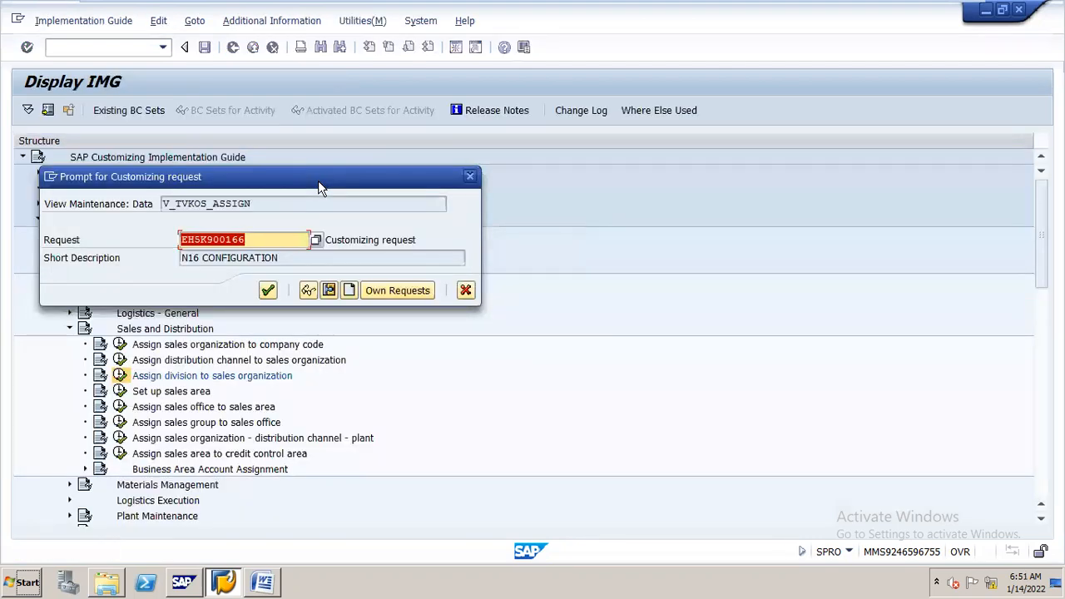
key(Return)
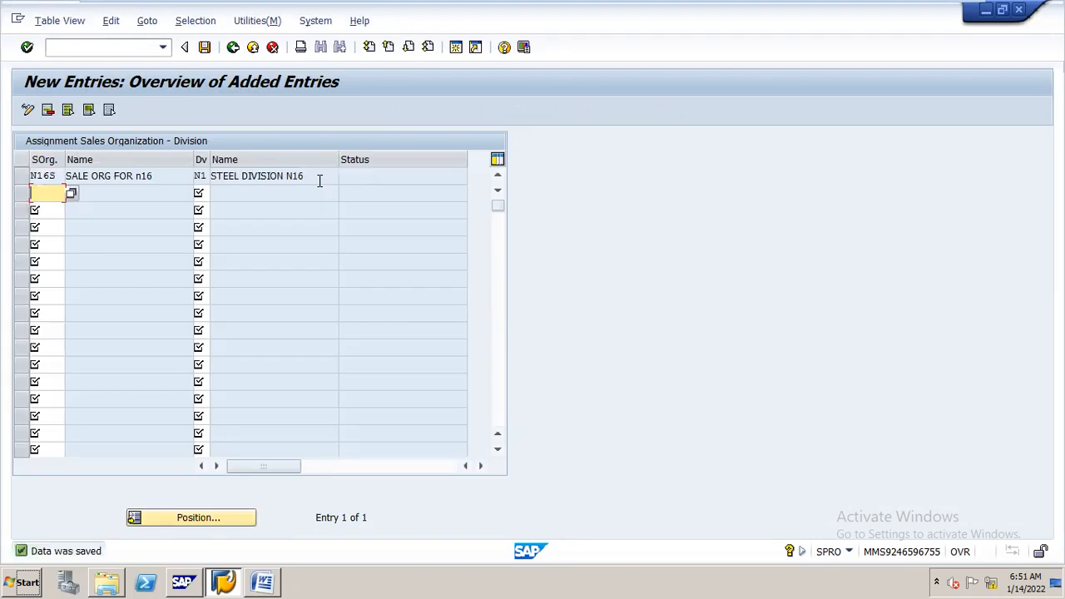
Step: Switch to the Word checklist and mark the "Assign division to sales organization" and "Setup sales area" items in turn
key(alt+Tab)
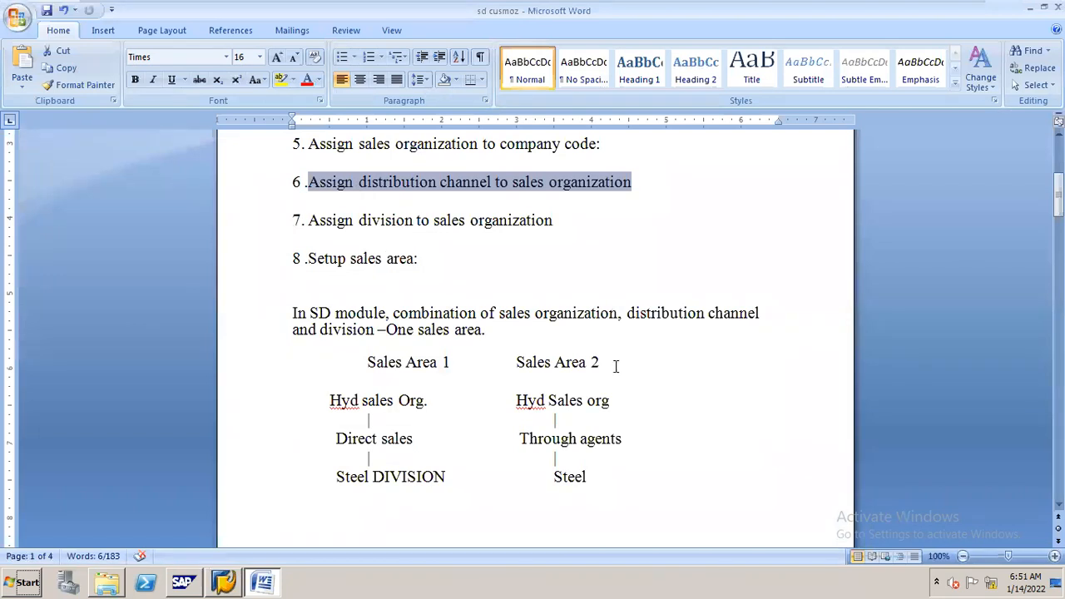
drag(302, 220, 555, 218)
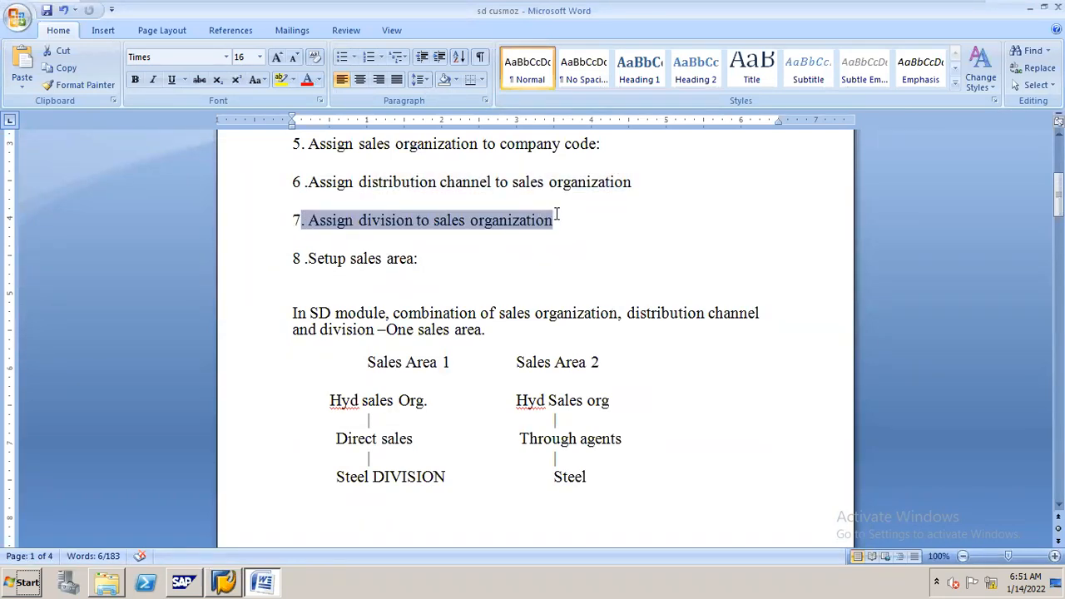
click(333, 260)
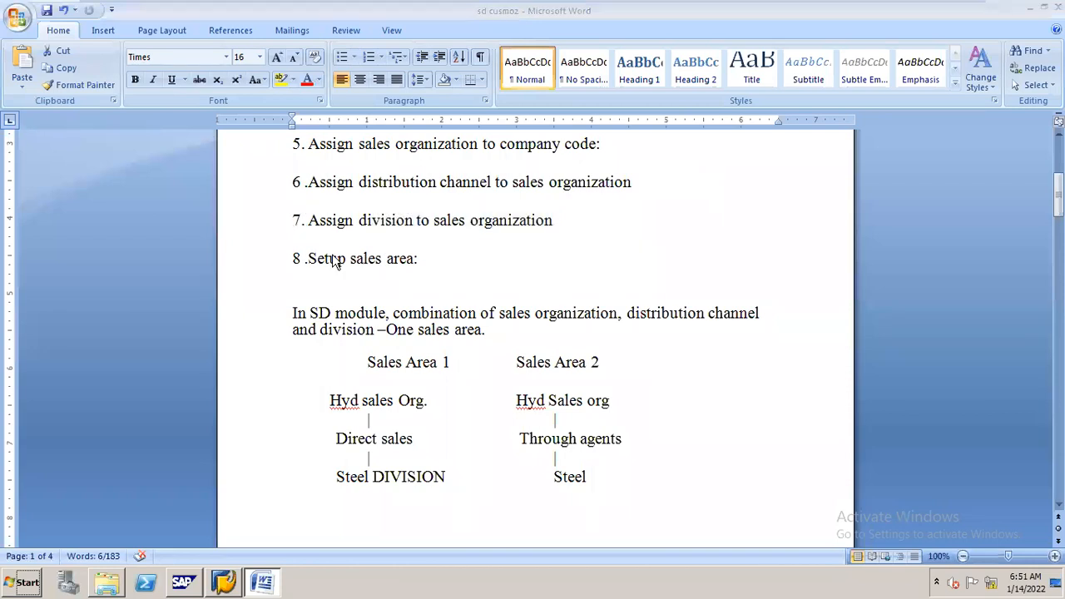
key(alt+Tab)
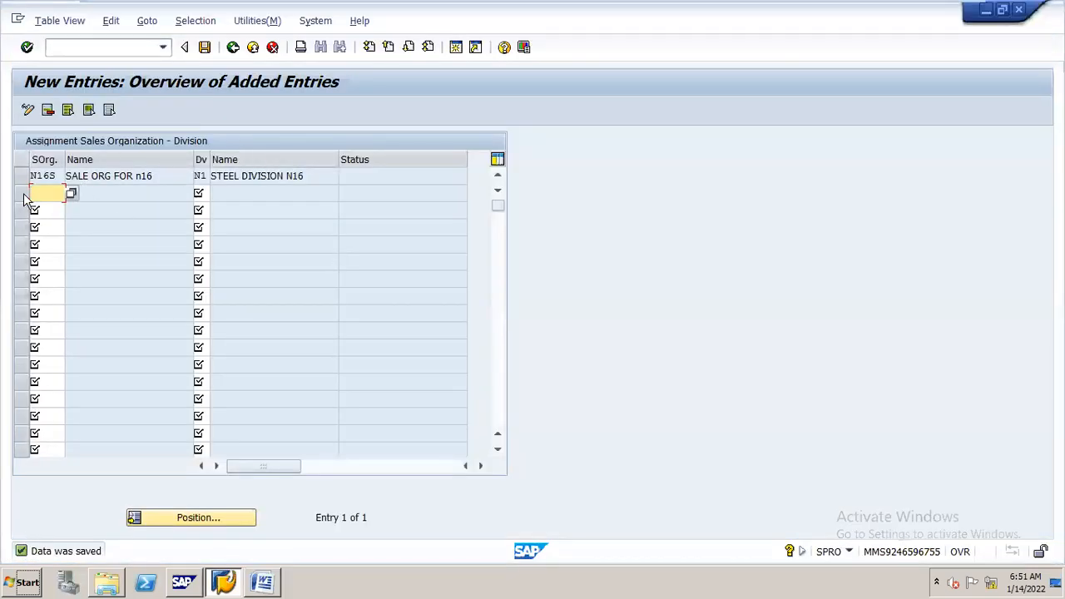
key(alt+Tab)
drag(316, 258, 426, 260)
click(399, 273)
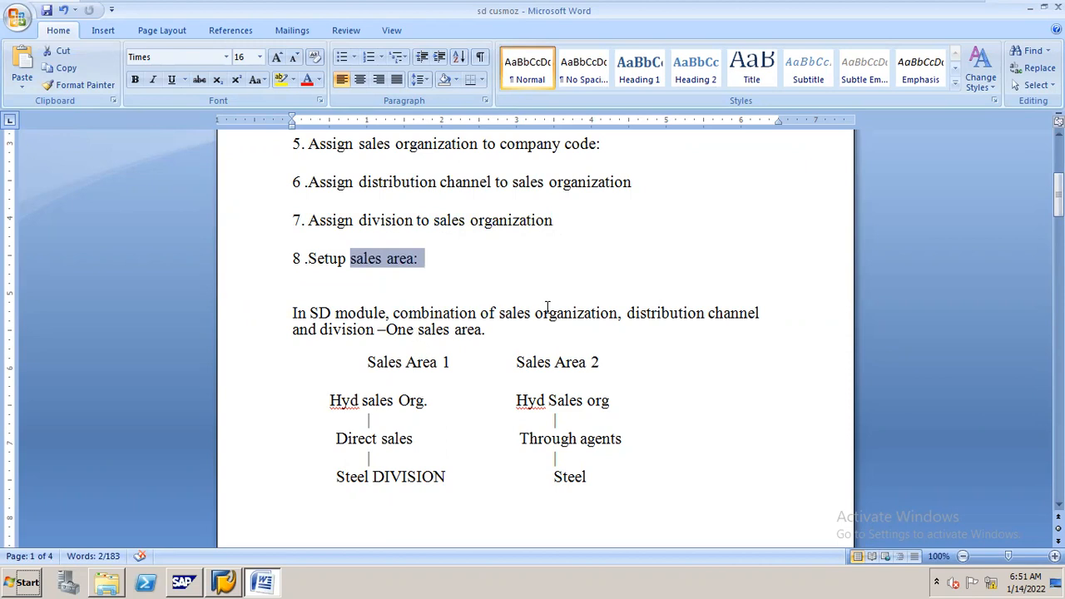
Step: Highlight "sales organization", "distribution channel" and "division" in yellow in the checklist's sales area definition, and switch back to SAP
drag(499, 314, 618, 314)
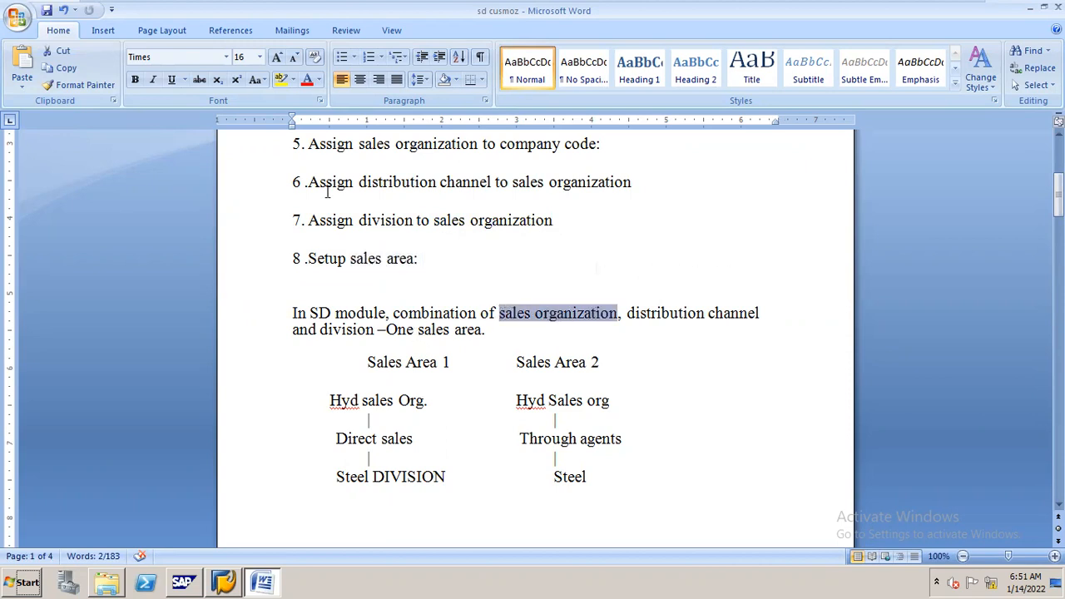
click(282, 79)
click(631, 312)
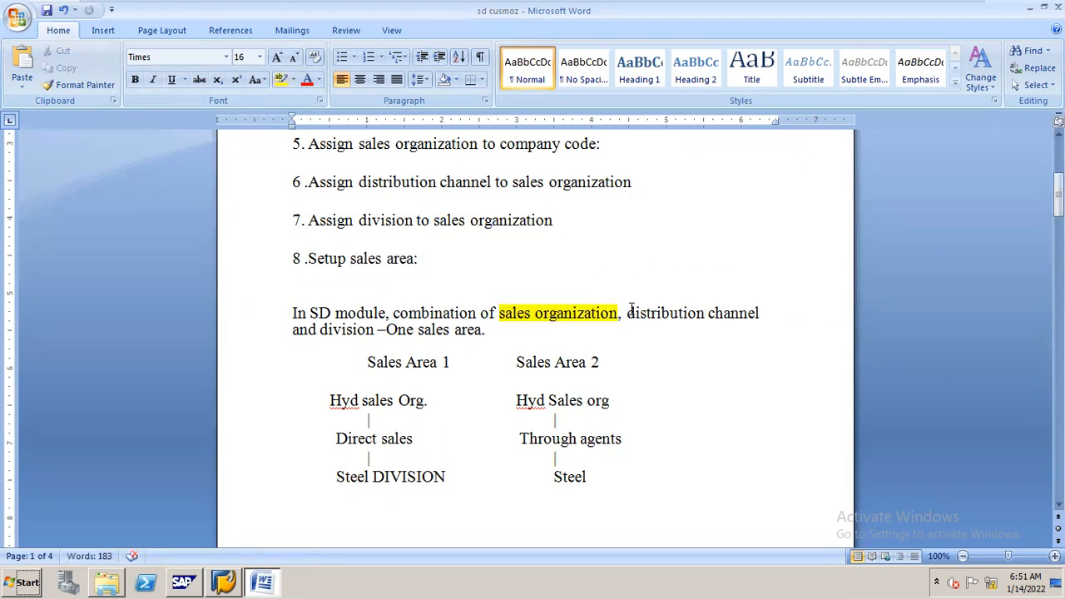
drag(628, 313, 751, 316)
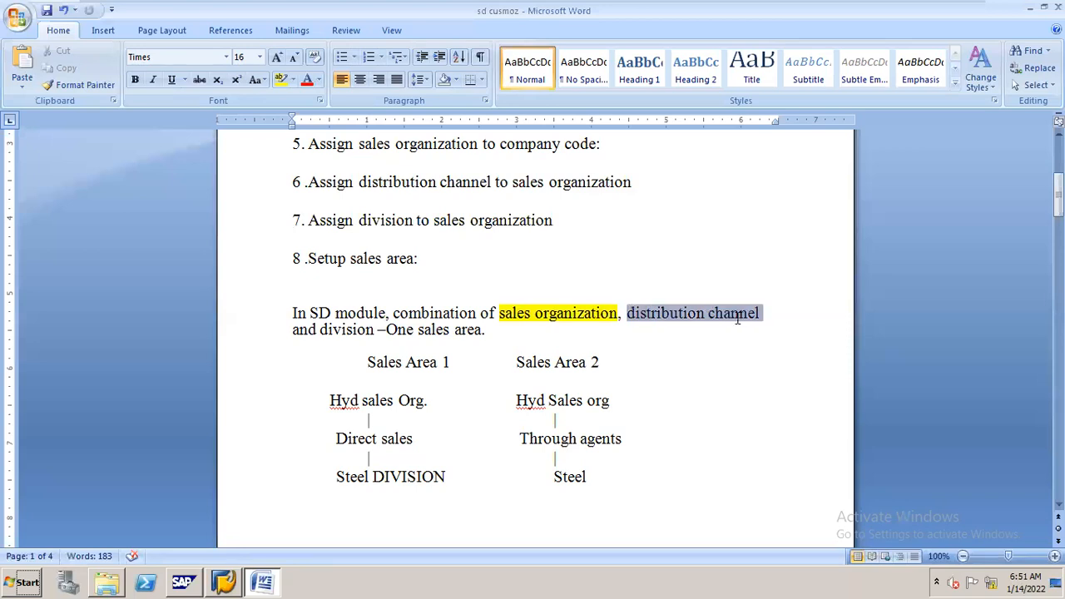
click(284, 82)
drag(319, 330, 375, 330)
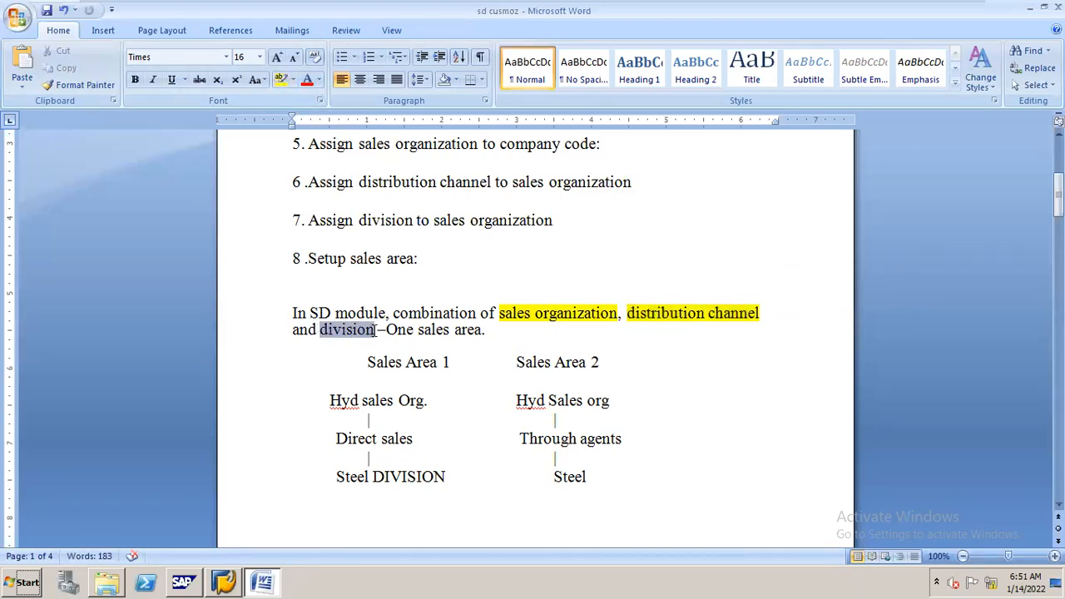
click(282, 81)
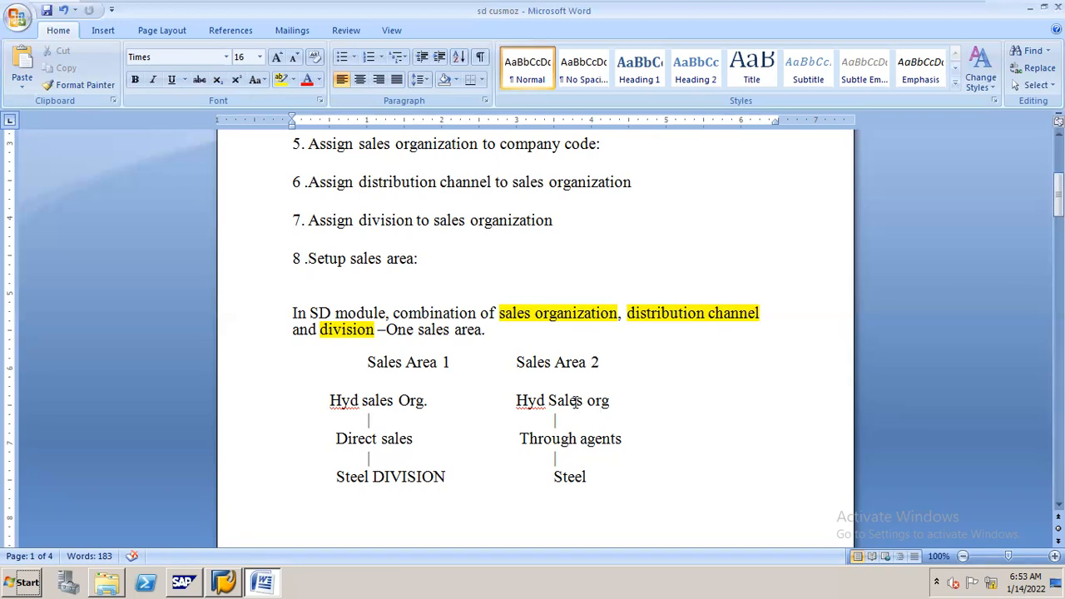
click(678, 397)
key(alt+Tab)
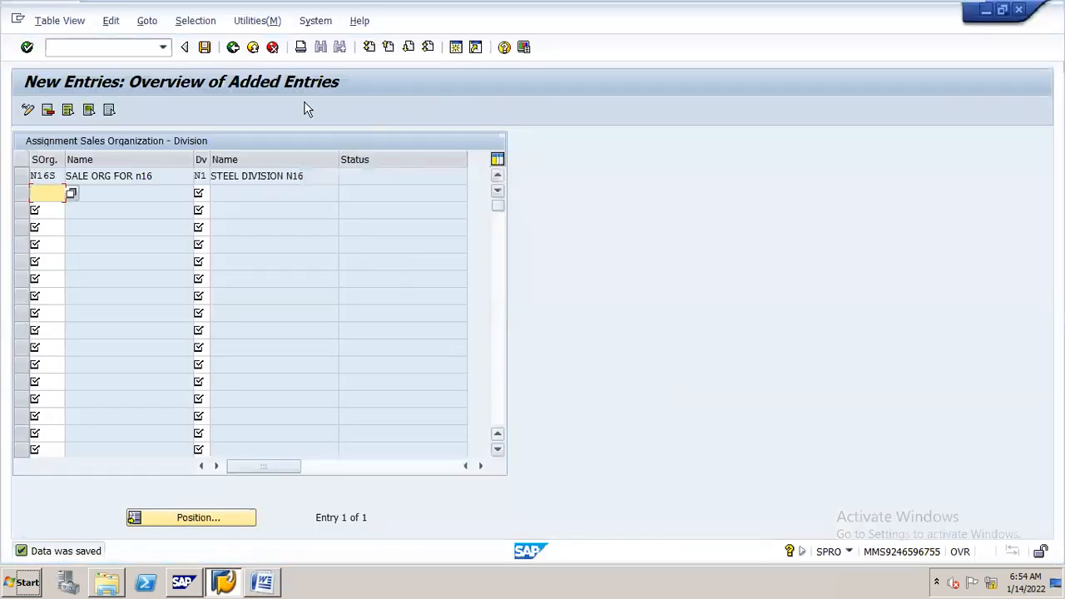
Step: Return to the IMG structure and open the "Set up sales area" activity
click(233, 47)
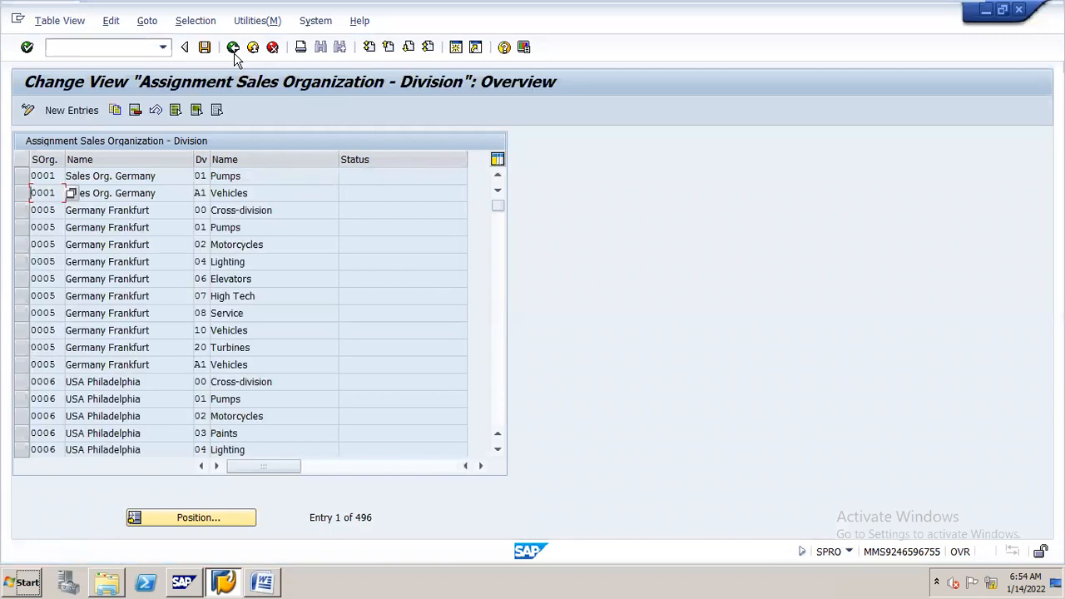
click(234, 50)
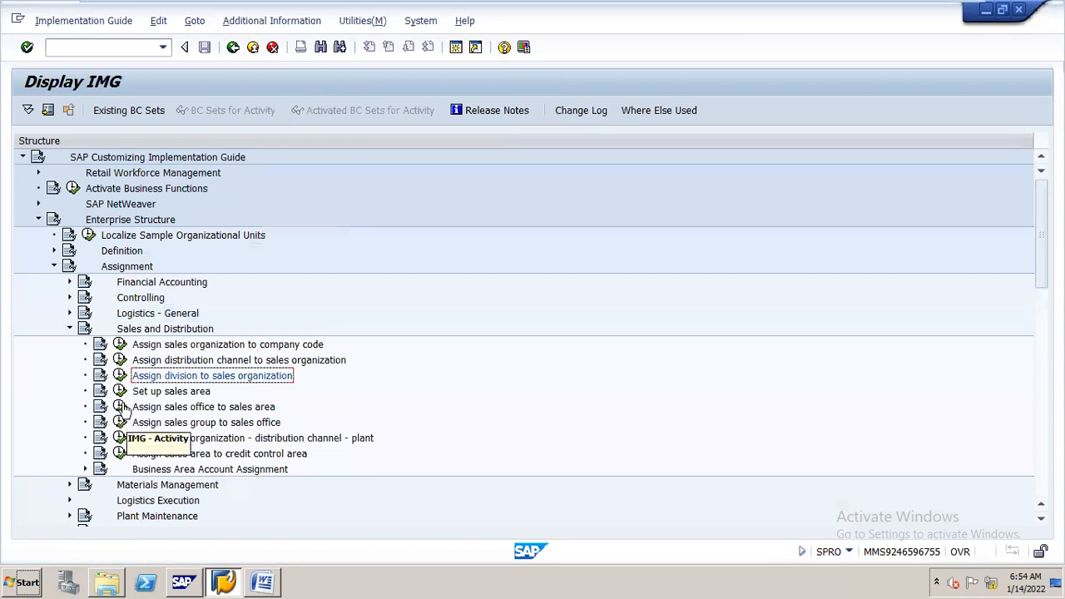
click(121, 391)
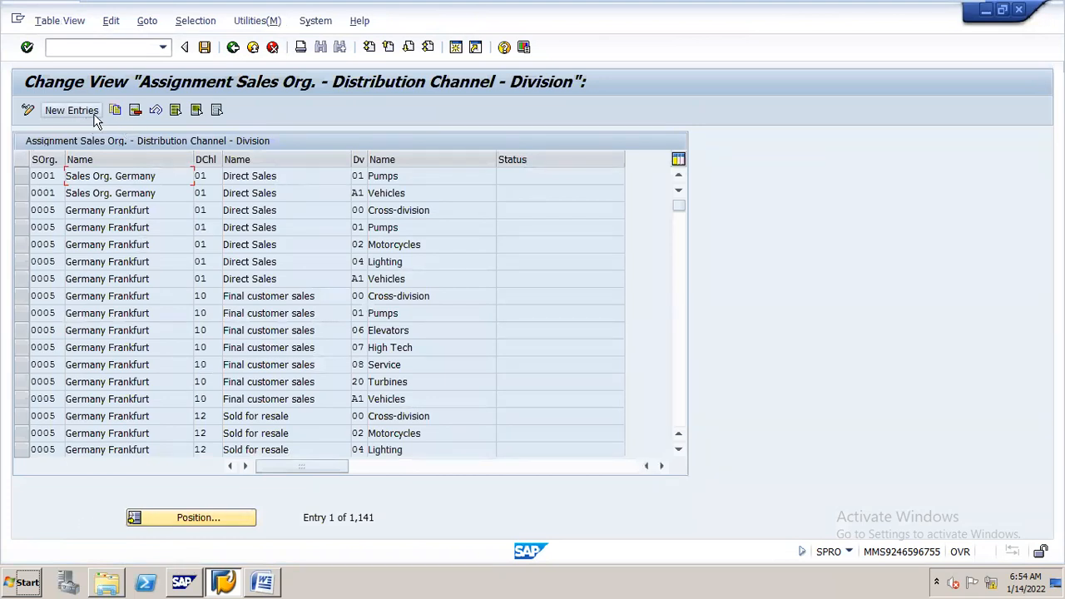
Step: Add a new entry combining sales organization N16S, distribution channel N1 and division N1, and save it to the proposed customizing request
click(88, 114)
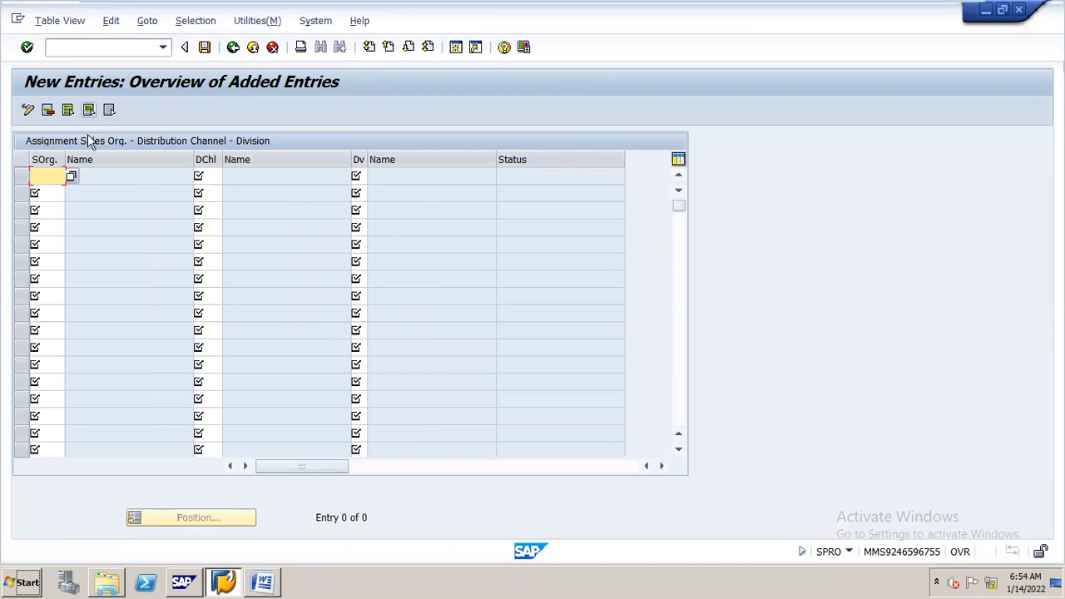
text(n16s)
key(Tab)
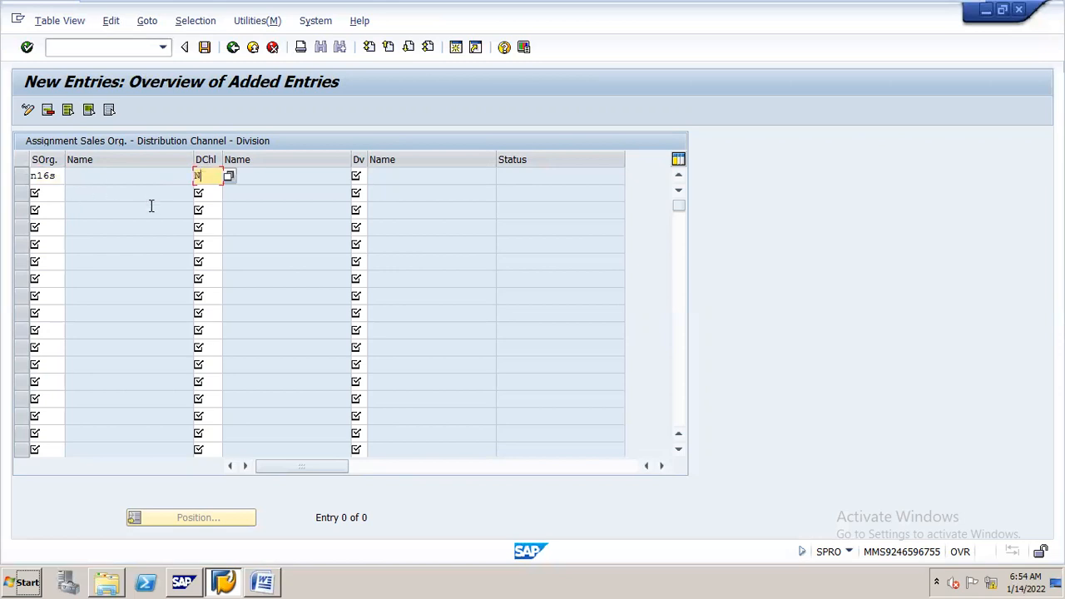
key(Tab)
text(D1)
key(Return)
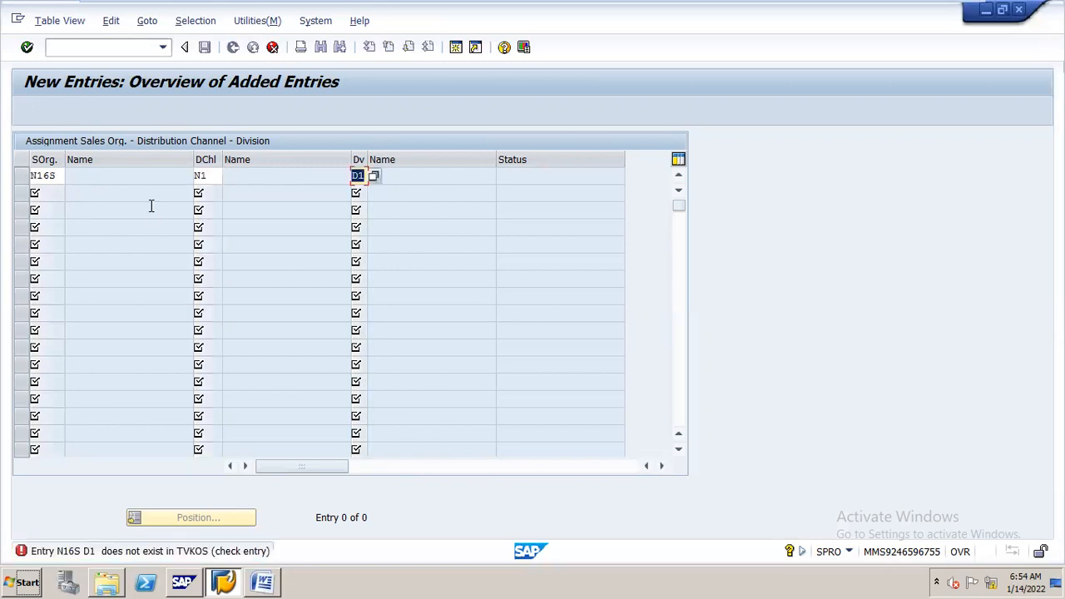
text(N1)
key(Return)
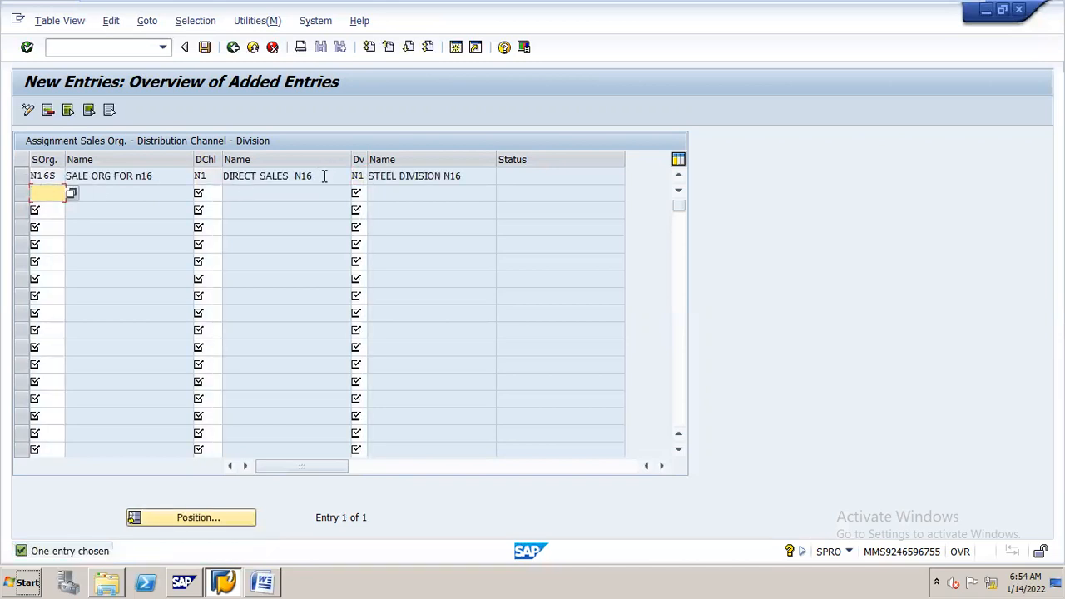
key(ctrl+s)
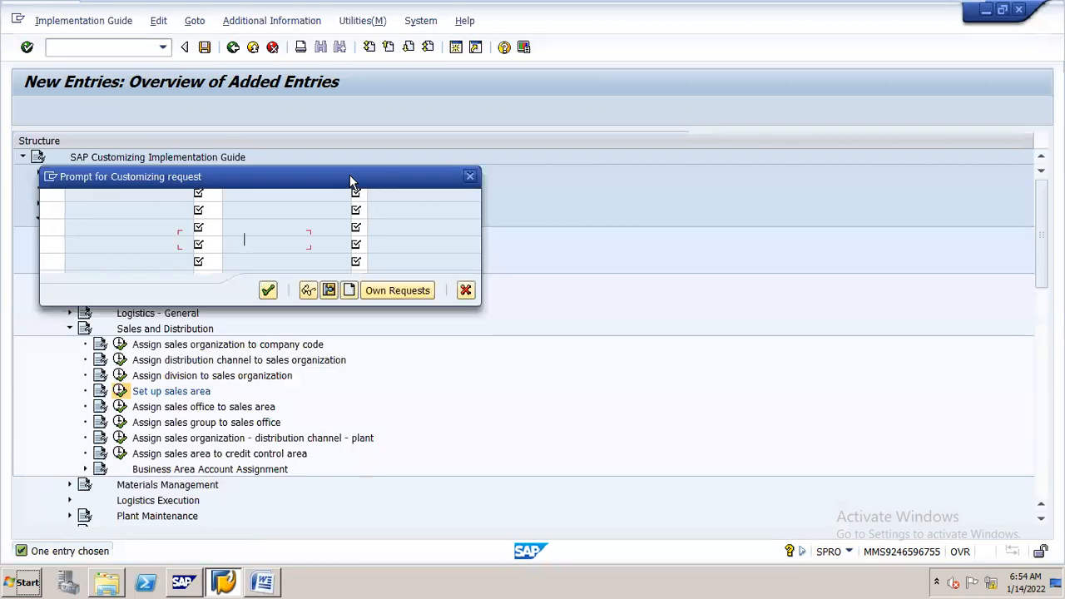
key(Return)
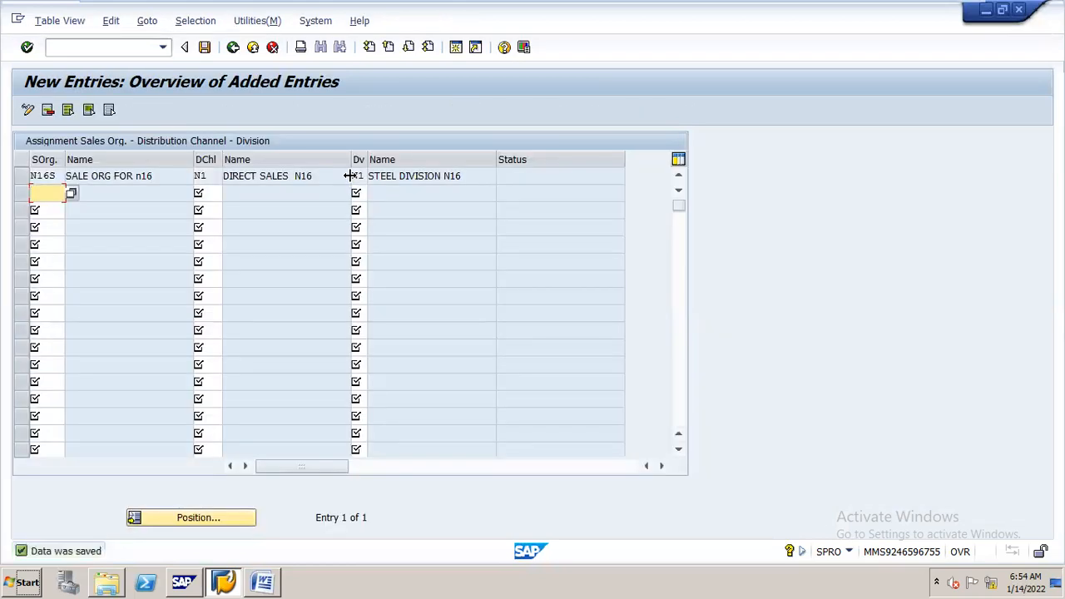
Step: Consult item 9, "Assign sales organization –distribution channel- plant", in the Word checklist and switch back to SAP
key(alt+Tab)
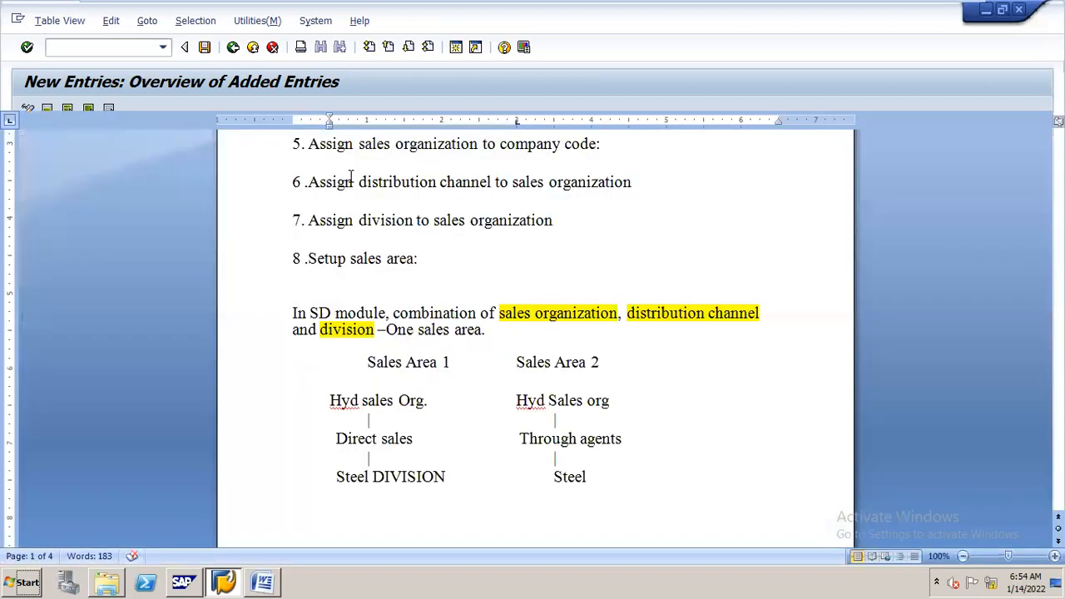
drag(1058, 198, 1058, 228)
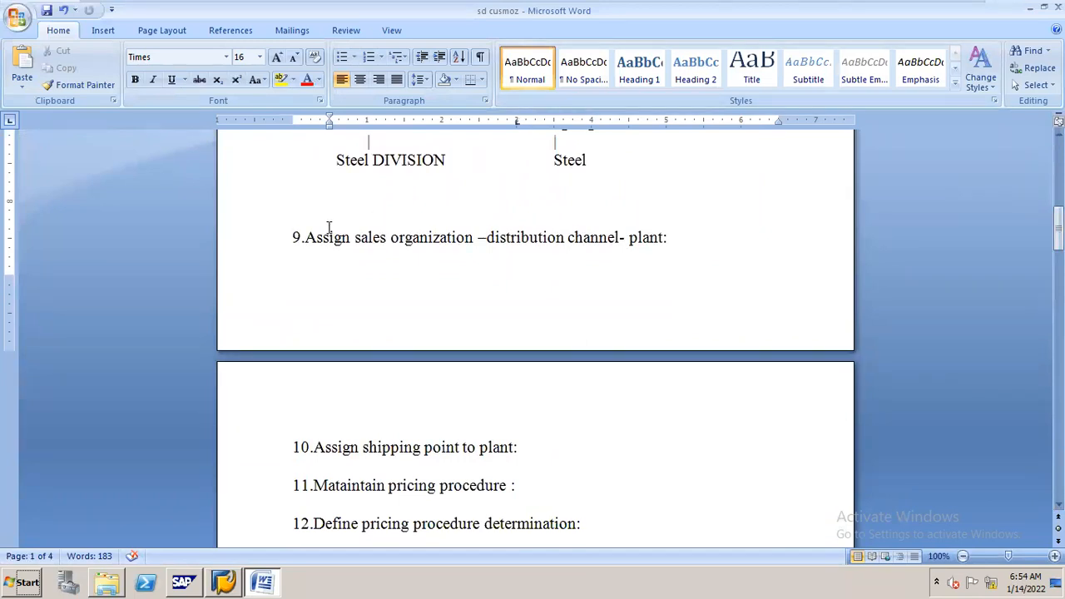
drag(301, 237, 621, 238)
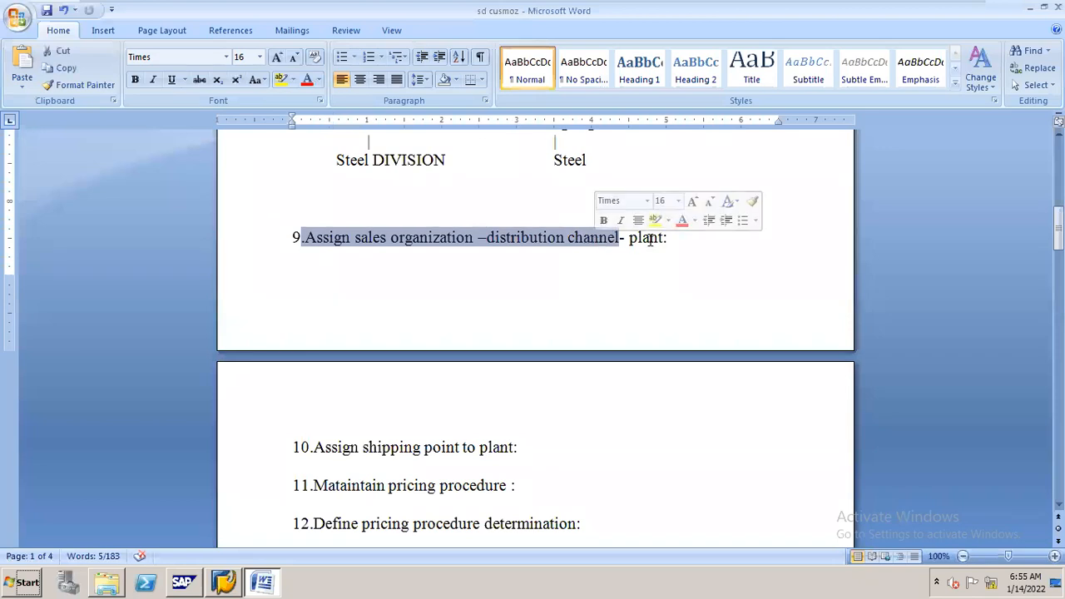
click(650, 239)
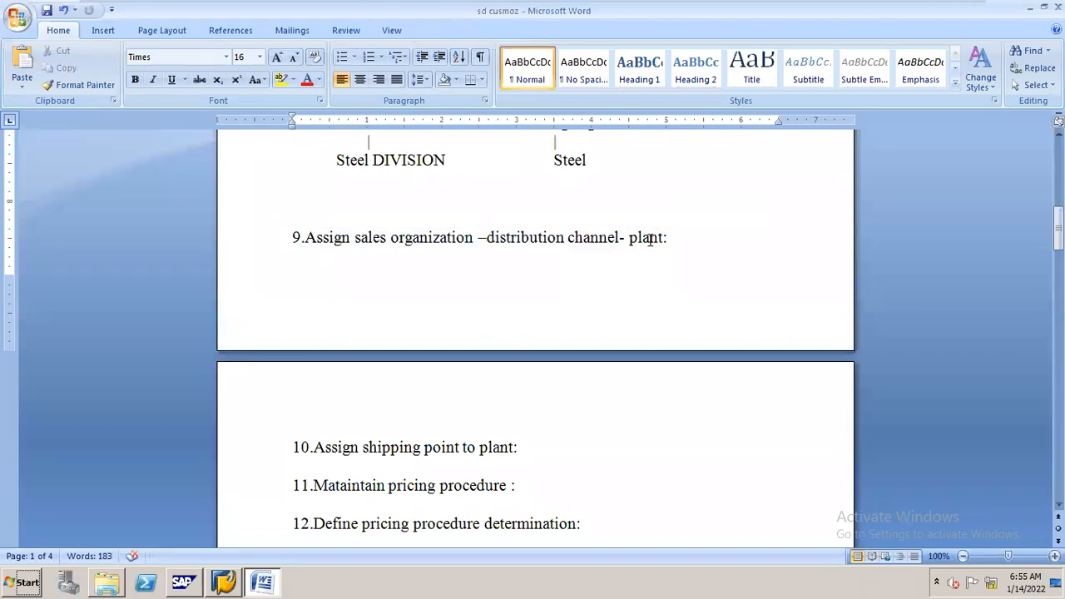
key(alt+Tab)
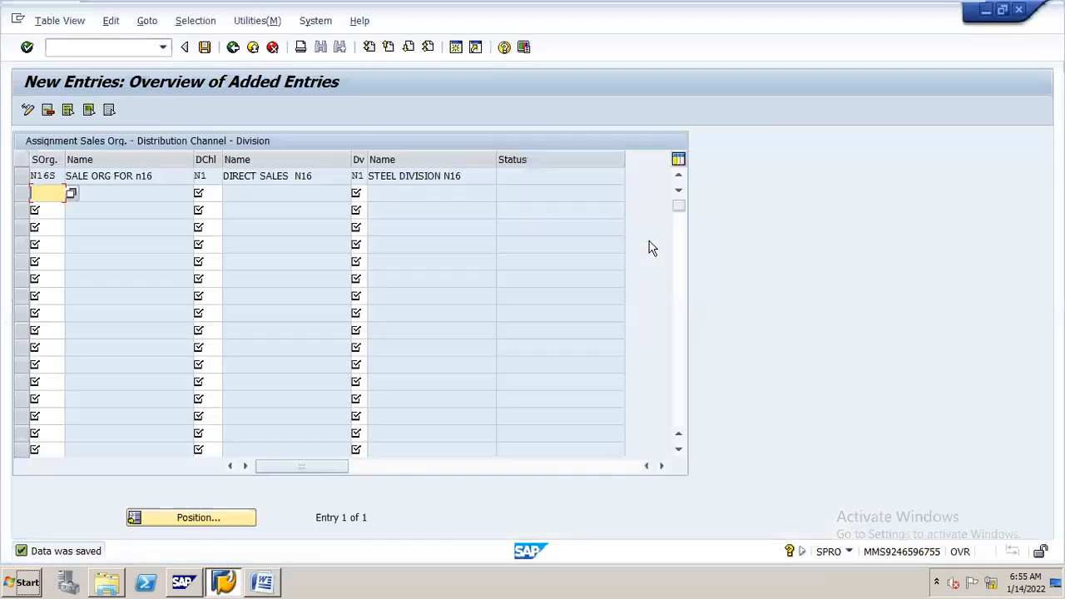
Step: Return to the IMG structure and expand the Logistics Execution node under Assignment
click(234, 48)
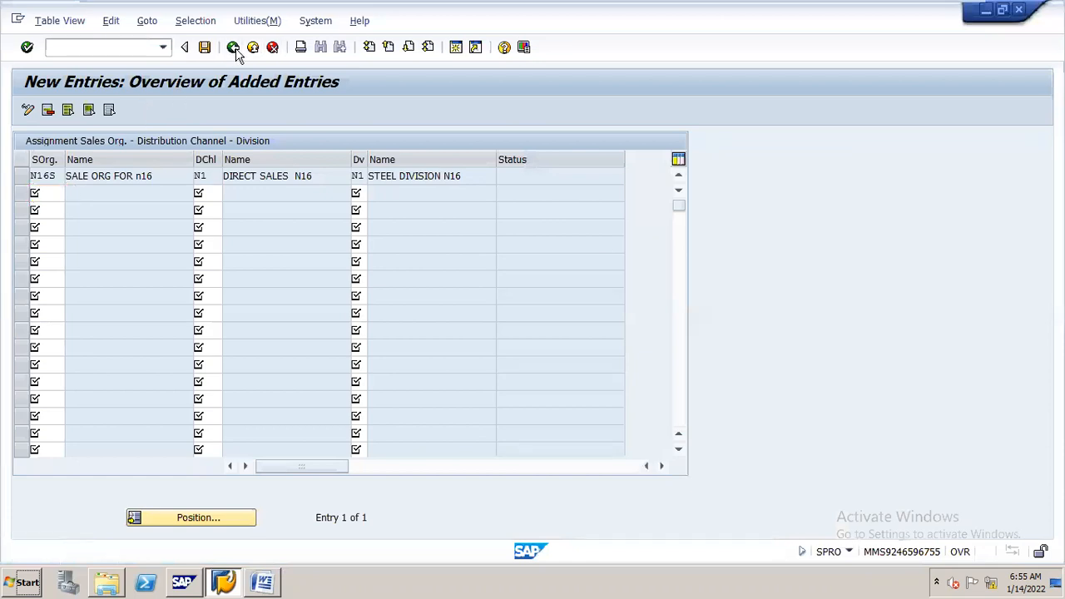
click(235, 48)
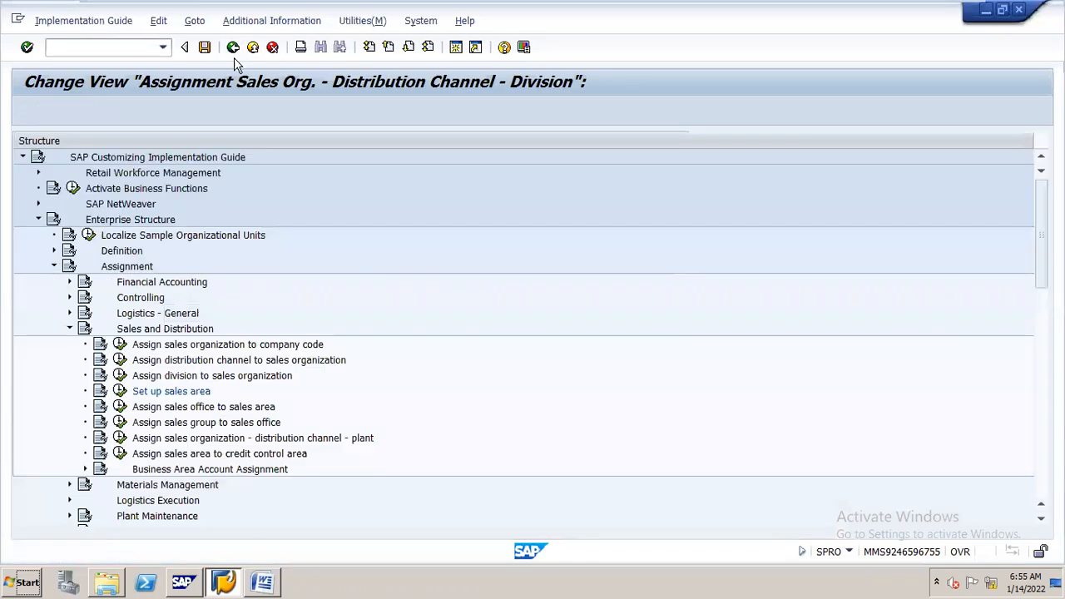
click(160, 486)
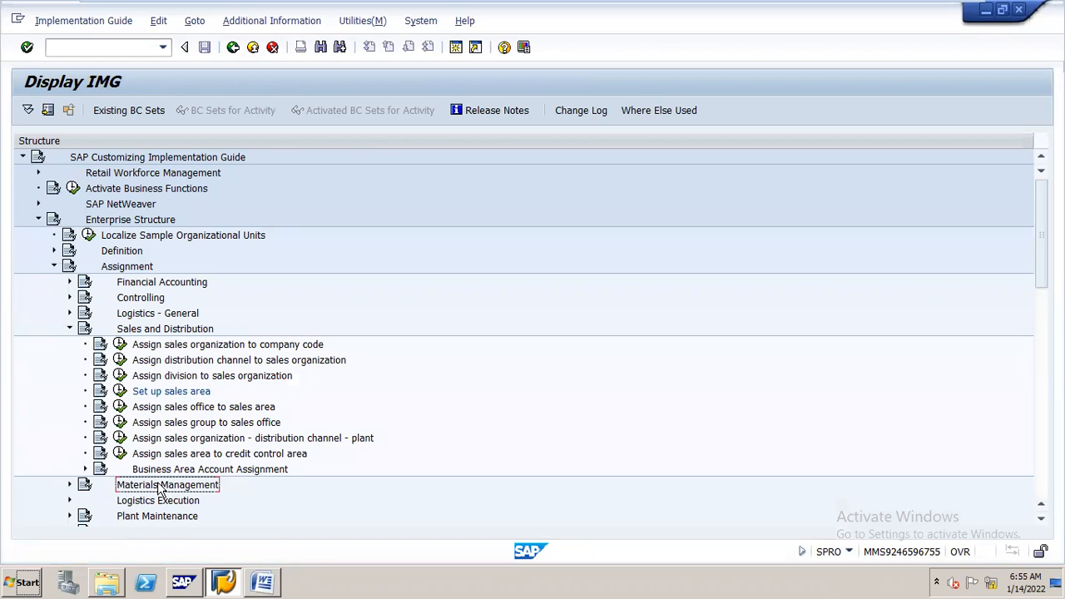
key(Down)
key(Right)
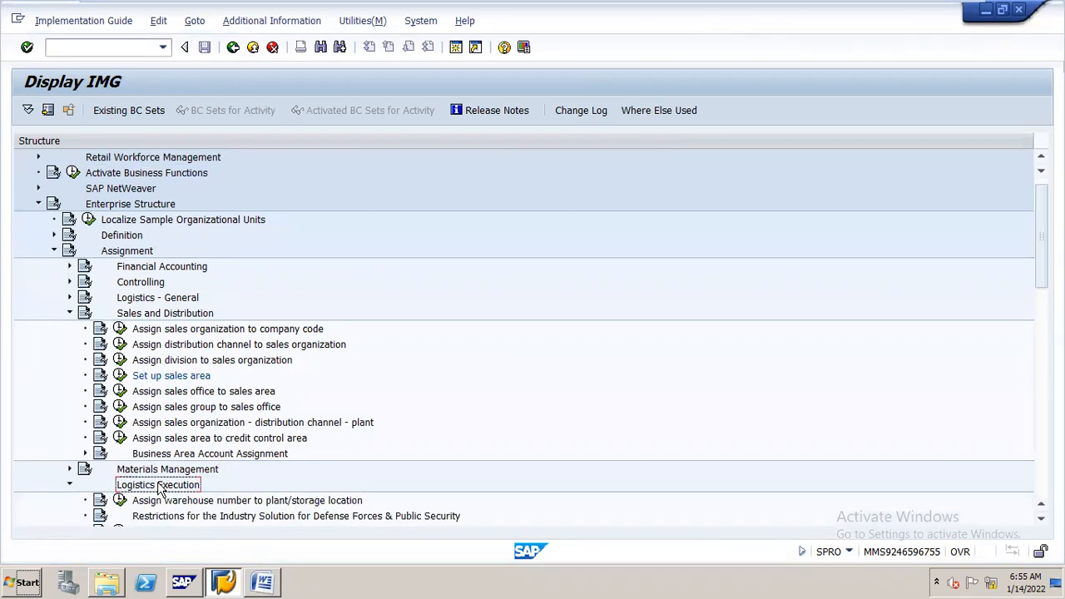
Step: Open the "Assign sales organization - distribution channel - plant" activity under Sales and Distribution
key(Down)
key(Down)
key(Down)
key(Down)
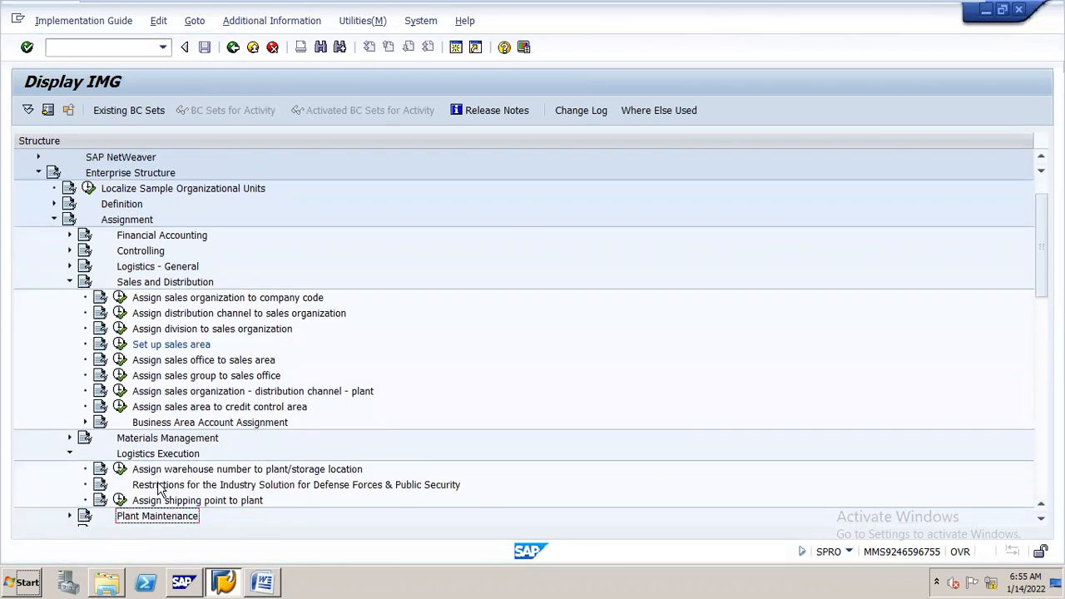
key(Up)
key(Up)
key(Up)
key(Up)
key(Up)
key(Up)
key(Up)
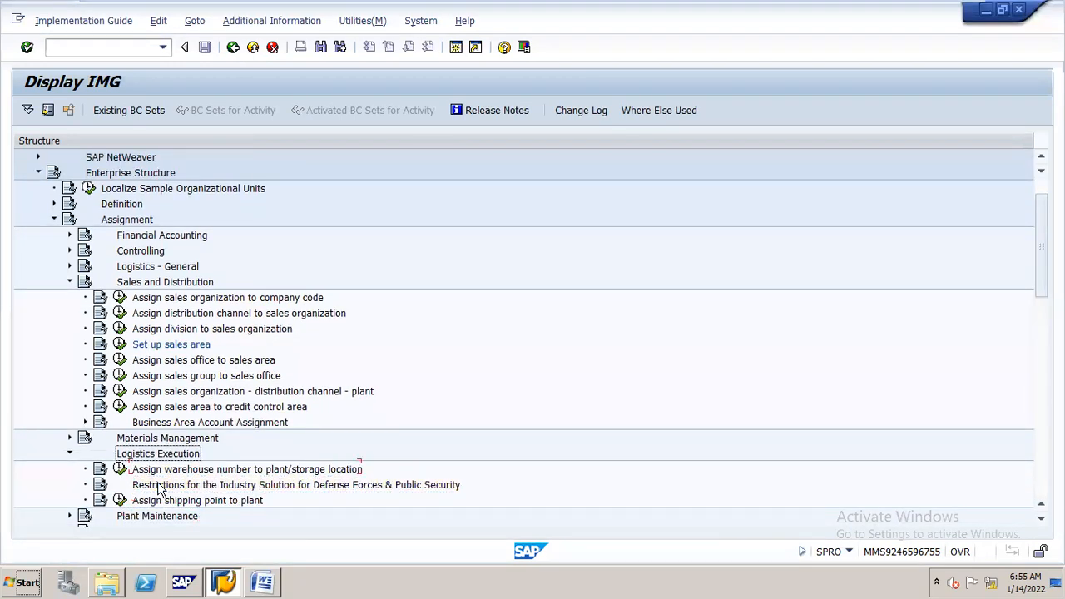
key(Up)
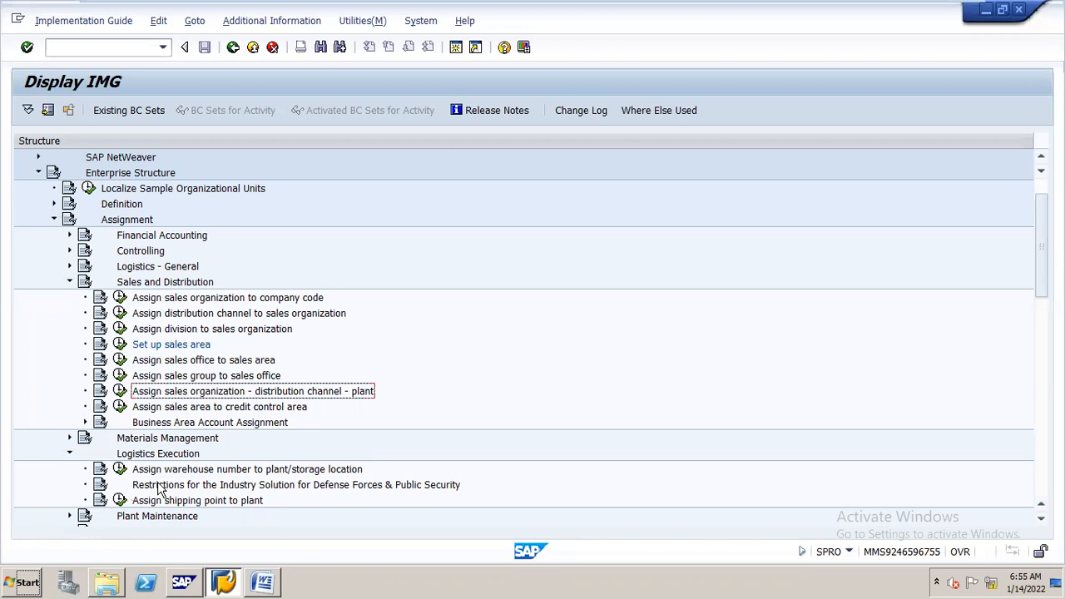
key(Left)
key(Return)
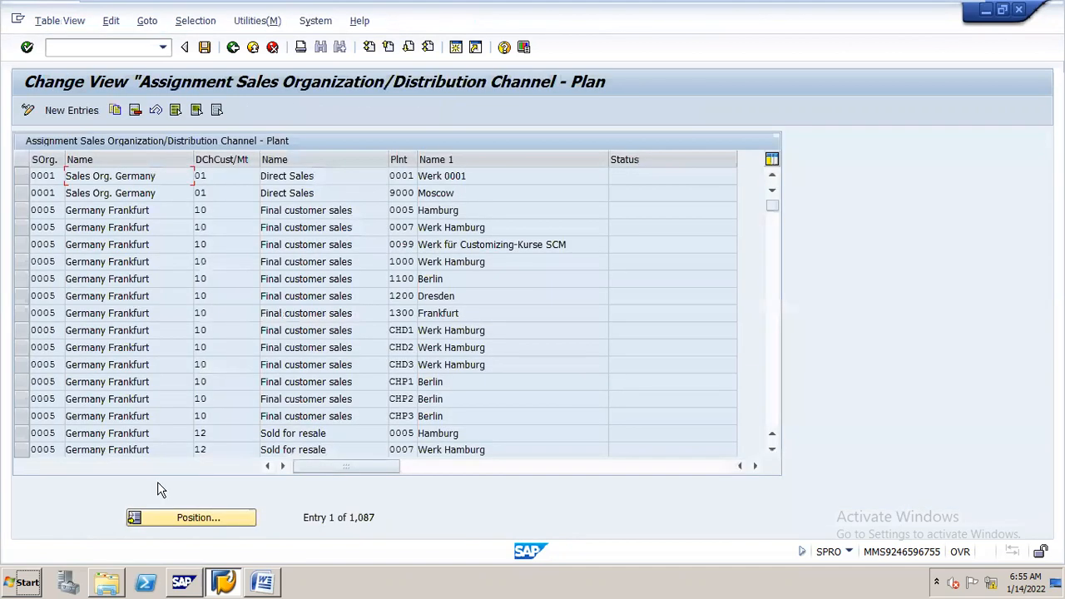
Step: Position the plant assignment list at the entry for sales organization NMLS
click(182, 518)
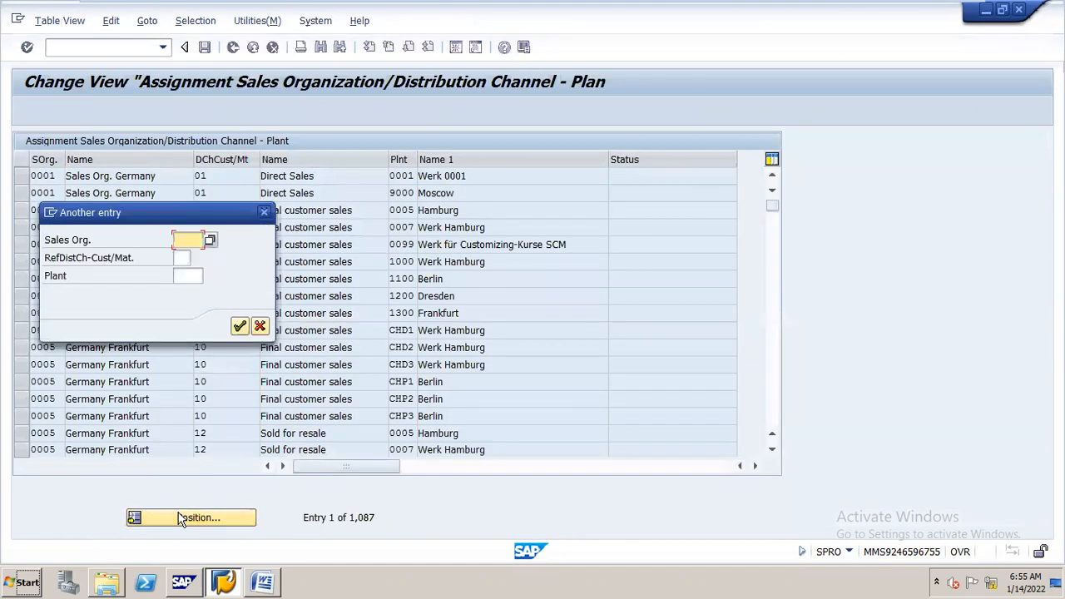
text(NMLS)
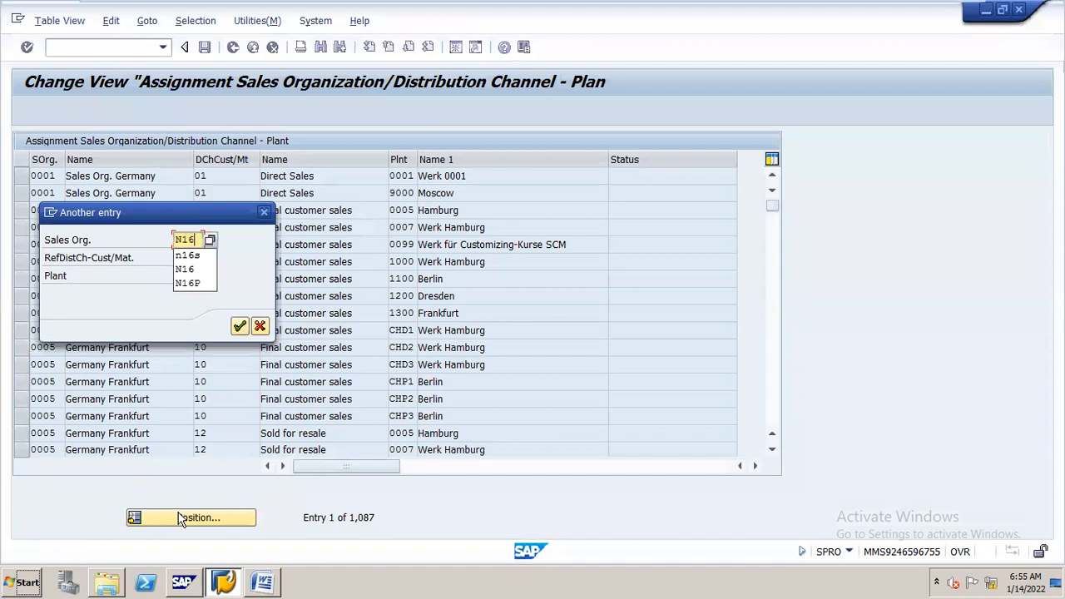
key(Return)
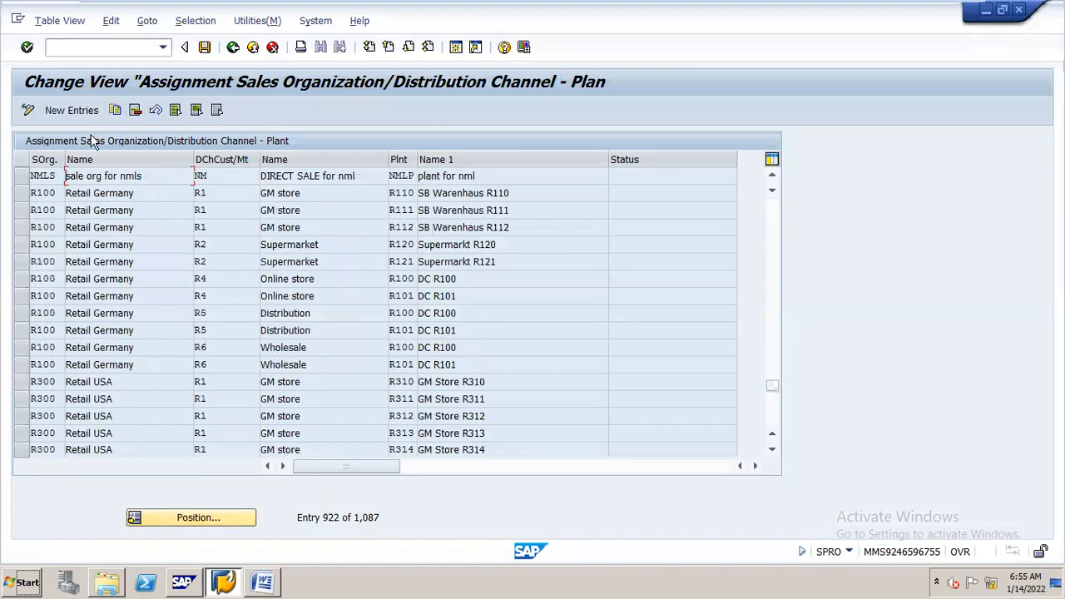
Step: Start a new plant assignment entry with sales organization N16S and distribution channel N1
click(72, 109)
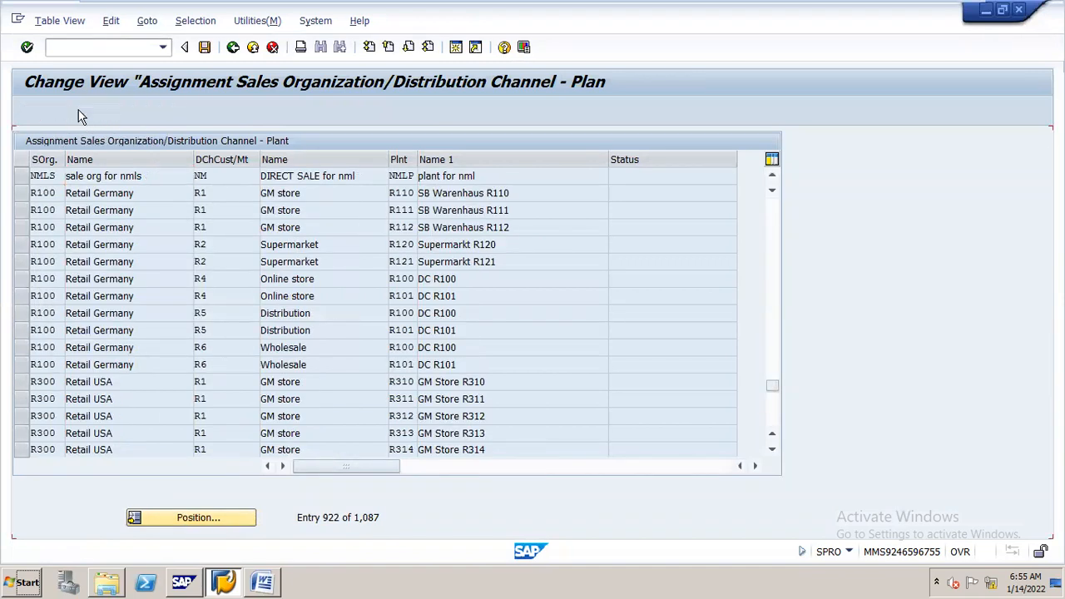
text(N16A)
key(Tab)
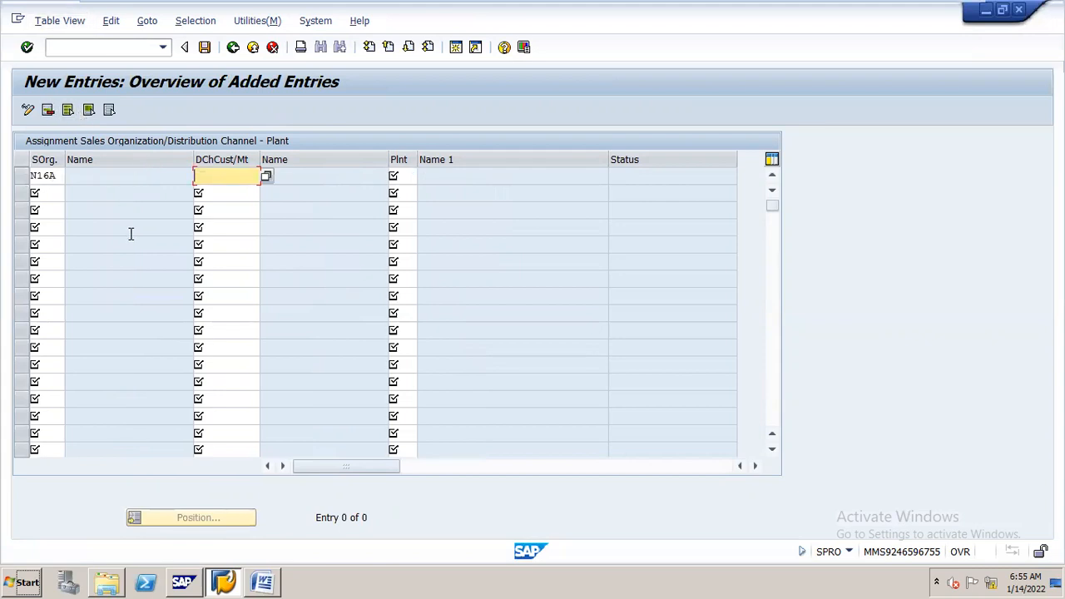
click(61, 175)
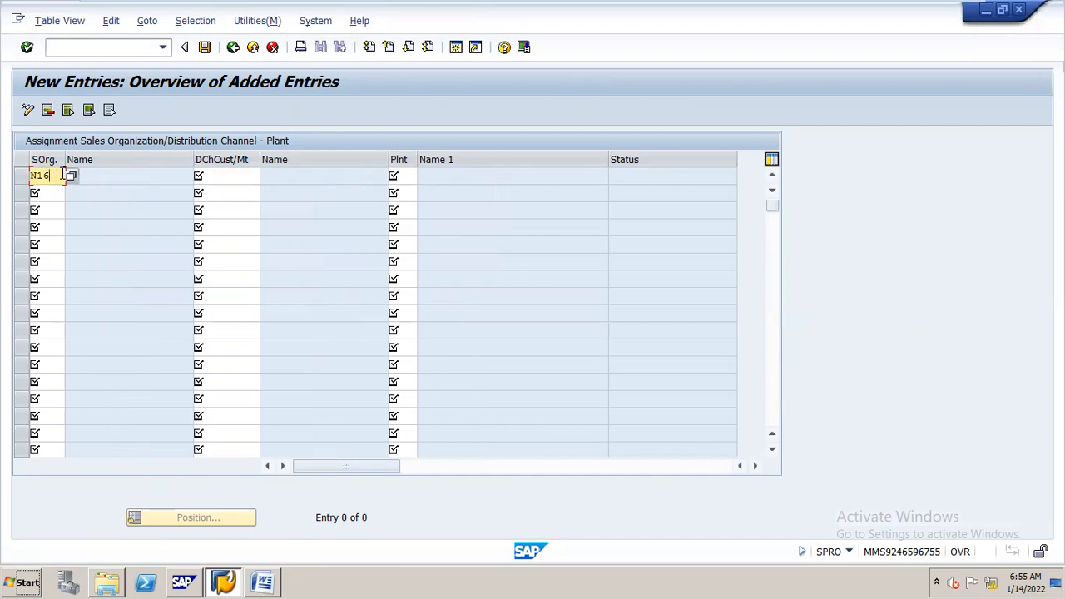
key(Tab)
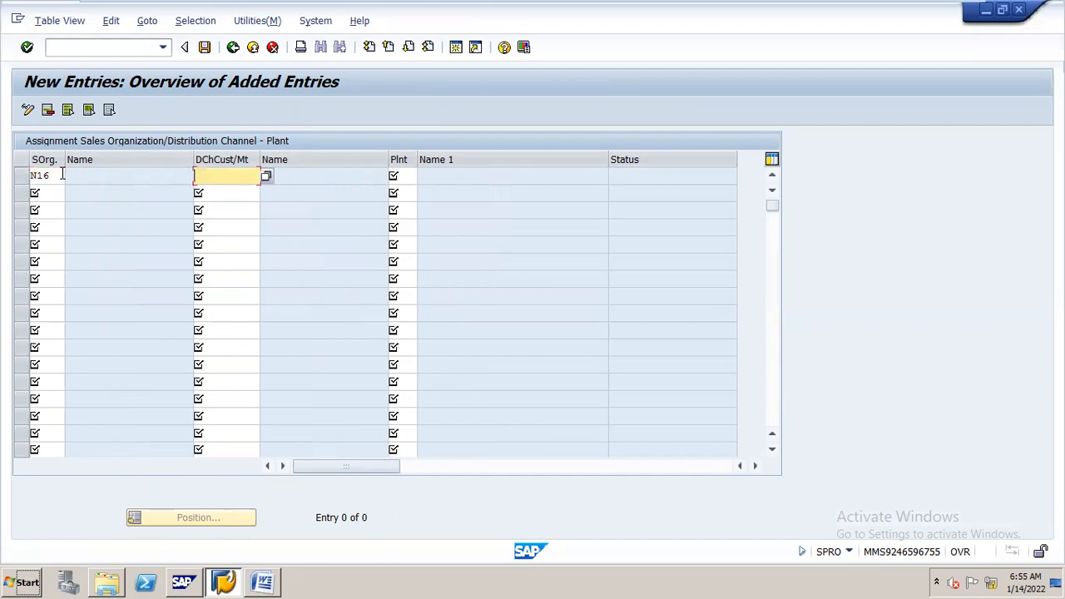
click(62, 174)
key(Tab)
text(N)
key(BackSpace)
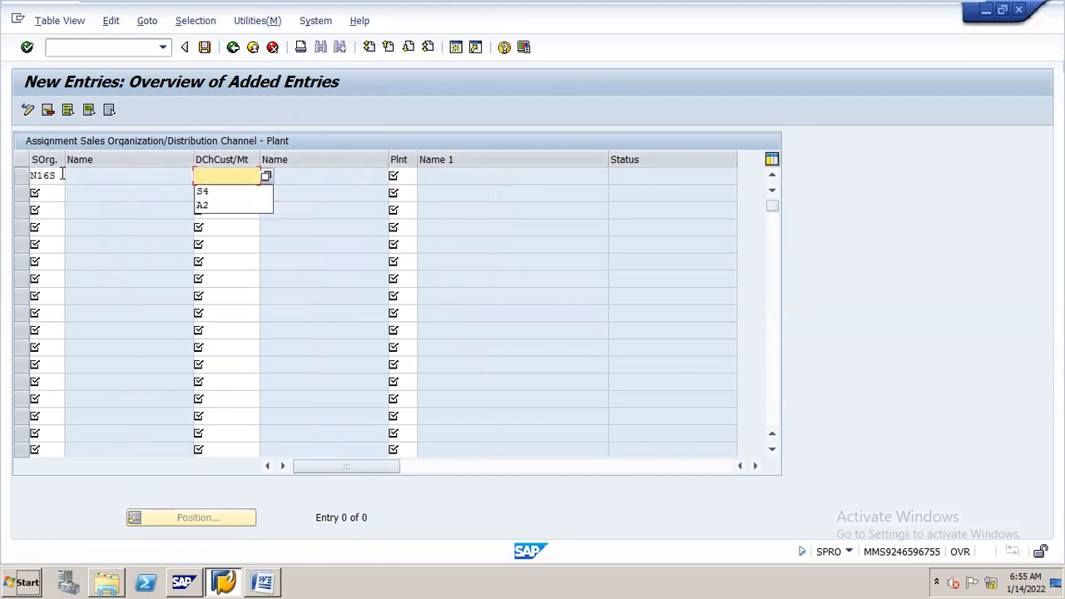
text(N1)
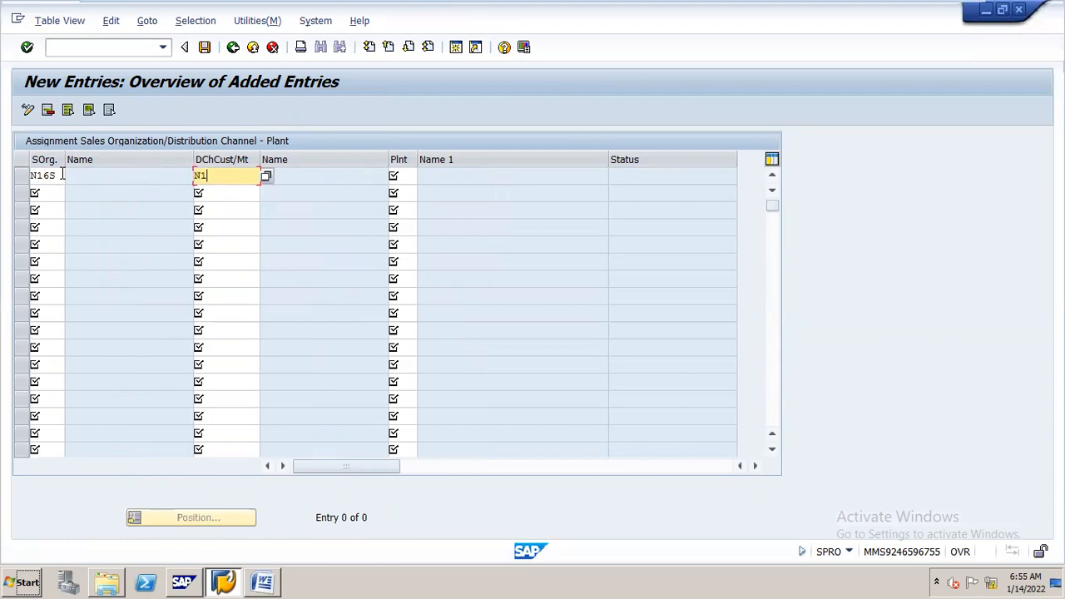
key(Tab)
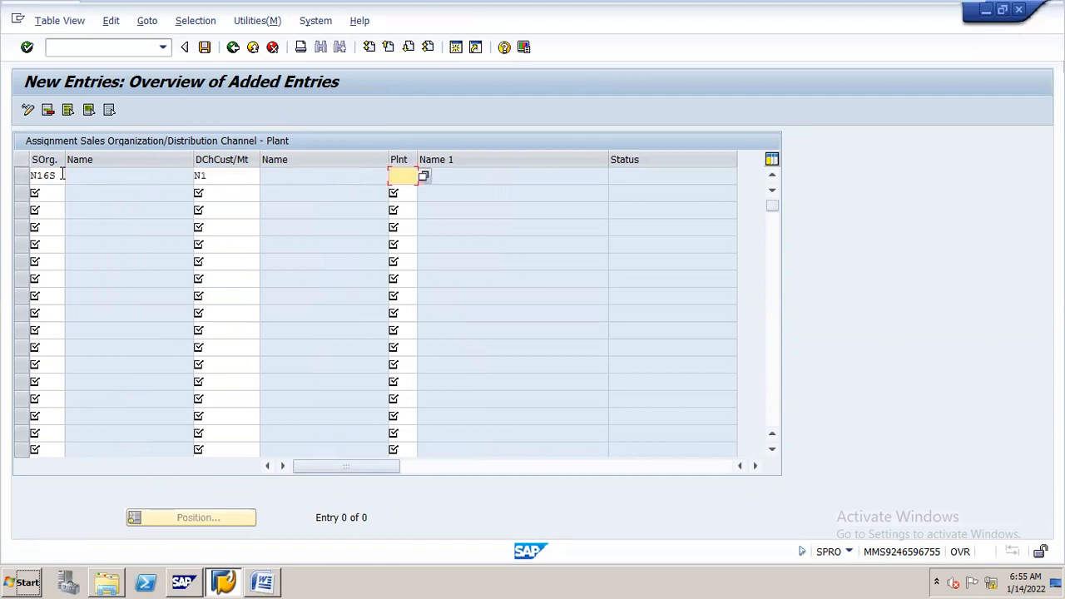
Step: Assign plant N16P in the new entry and save it to the N16 CONFIGURATION customizing request
text(N16P)
key(Return)
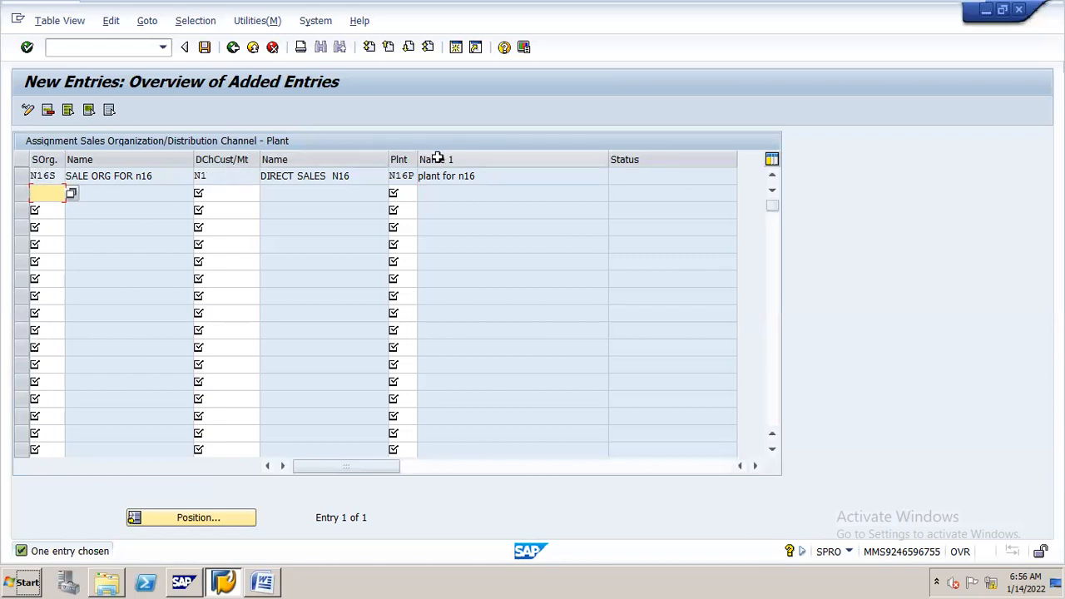
key(ctrl+s)
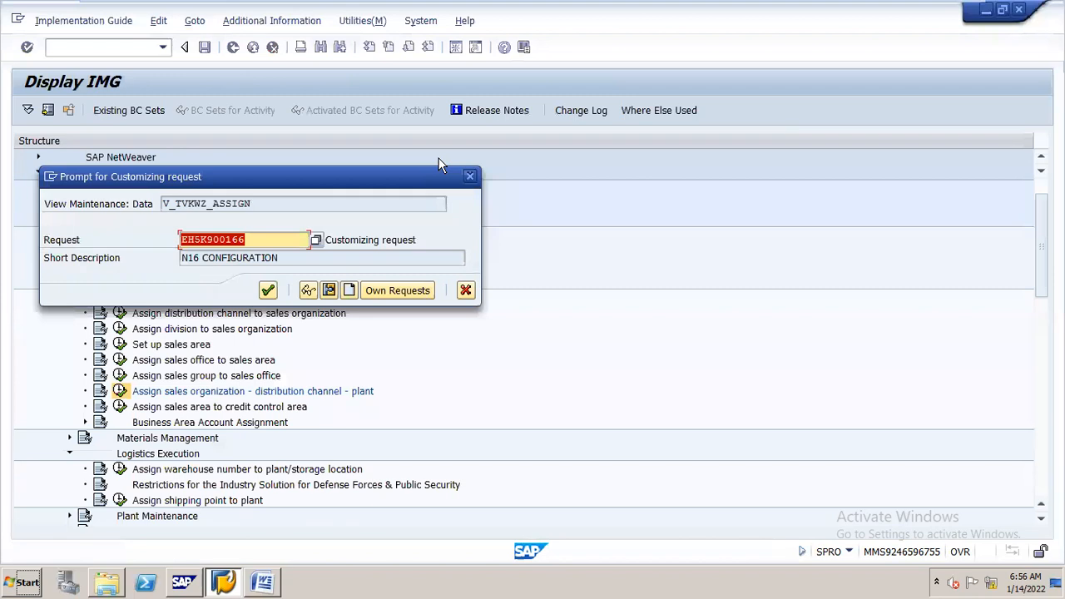
key(Return)
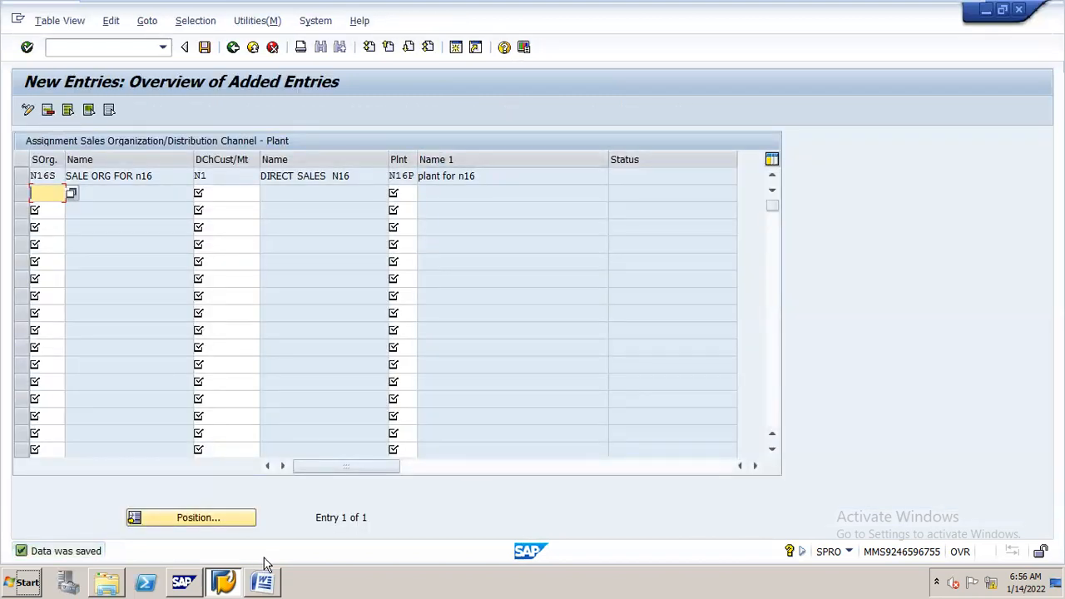
Step: Check the next item in the Word checklist, return to the SAP IMG structure and open the "Assign shipping point to plant" activity
click(263, 574)
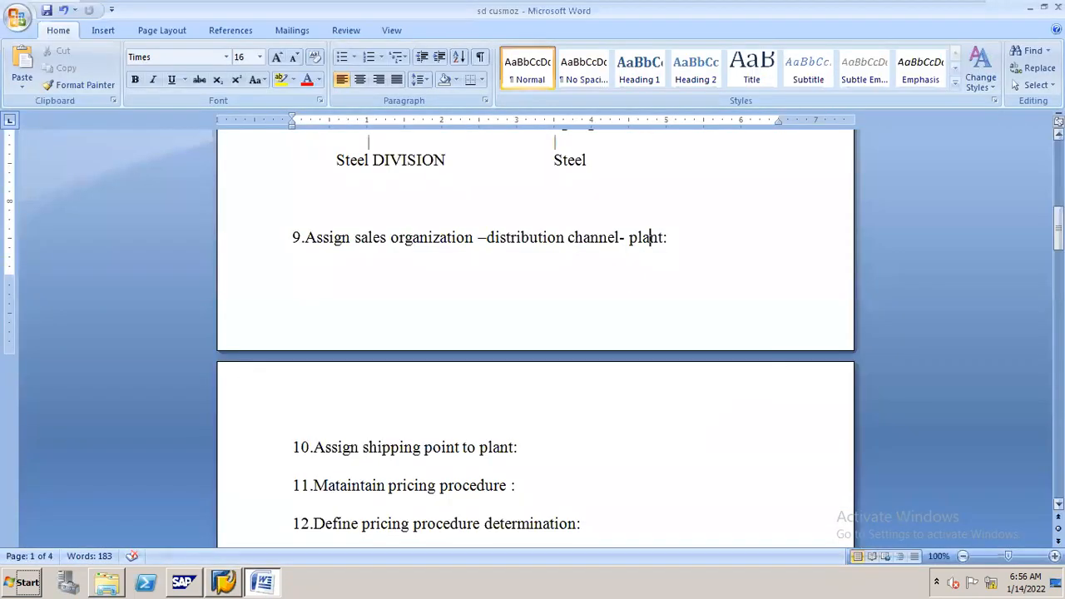
drag(1058, 228, 1058, 252)
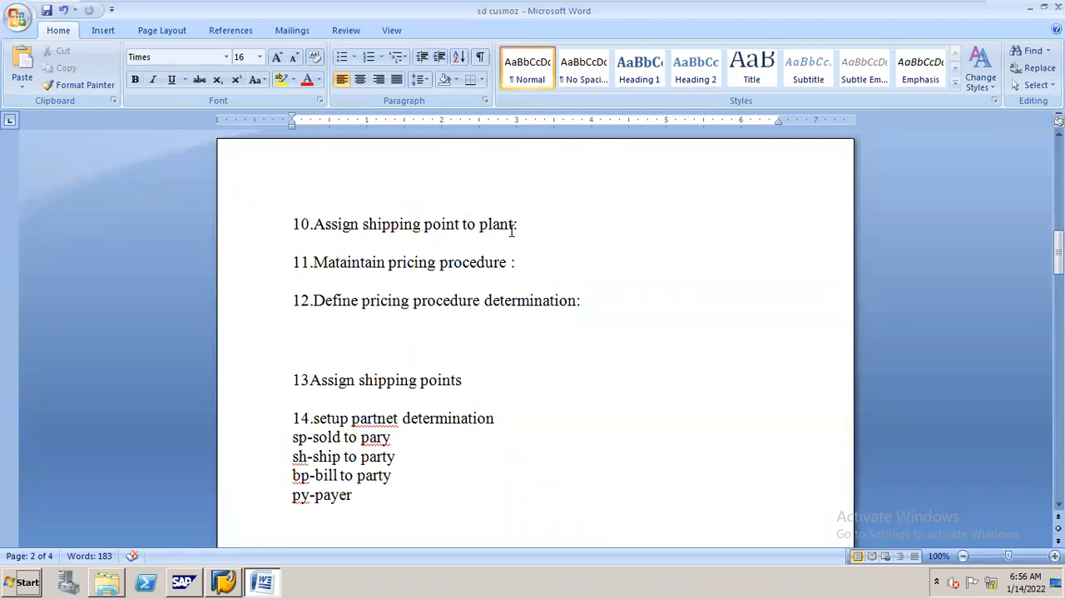
key(alt+Tab)
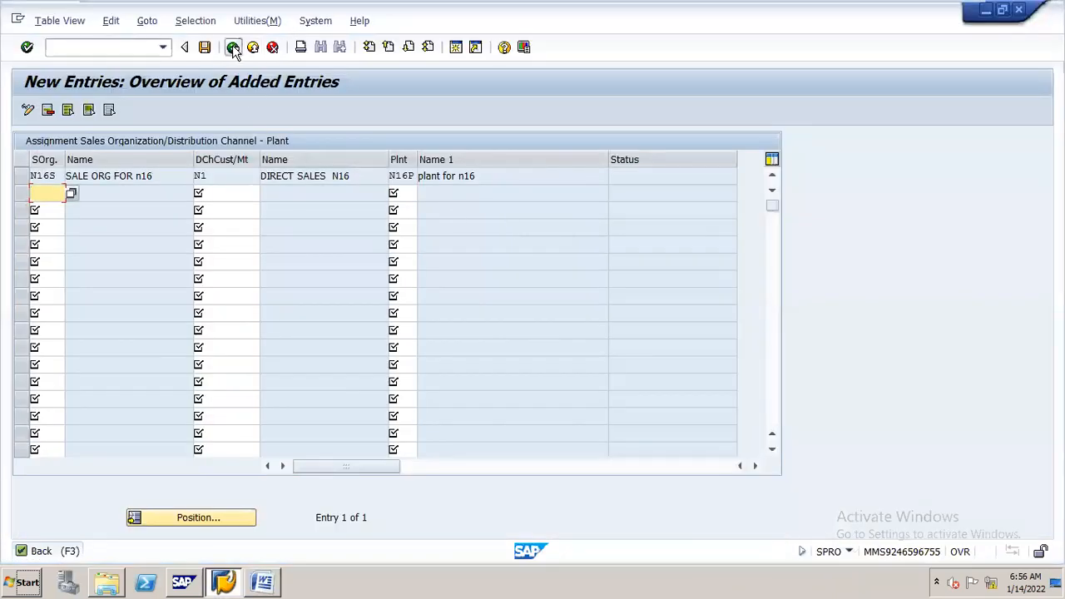
click(233, 47)
click(233, 47)
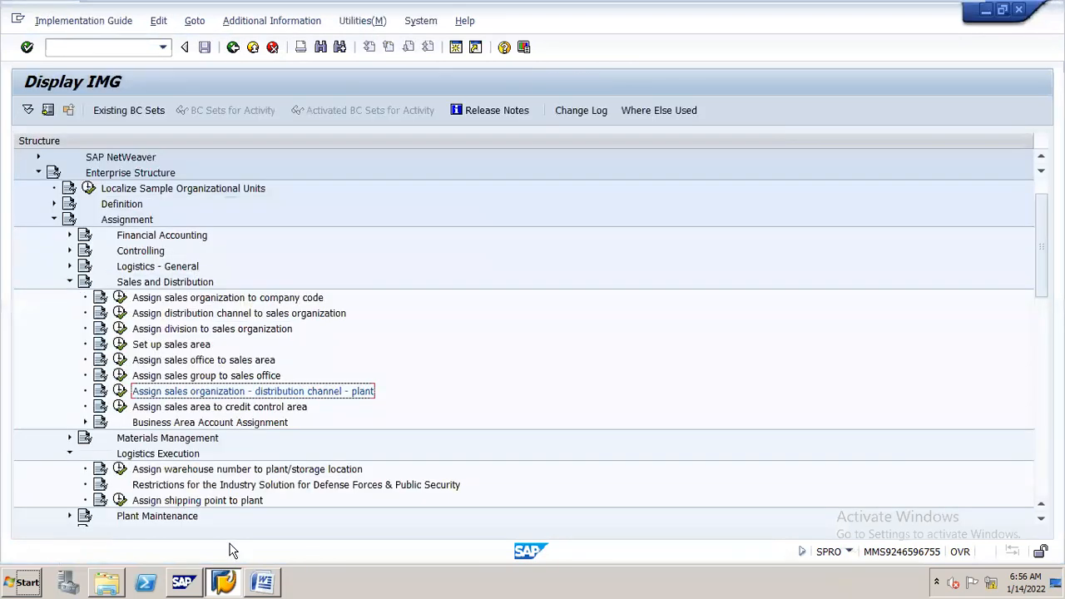
click(121, 501)
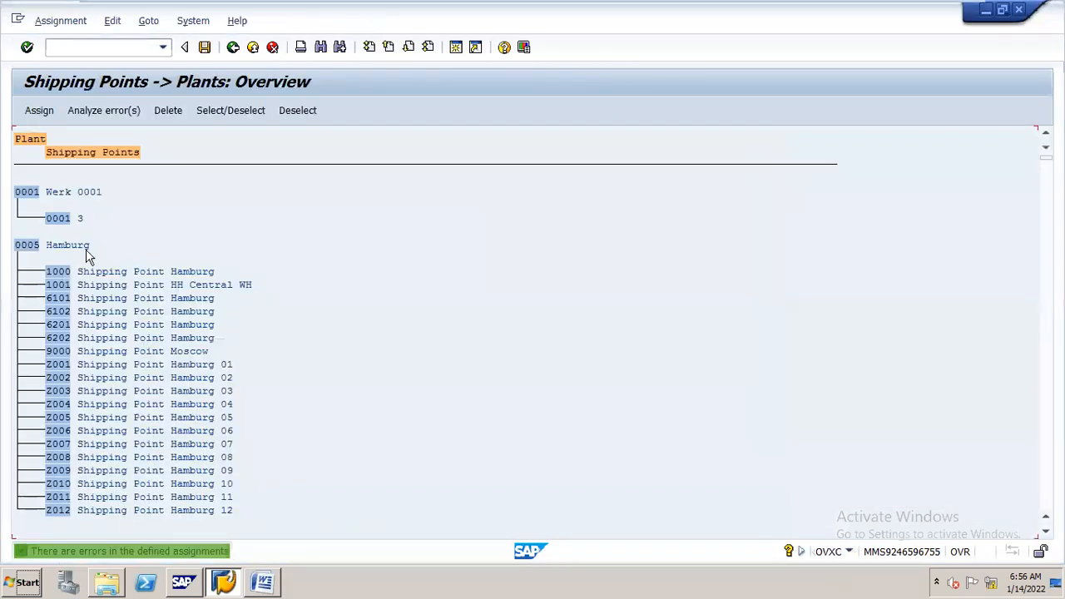
Step: Search the shipping points and plants overview for N16S, then for N16, and jump to plant N16P
click(46, 111)
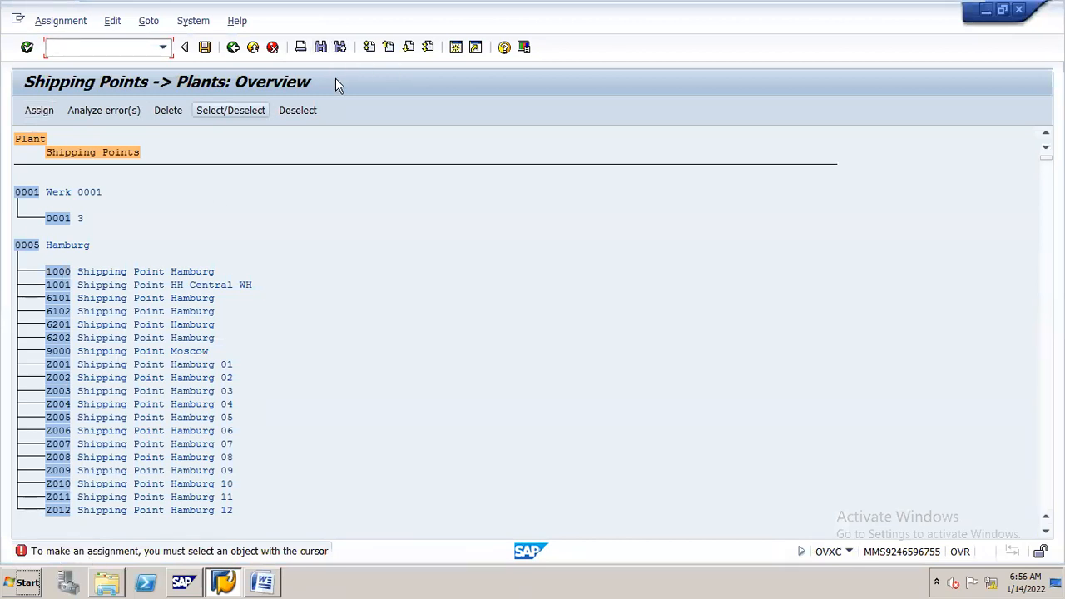
click(320, 49)
click(320, 48)
text(N16S)
key(Return)
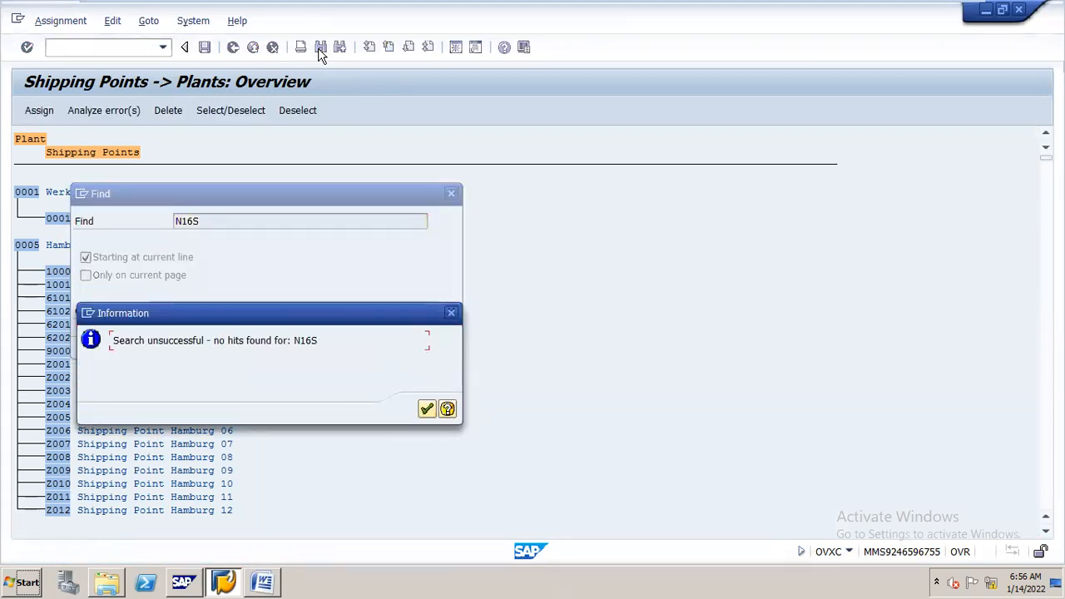
key(Return)
text(N16)
key(Return)
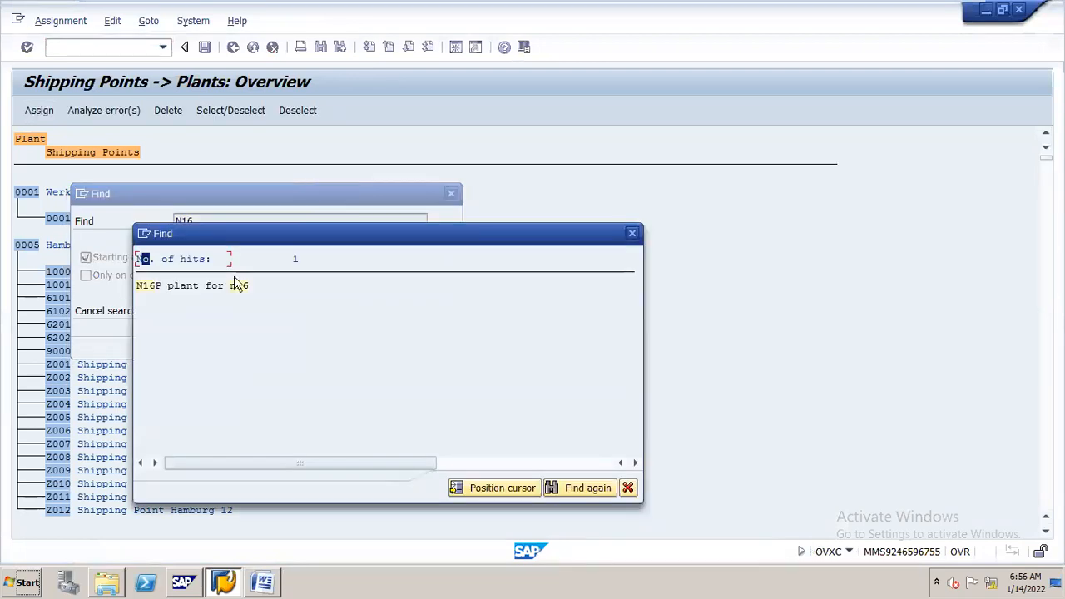
click(151, 291)
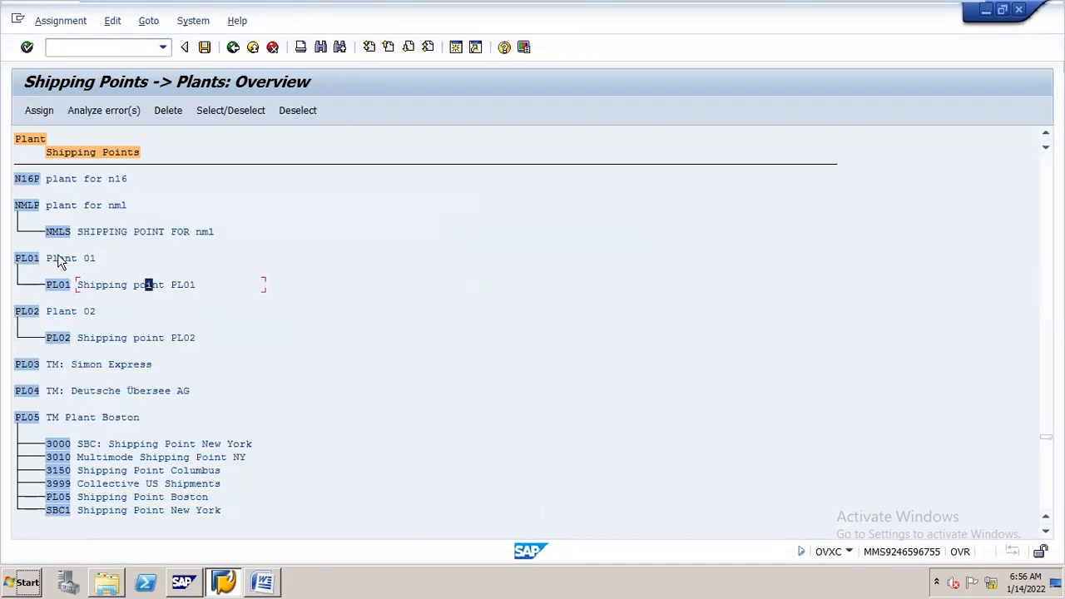
Step: Assign shipping point N16 to plant N16P
click(30, 183)
click(39, 111)
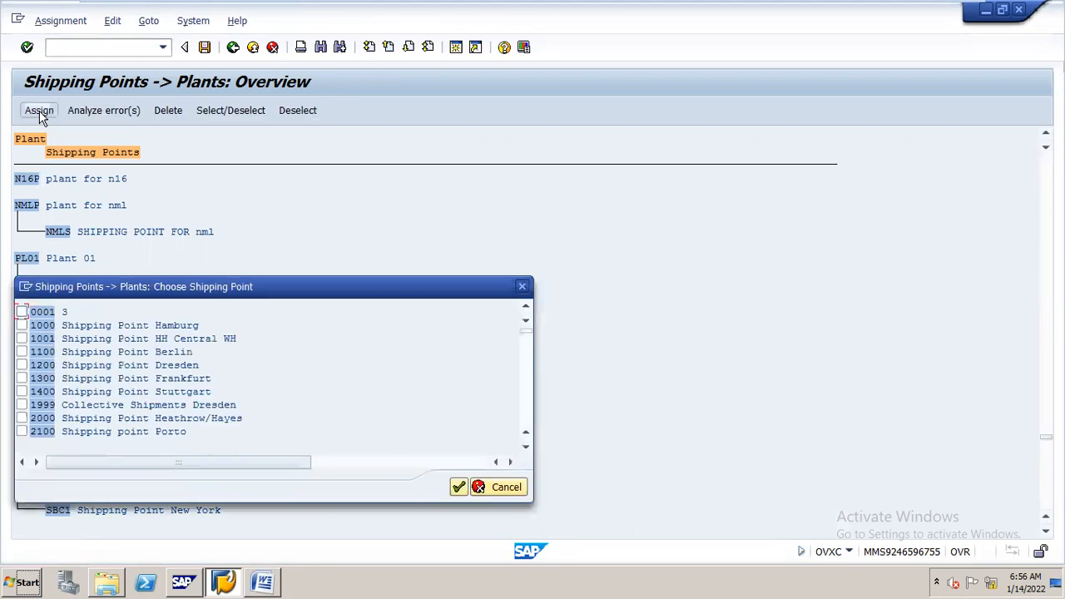
drag(171, 284, 456, 214)
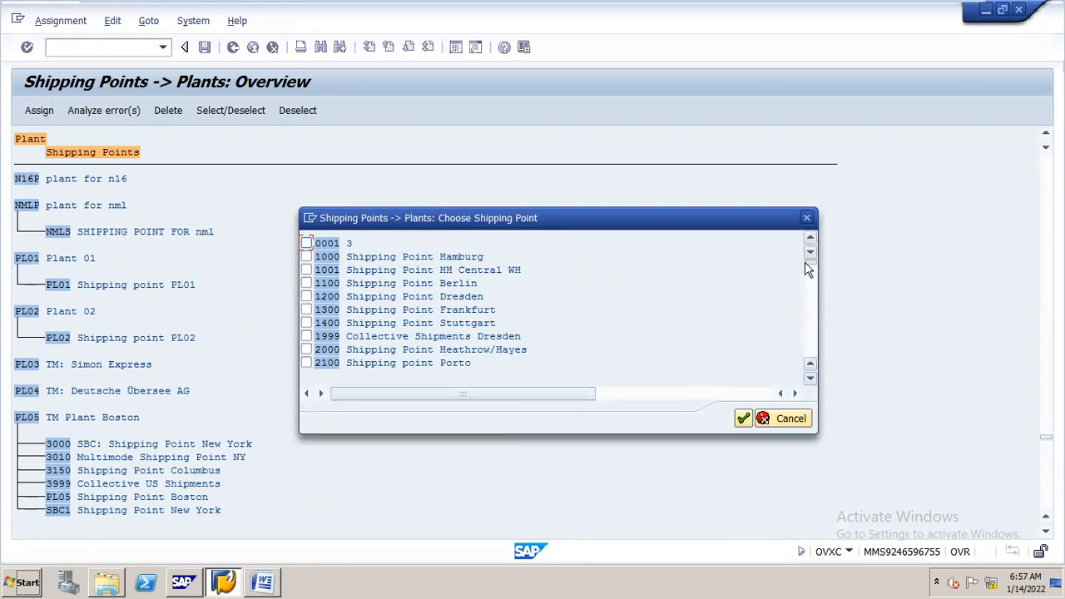
drag(807, 263, 810, 316)
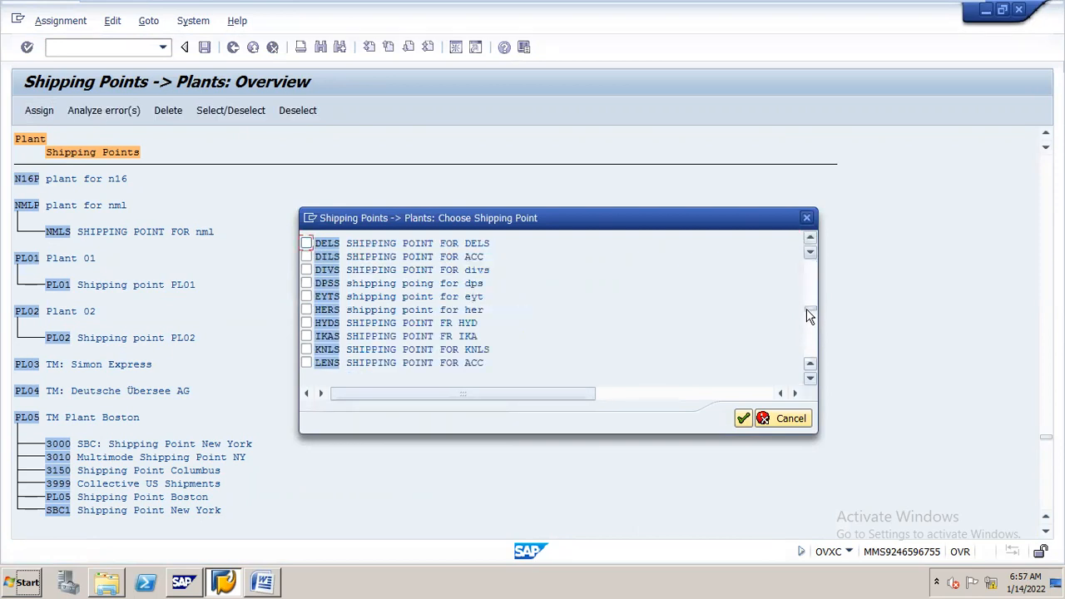
drag(810, 316, 809, 323)
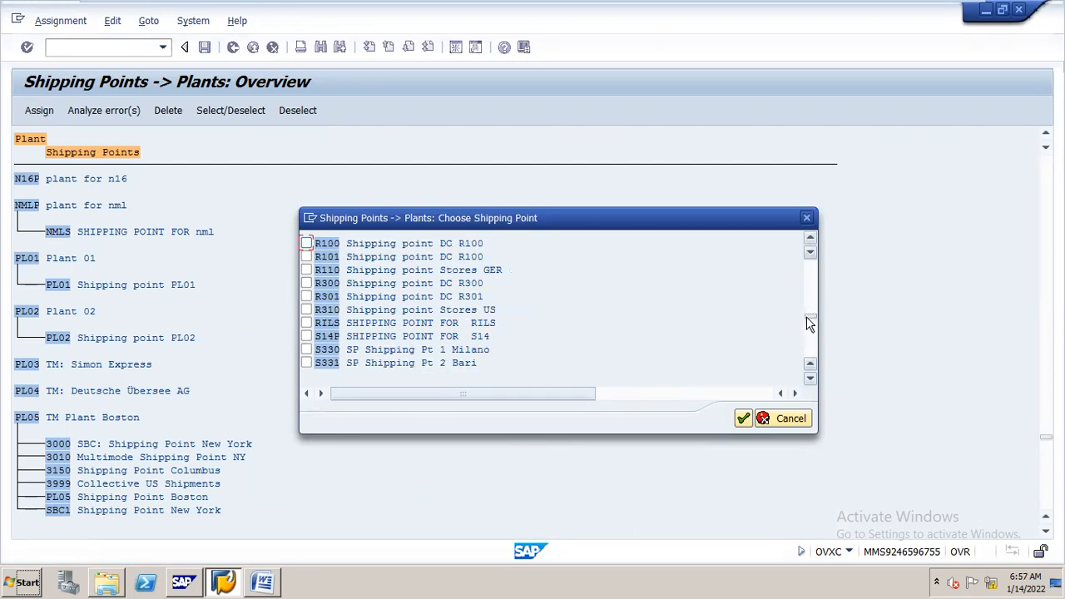
click(811, 239)
click(811, 240)
click(812, 240)
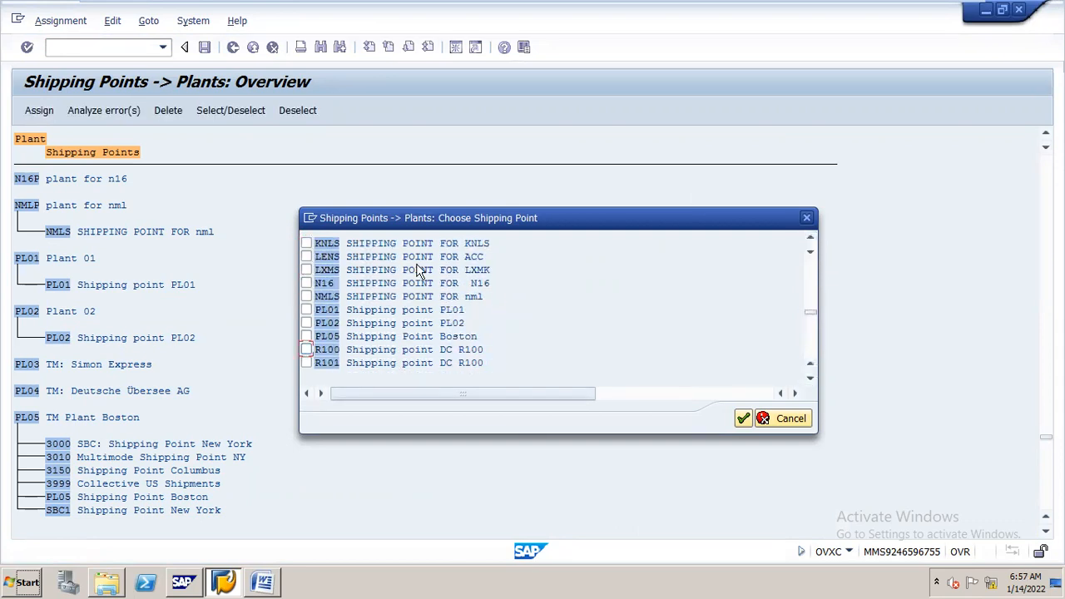
click(306, 284)
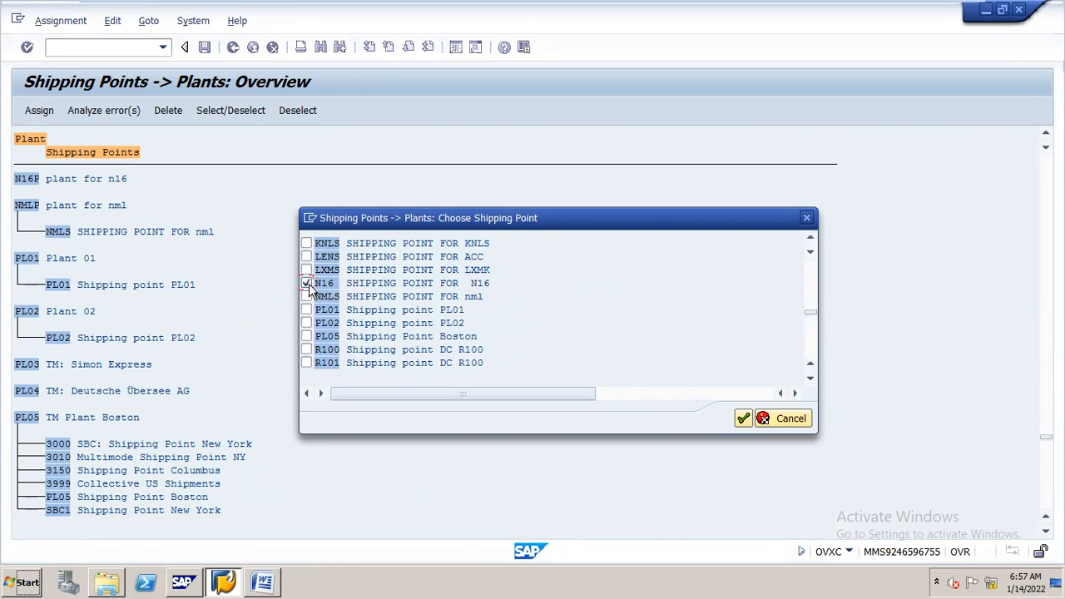
click(747, 420)
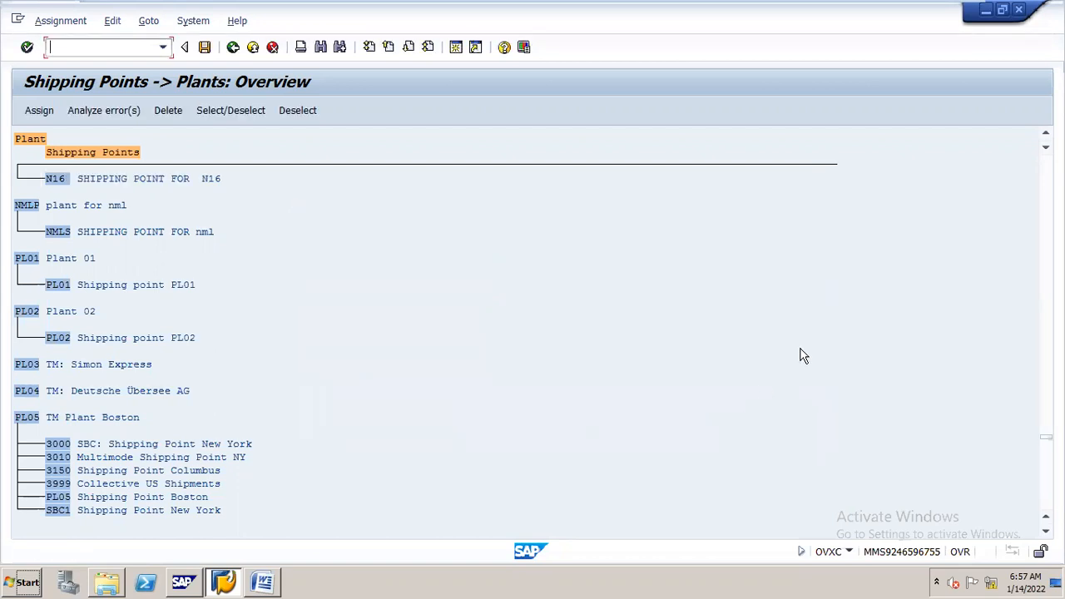
Step: Review the shipping point assigned under plant N16P and save the assignment
click(1046, 133)
click(1046, 133)
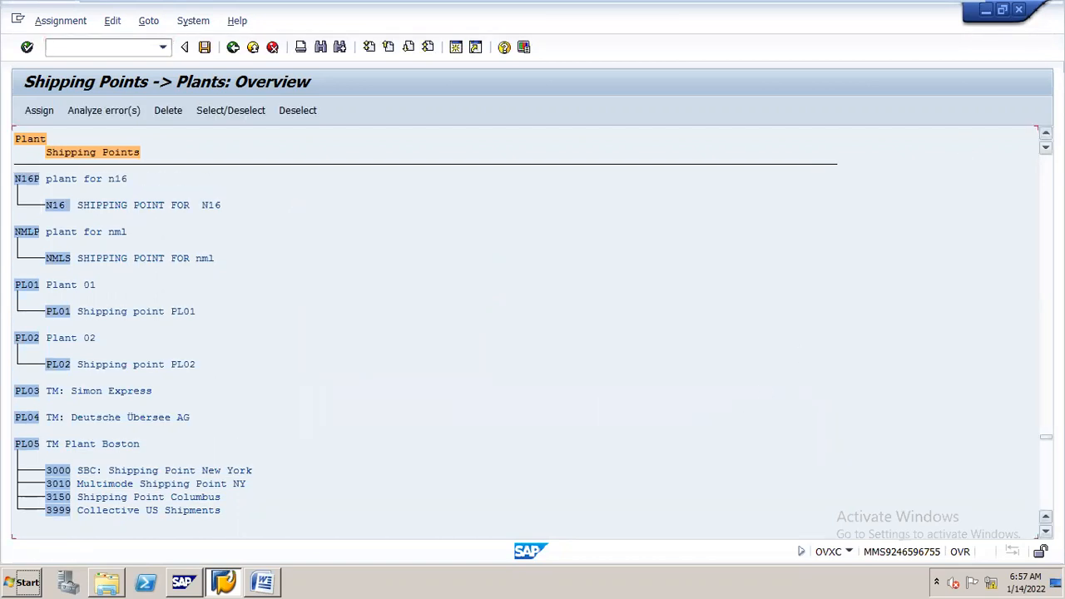
click(1045, 133)
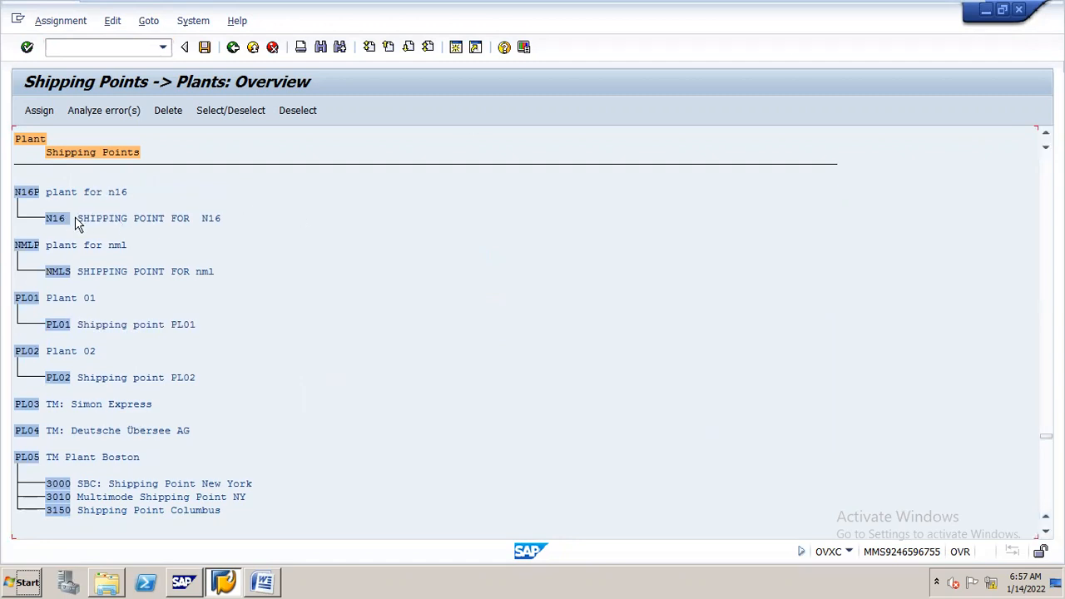
click(206, 46)
click(269, 281)
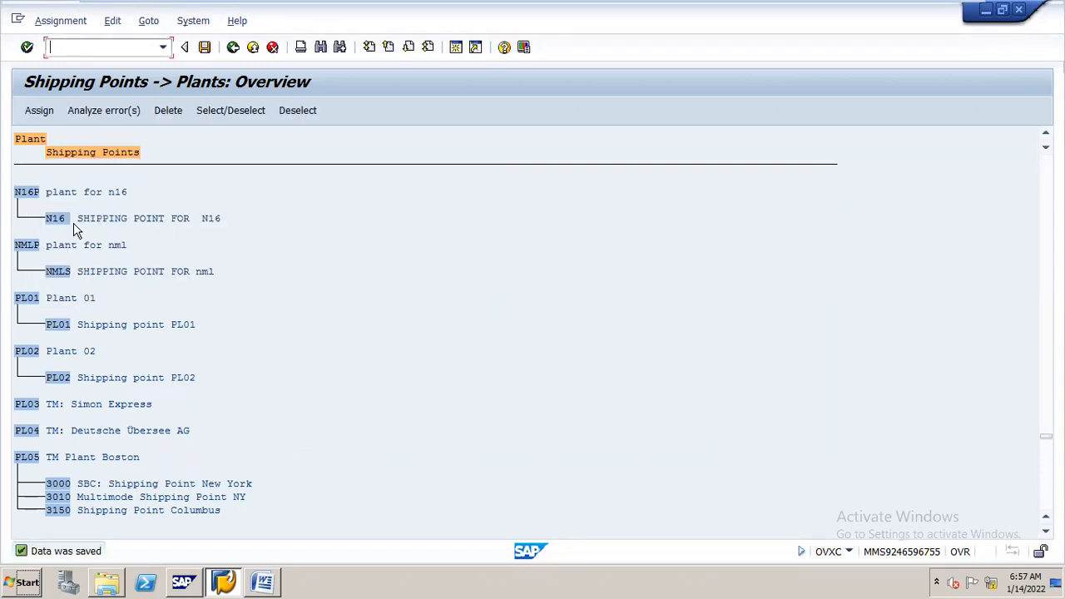
Step: In the Word checklist, correct the shipping point in item 4 to N16 and save the document
key(alt+Tab)
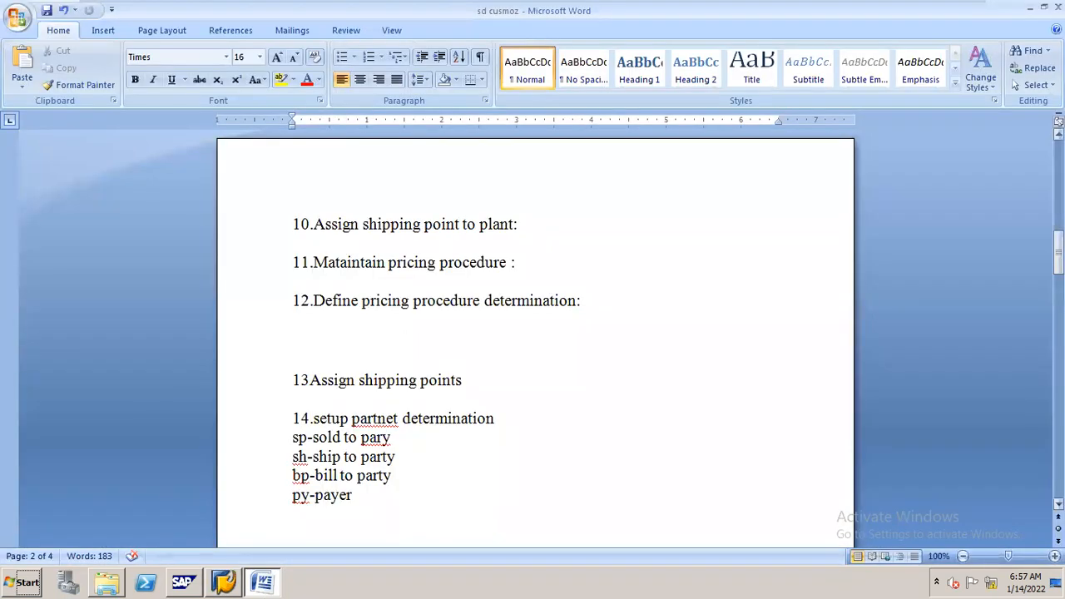
drag(1058, 249, 1059, 170)
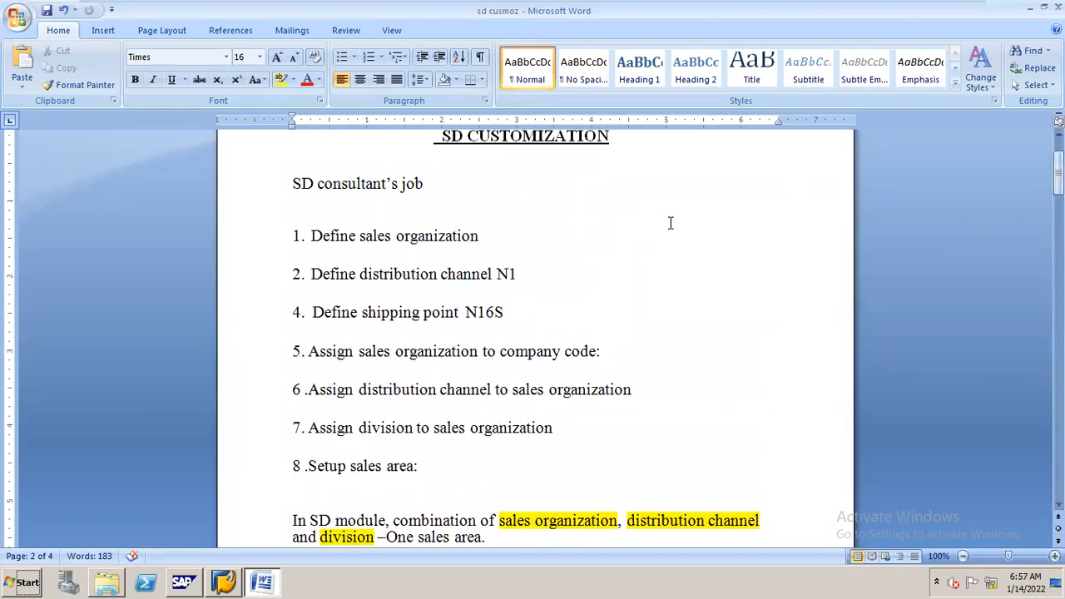
click(507, 312)
key(BackSpace)
key(ctrl+s)
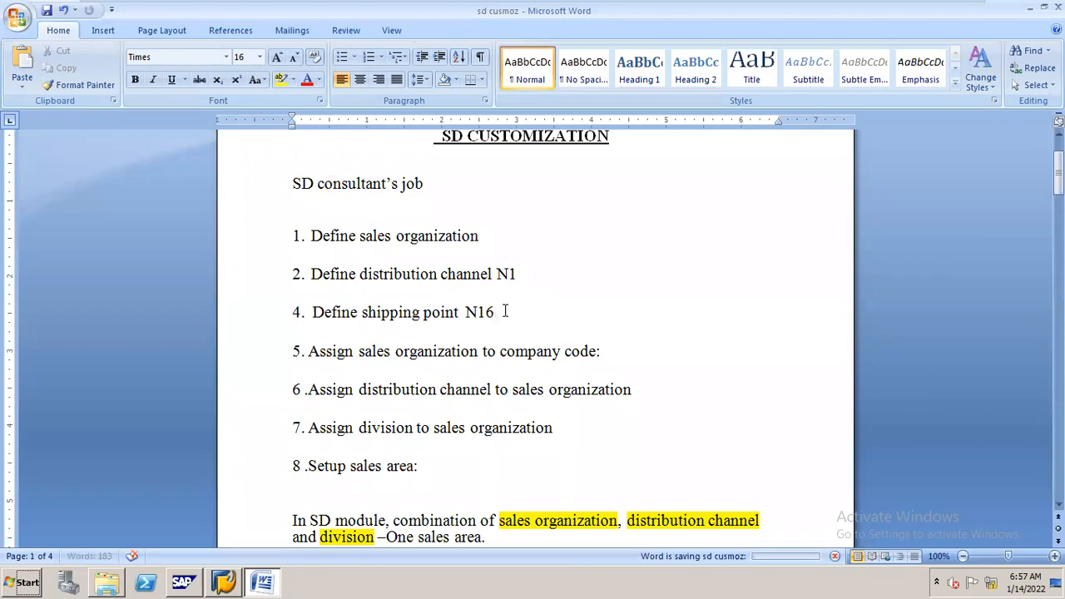
key(alt+Tab)
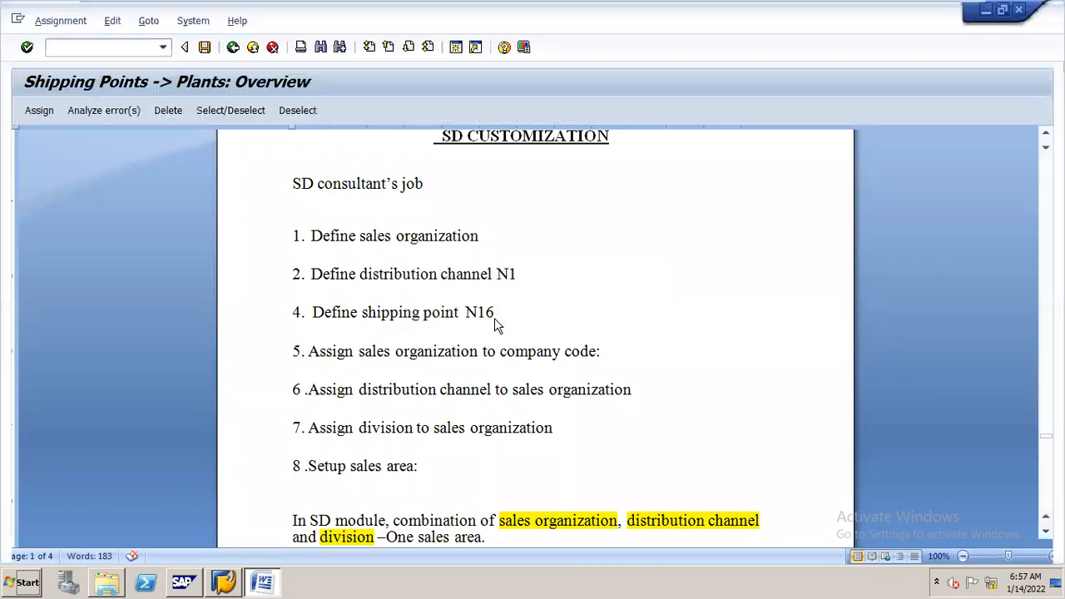
Step: Review checklist item 11 on maintaining the pricing procedure in Word, and return to the IMG structure in SAP
click(263, 580)
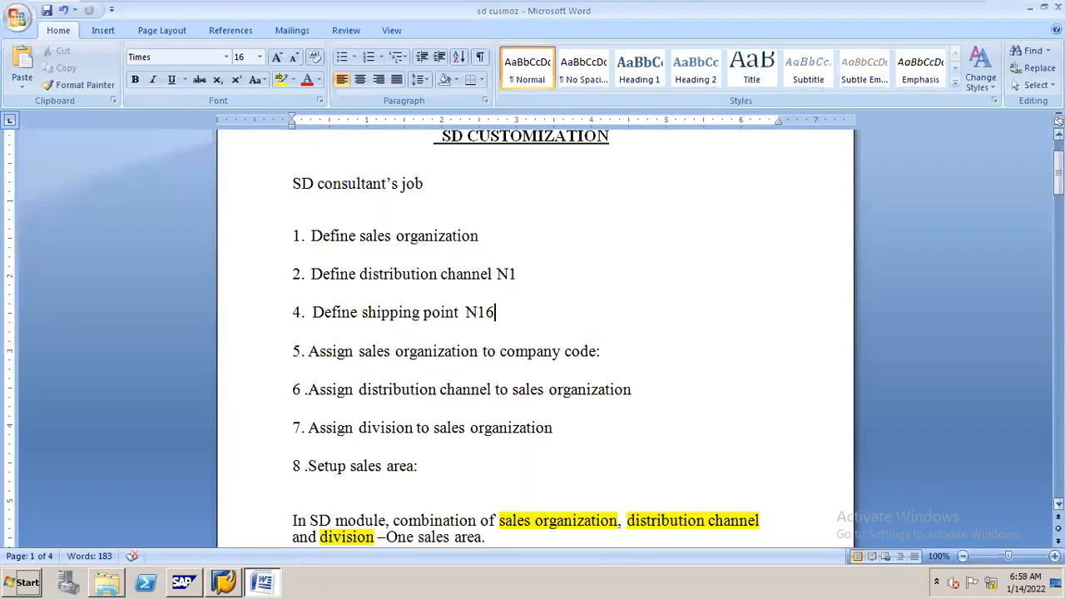
drag(1058, 174, 1058, 245)
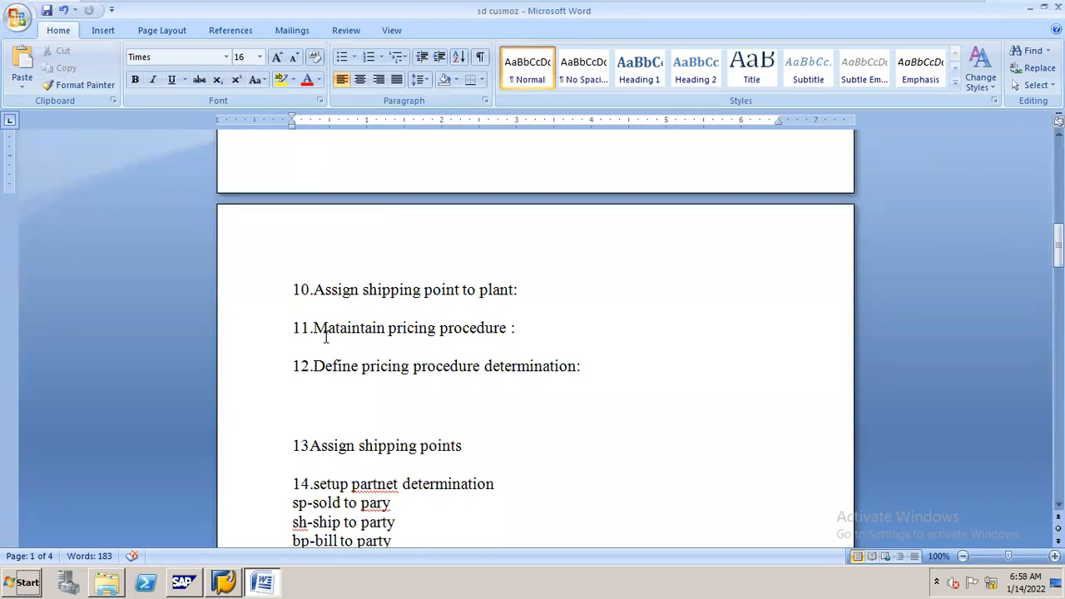
drag(387, 332, 495, 331)
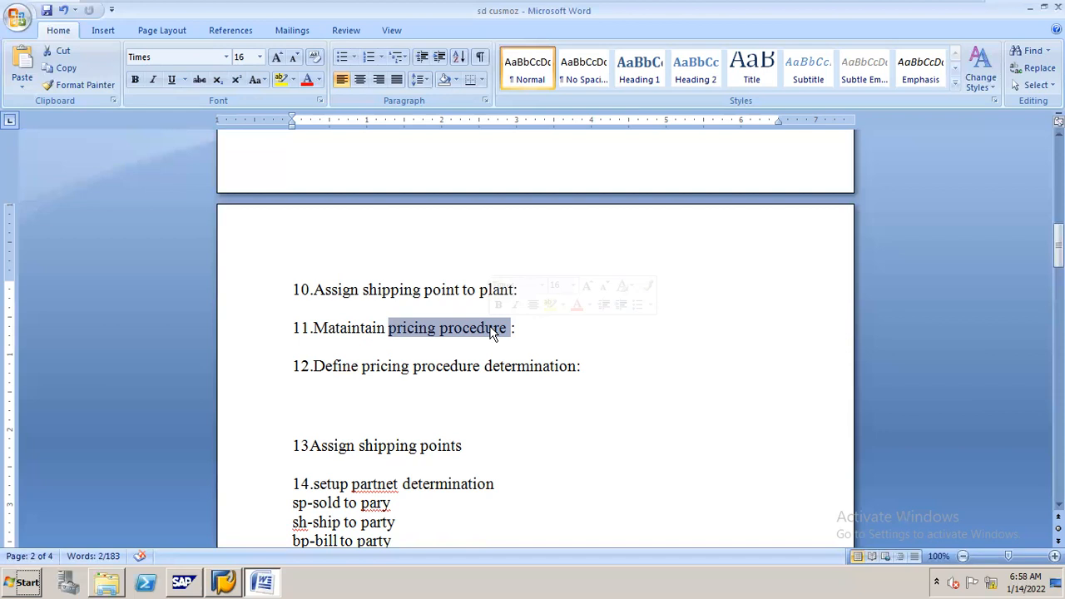
click(223, 576)
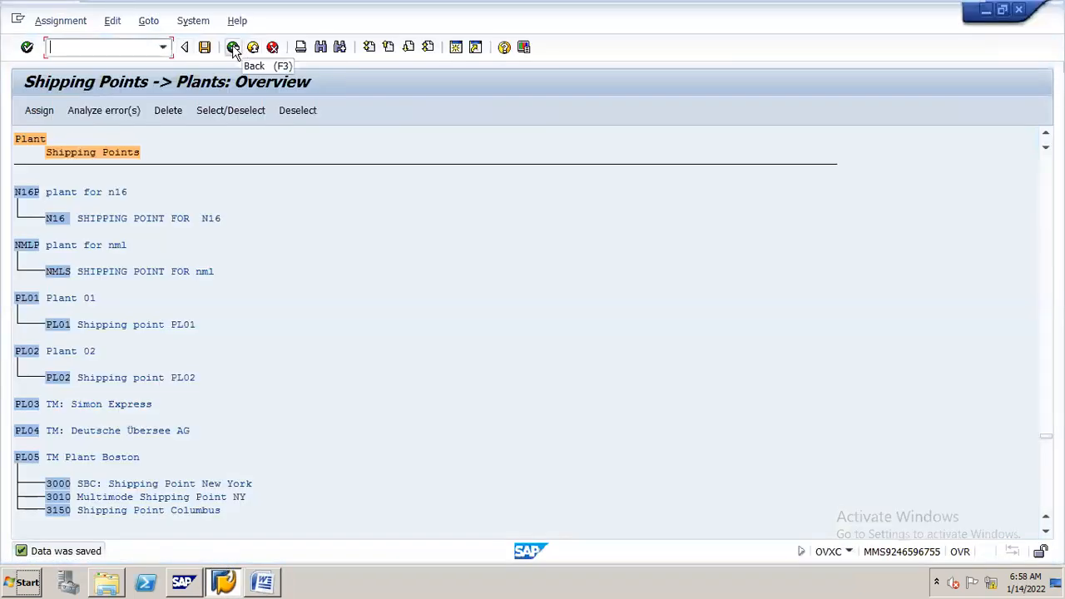
click(233, 48)
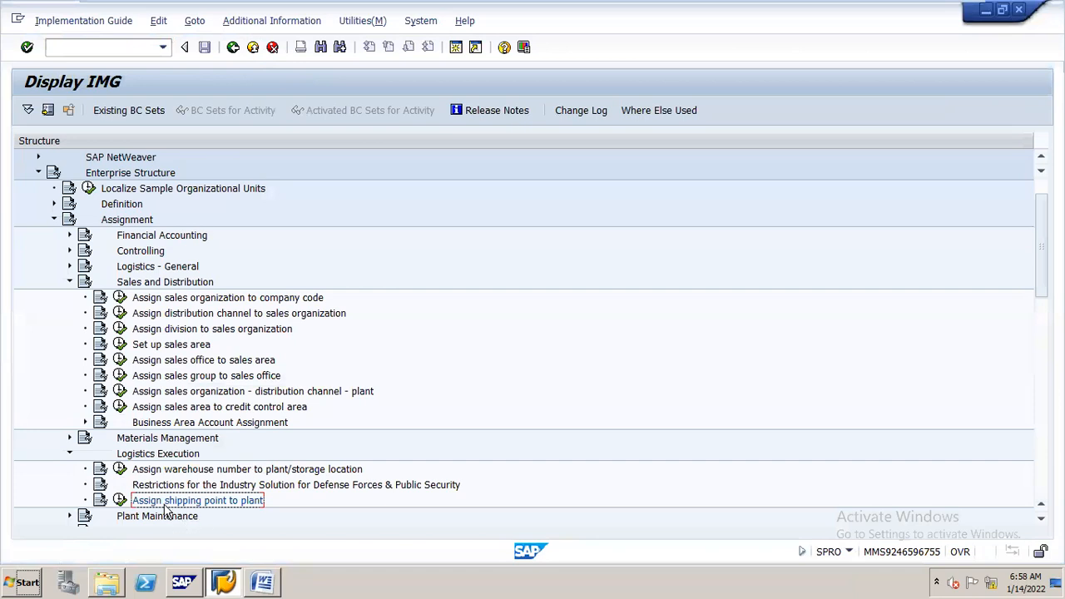
Step: Collapse the Logistics Execution, Sales and Distribution and Assignment nodes under Enterprise Structure
click(169, 454)
key(Left)
key(Up)
key(Up)
key(Up)
key(Up)
key(Up)
key(Up)
key(Up)
key(Up)
key(Up)
key(Up)
key(Up)
key(Up)
key(Up)
key(Up)
key(Up)
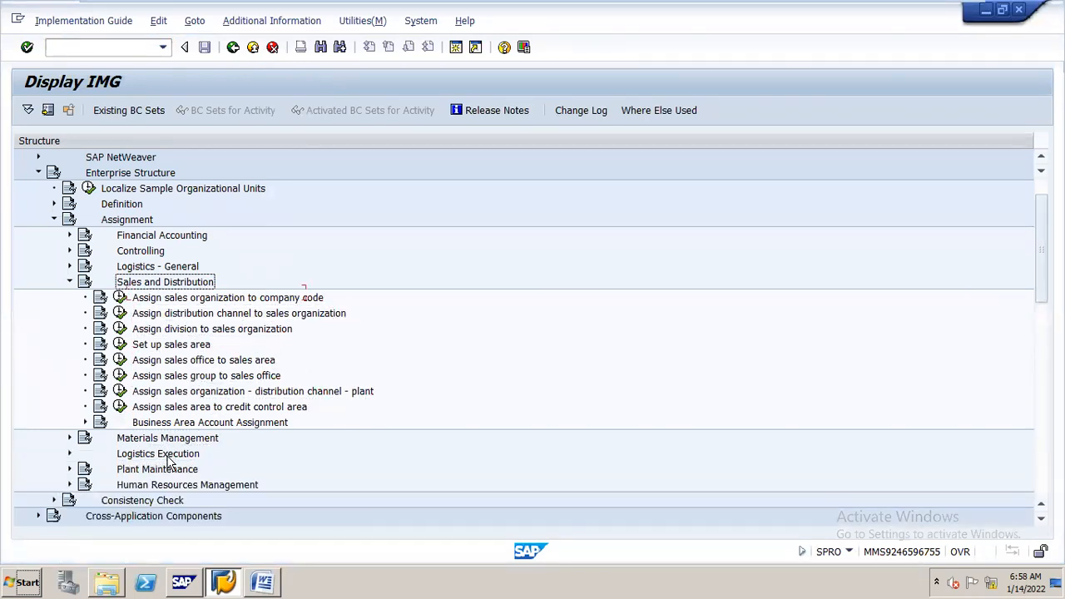
key(Left)
key(Left)
key(Left)
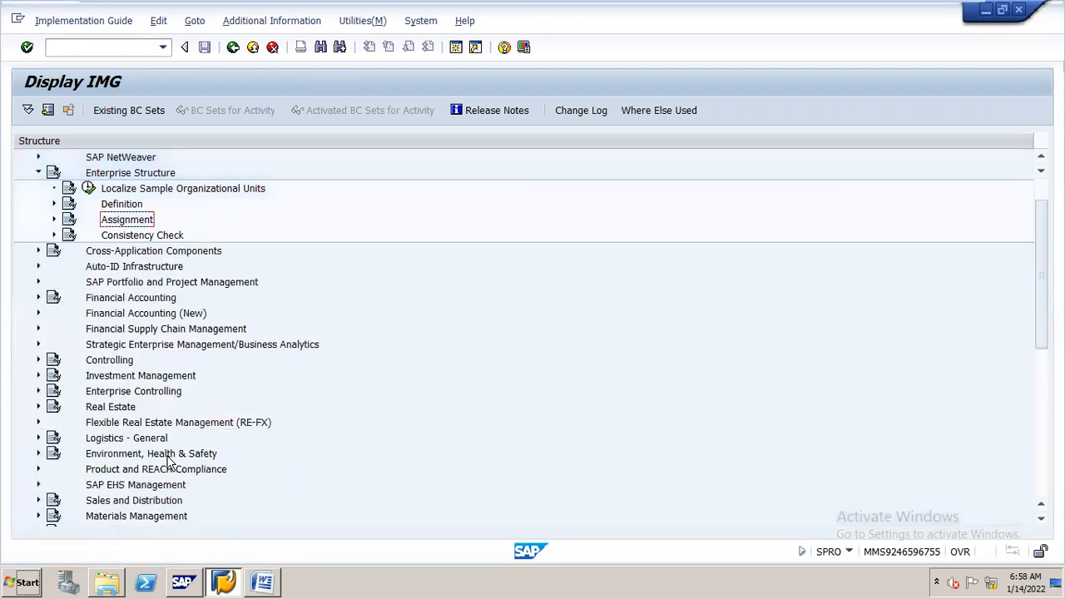
Step: Collapse Enterprise Structure and select the main Sales and Distribution node in the IMG structure
key(Down)
key(Down)
key(Down)
key(Down)
key(Down)
key(Down)
key(Down)
key(Down)
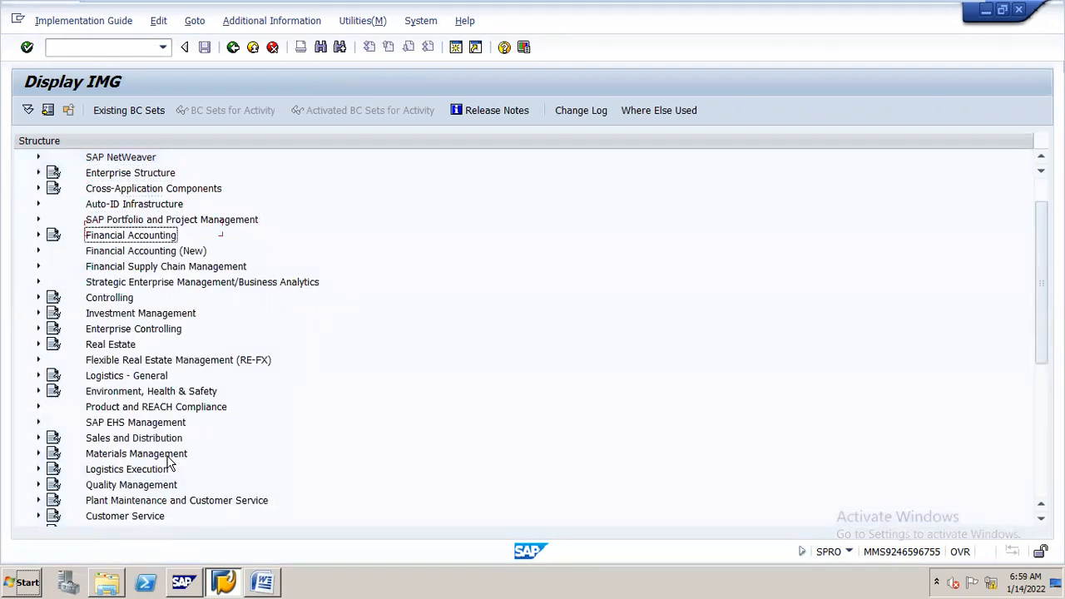
key(Down)
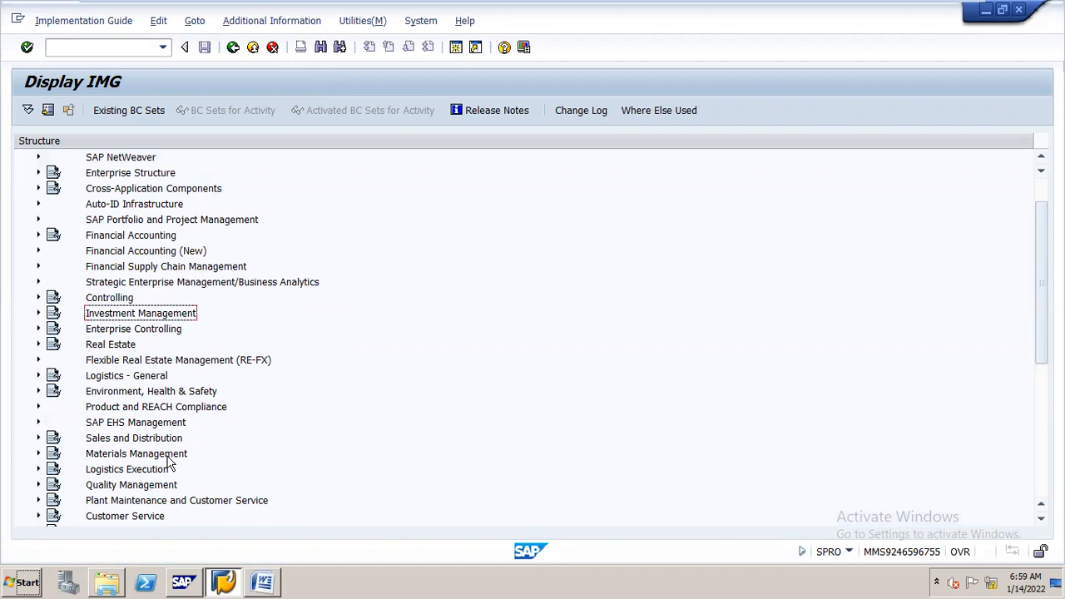
key(Up)
key(Up)
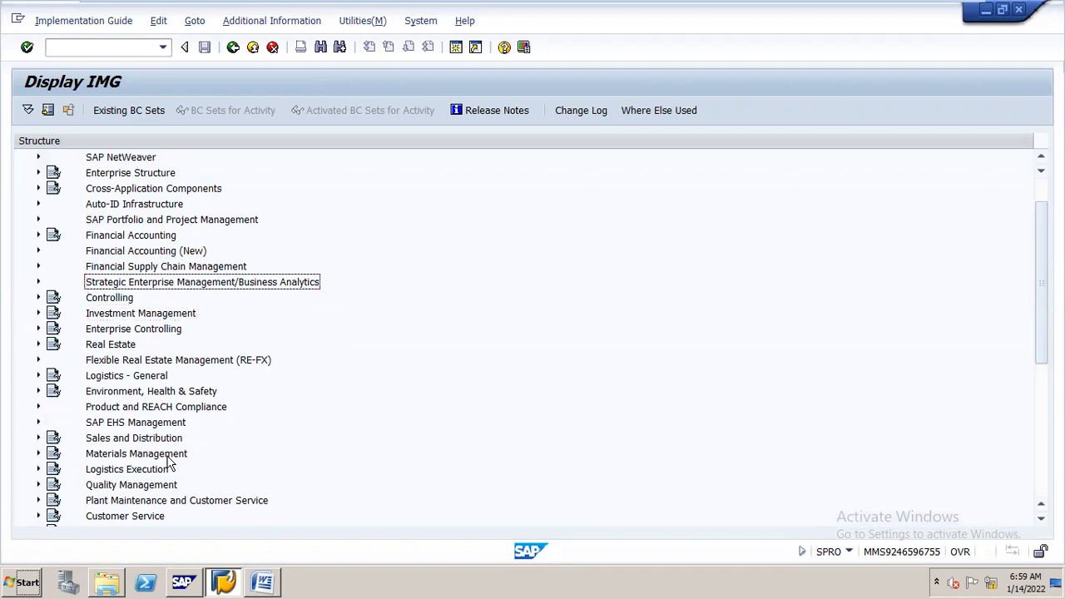
key(Down)
key(Down)
key(Down)
key(Down)
key(Down)
key(Down)
key(Down)
key(Down)
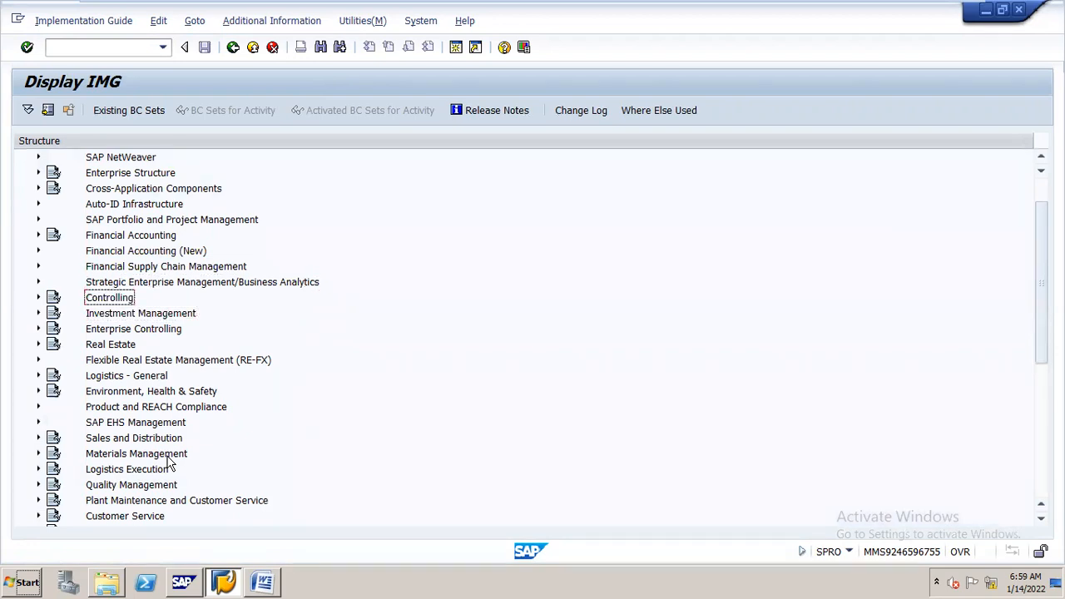
key(Down)
key(Down)
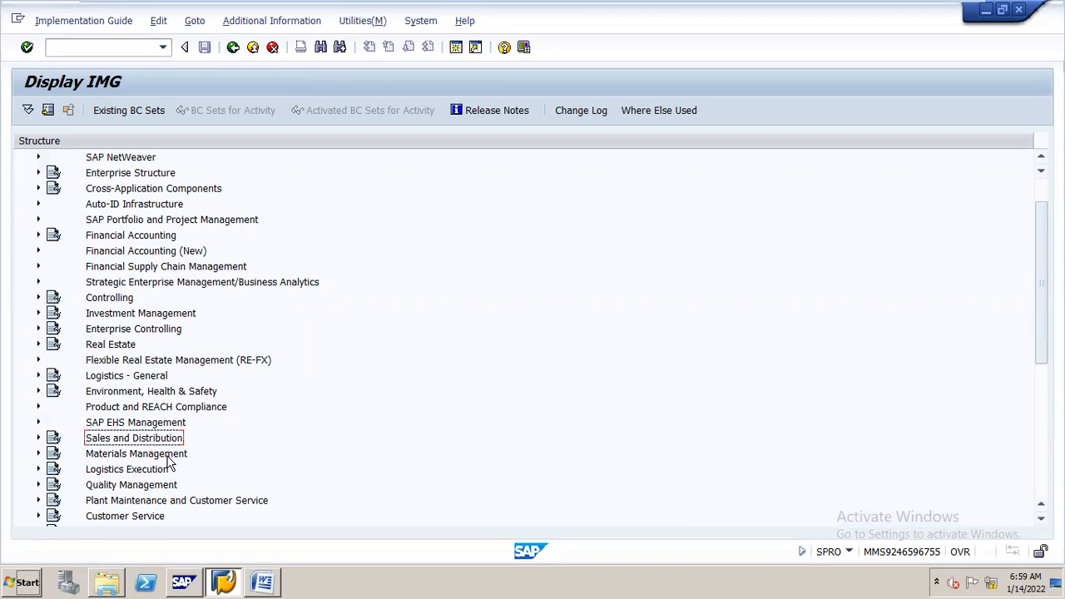
Step: Expand the Sales and Distribution node in the IMG structure through Basic Functions and Pricing down to Pricing Control
key(Right)
key(Down)
key(Down)
key(Right)
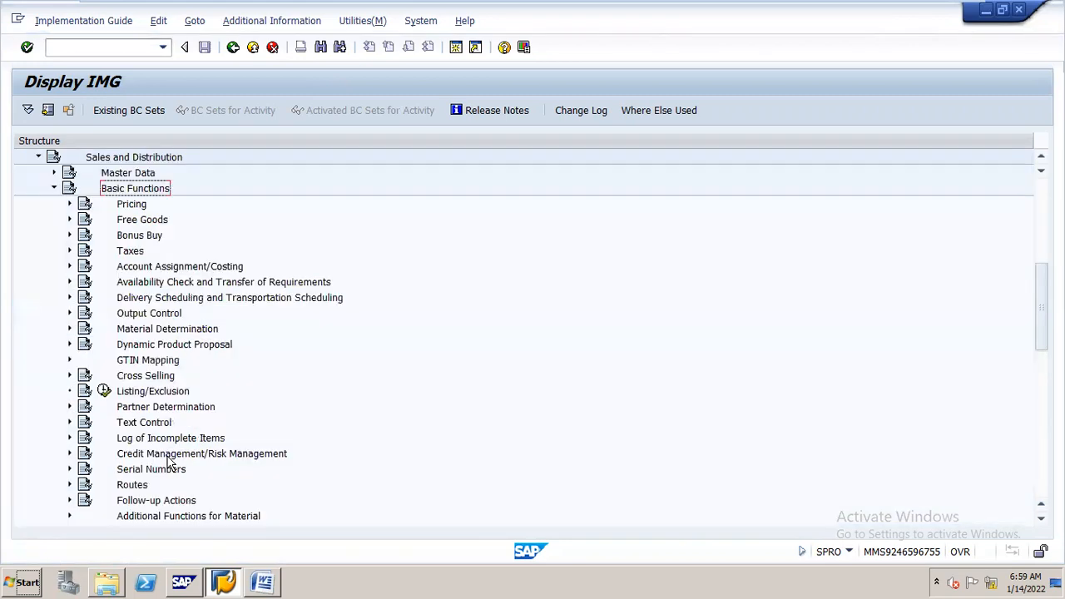
key(Down)
key(Right)
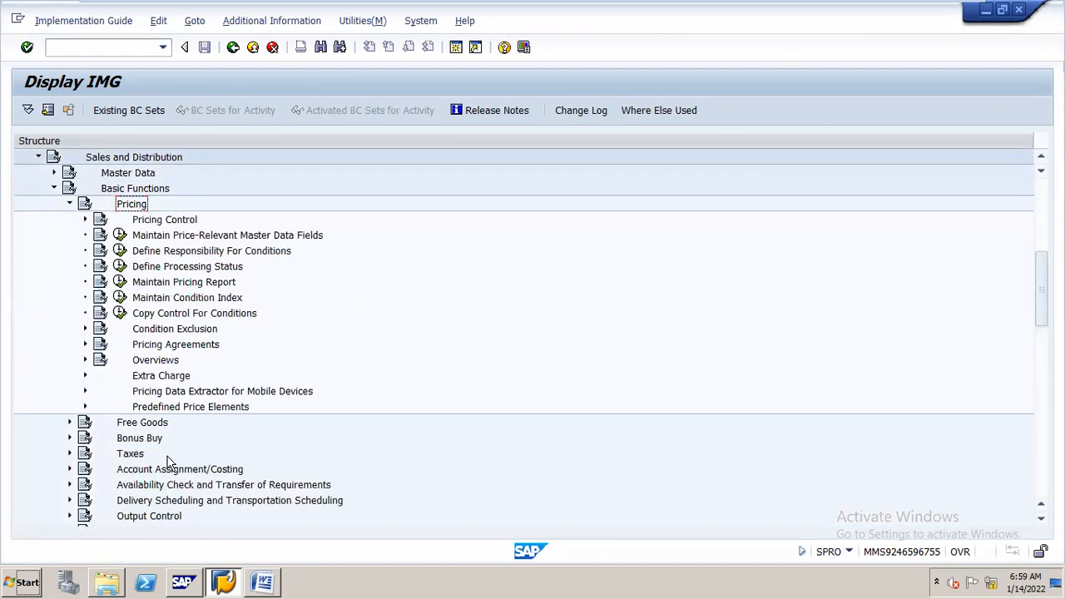
key(Down)
key(Right)
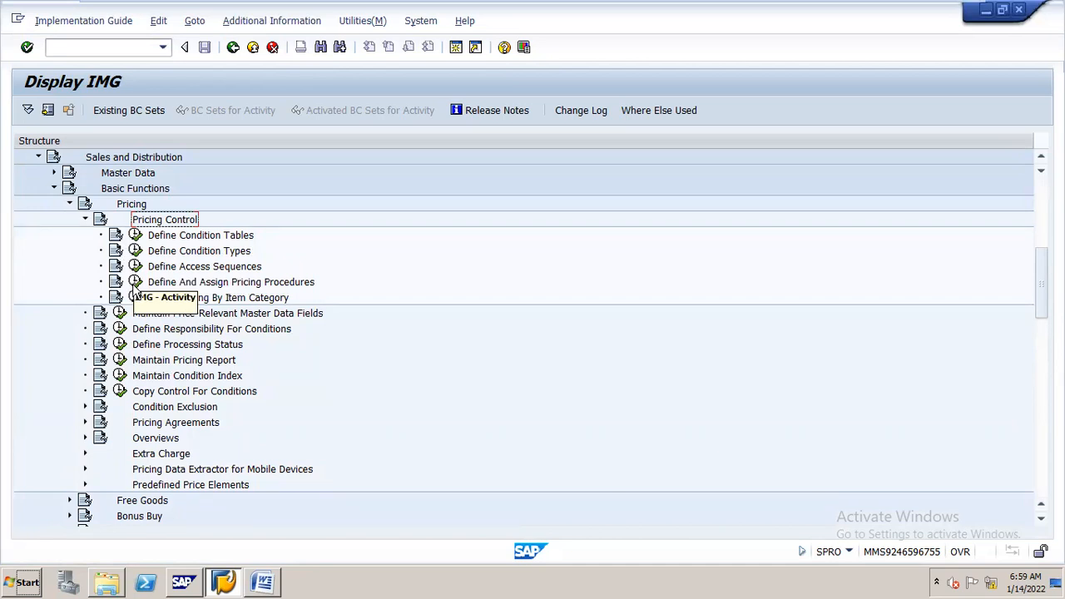
Step: Open the Maintain pricing procedures activity under Define And Assign Pricing Procedures
click(134, 283)
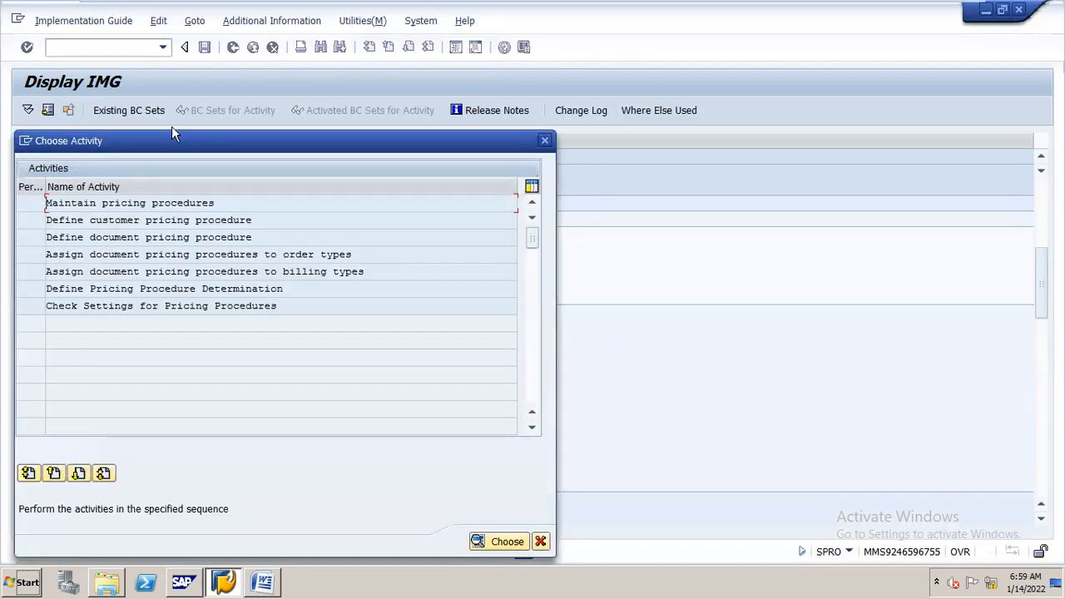
drag(239, 132, 458, 93)
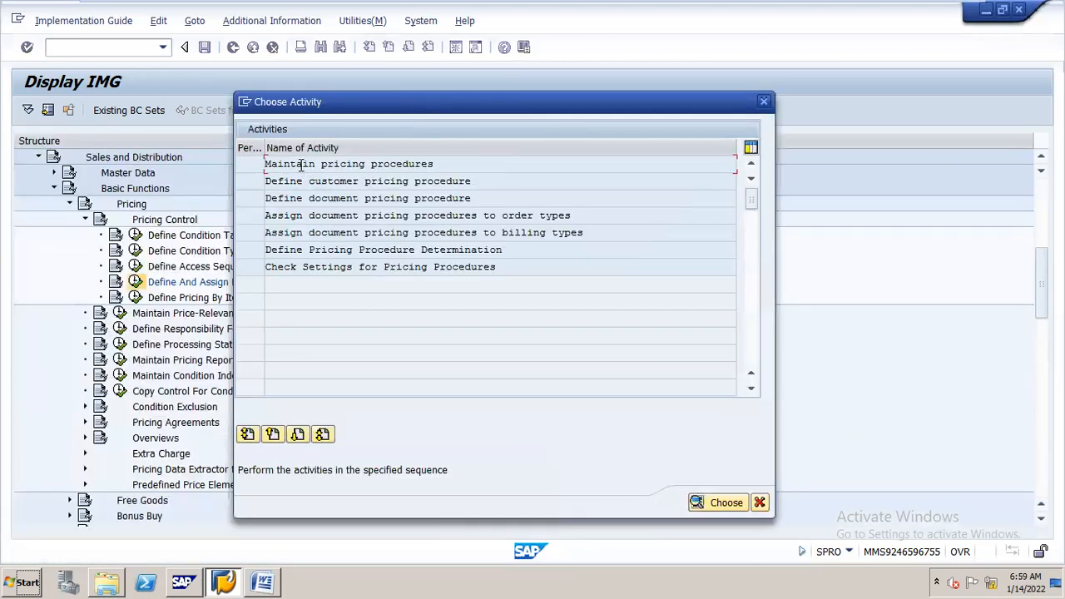
double_click(343, 166)
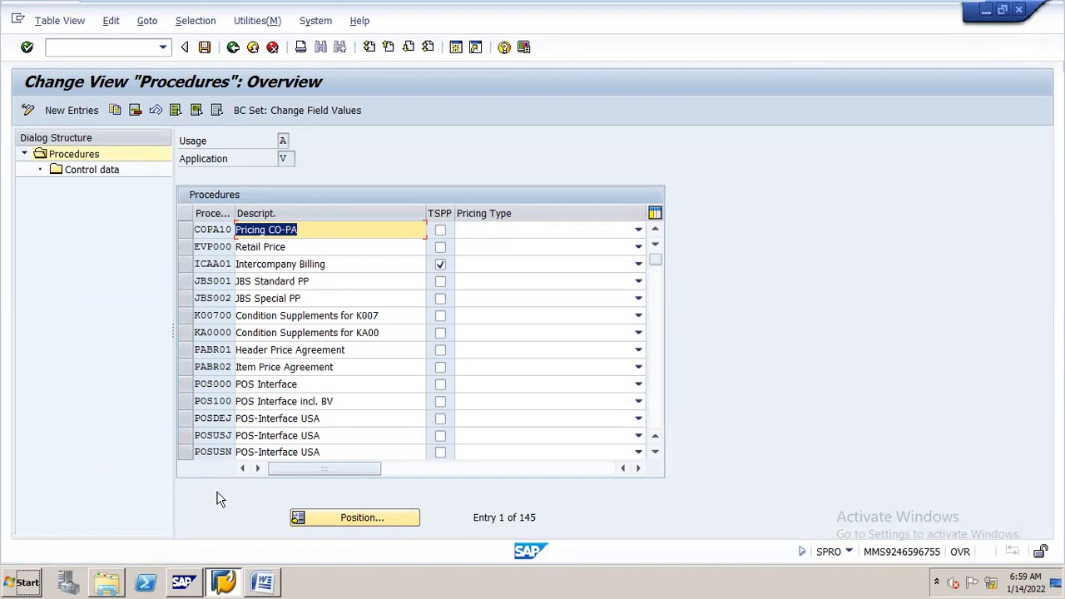
Step: Find procedure RVAA01 in the procedures overview and open its control data
click(336, 515)
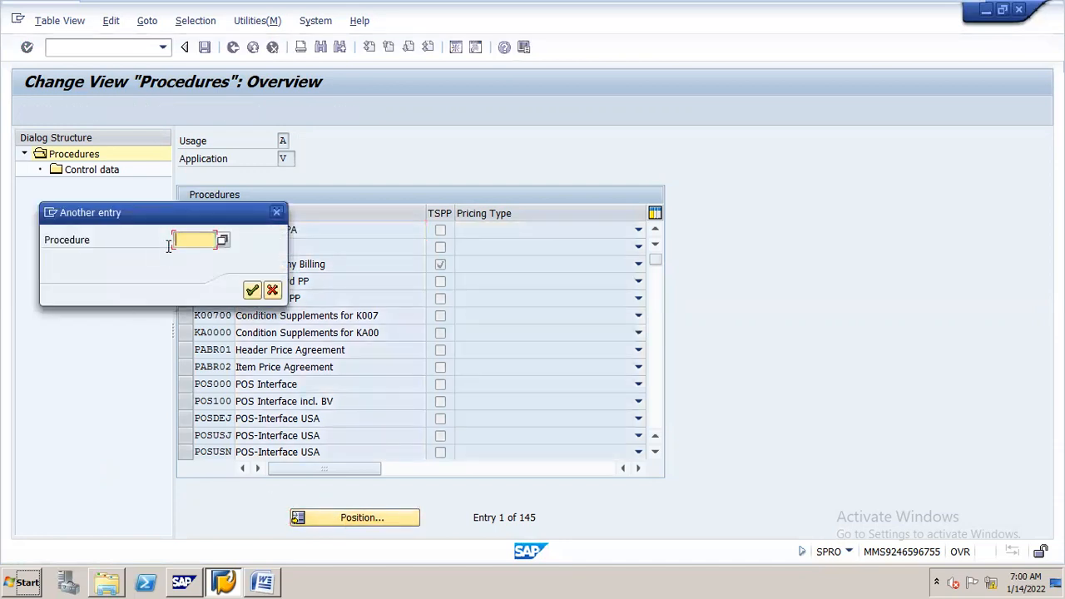
text(R)
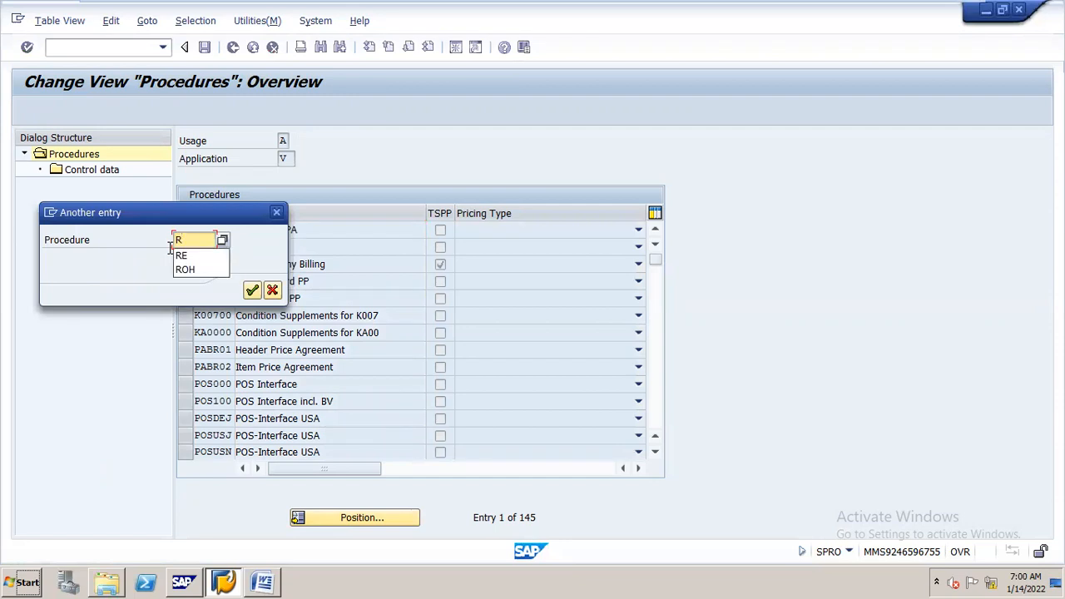
text(VAA01)
key(Return)
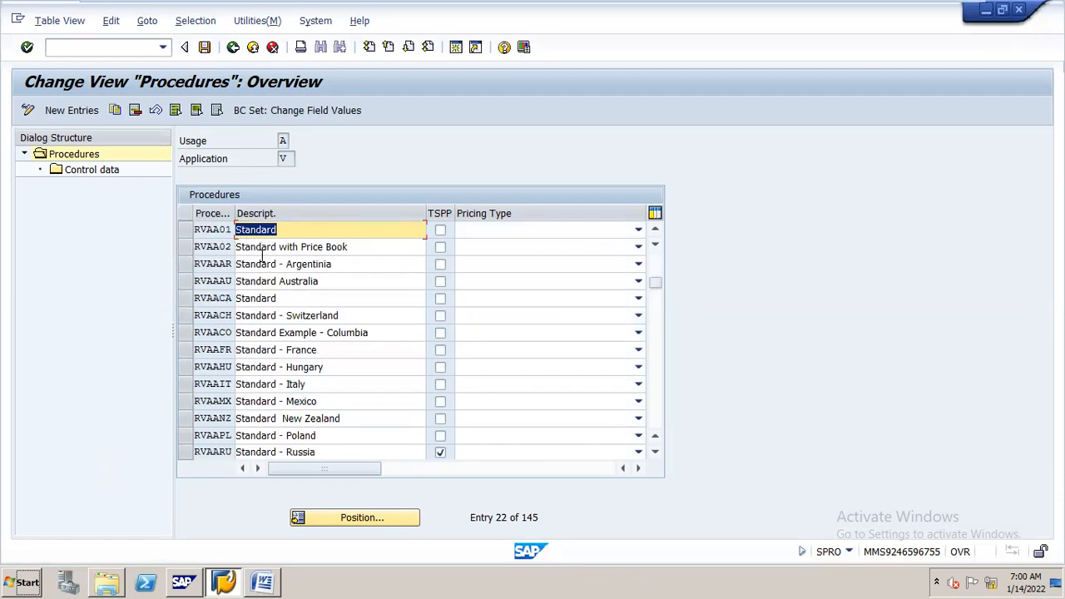
click(188, 234)
double_click(98, 171)
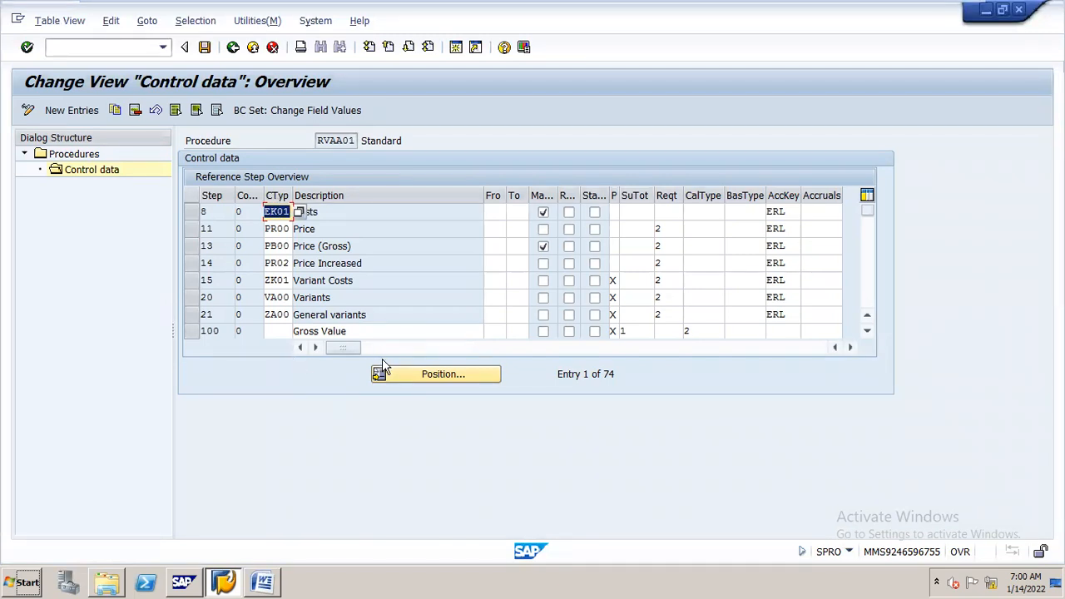
Step: Position the RVAA01 control data at step 92, and reposition it at step 920
click(397, 379)
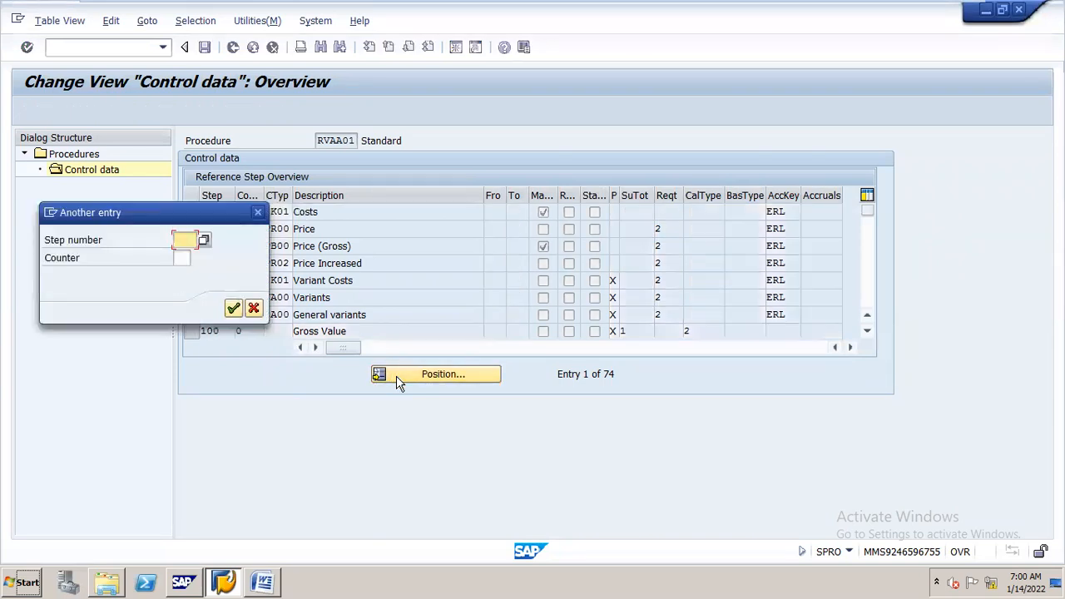
key(BackSpace)
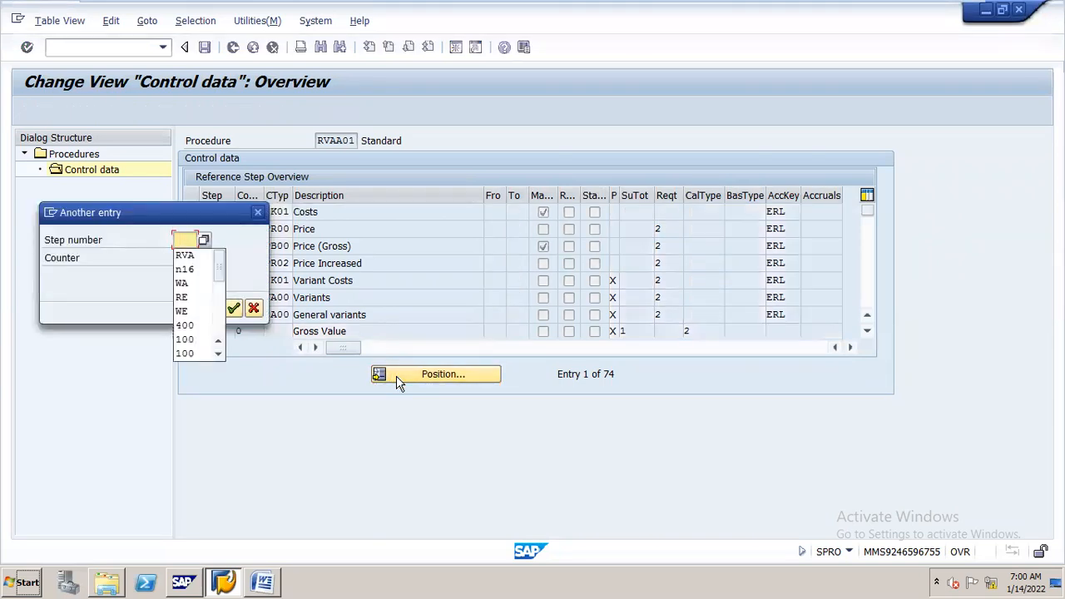
text(100)
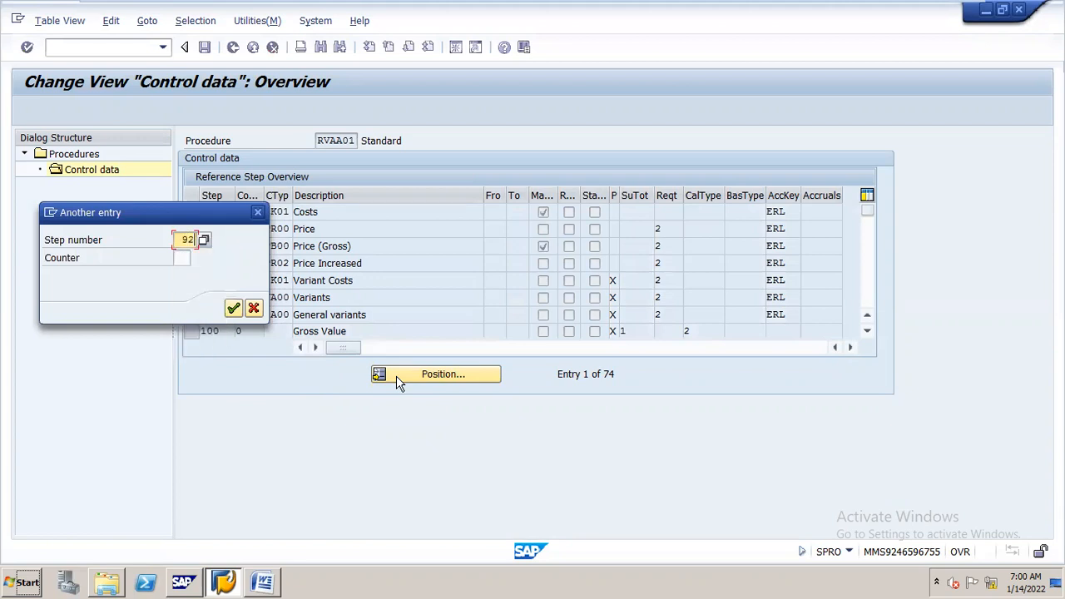
key(Return)
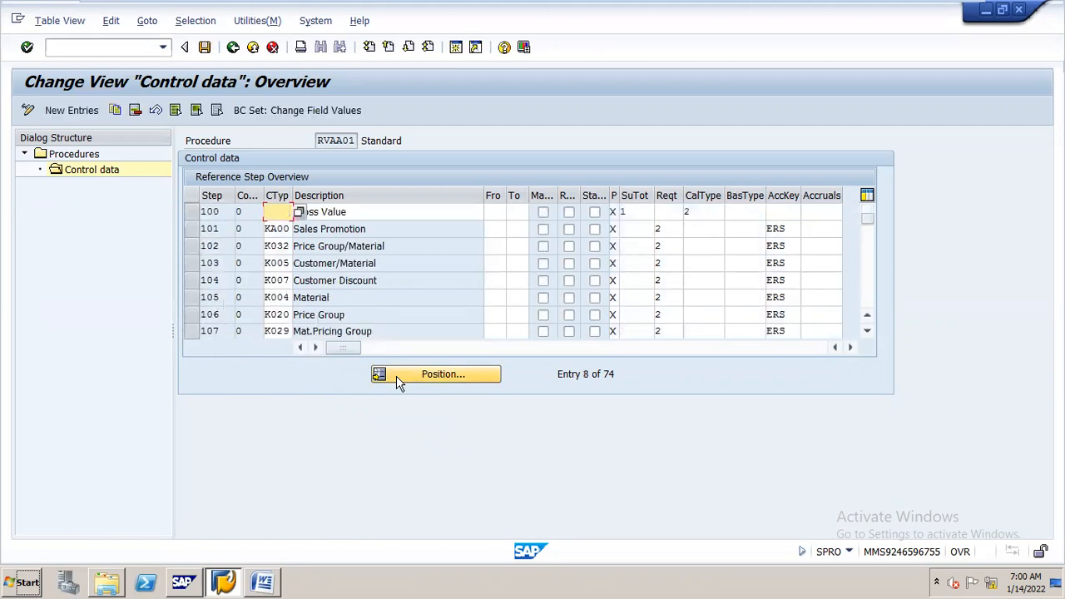
click(398, 376)
text(920)
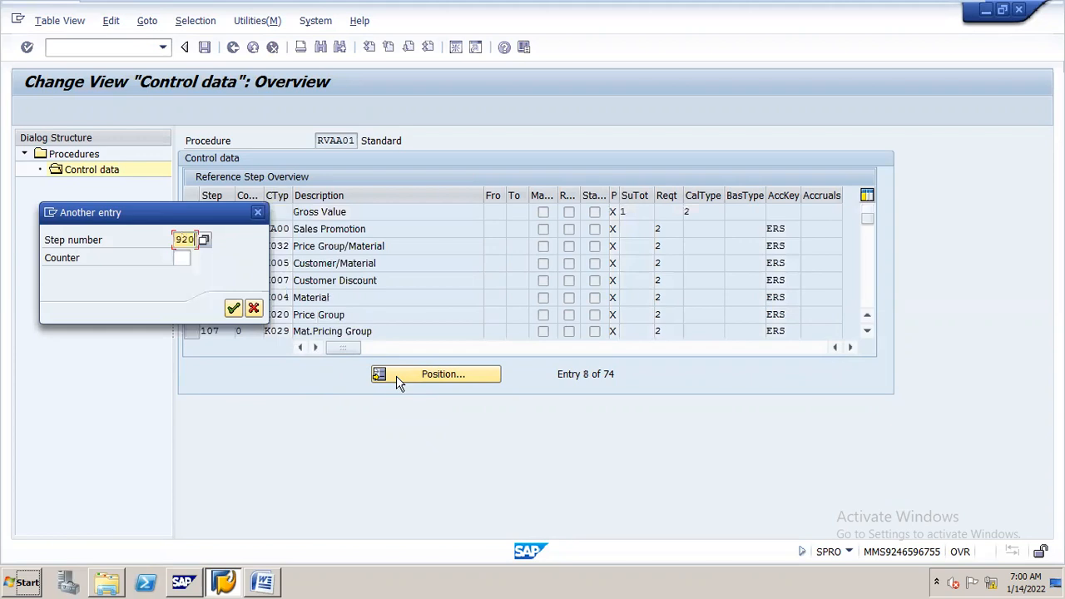
key(Return)
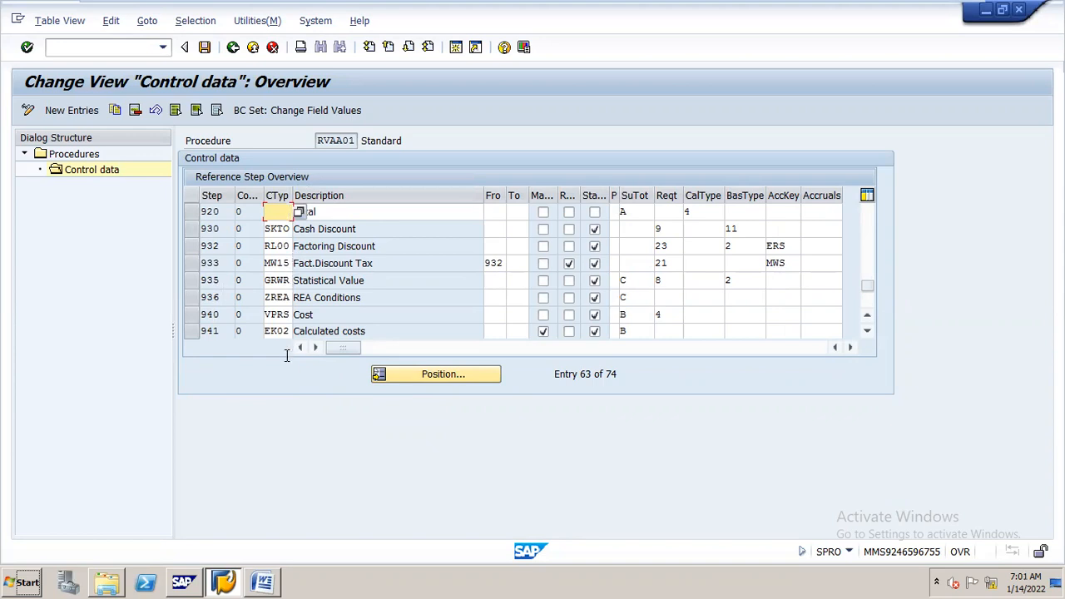
click(469, 373)
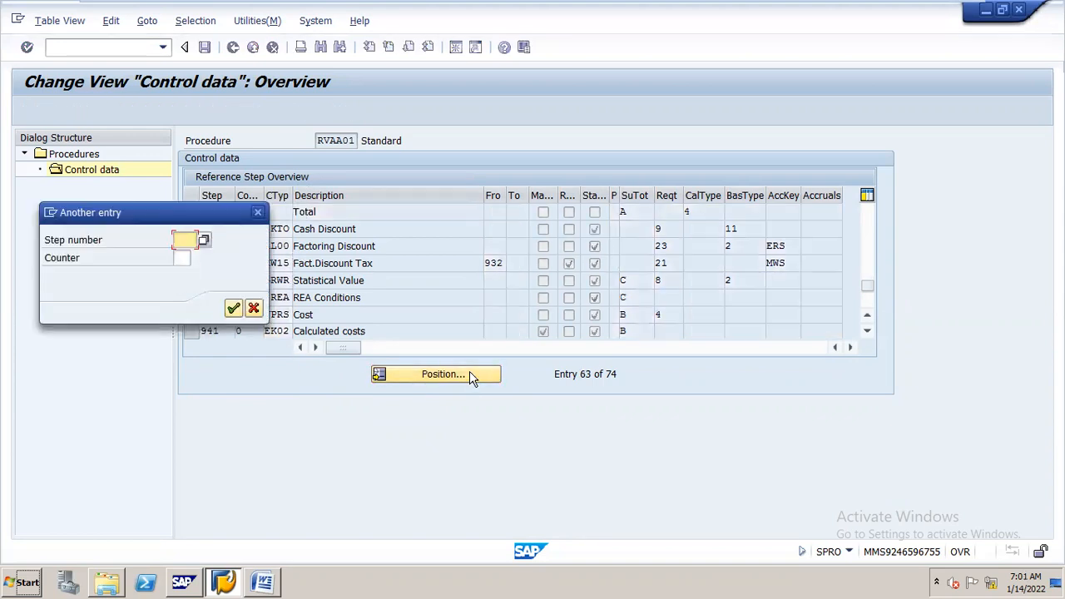
click(258, 213)
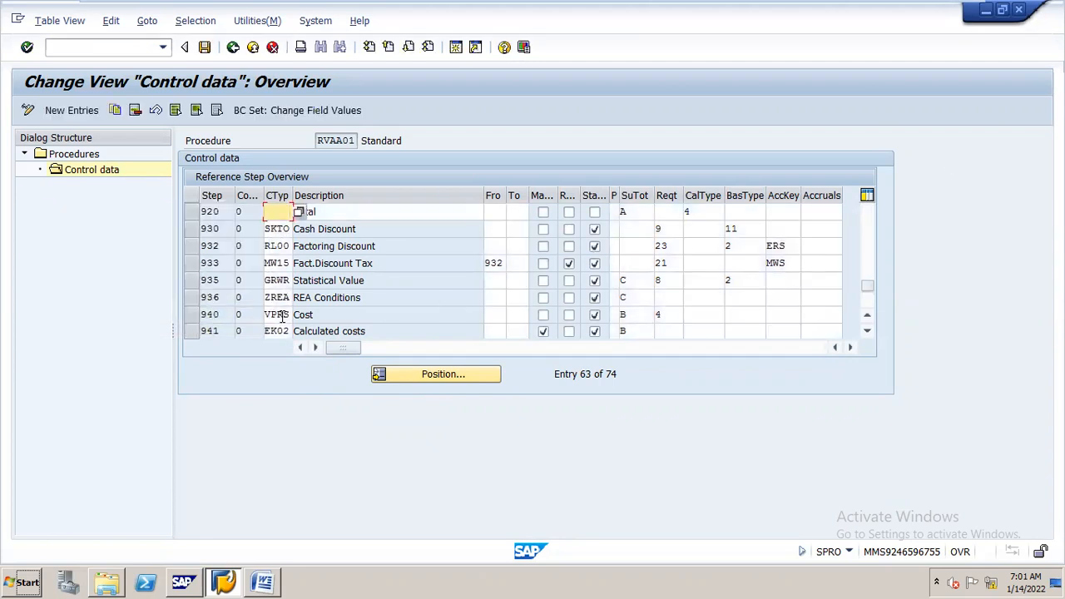
Step: Examine the condition types from the Factoring Discount row to the end of the RVAA01 control data
click(276, 243)
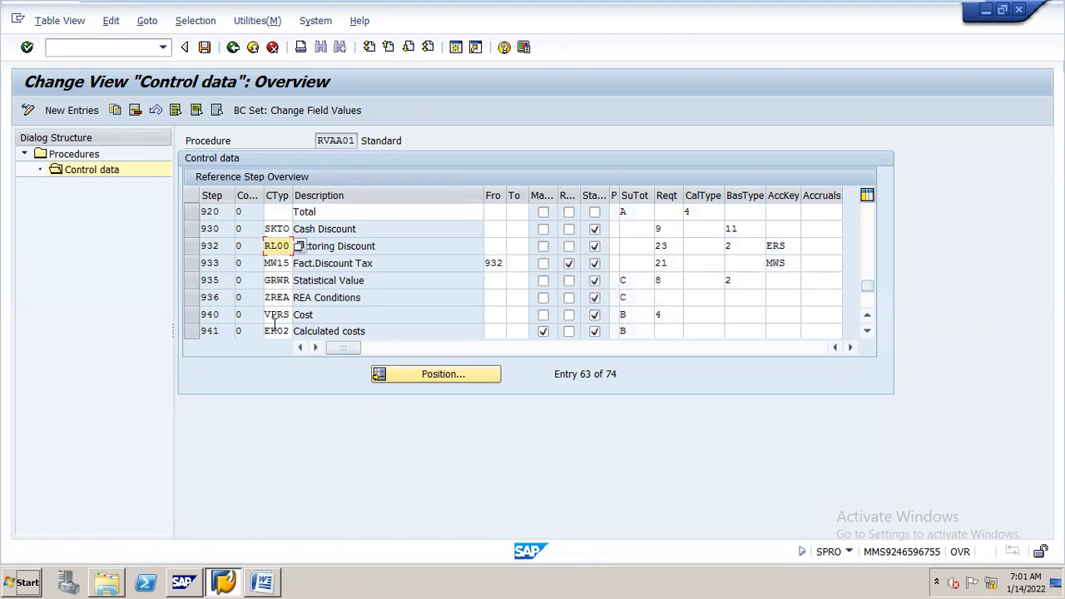
key(Down)
key(Down)
key(Down)
key(Down)
key(Down)
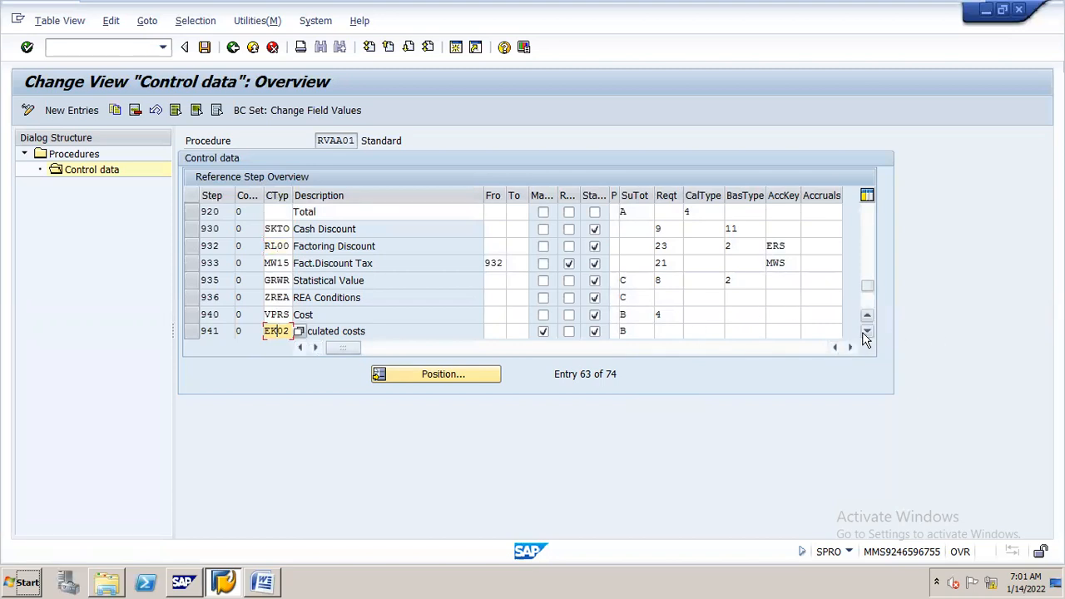
click(866, 333)
click(867, 332)
click(866, 333)
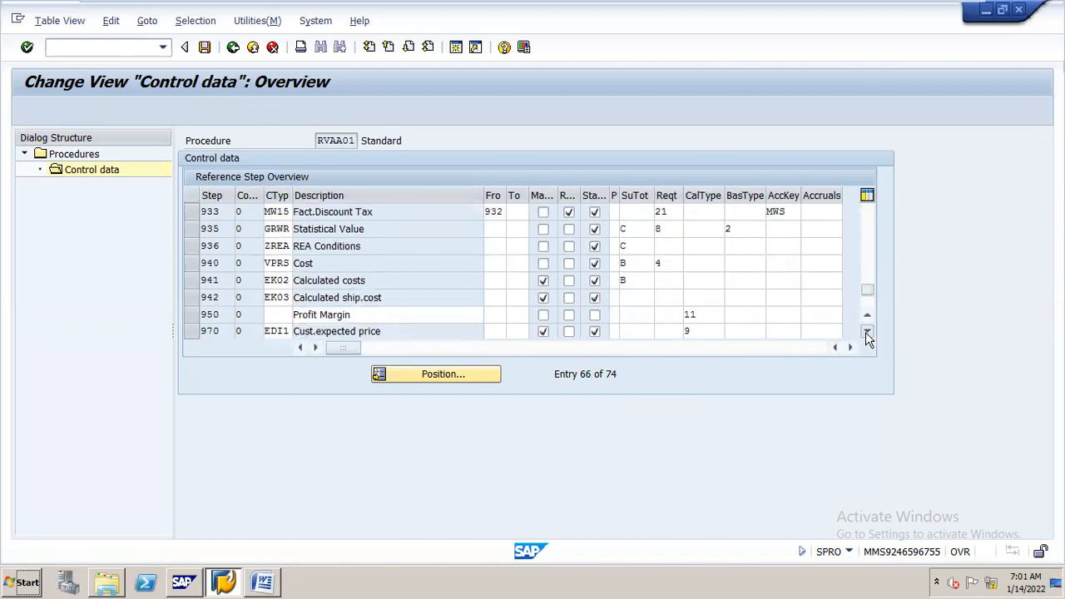
click(866, 333)
click(866, 332)
click(866, 333)
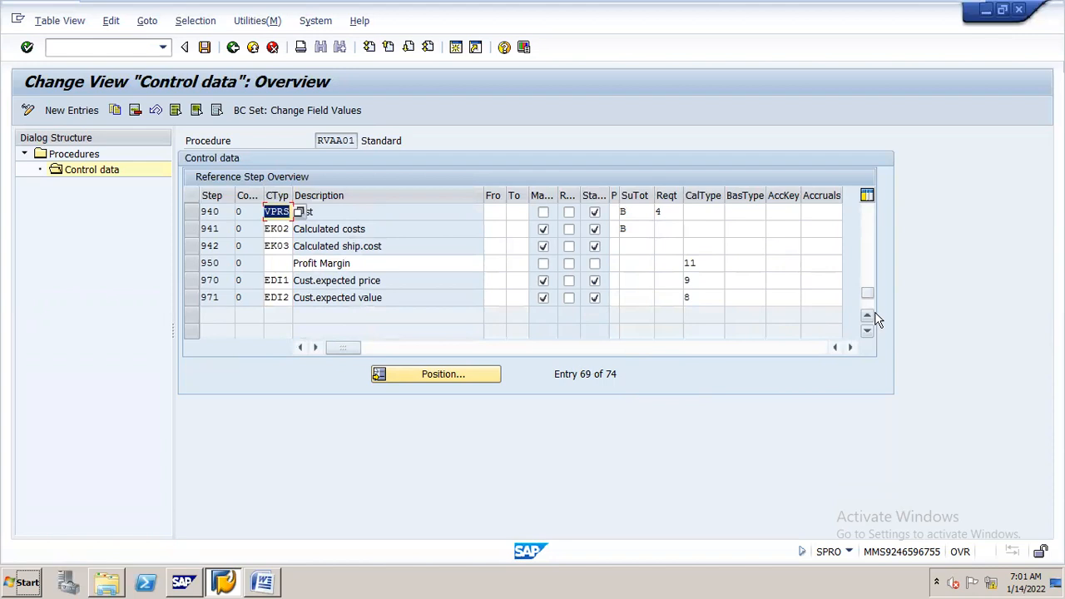
Step: Review the preceding control data rows back up to the down payment settlement at step 911
click(867, 316)
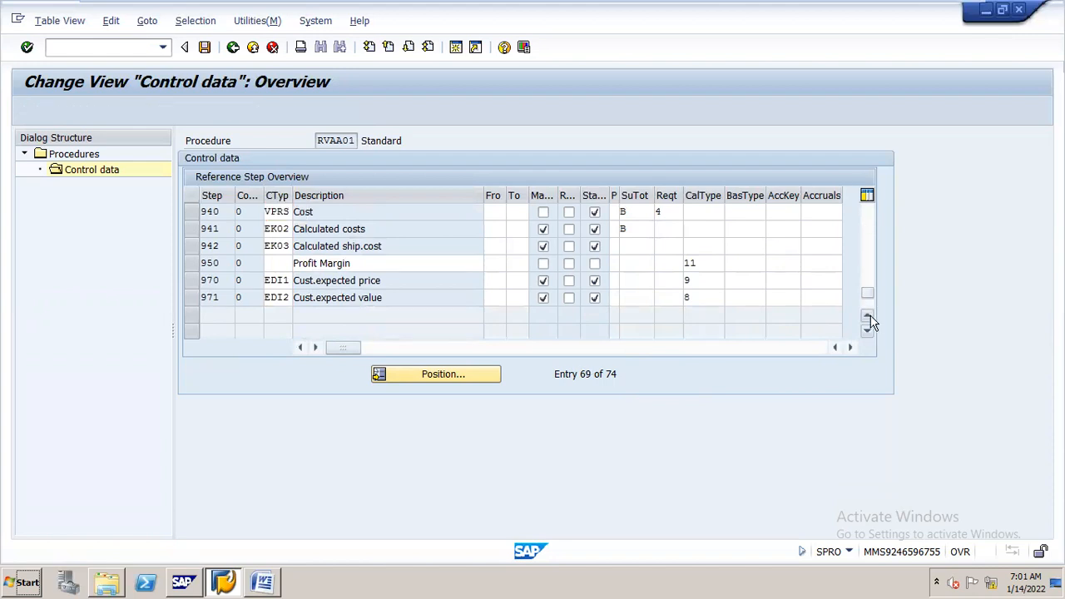
click(867, 317)
click(867, 316)
click(867, 316)
click(867, 316)
click(867, 316)
click(867, 316)
click(867, 316)
click(867, 316)
click(867, 316)
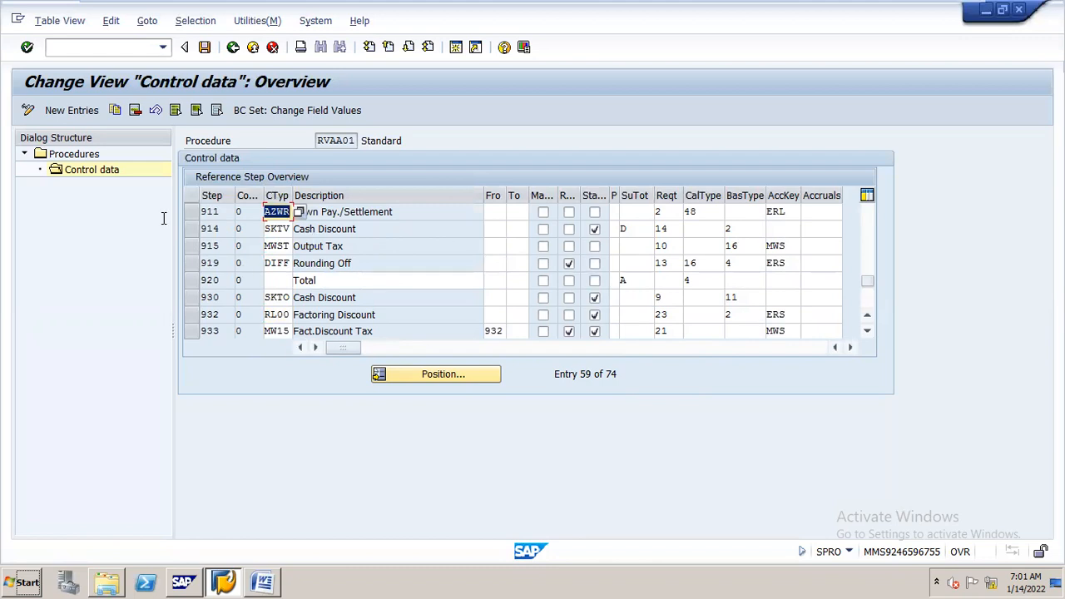
Step: Return to the procedures overview, reopen the control data of RVAA01 and go to its first entry
click(233, 47)
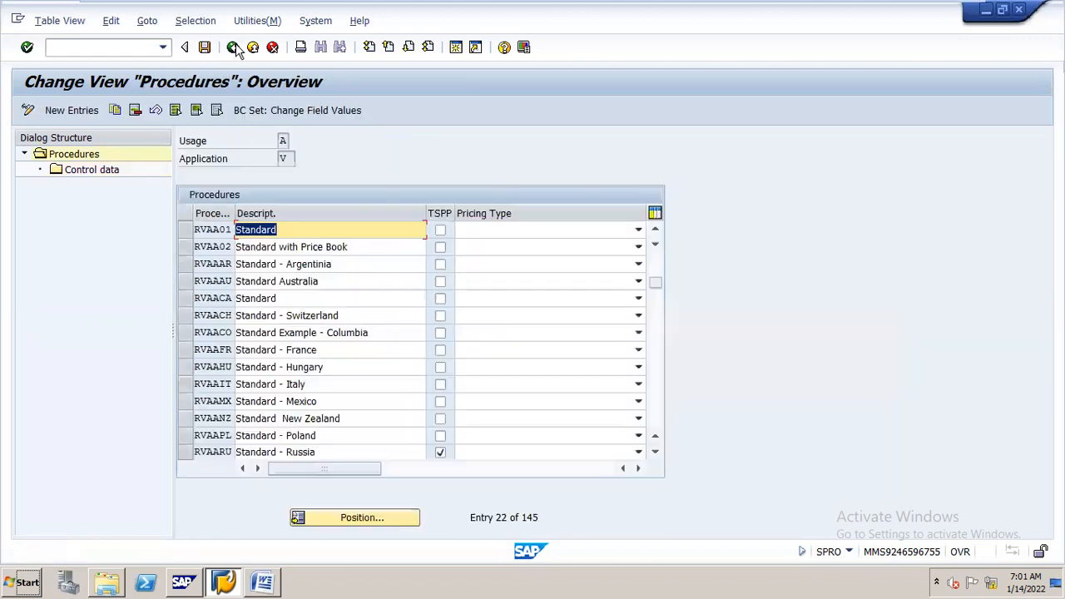
click(186, 232)
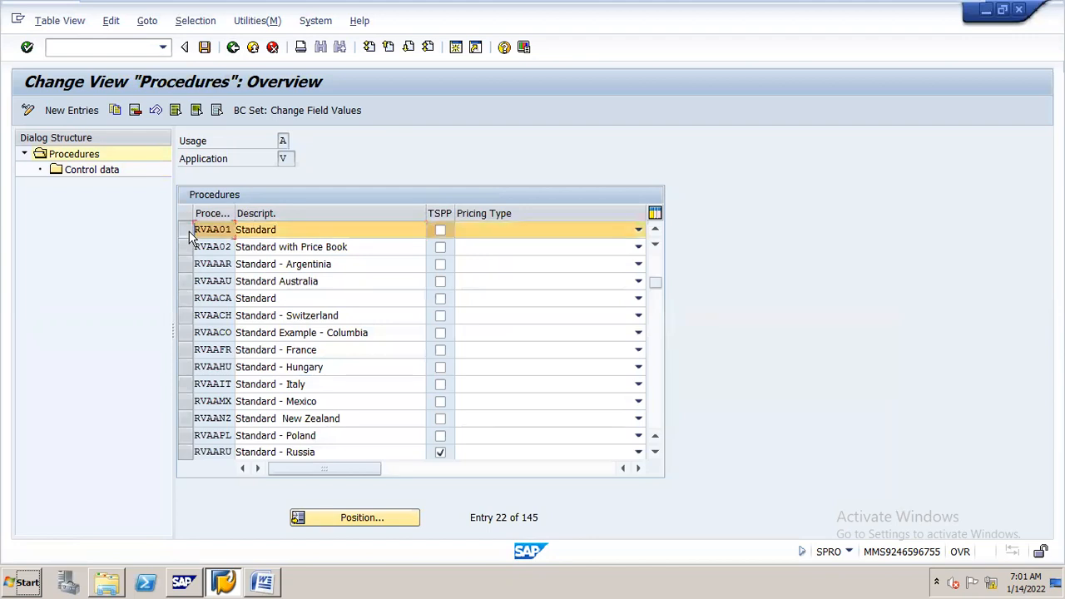
click(111, 170)
double_click(107, 167)
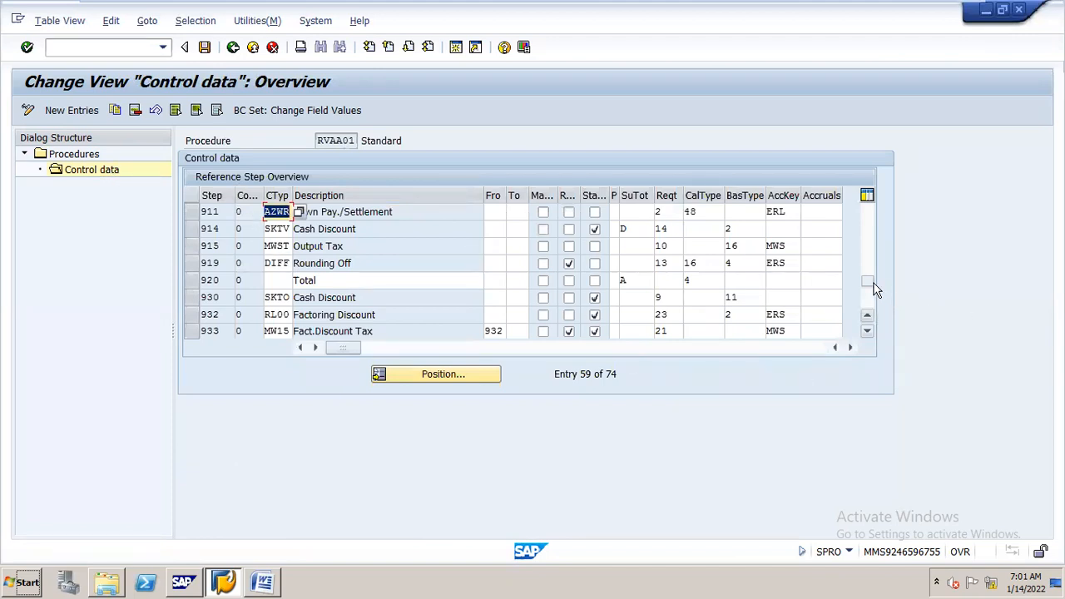
click(865, 198)
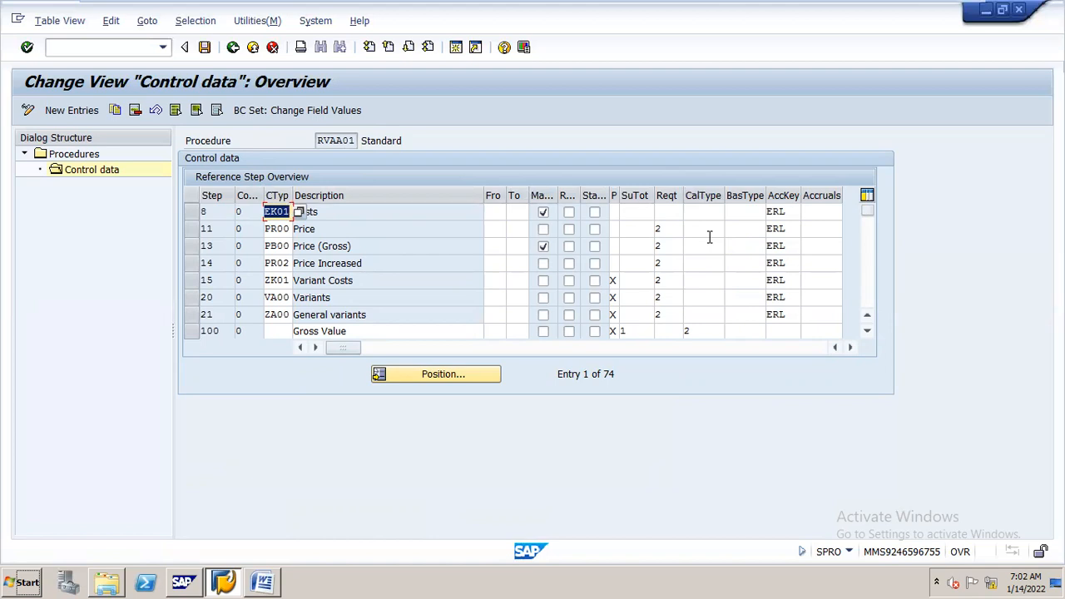
Step: Locate step 915, inspect the required flags of Output Tax and Rounding Off, and return to the first control data entry
click(417, 376)
text(915)
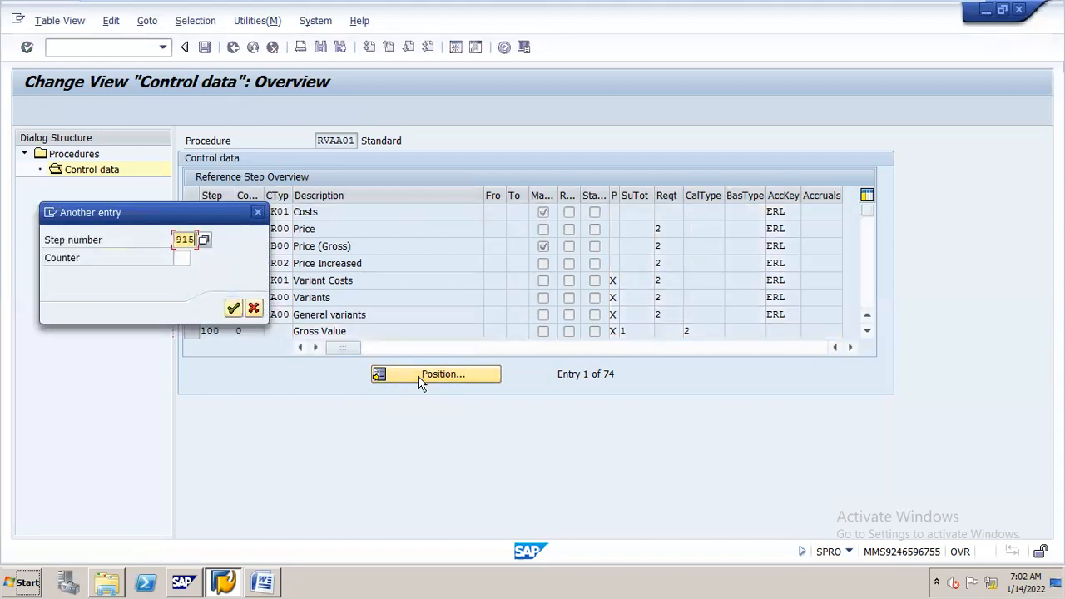
key(Return)
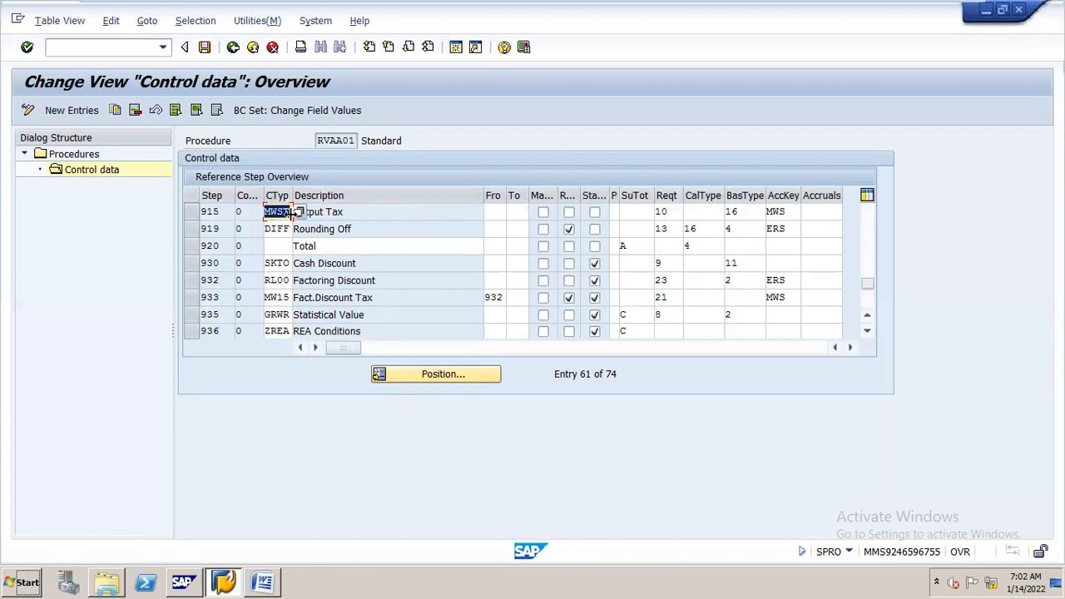
click(567, 214)
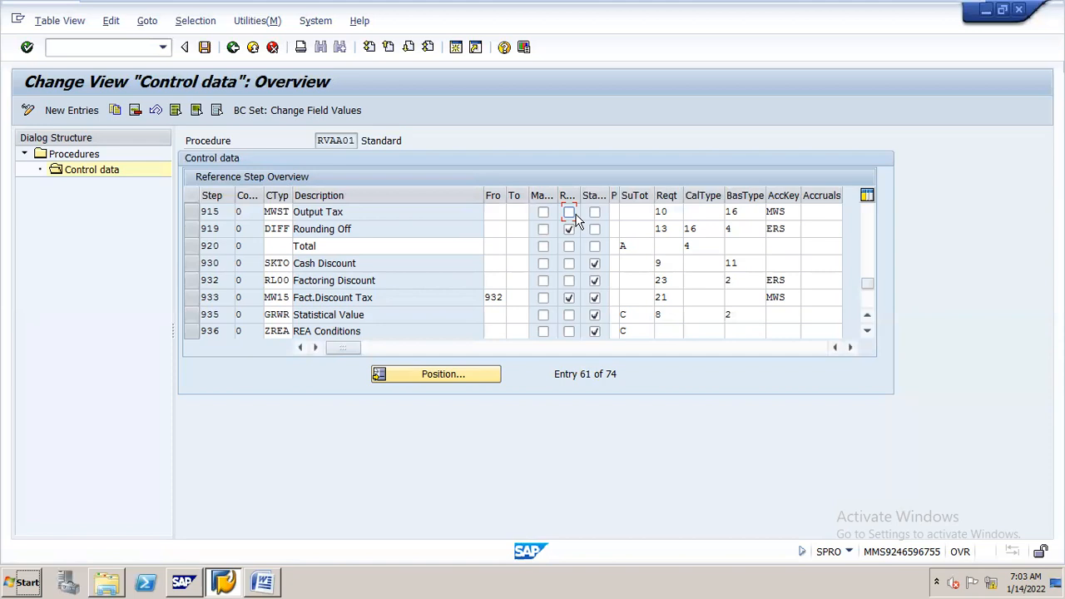
click(568, 228)
click(569, 226)
drag(867, 282, 867, 212)
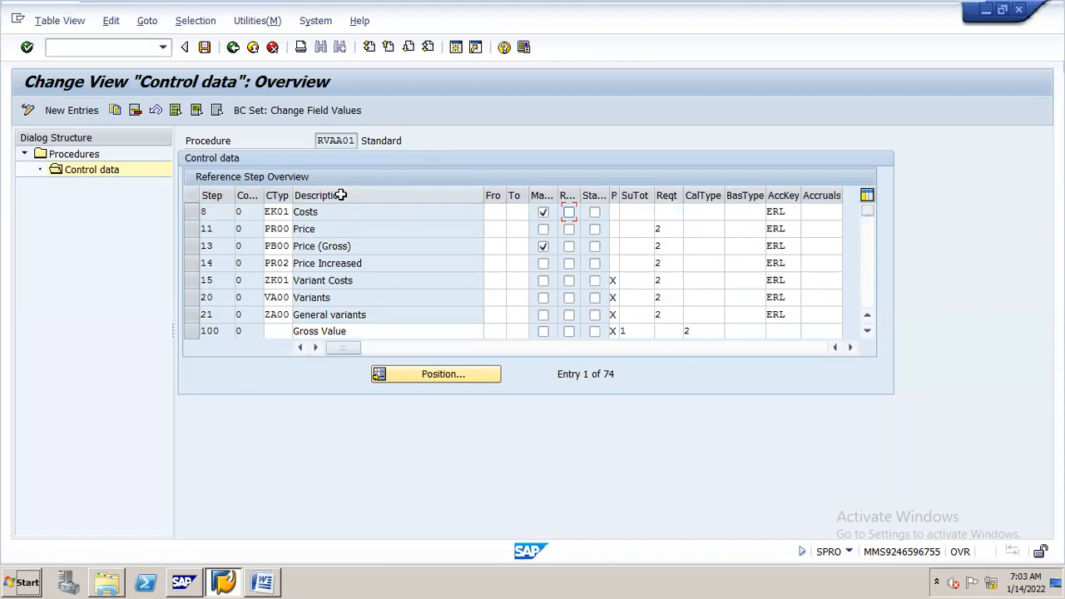
Step: Check the pricing procedure items in the Word checklist, and return to the Procedures overview in SAP
click(263, 582)
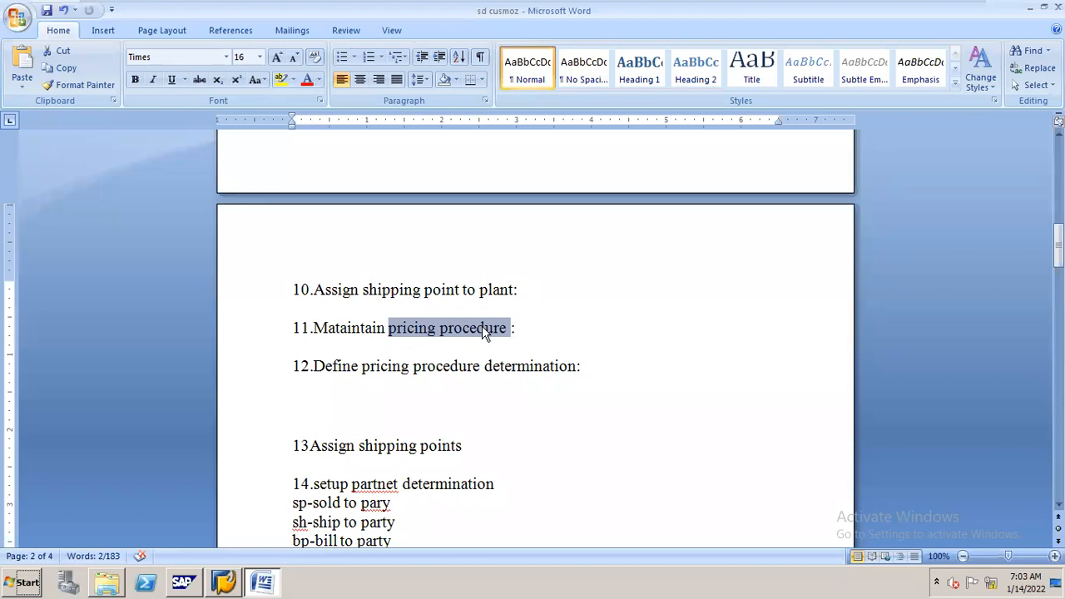
key(alt+Tab)
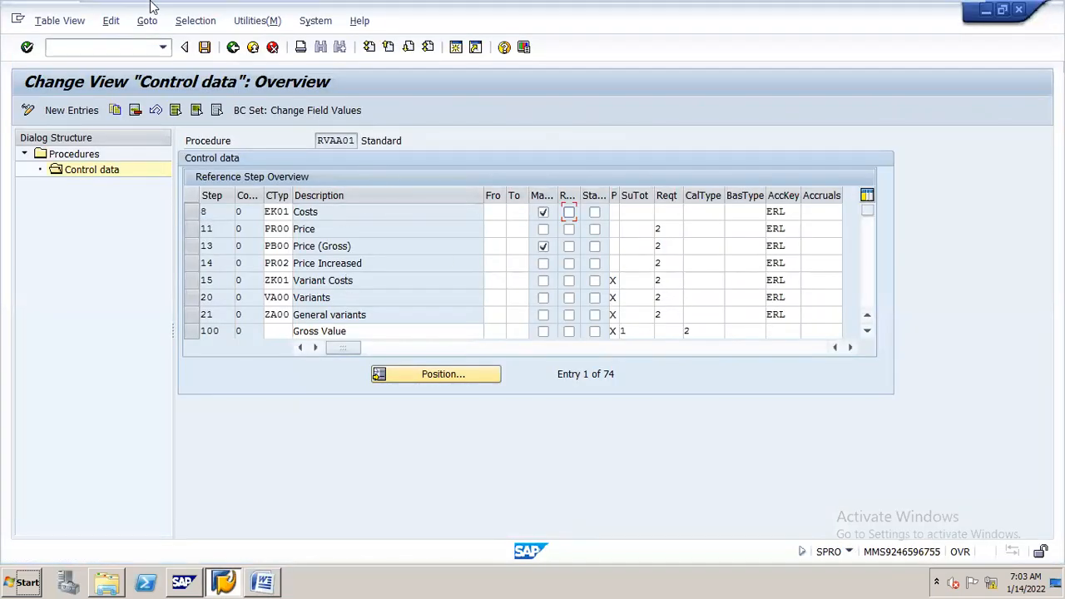
click(233, 48)
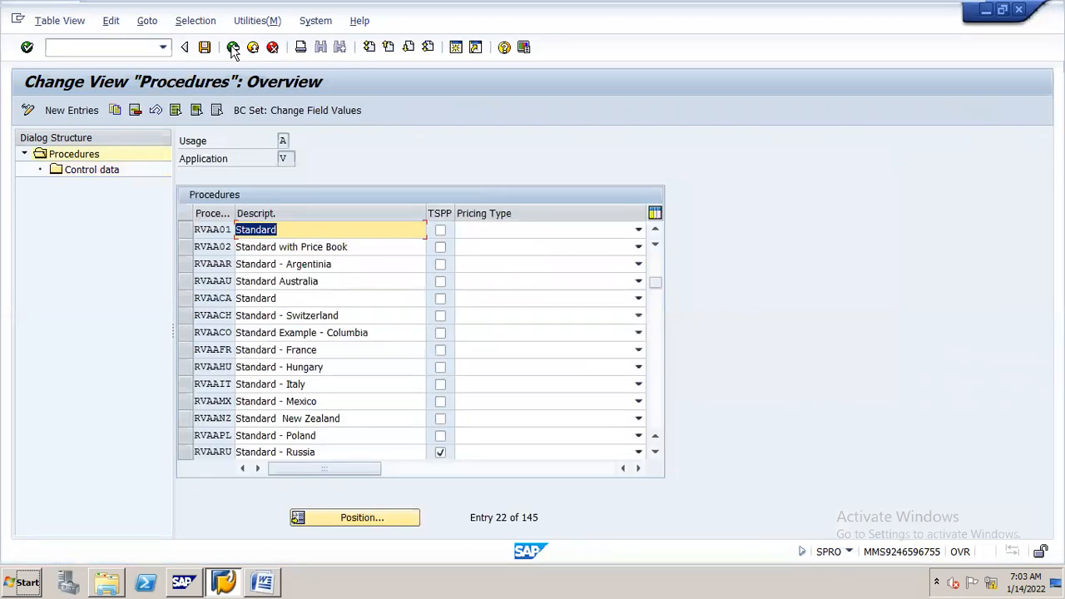
Step: Leave the procedures overview, review the entries under Define document pricing procedure, and return to the activity selection
click(233, 47)
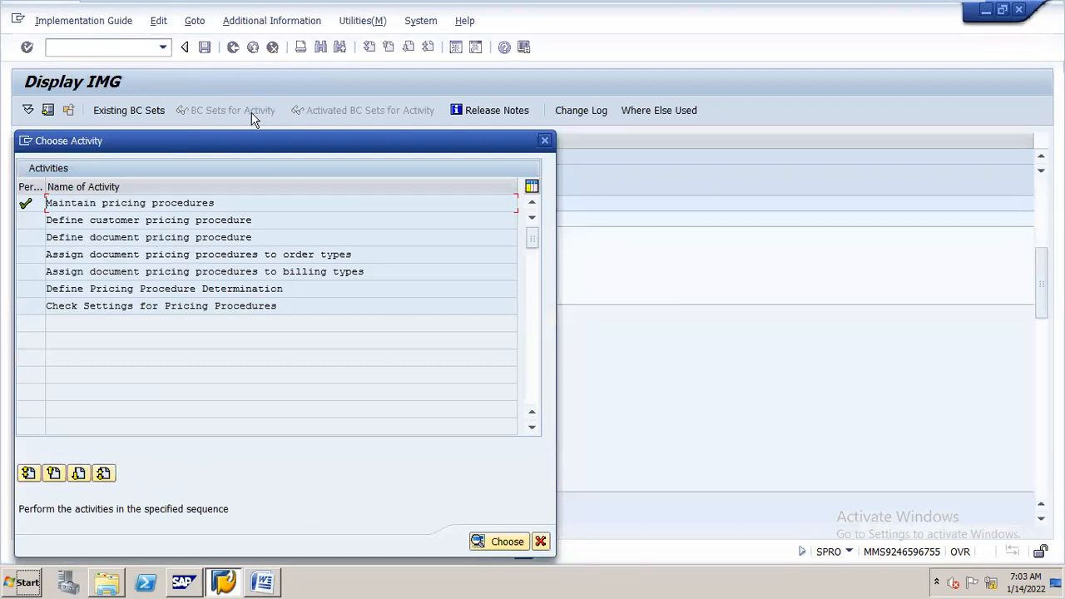
drag(251, 137, 396, 107)
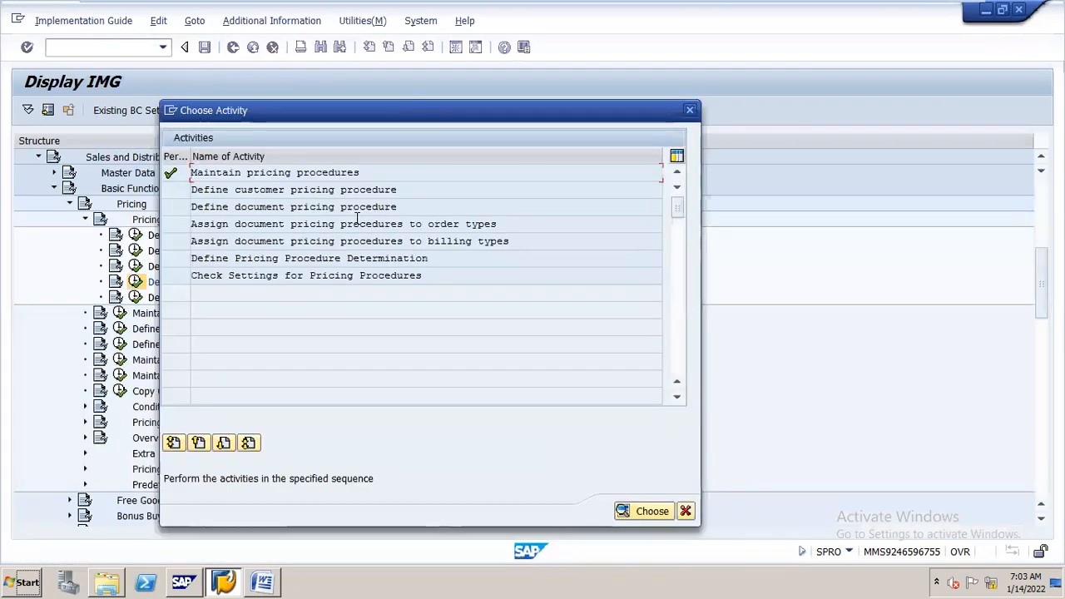
double_click(274, 211)
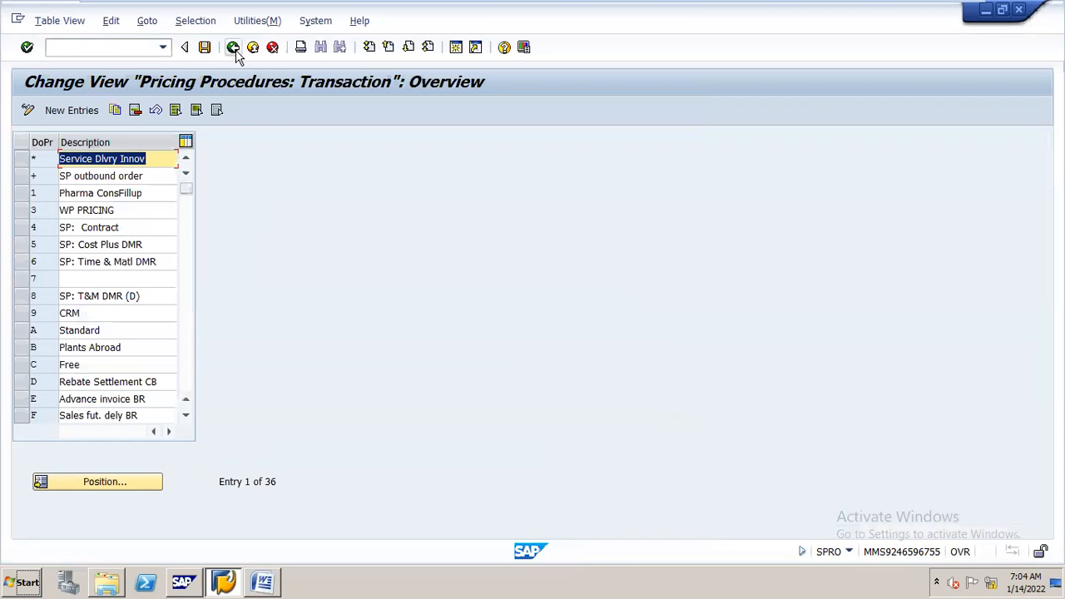
click(233, 46)
Step: Open Define Pricing Procedure Determination and start a new entry with sales organization N16S and distribution channel N1
drag(215, 141, 460, 92)
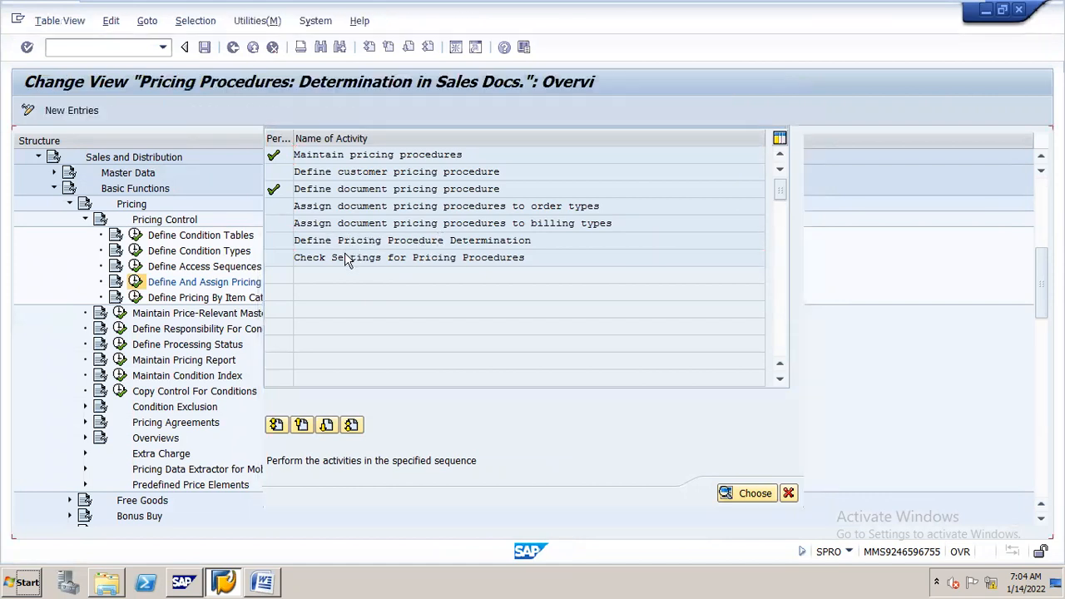
click(71, 111)
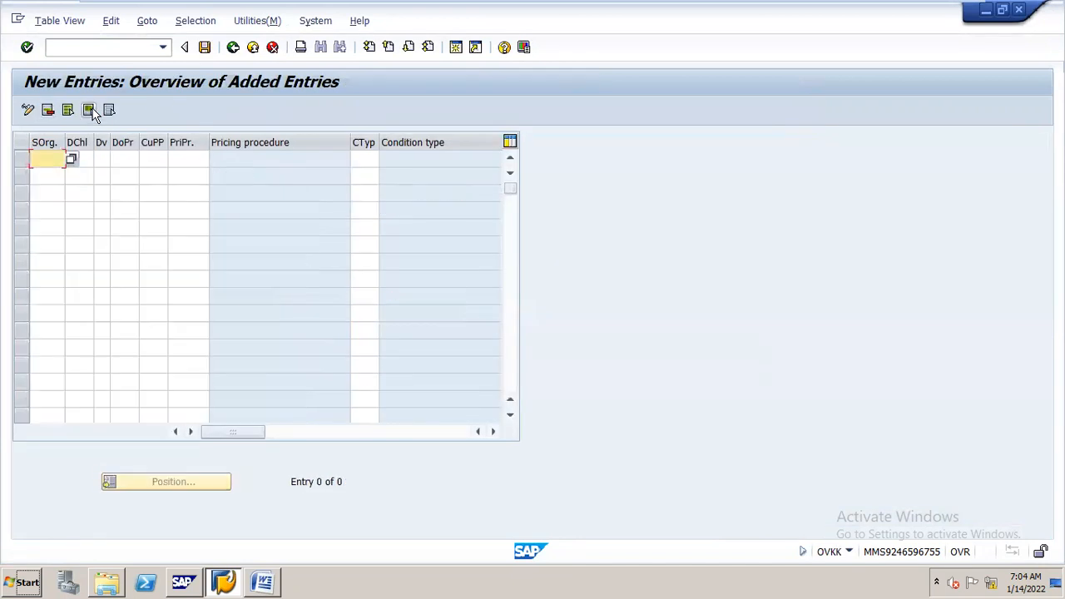
text(N16S)
key(Tab)
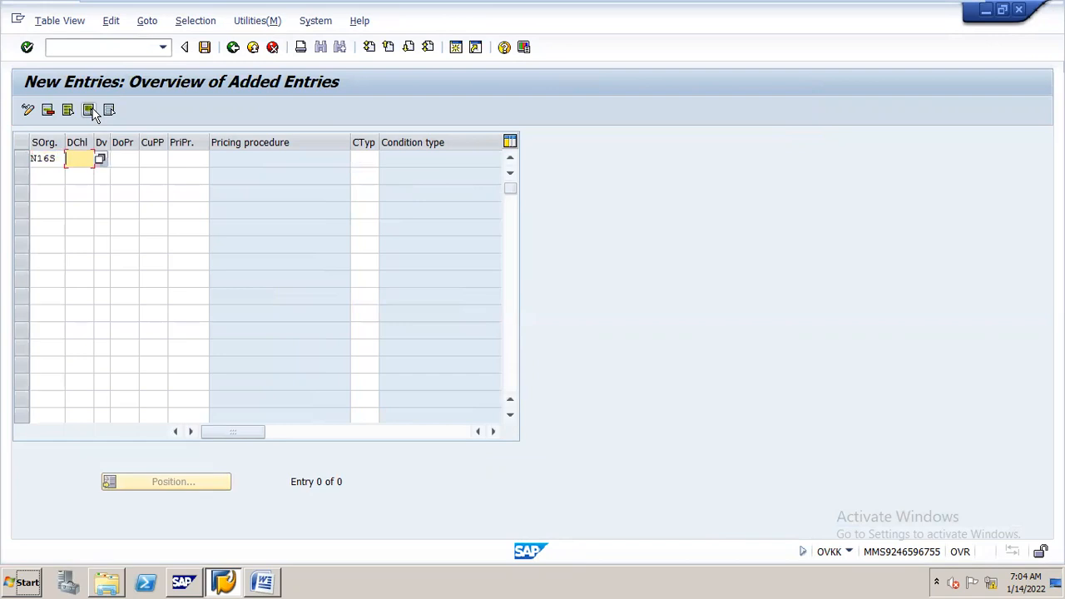
text(N1)
key(Tab)
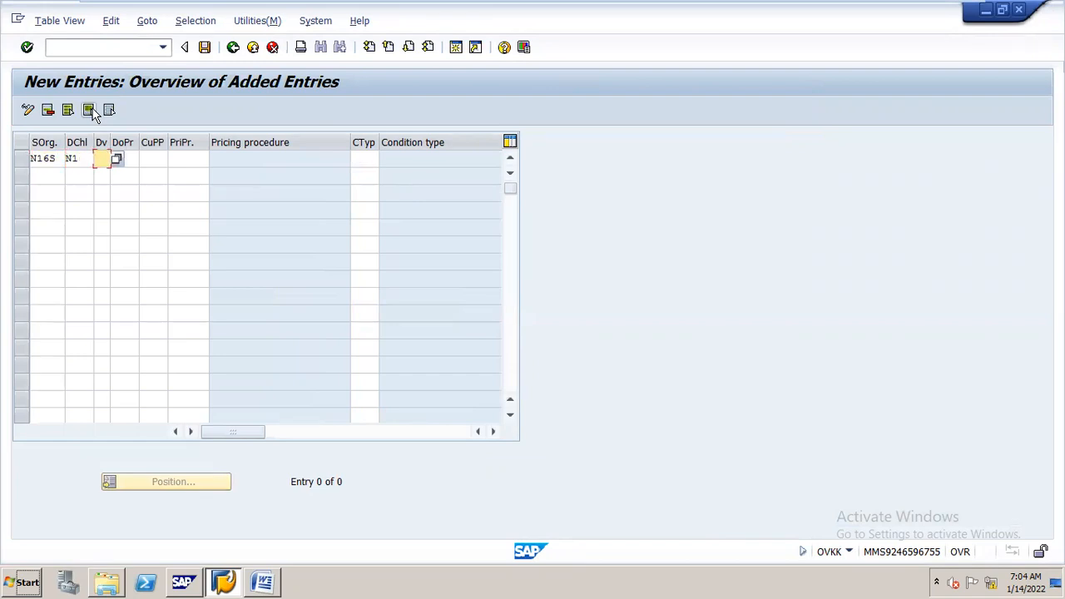
Step: Complete the new entry for sales organization N16S with division N1 and pricing procedure RVAA01
text(N1)
click(198, 161)
text(RV)
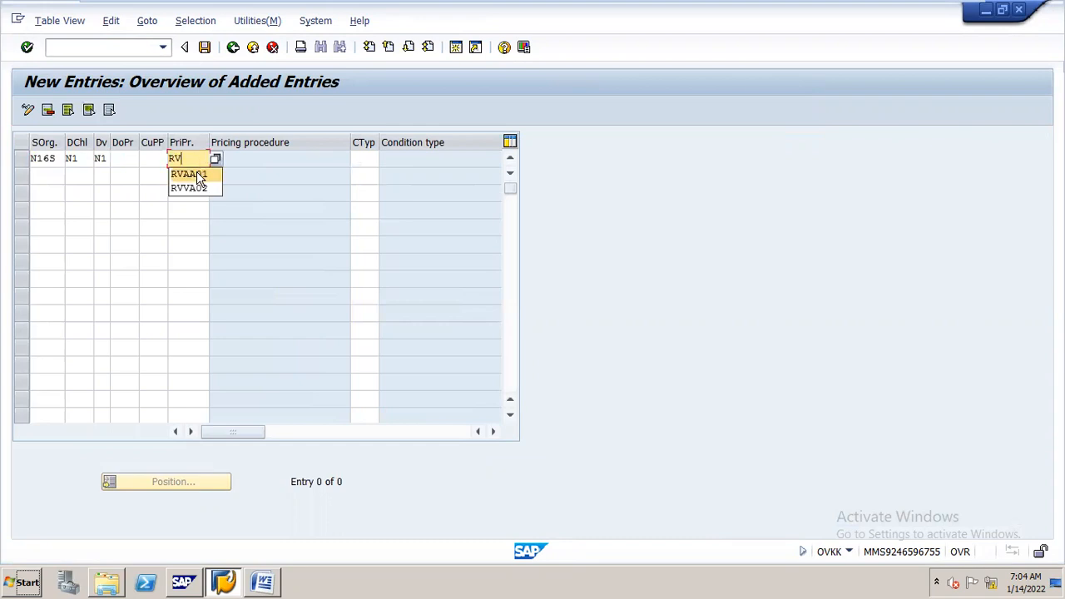
click(198, 175)
Step: Set the new entry's document pricing procedure to A (Standard) from the list of possible values
click(126, 158)
click(145, 159)
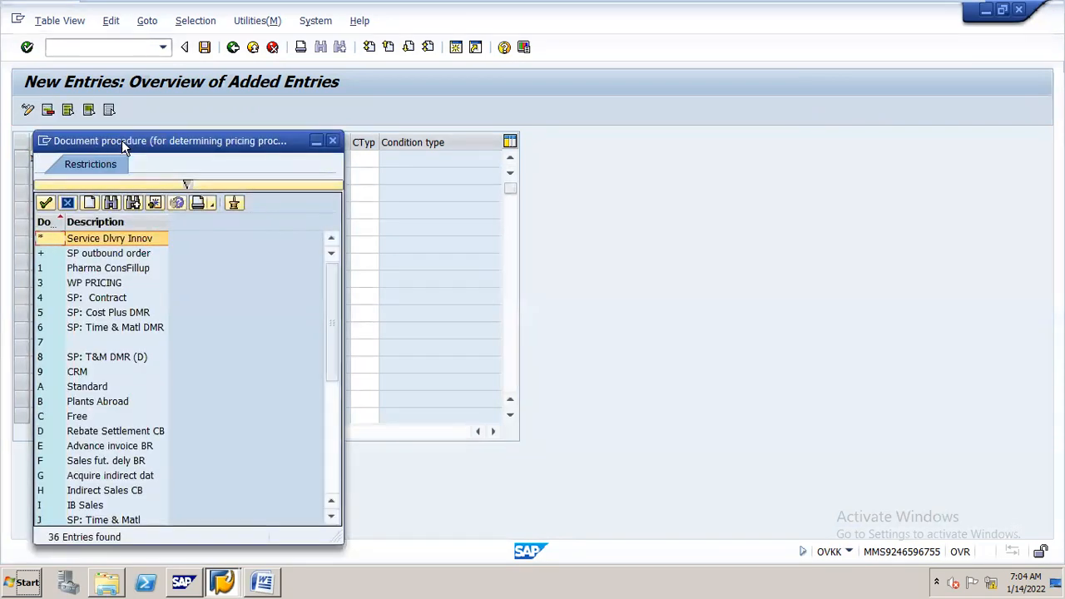
drag(131, 150, 307, 131)
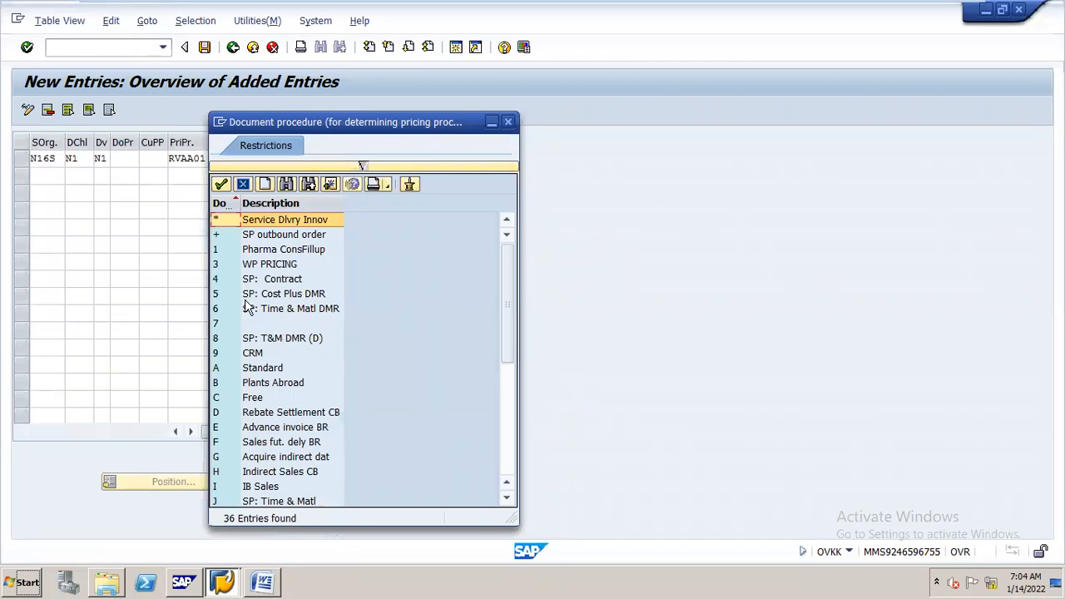
click(510, 122)
click(121, 158)
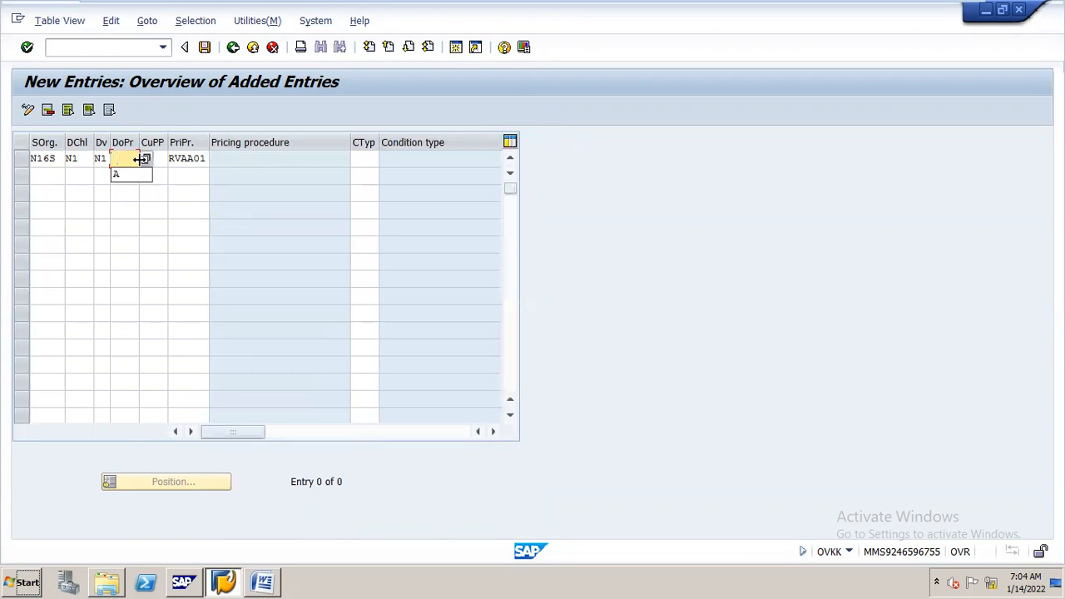
click(143, 158)
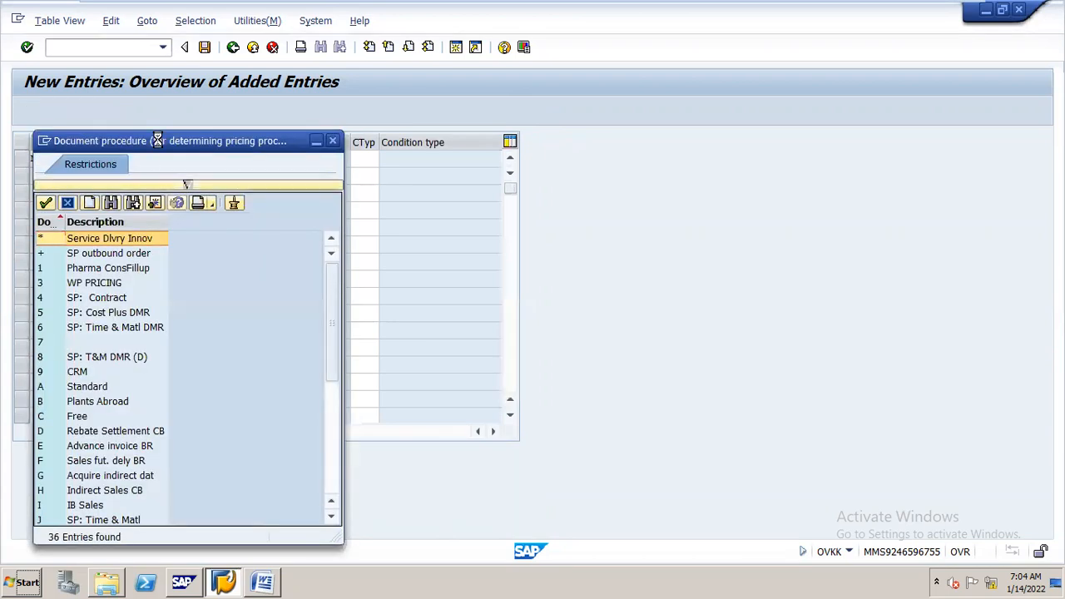
drag(161, 149, 344, 116)
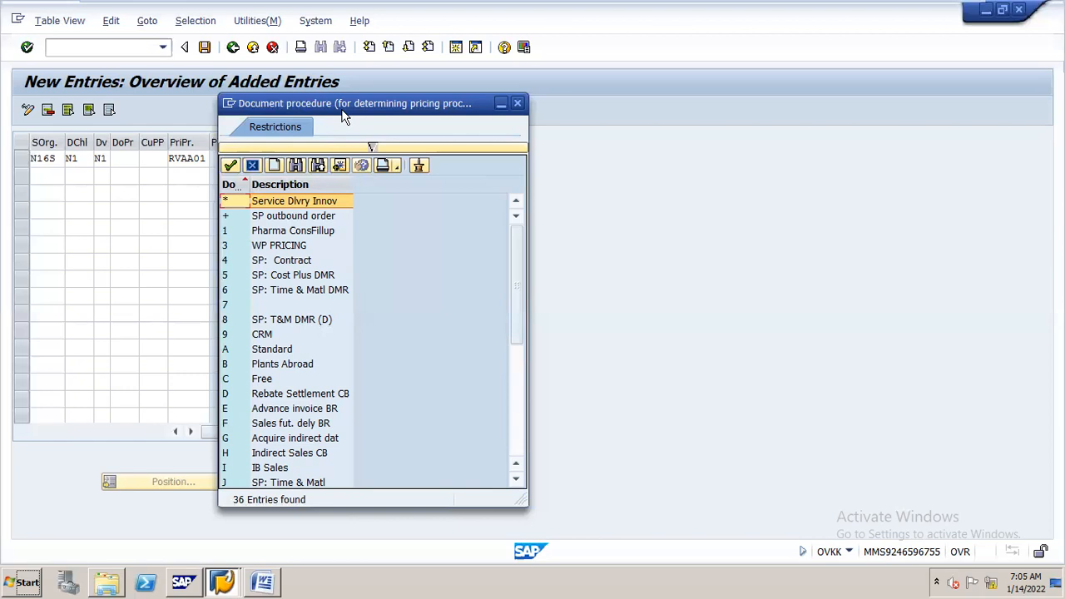
click(275, 351)
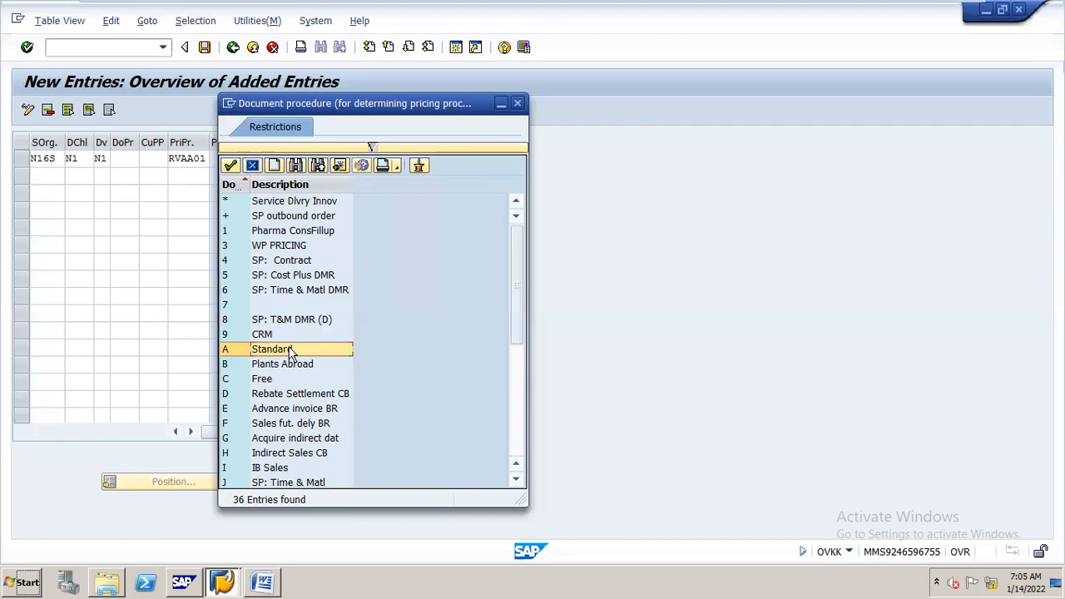
double_click(290, 349)
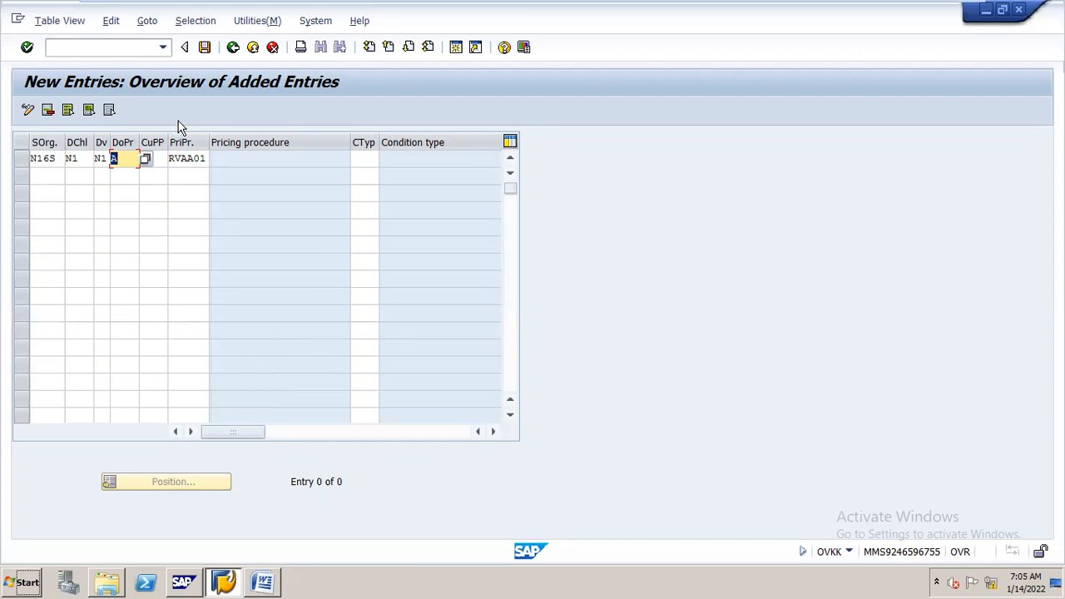
click(171, 158)
drag(170, 158, 211, 158)
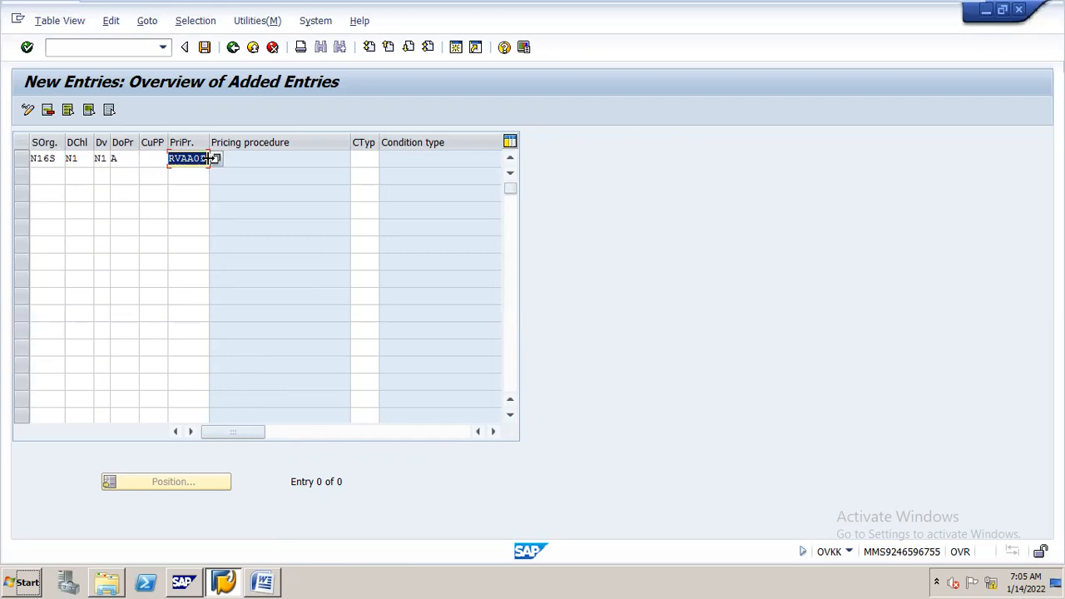
click(113, 158)
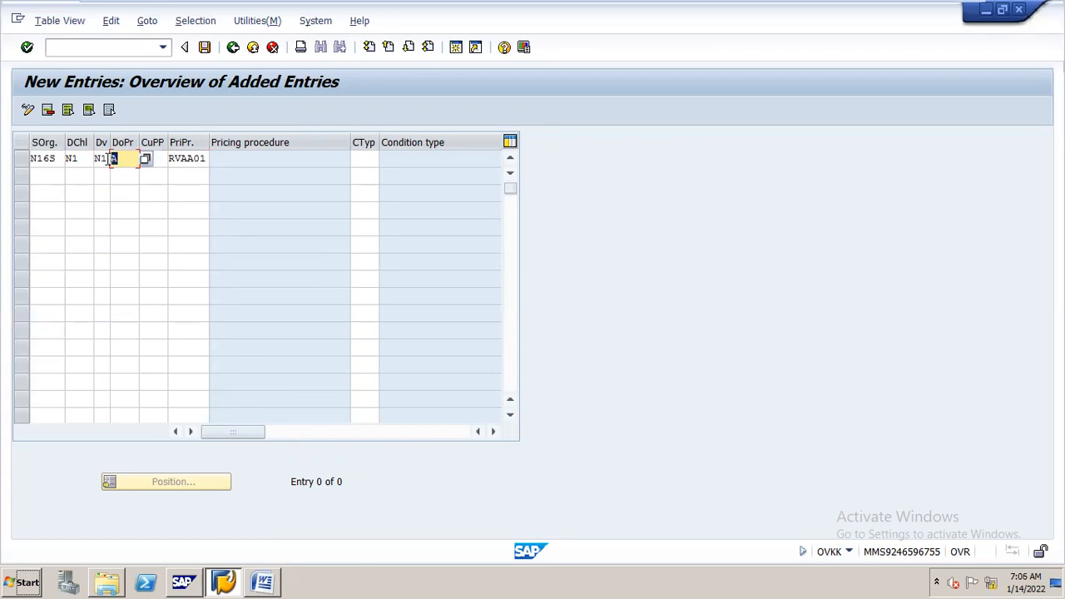
key(Delete)
text(A)
drag(172, 157, 214, 161)
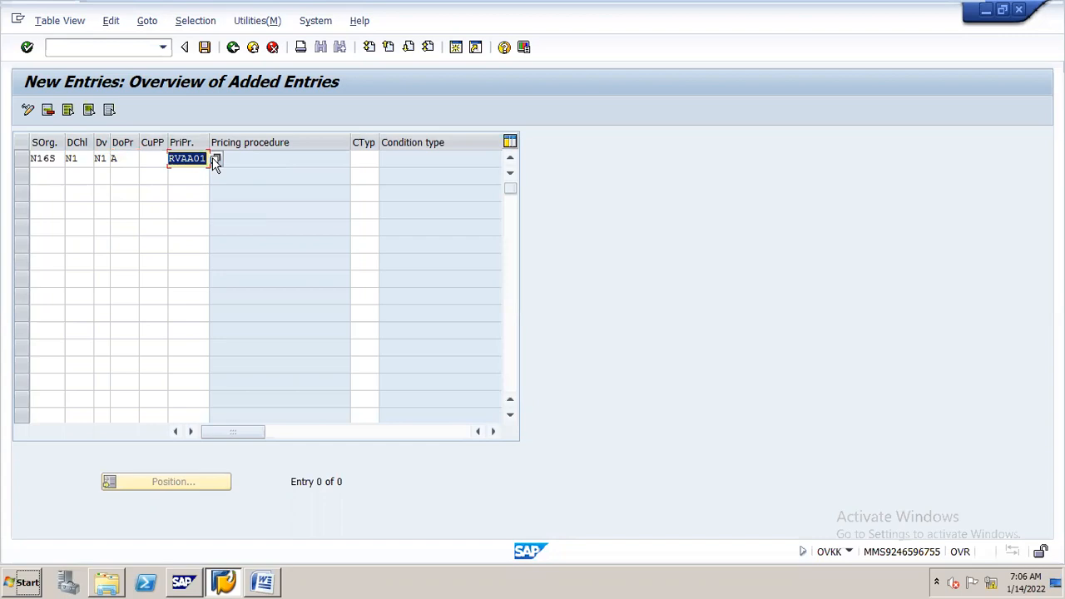
Step: Set the new entry's customer pricing procedure to 1 (Standard) from the list of possible values
click(155, 156)
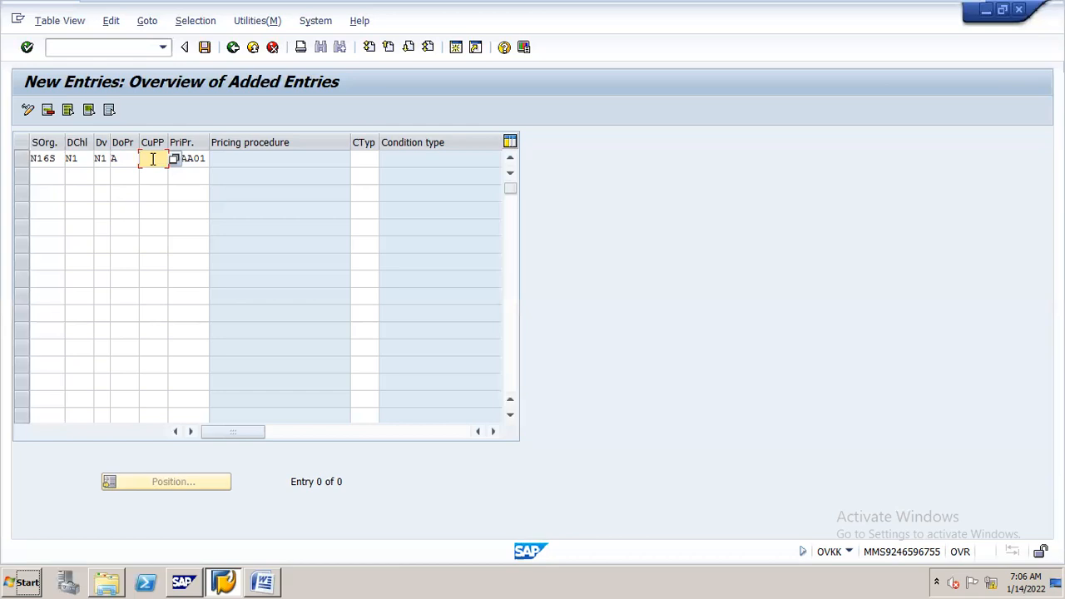
click(193, 159)
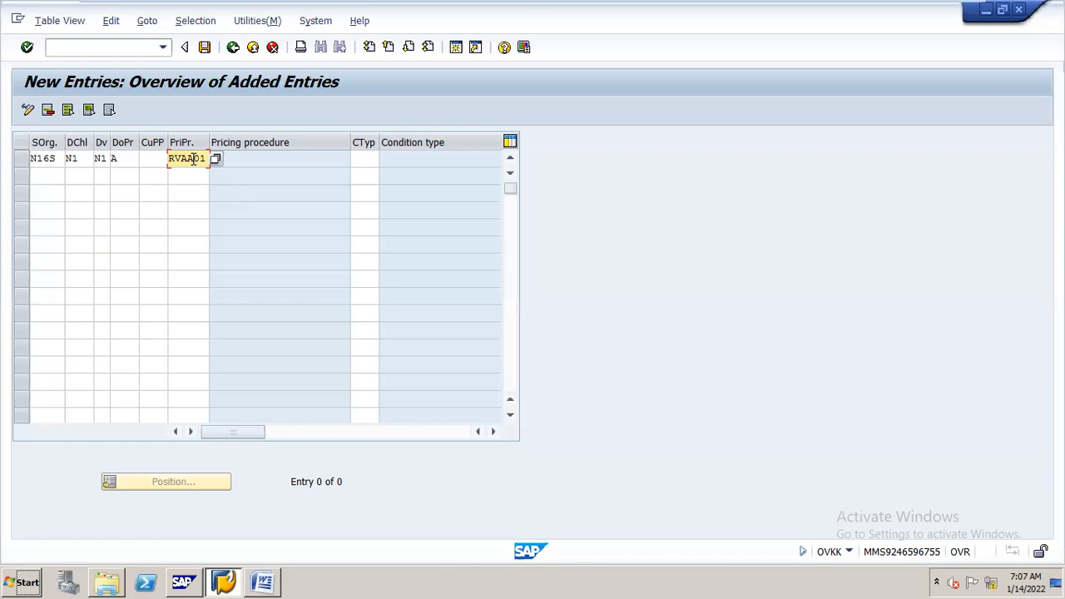
click(152, 158)
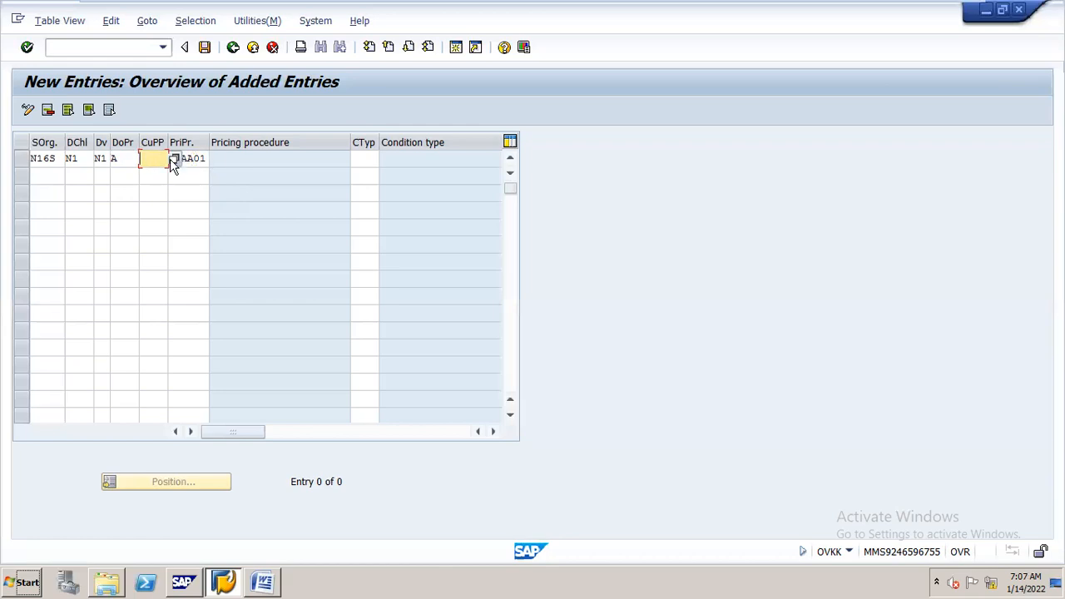
click(173, 160)
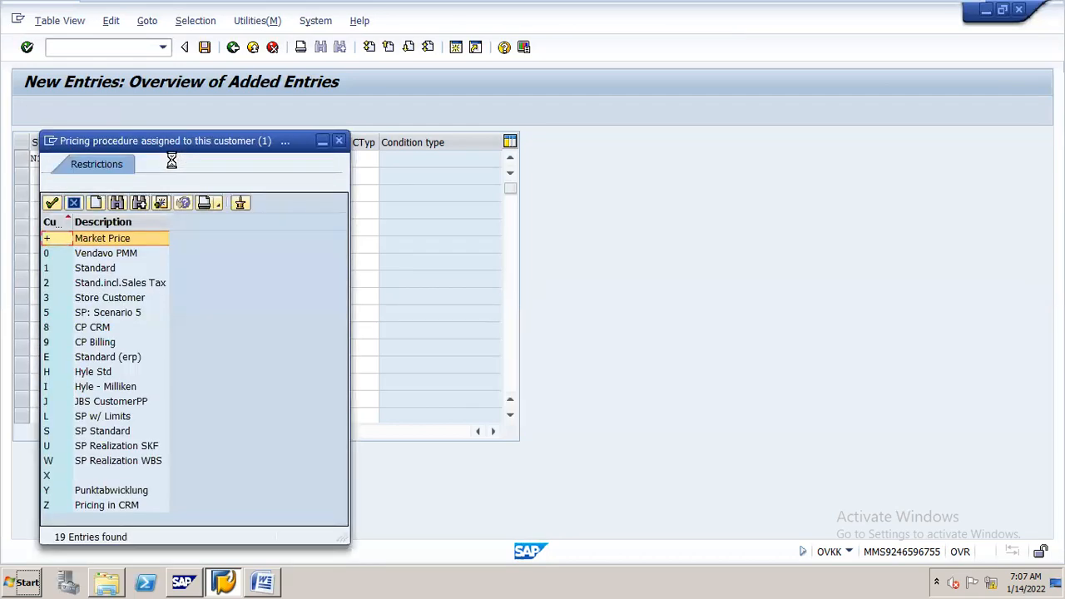
drag(164, 137, 370, 132)
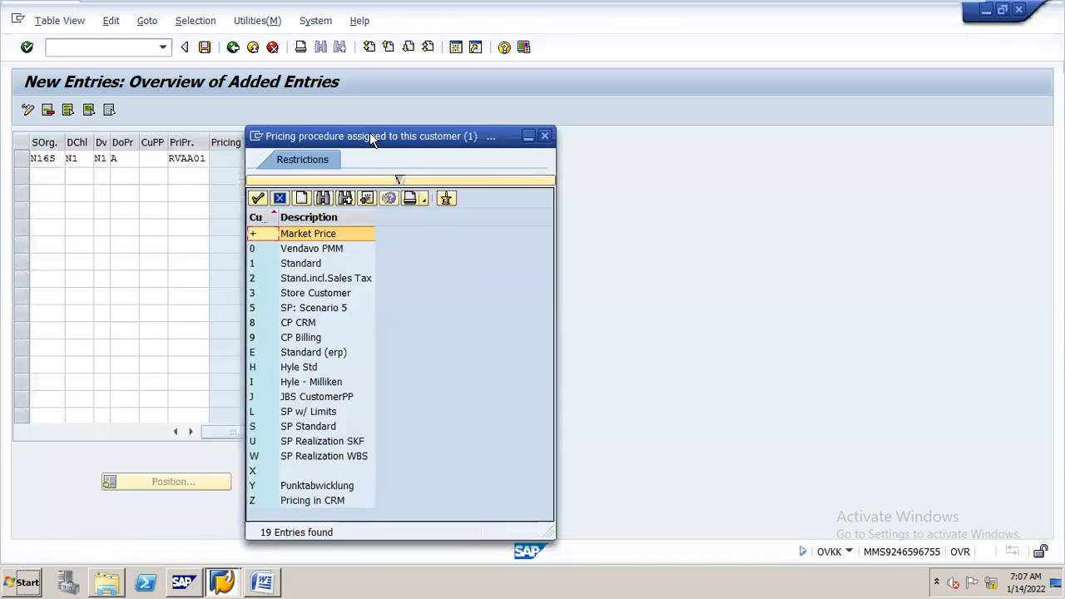
double_click(267, 264)
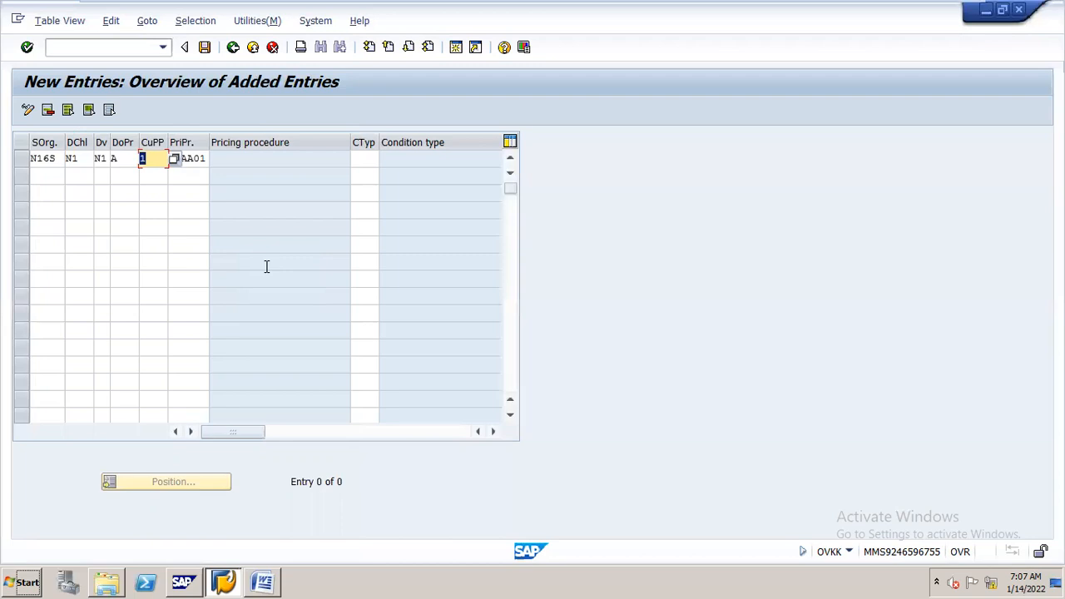
click(201, 157)
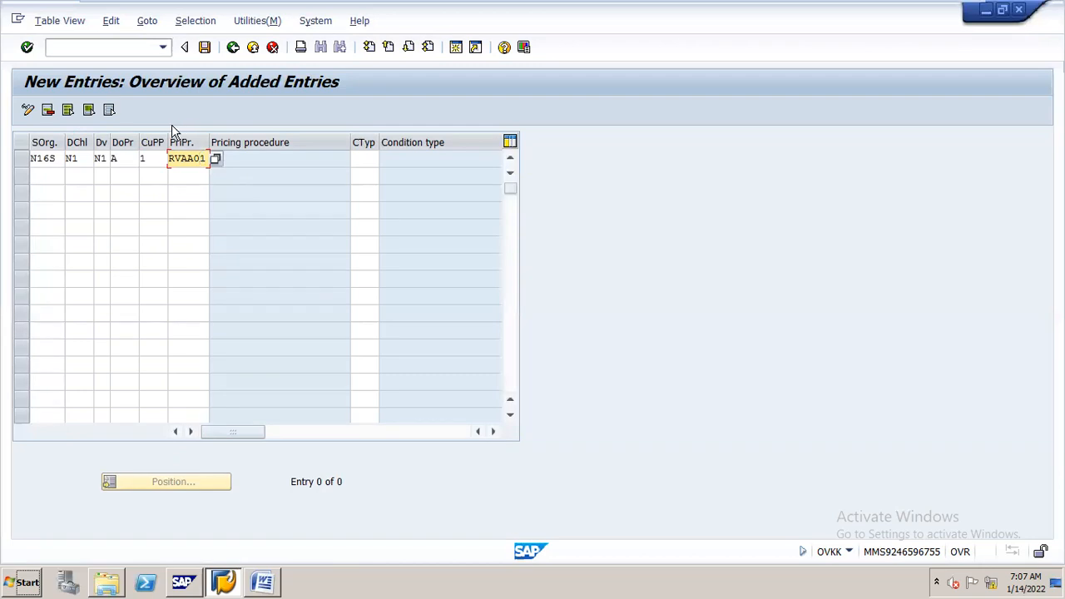
click(144, 157)
text(1)
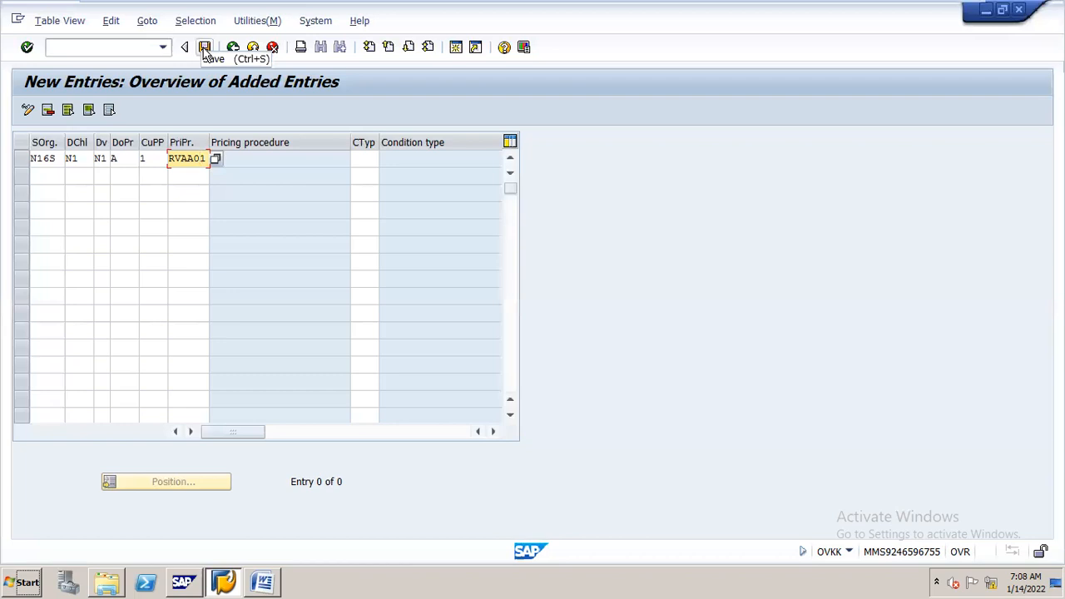
Step: Save the entry with the condition type left blank, recording it in customizing request EH5K900166
click(368, 161)
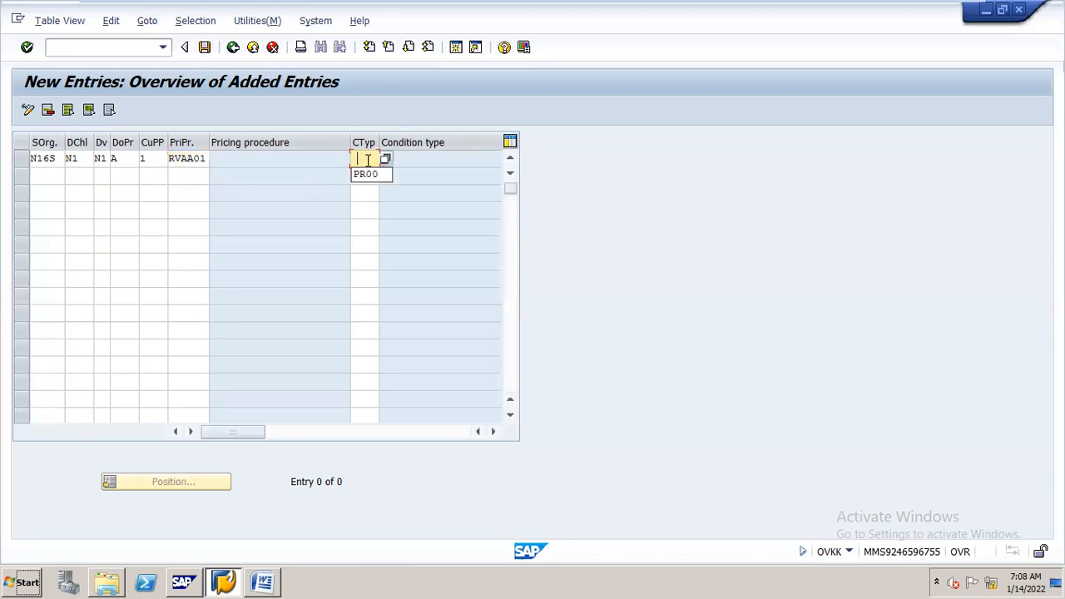
click(410, 89)
click(205, 48)
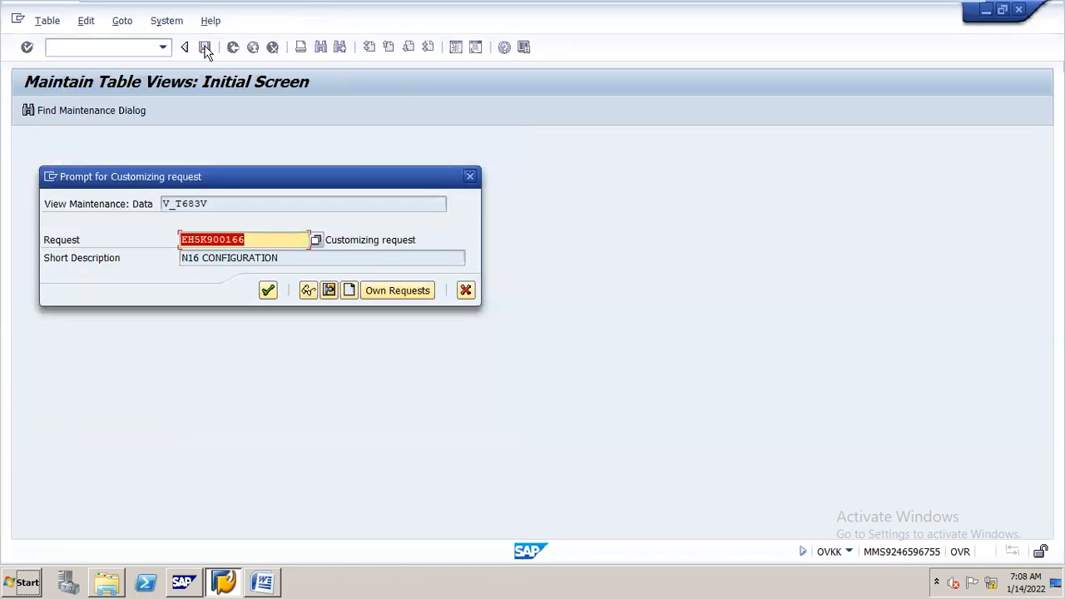
key(Return)
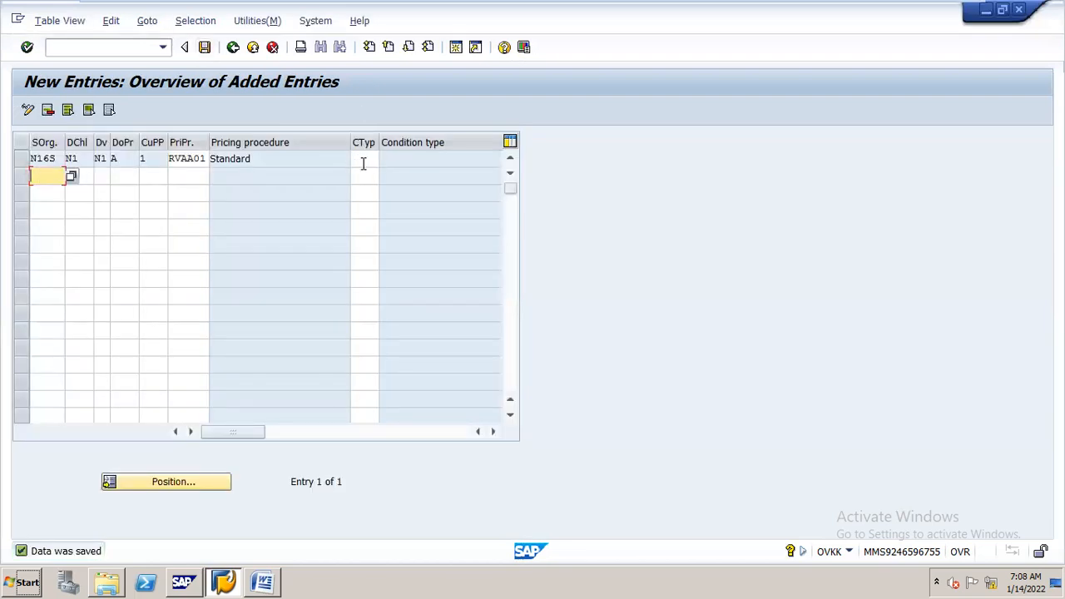
Step: Switch to the Word checklist to review the items following the pricing procedure determination, and return to SAP
key(alt+Tab)
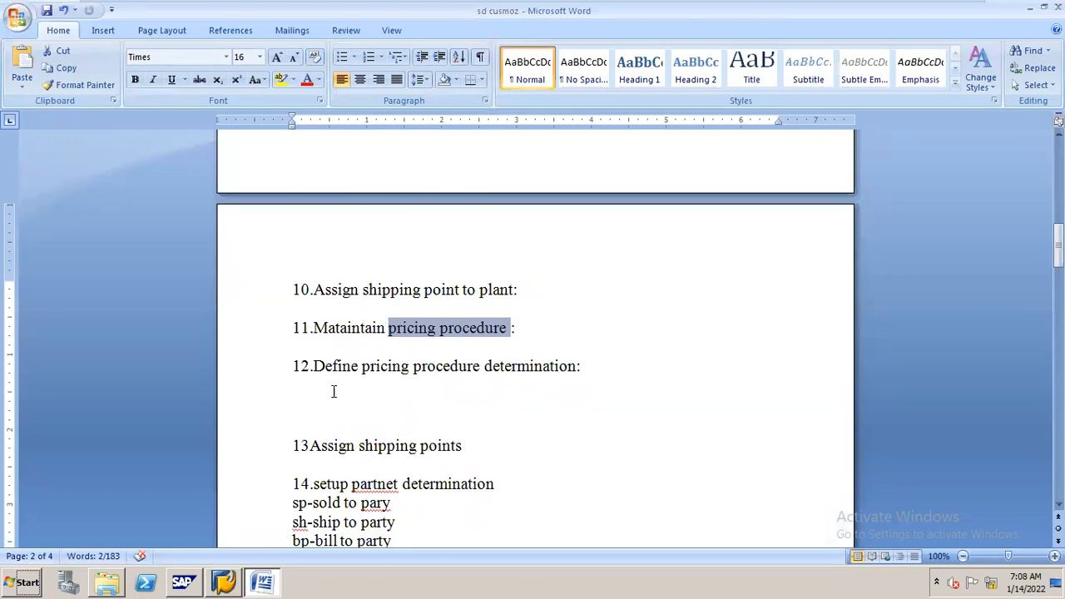
click(301, 366)
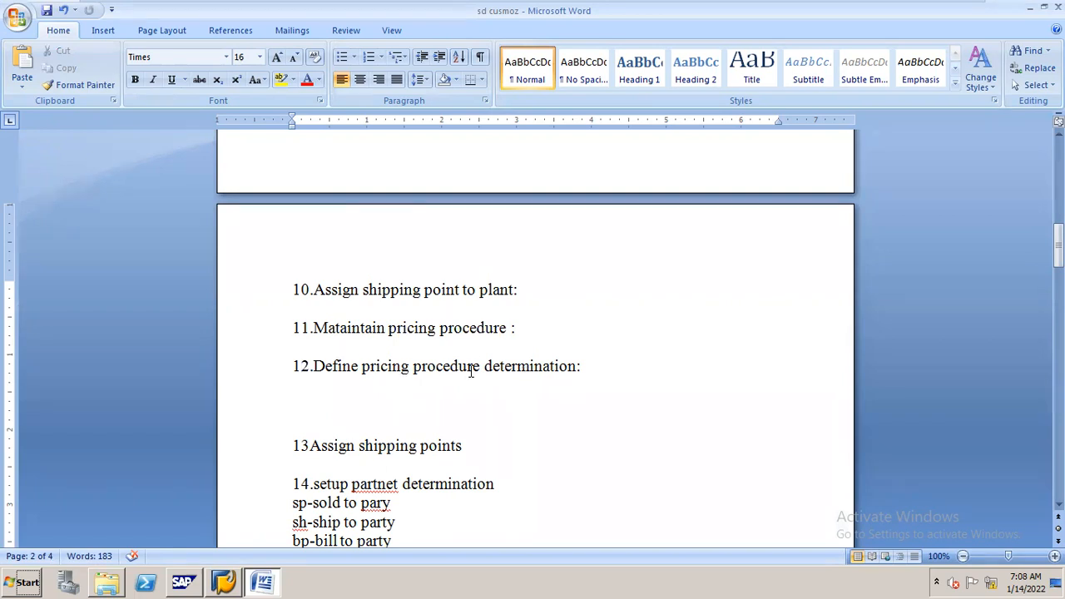
key(alt+Tab)
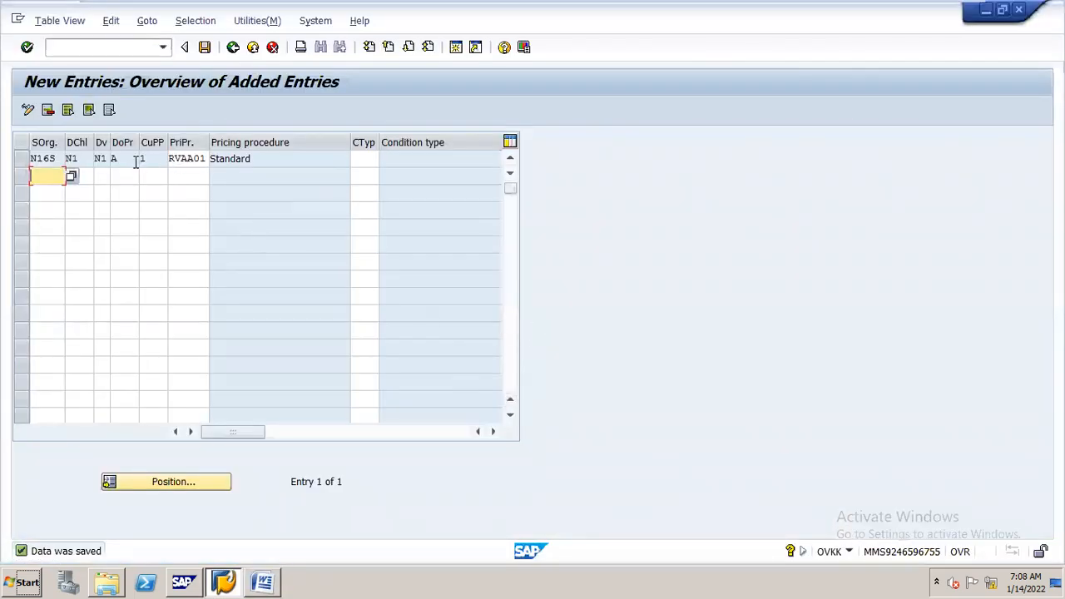
key(alt+Tab)
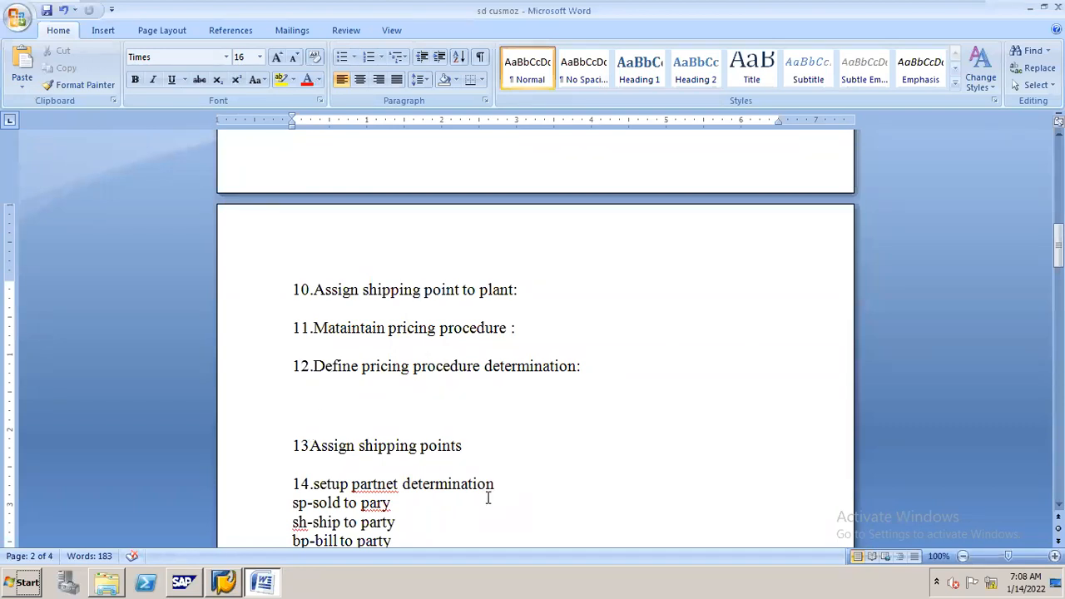
key(alt+Tab)
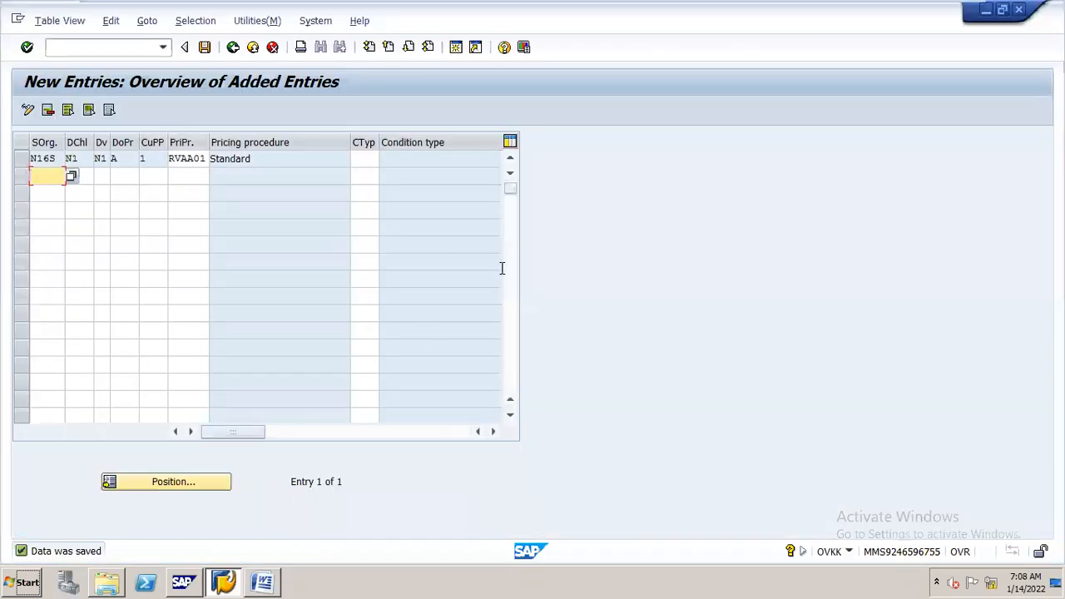
Step: Leave the pricing procedure determination, close the activity selection, and collapse the Sales and Distribution node in the IMG
click(233, 47)
click(233, 46)
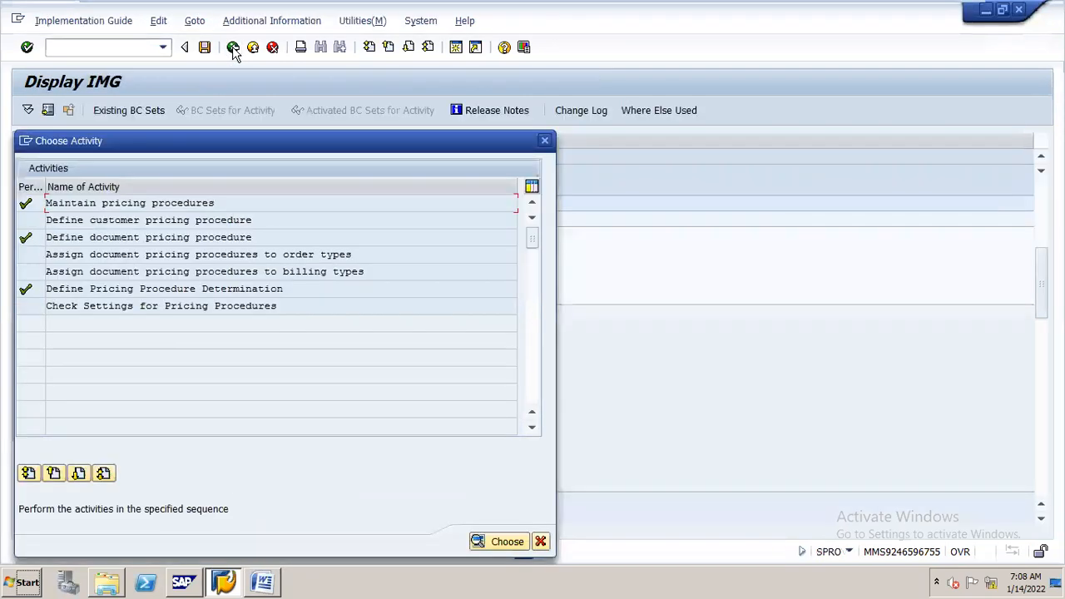
key(Escape)
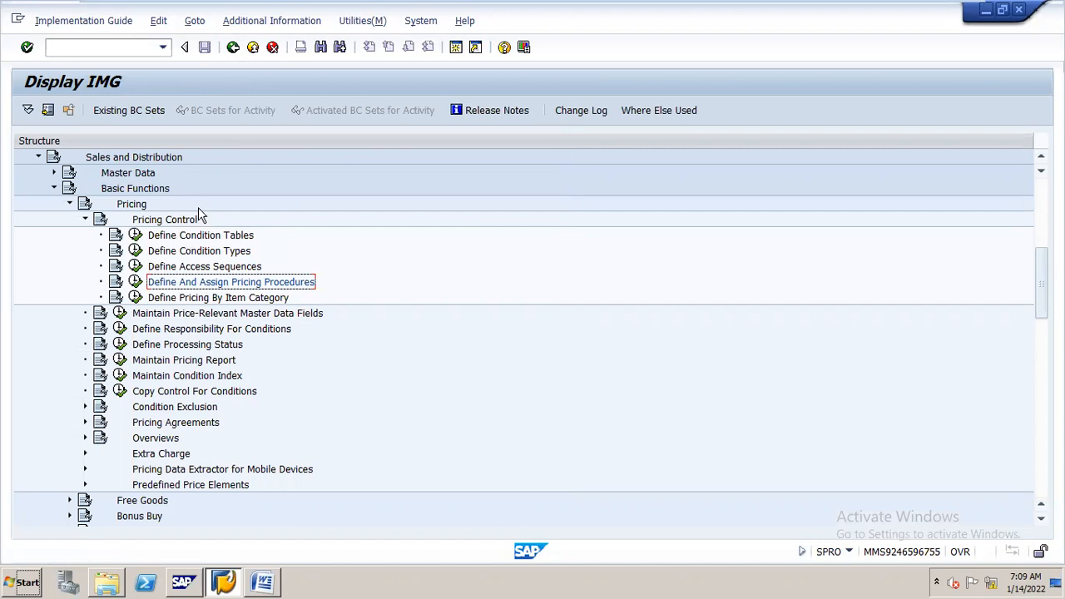
click(142, 190)
key(Left)
key(Up)
key(Up)
key(Left)
Step: Expand the Logistics Execution node in the SAP Customizing Implementation Guide
key(Down)
key(Down)
key(Down)
key(Down)
key(Down)
key(Down)
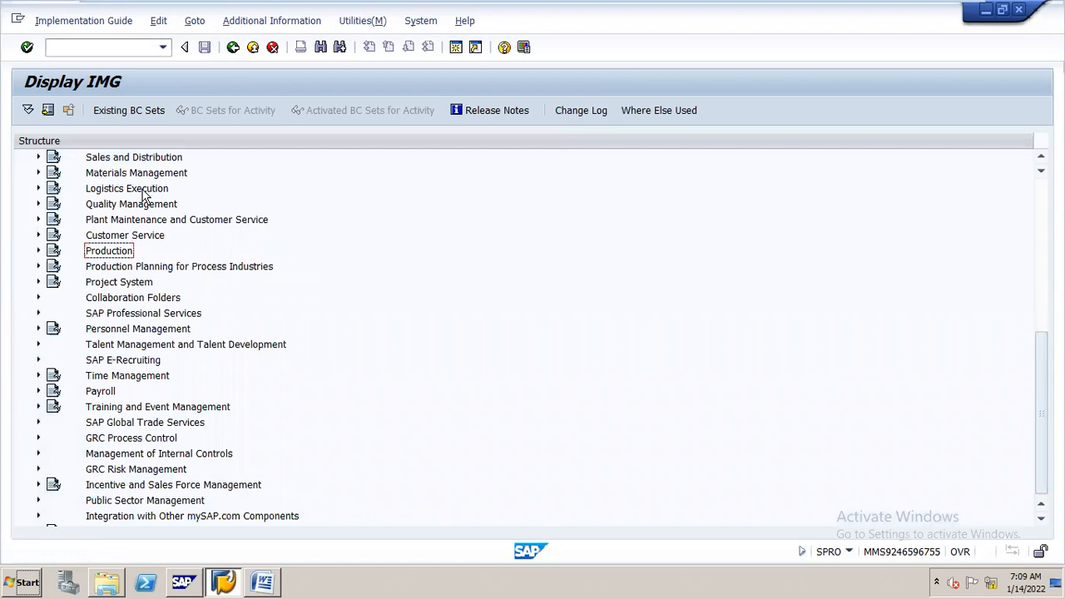
key(Up)
key(Up)
key(Up)
key(Up)
key(Up)
key(Up)
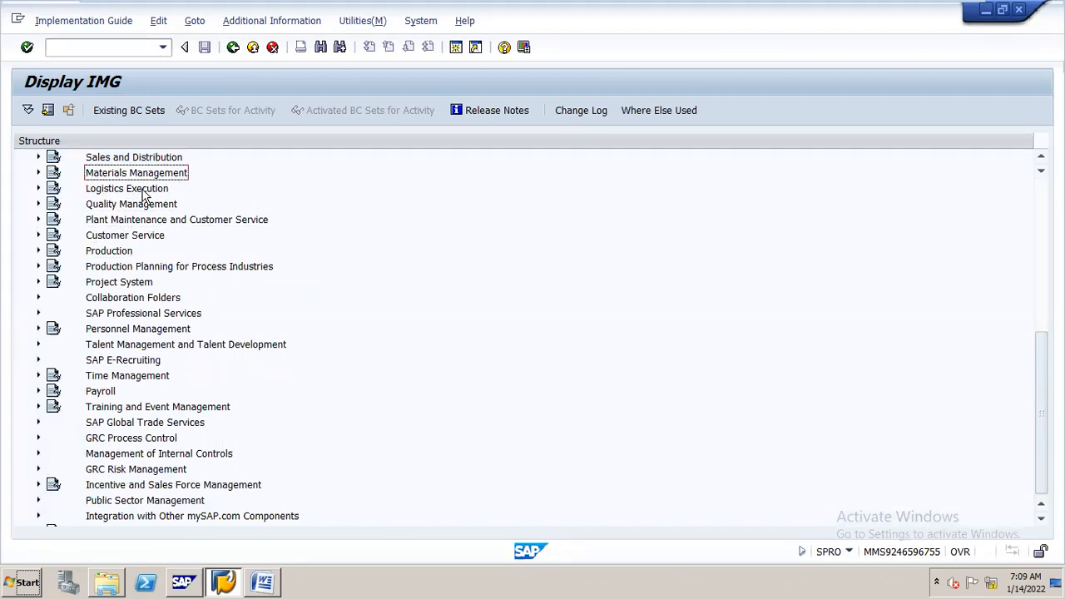
key(Home)
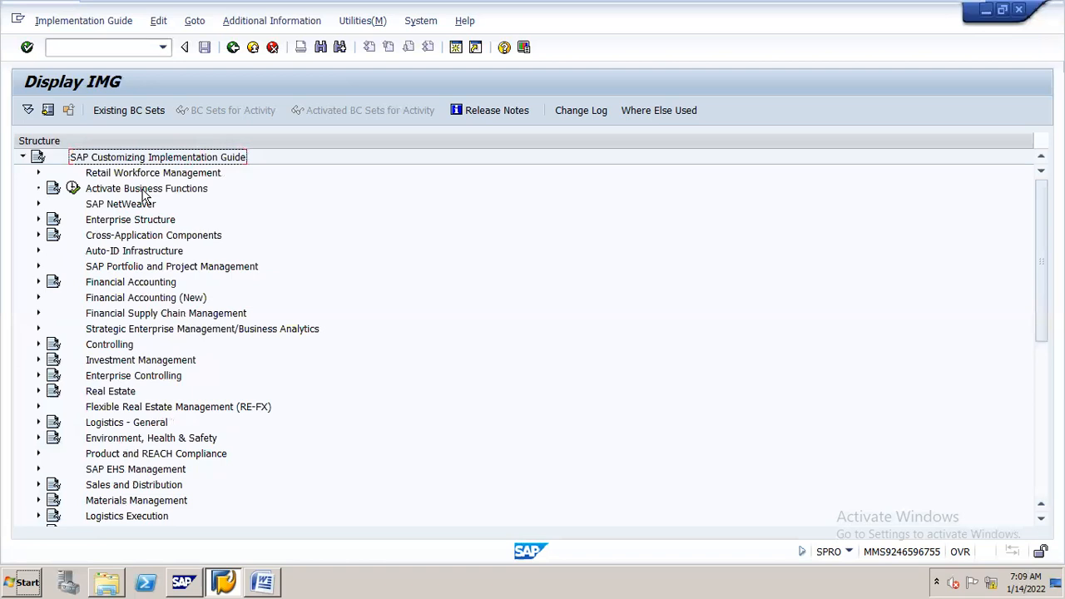
key(Down)
key(Down)
key(Down)
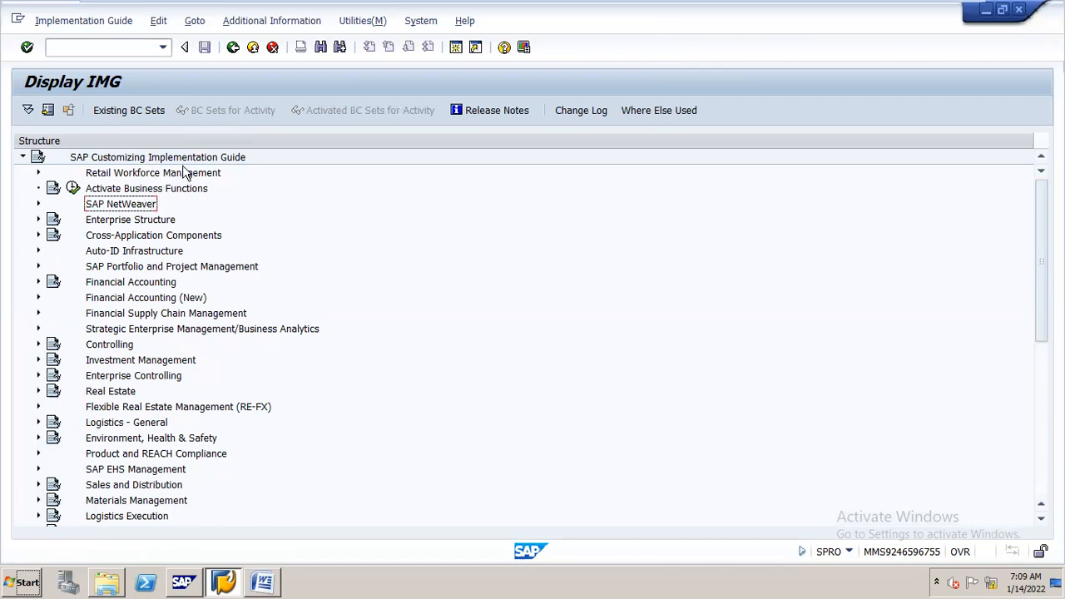
click(107, 517)
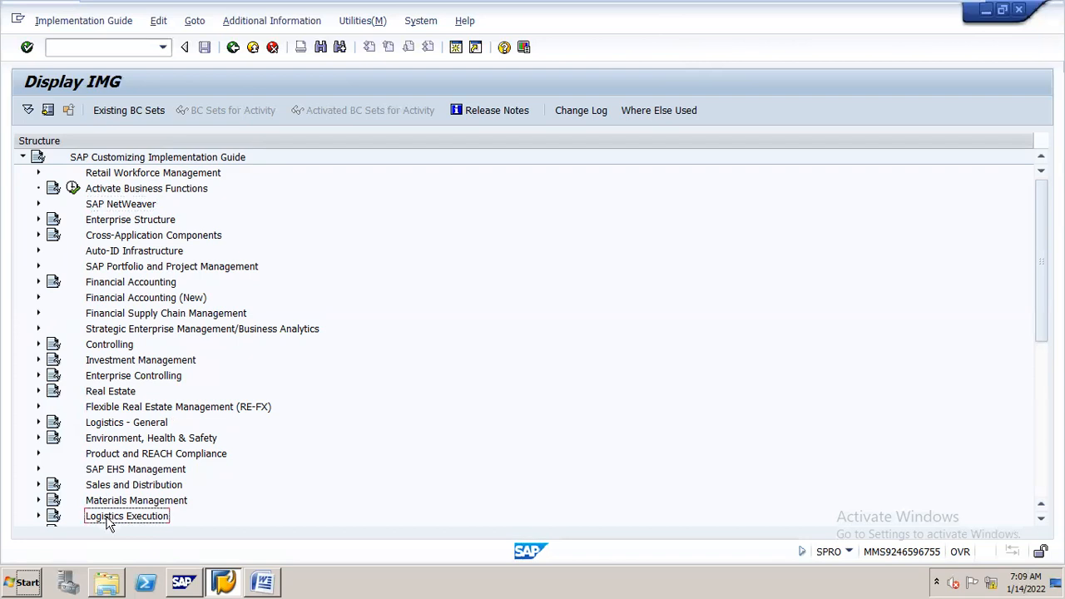
double_click(108, 520)
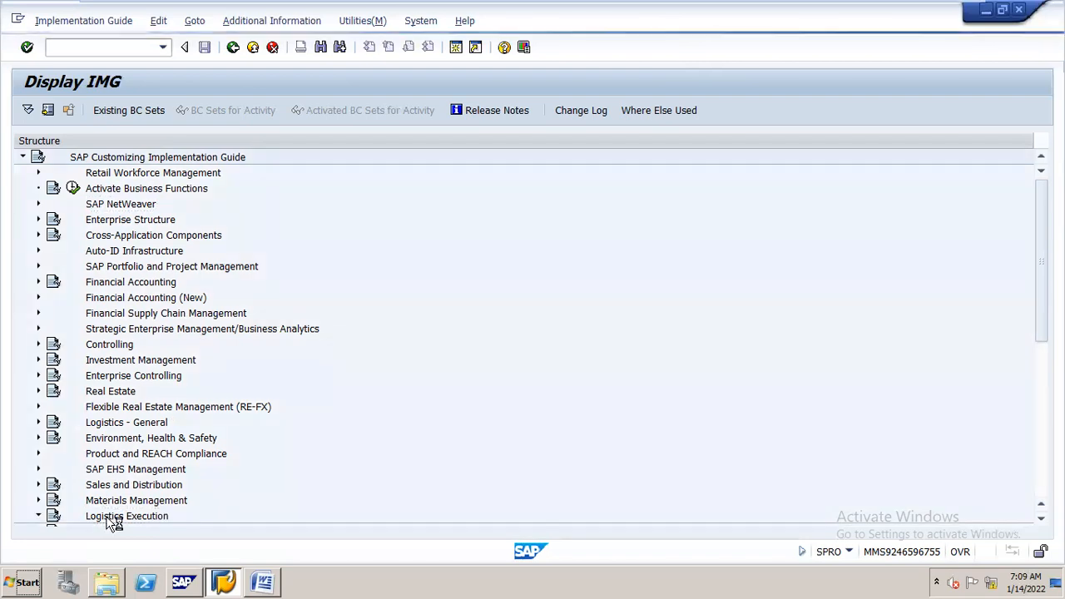
Step: Expand the Shipping node under Logistics Execution in the Implementation Guide
key(Down)
key(Down)
key(Down)
key(Down)
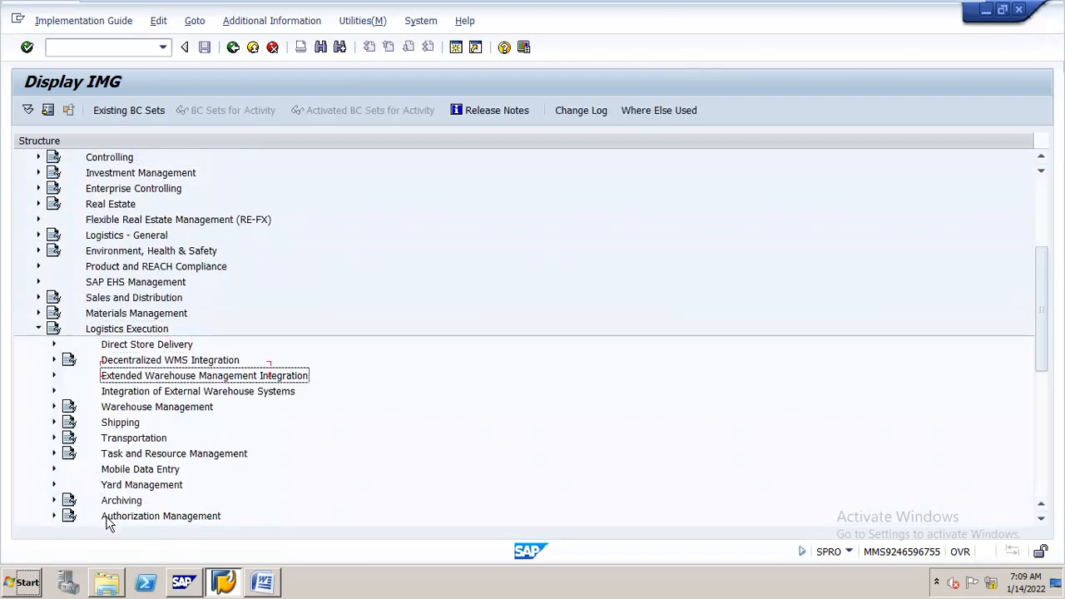
key(Down)
key(Down)
key(Right)
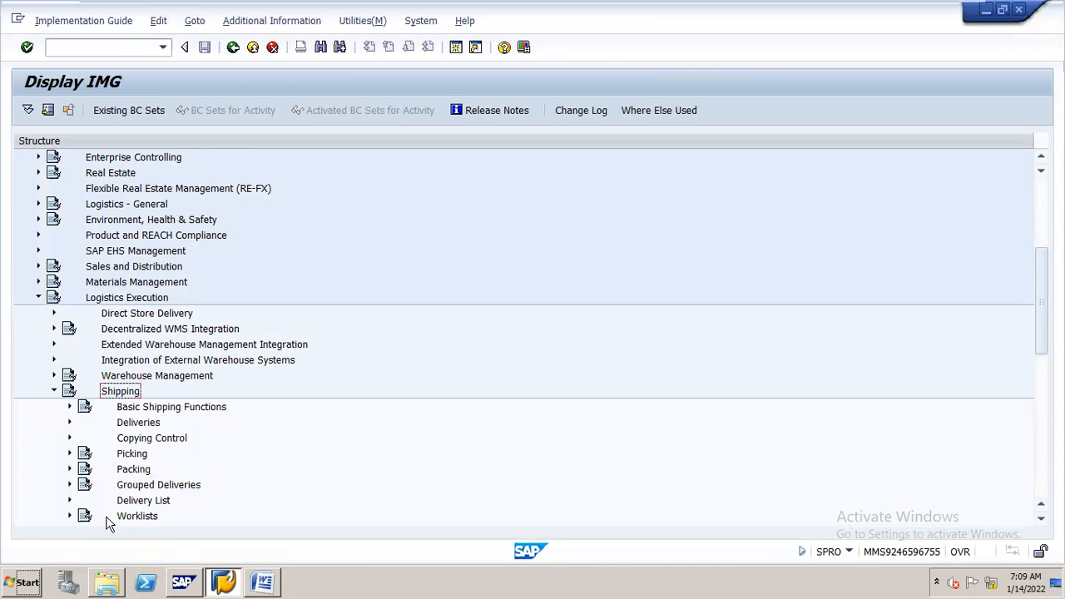
Step: Expand the Basic Shipping Functions node under Shipping
key(Down)
key(Down)
key(Down)
key(Up)
key(Up)
key(Up)
key(Right)
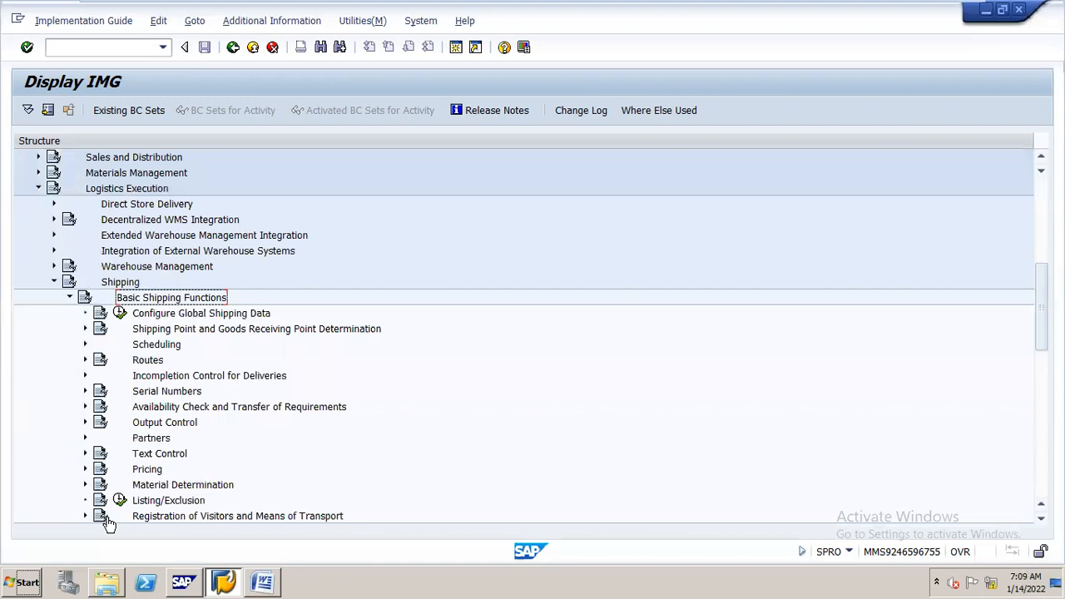
key(Down)
key(Down)
key(Down)
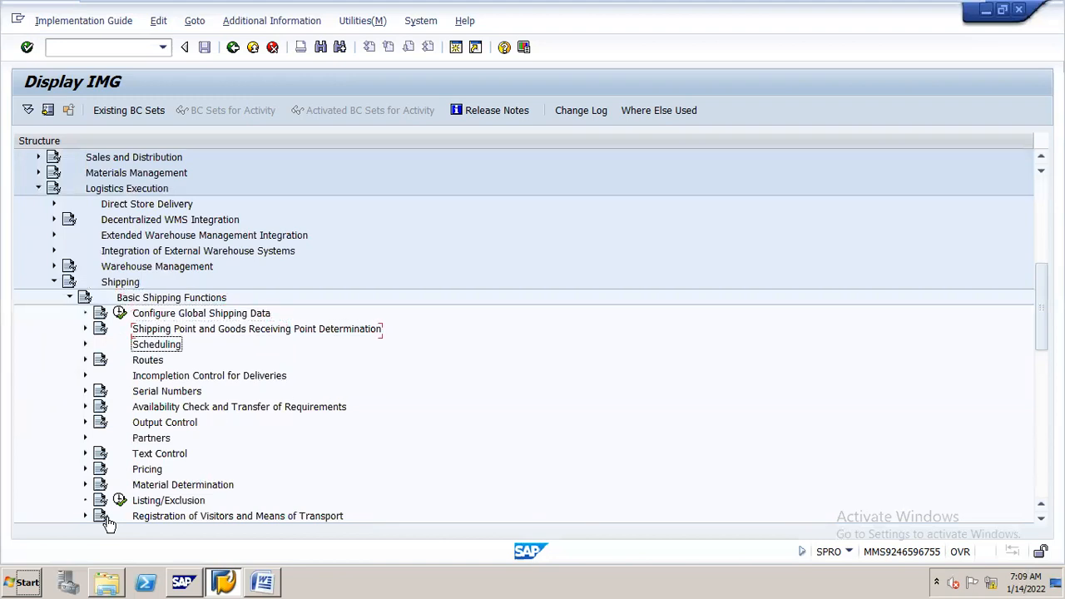
key(Down)
key(Down)
key(Down)
key(Down)
key(Down)
key(Down)
key(Down)
key(Down)
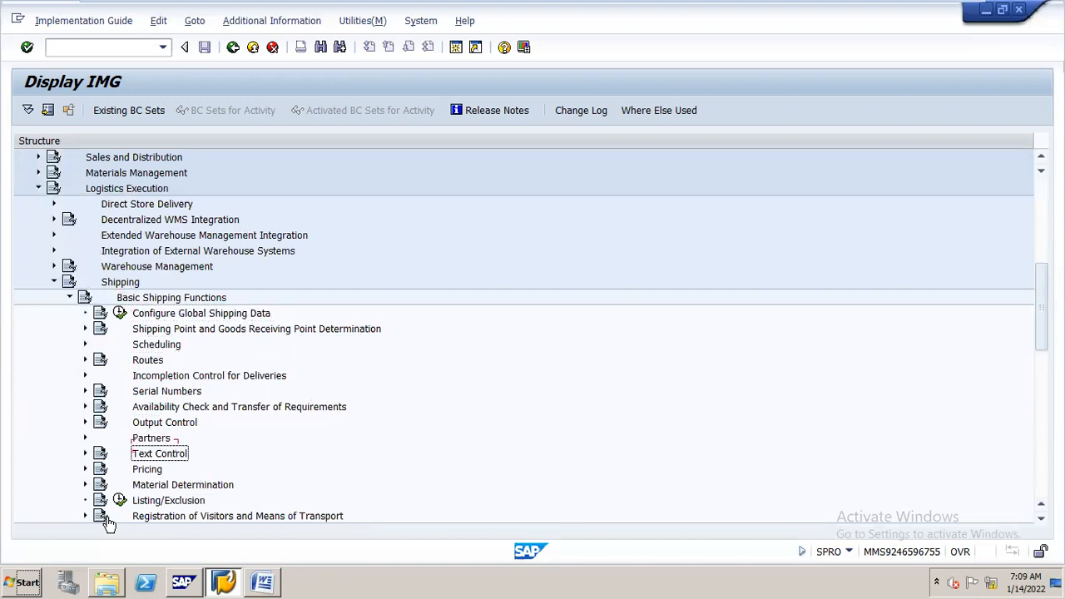
key(Right)
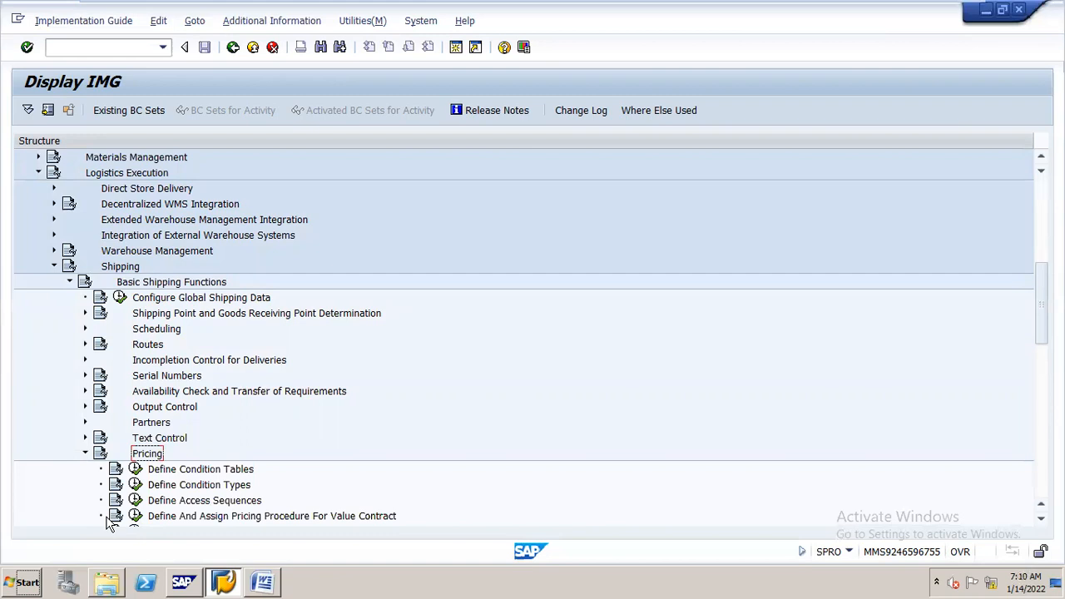
key(Down)
key(Down)
key(Down)
key(Down)
key(Down)
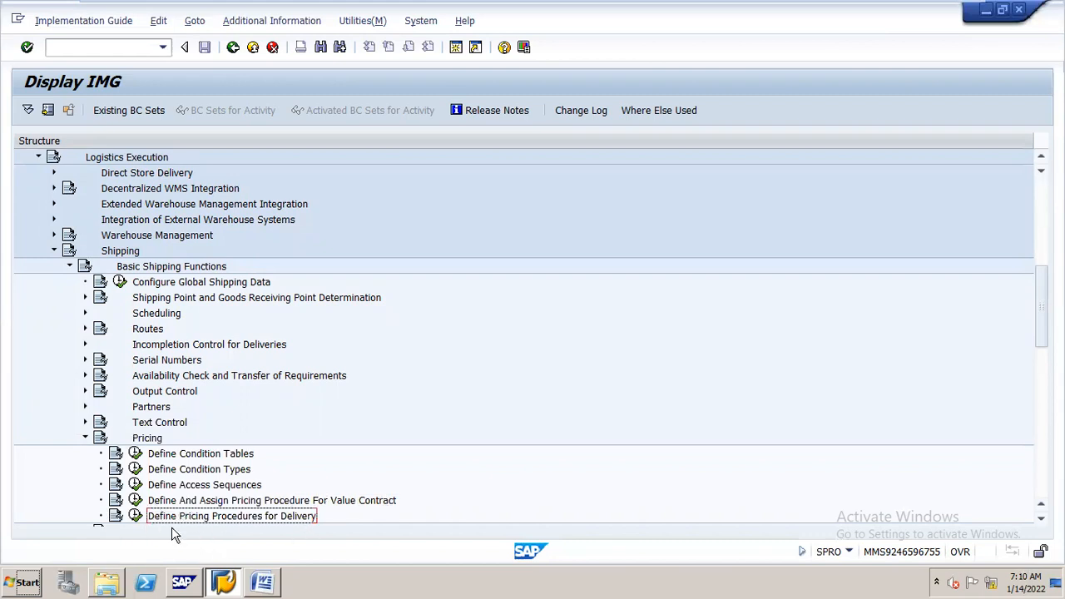
key(Down)
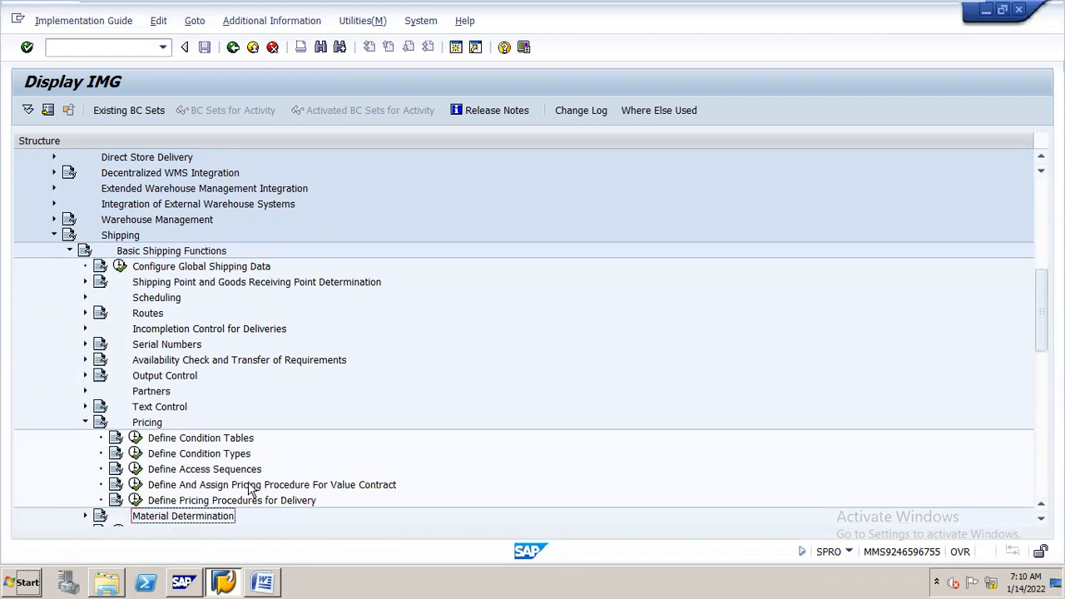
key(Up)
key(Up)
key(Up)
key(Up)
key(Up)
key(Up)
key(Up)
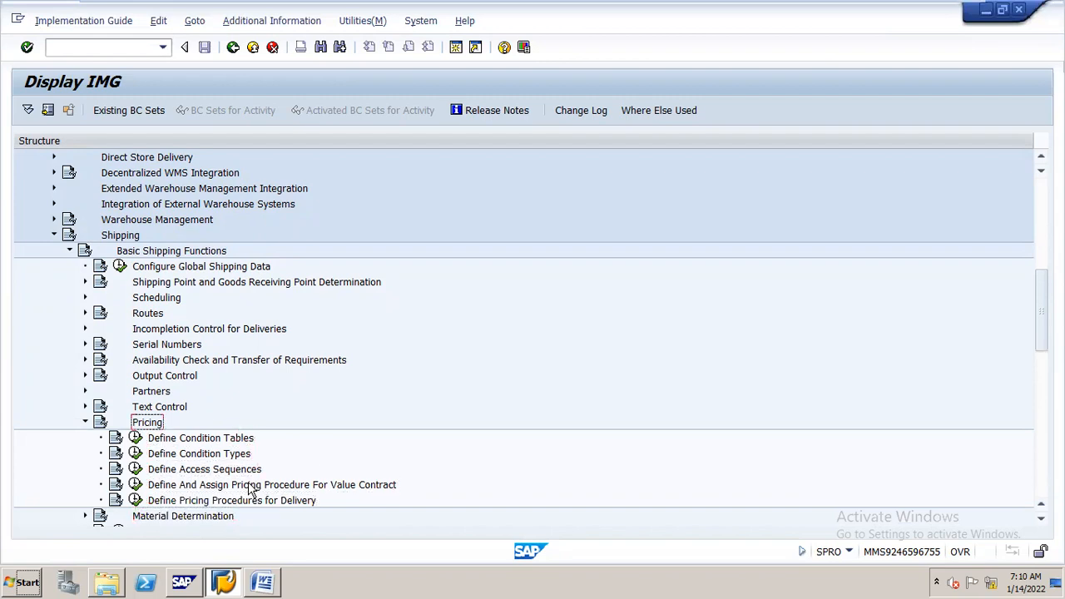
key(Down)
key(Left)
Step: Expand the Shipping Point and Goods Receiving Point Determination node under Basic Shipping Functions
key(Up)
key(Up)
key(Up)
key(Up)
key(Up)
key(Up)
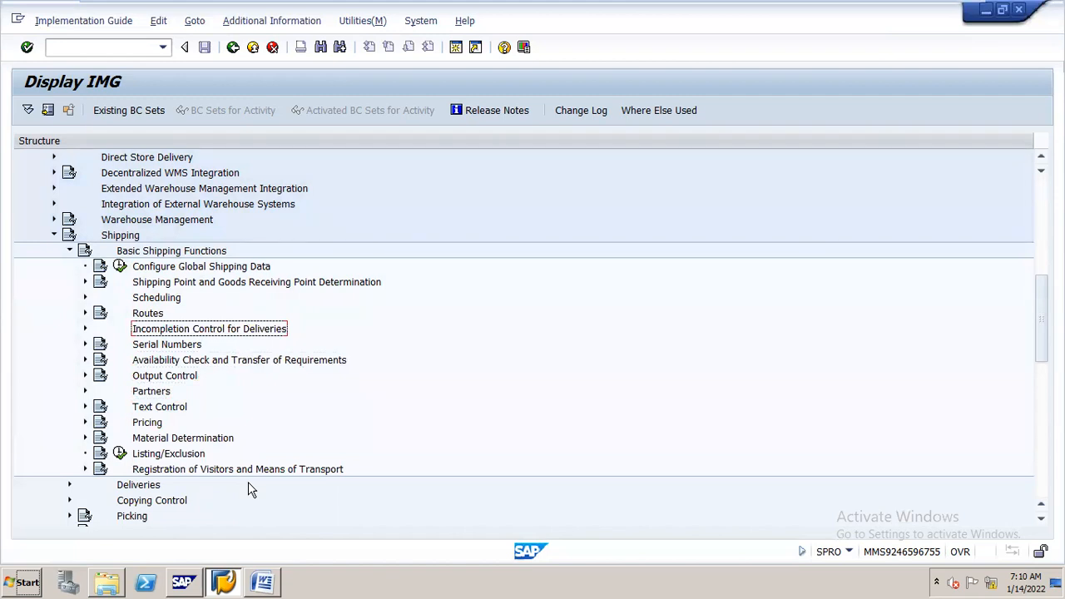
key(Up)
key(Up)
key(Up)
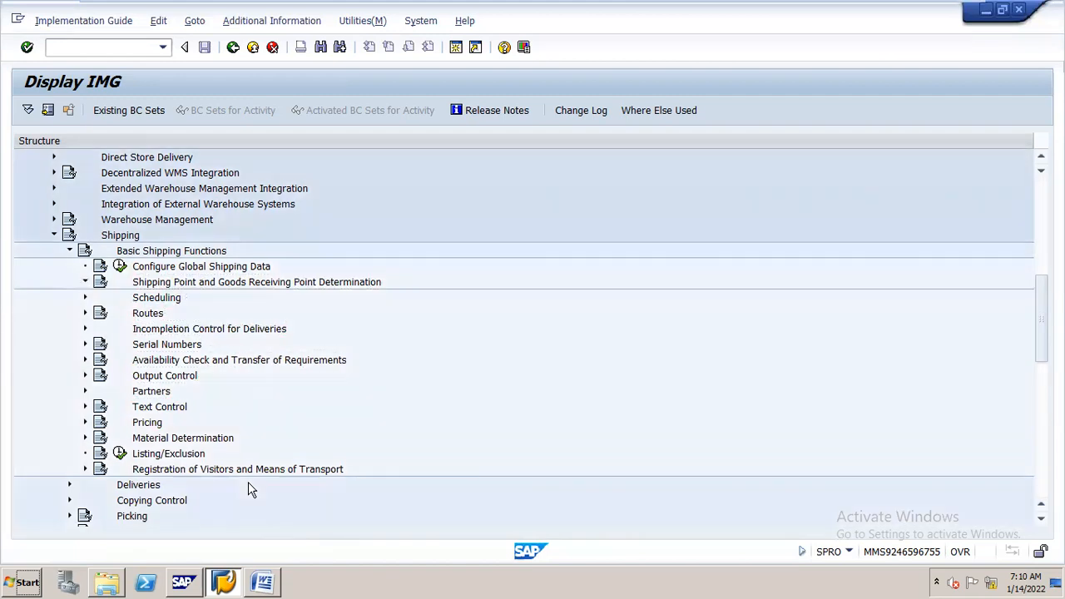
key(Right)
Step: View the list of shipping conditions in the Define Shipping Conditions activity and return to the IMG structure
key(Down)
key(Down)
key(Down)
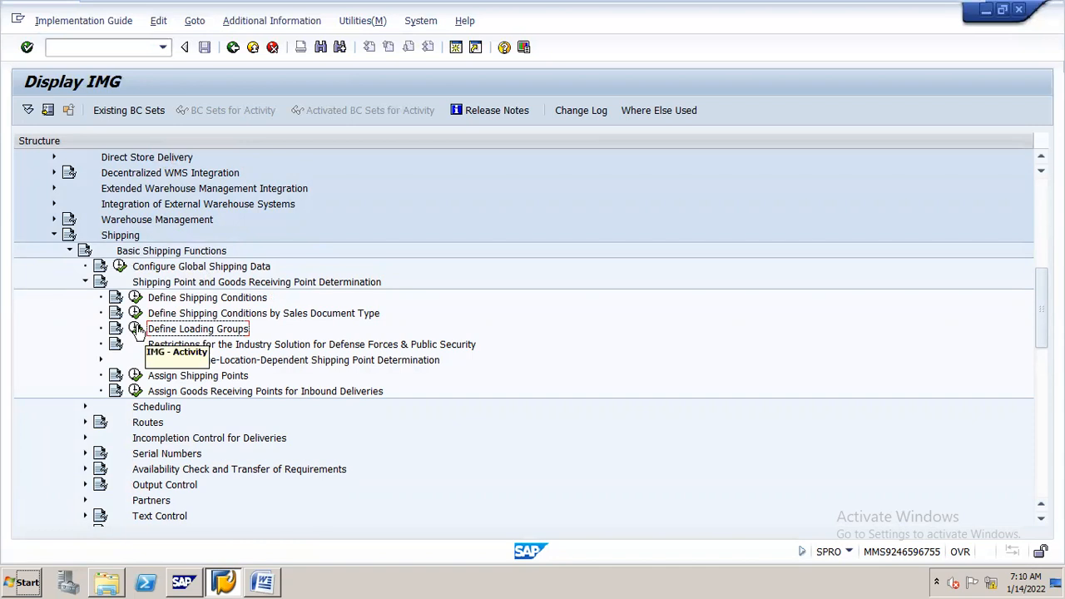
click(136, 298)
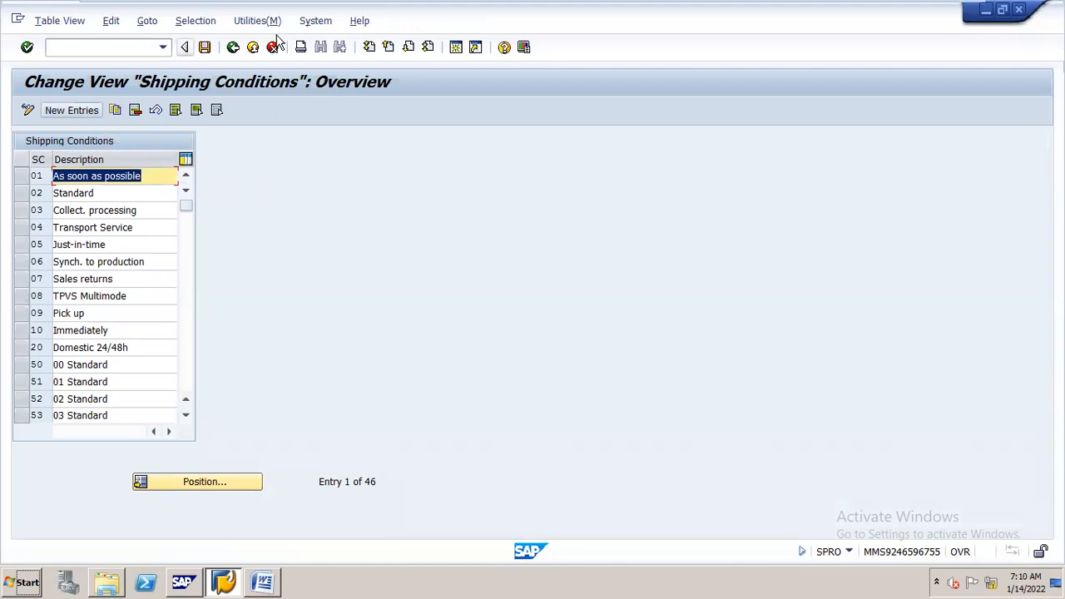
click(233, 46)
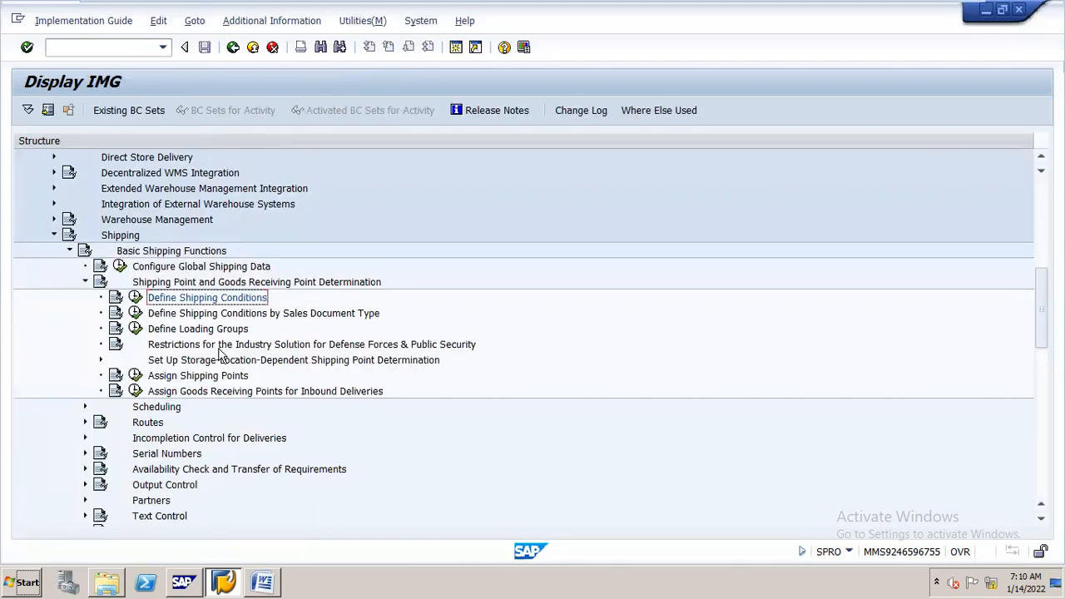
Step: Open the Assign Shipping Points activity and start a new entry with shipping condition 01, As soon as possible
click(134, 377)
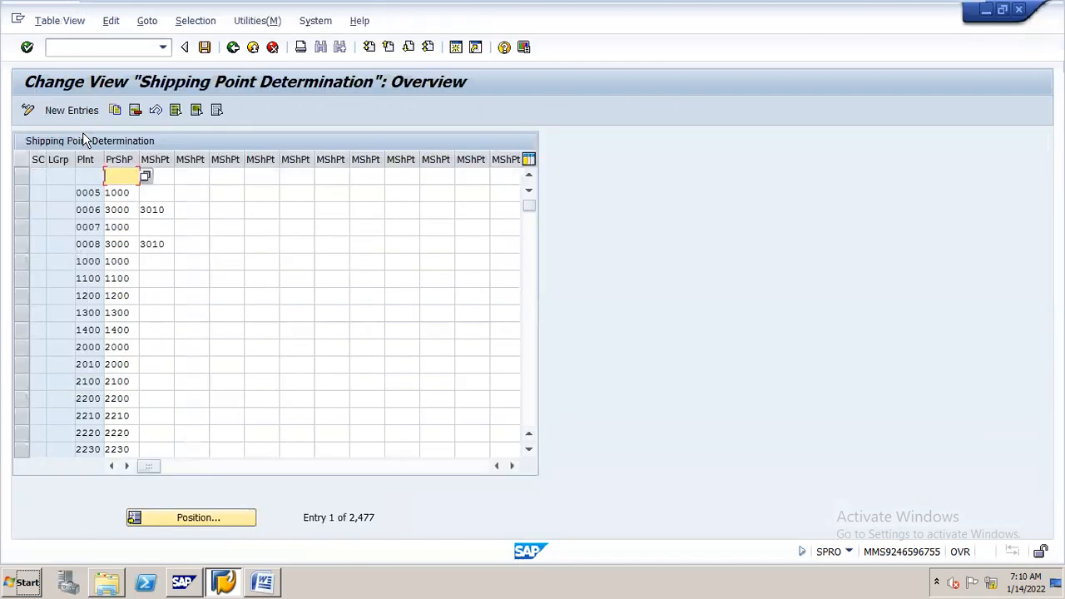
click(72, 110)
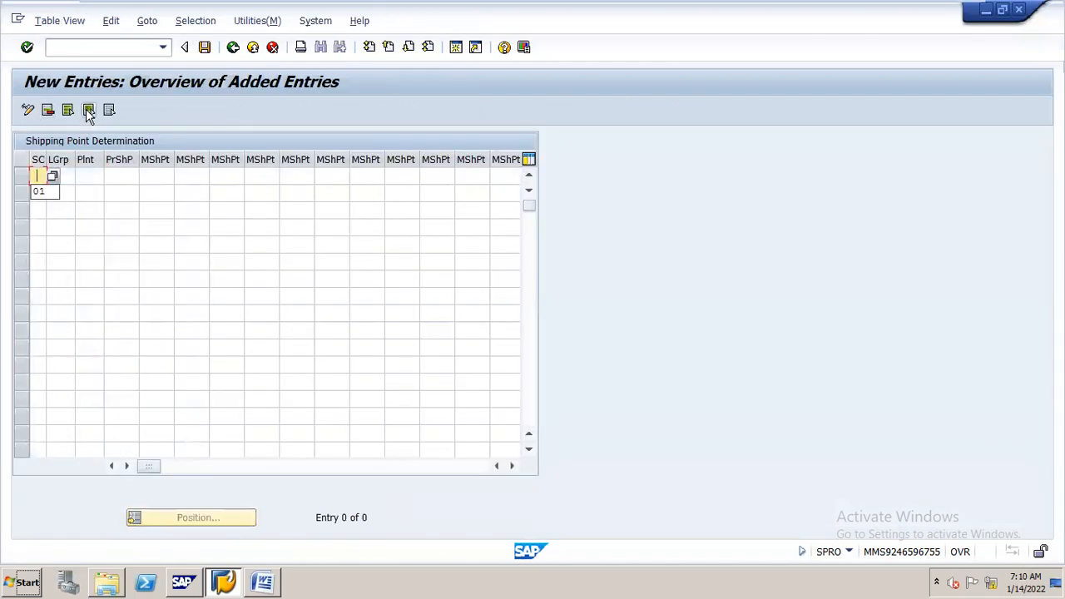
click(54, 176)
click(53, 177)
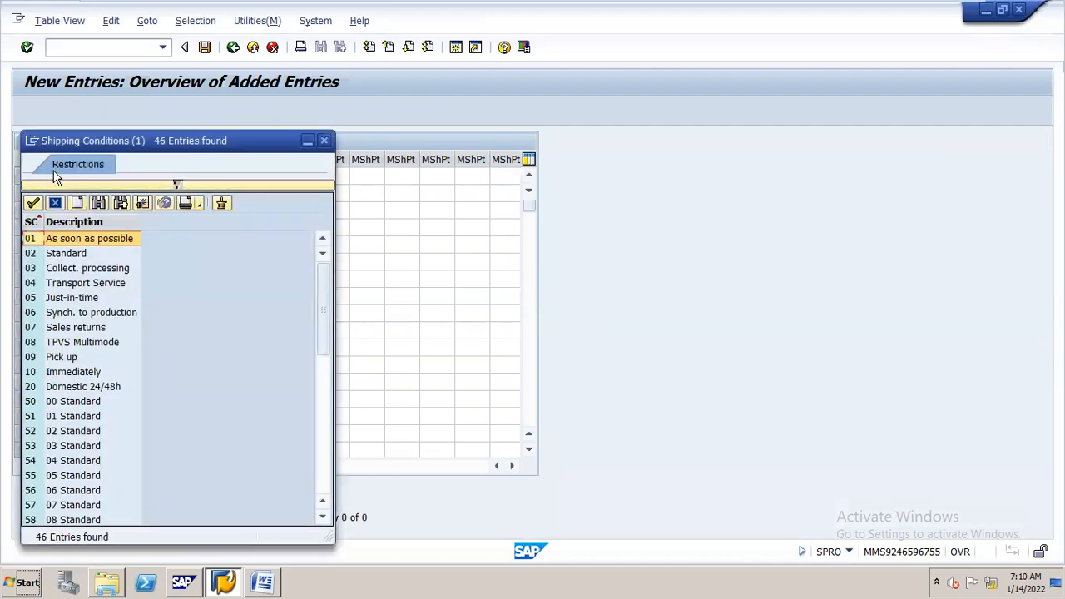
drag(81, 133, 405, 102)
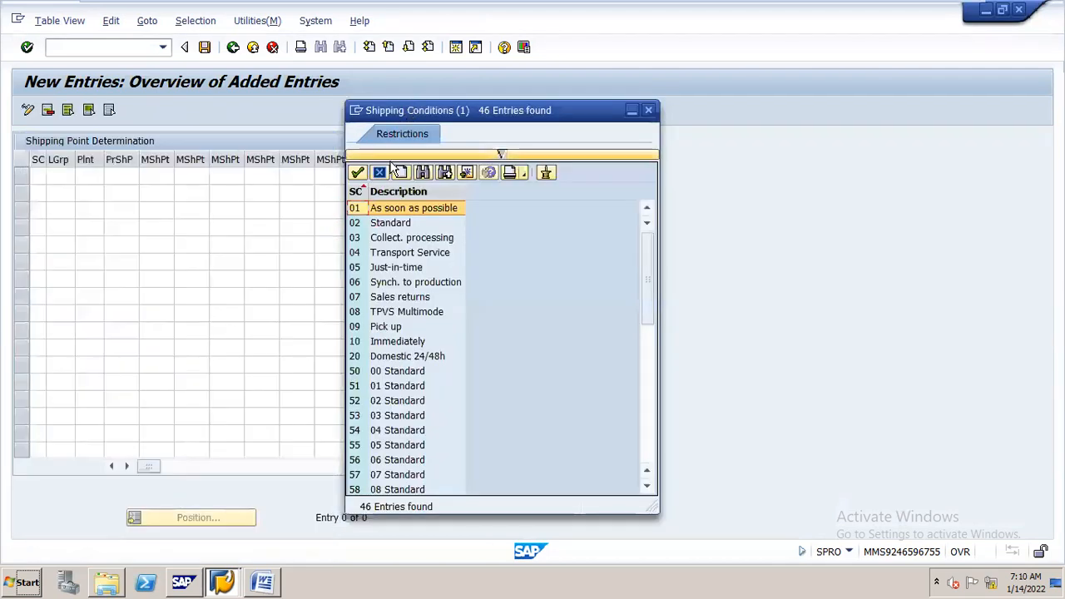
double_click(379, 210)
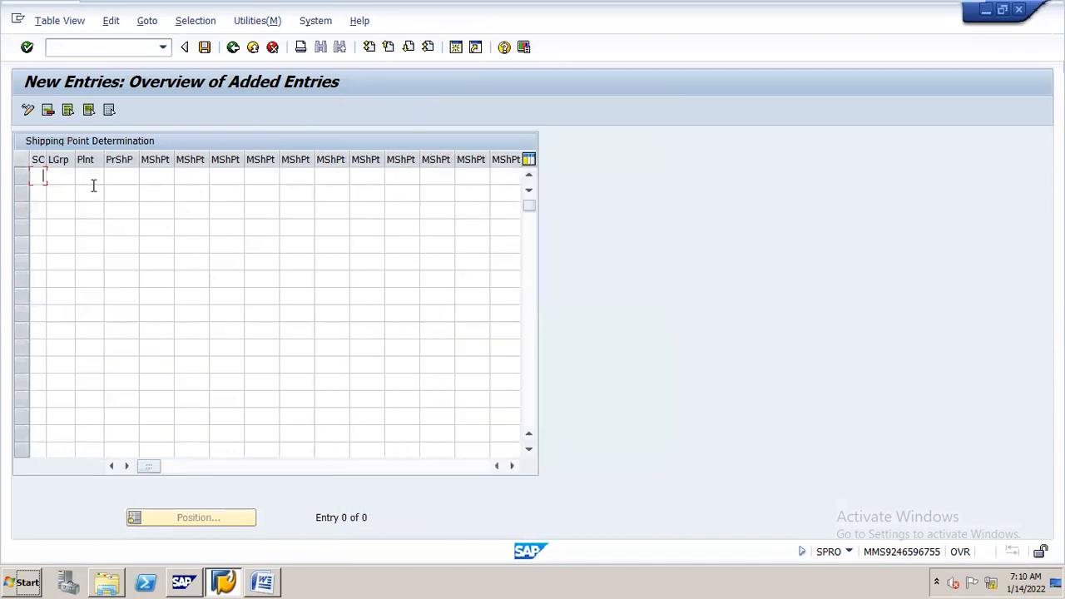
Step: Choose loading group 0003, Manual, for the new shipping point determination entry
double_click(66, 176)
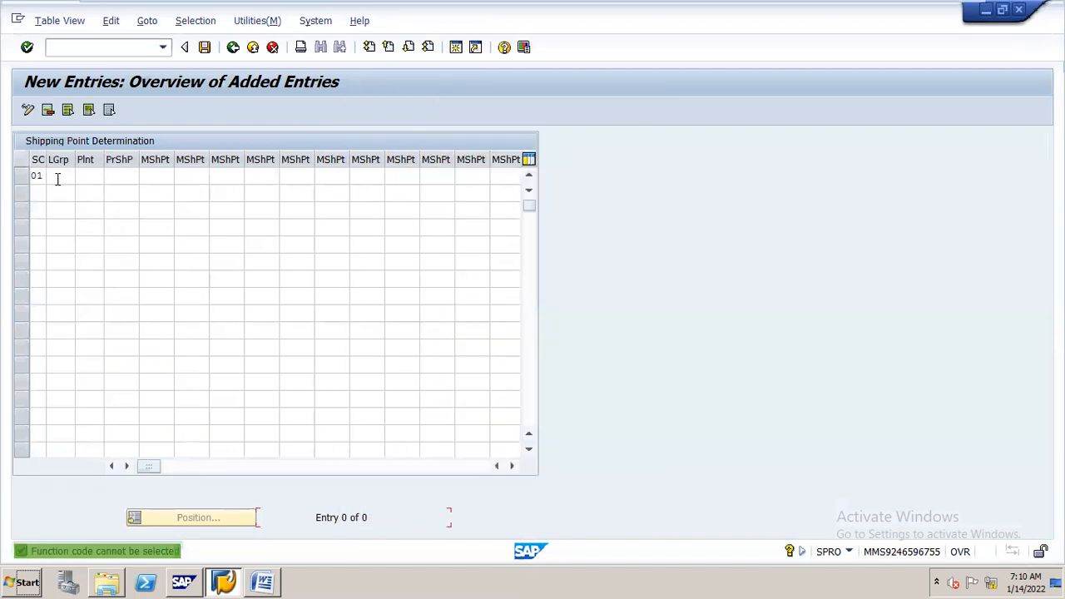
click(81, 176)
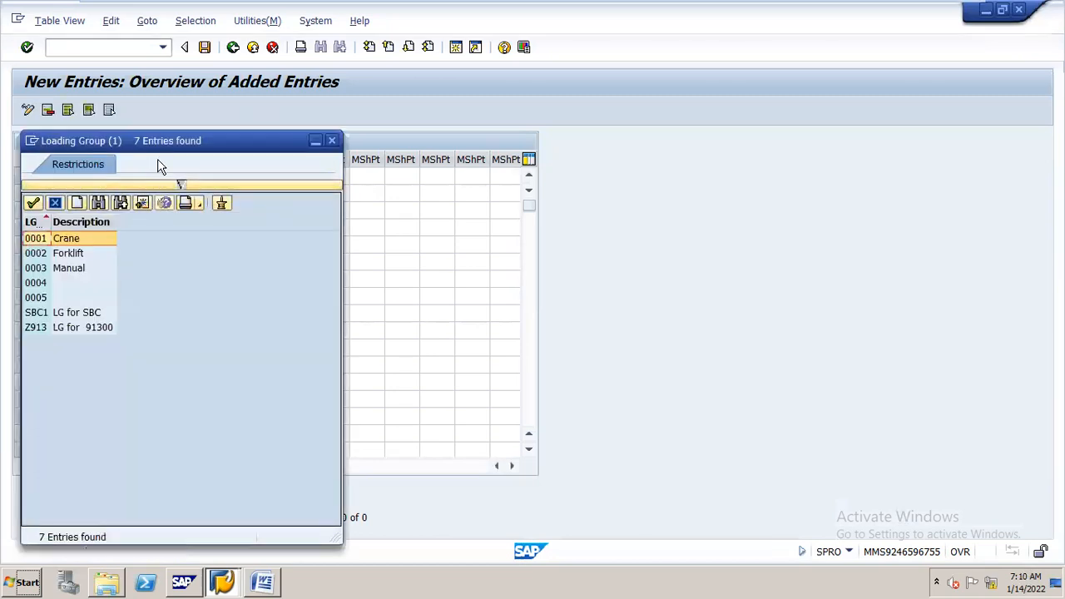
drag(176, 141, 497, 179)
double_click(374, 306)
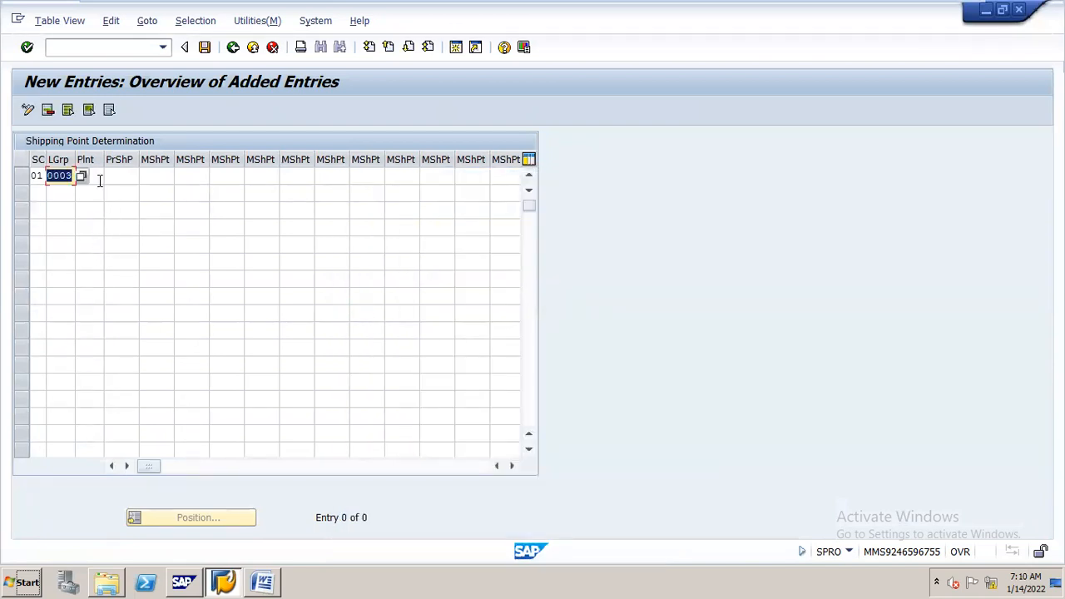
Step: Complete the entry with plant N16P and proposed shipping point N16, and save it in customizing request EH5K900166
click(98, 175)
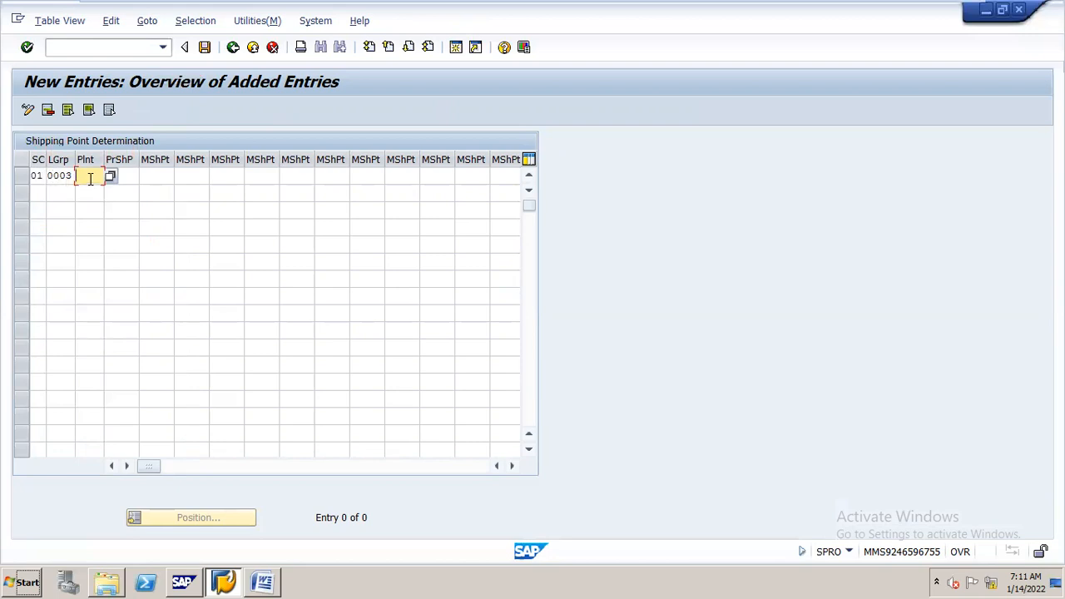
text(N1SP)
key(Tab)
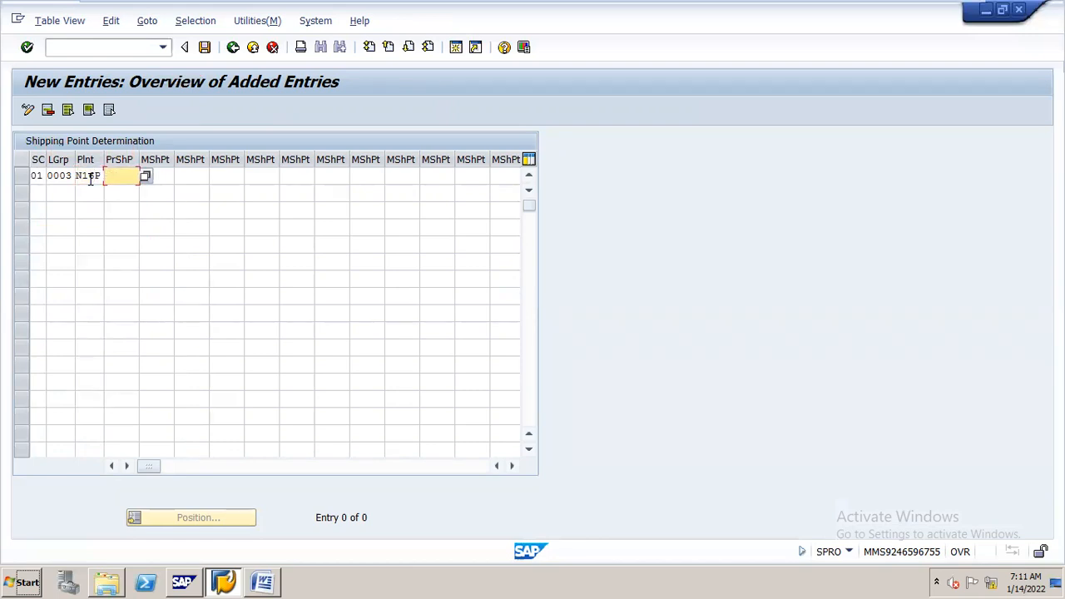
text(N16)
key(Return)
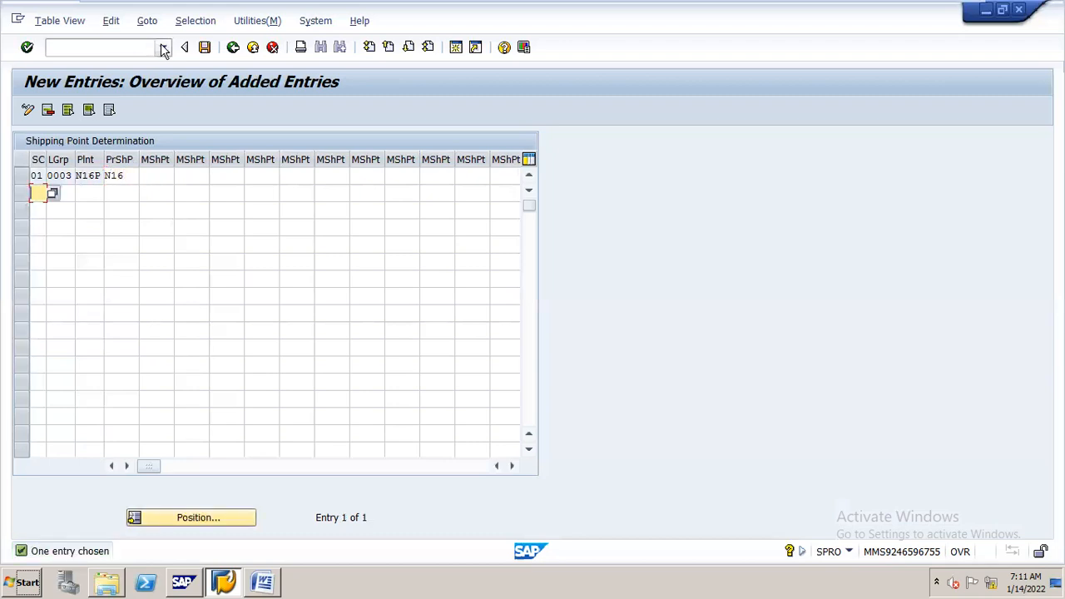
click(206, 48)
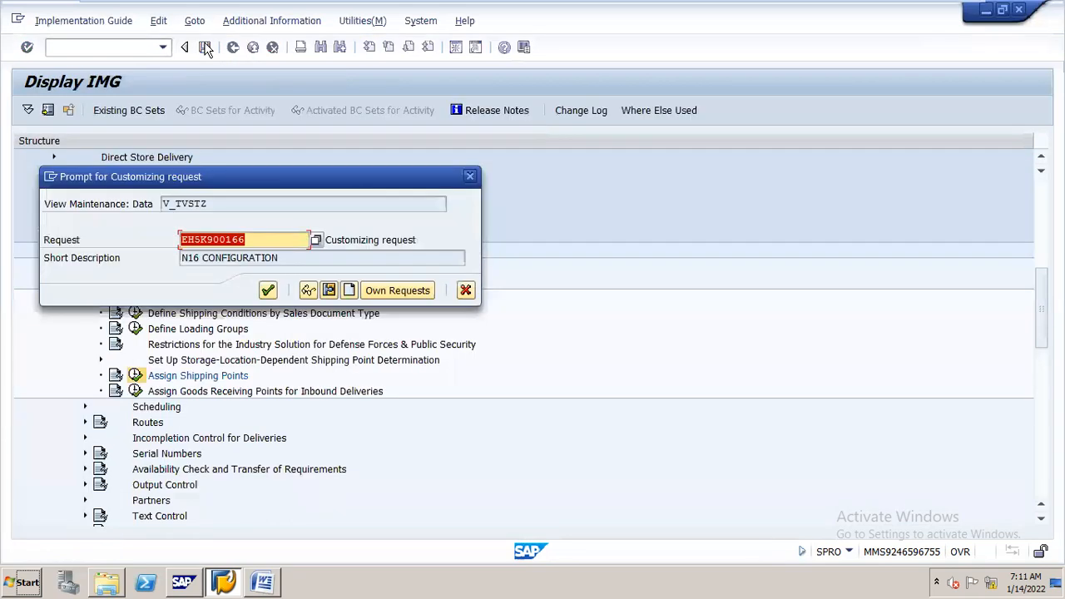
key(Return)
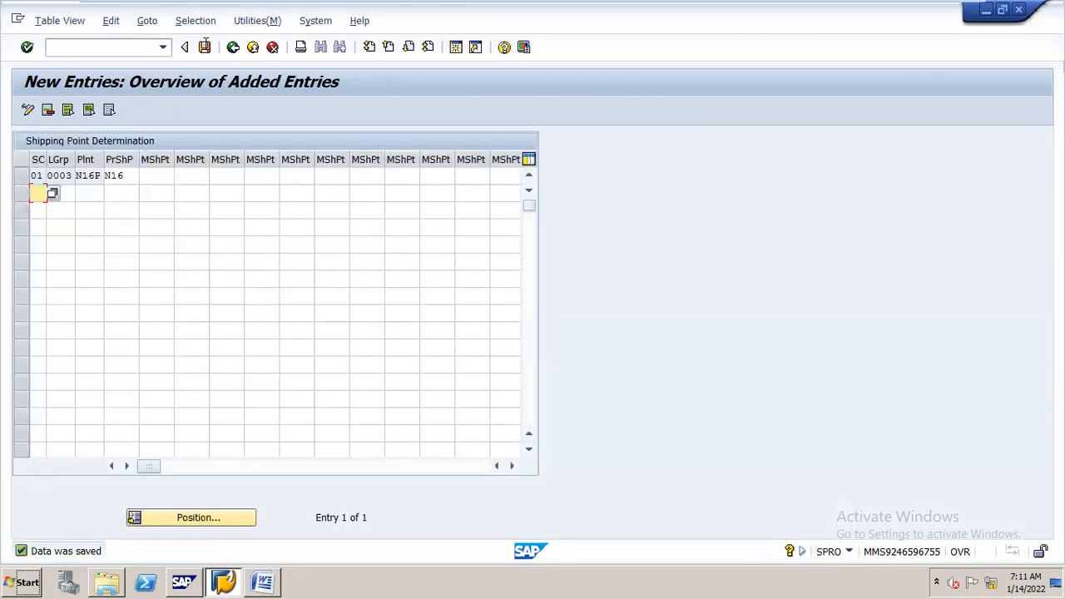
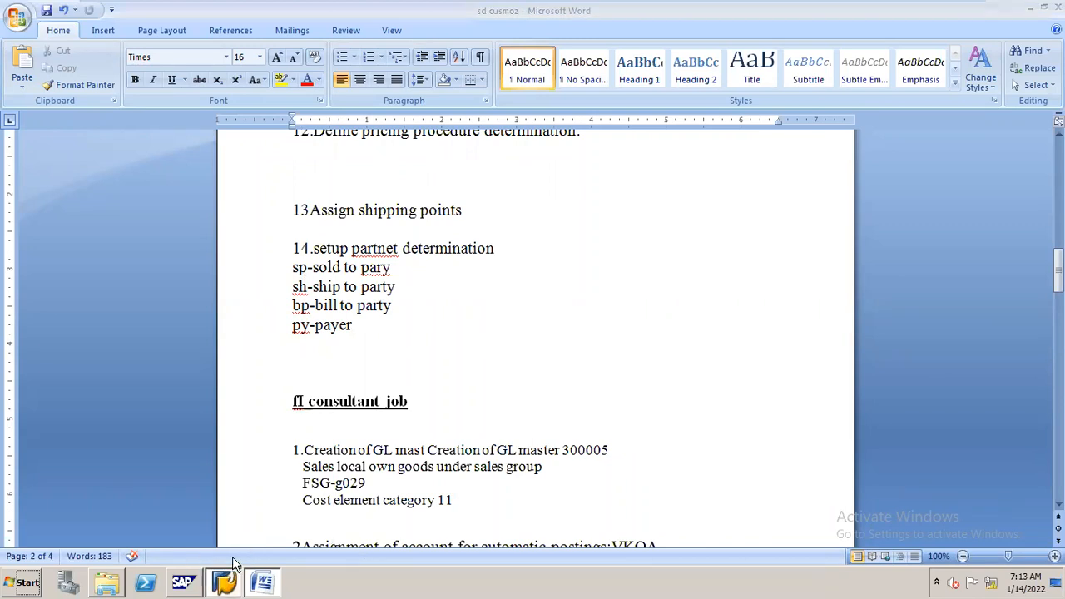
Step: Switch from the Word checklist back to SAP and leave the shipping point determination for the IMG structure
click(224, 581)
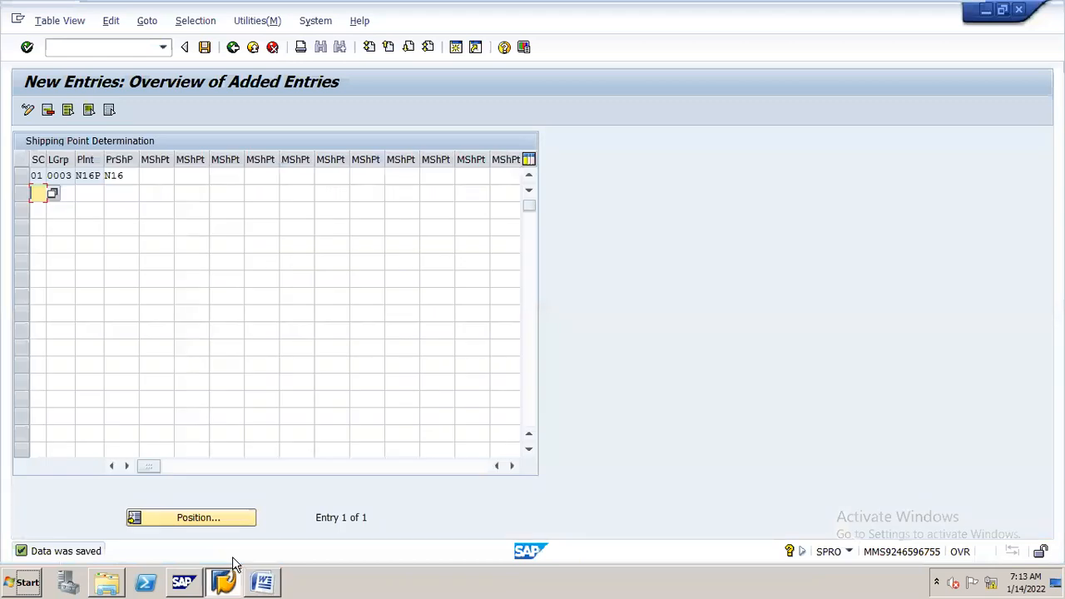
click(234, 49)
click(234, 48)
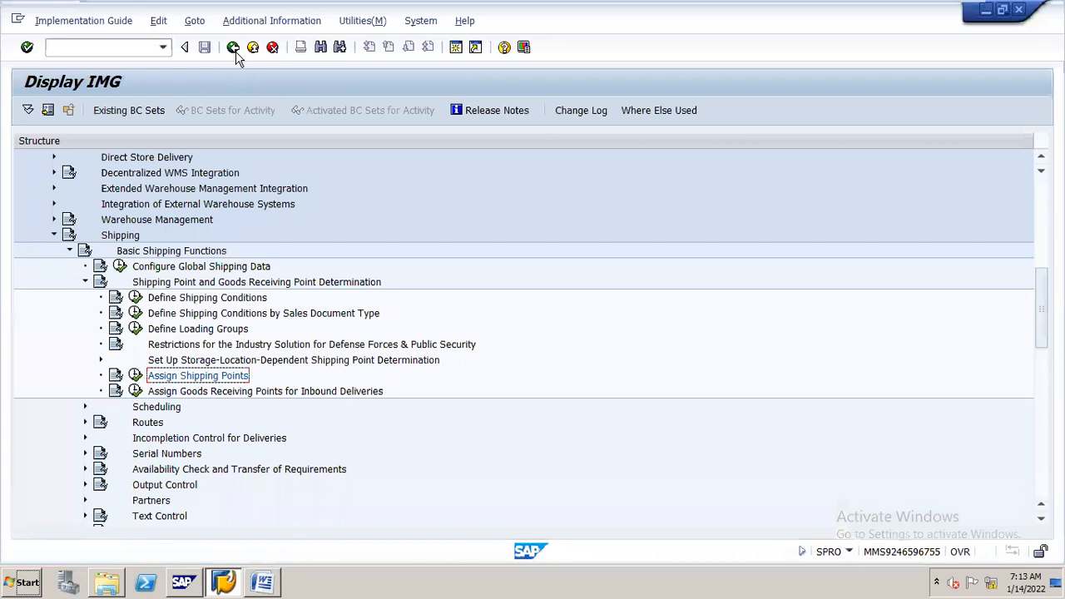
Step: Collapse the Shipping node and its parent Logistics Execution node in the IMG
click(121, 235)
key(Left)
key(Up)
key(Up)
key(Up)
key(Up)
key(Up)
key(Up)
key(Up)
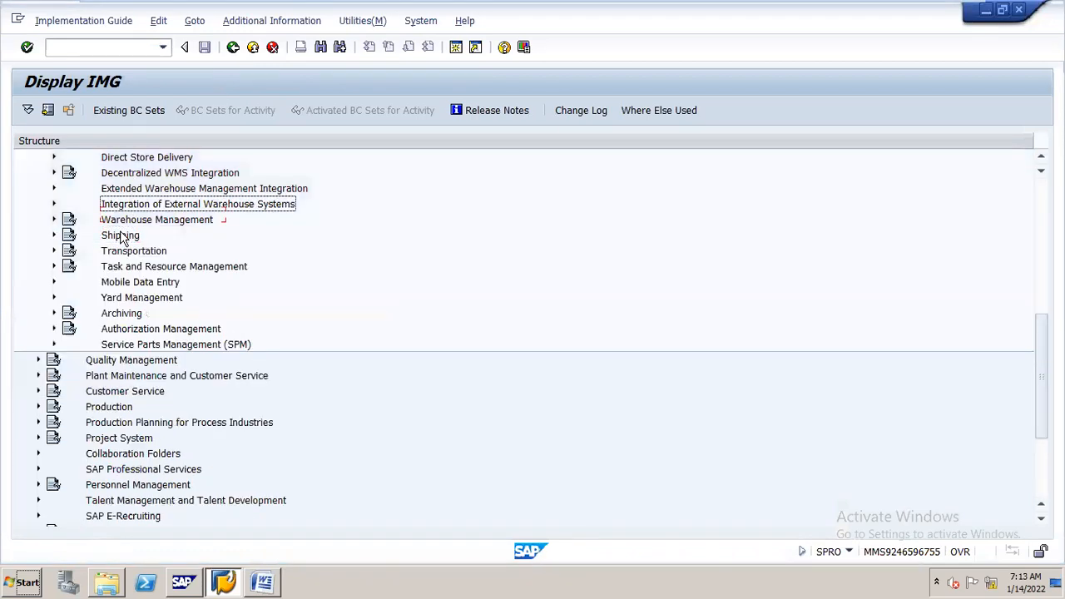
key(Up)
key(Up)
key(Down)
key(Down)
key(Down)
key(Down)
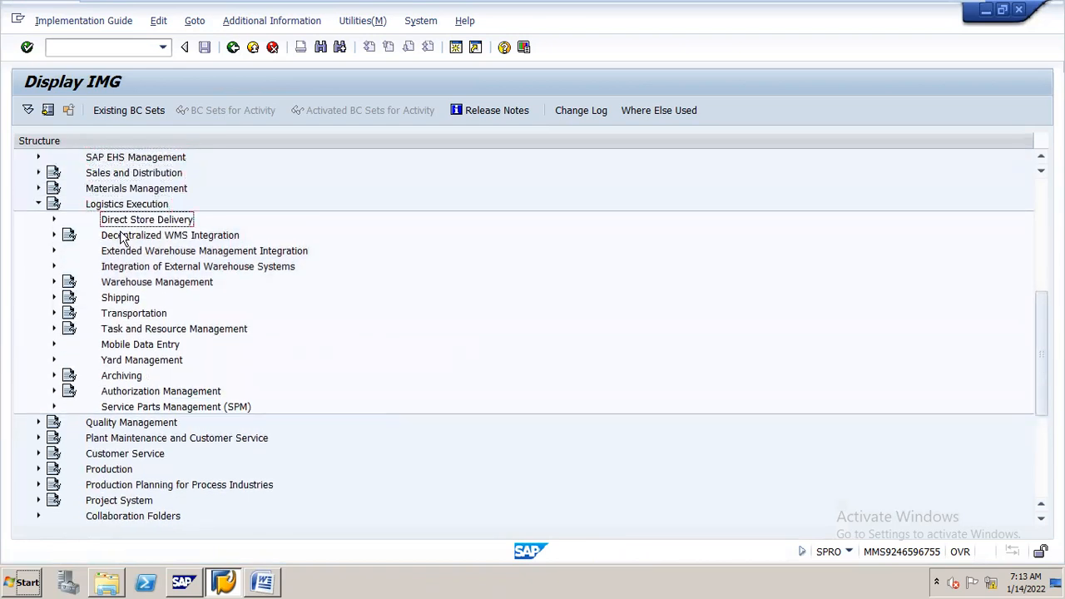
key(Up)
key(Left)
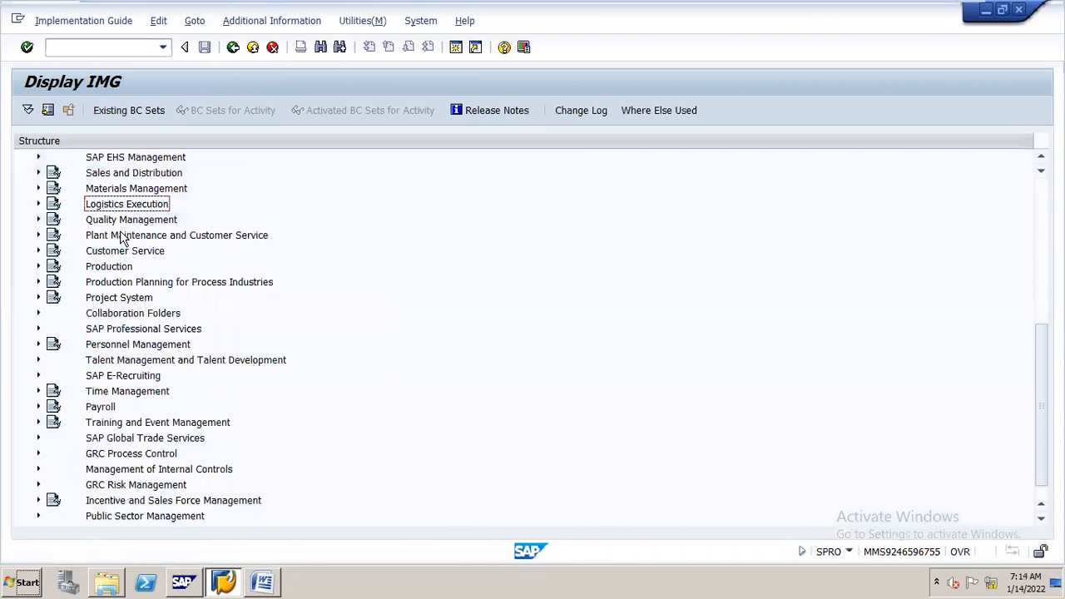
Step: Find the Sales and Distribution node in the IMG structure and expand it
key(Down)
key(Down)
key(Down)
key(Down)
key(Down)
key(Down)
key(Down)
key(Down)
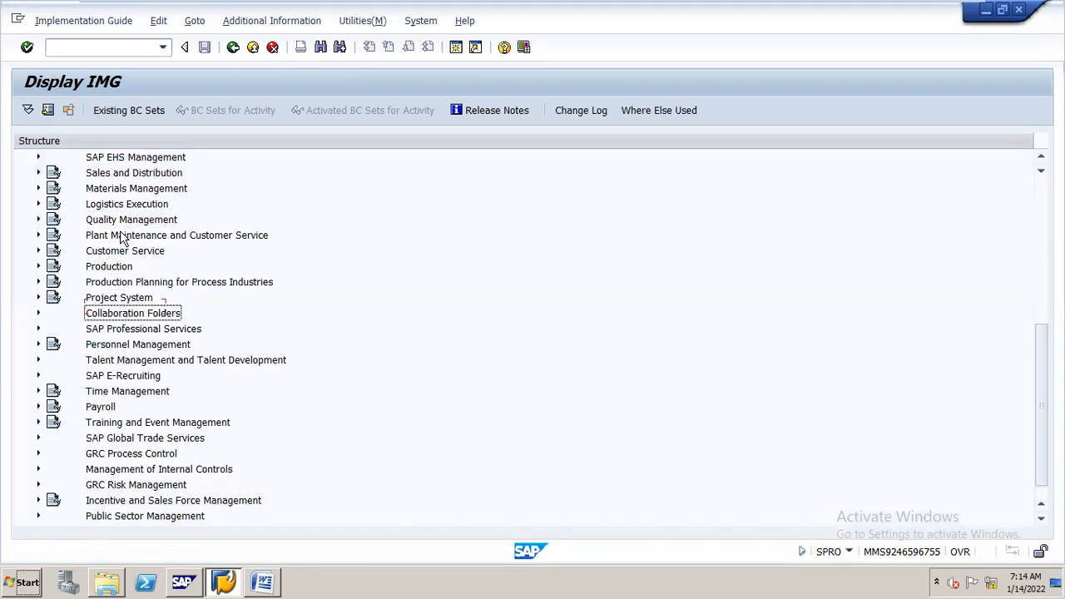
key(Up)
key(Up)
key(Up)
key(Up)
key(Up)
key(Up)
key(Up)
key(Up)
key(Up)
key(Up)
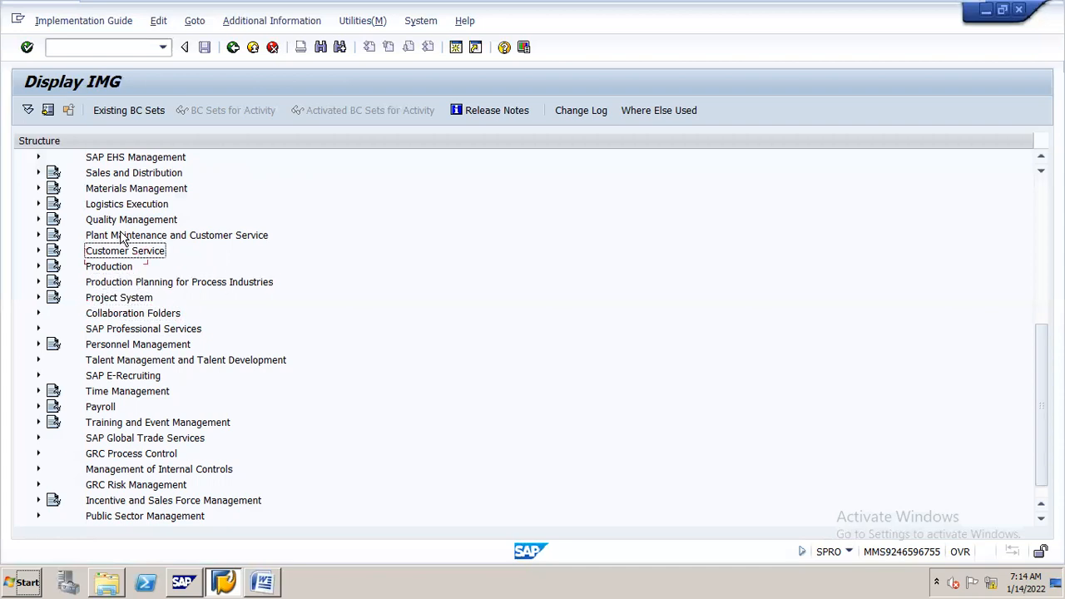
key(Right)
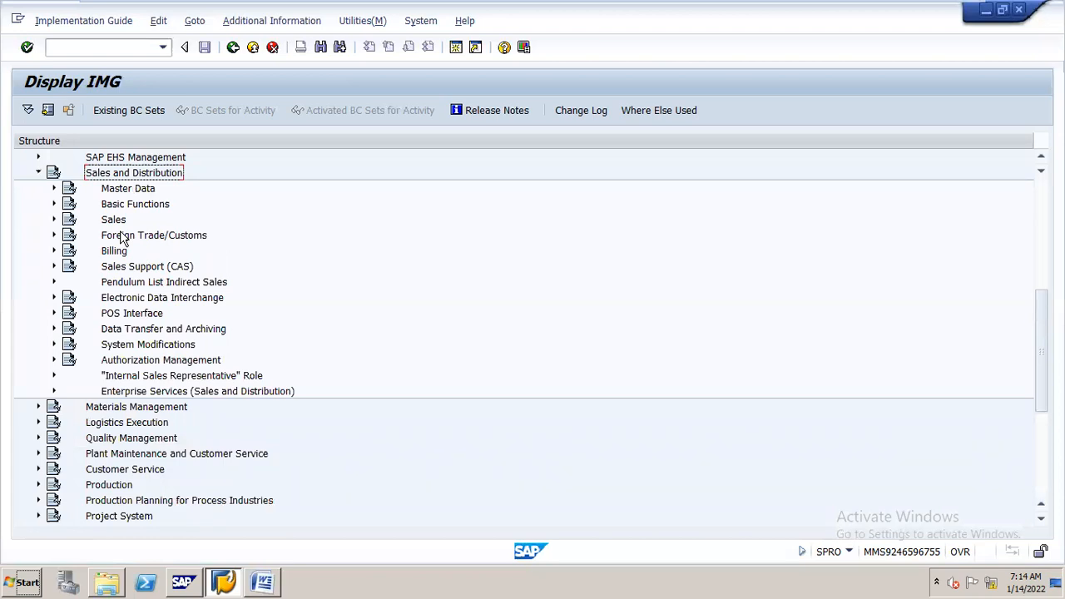
key(Down)
key(Down)
key(Down)
key(Right)
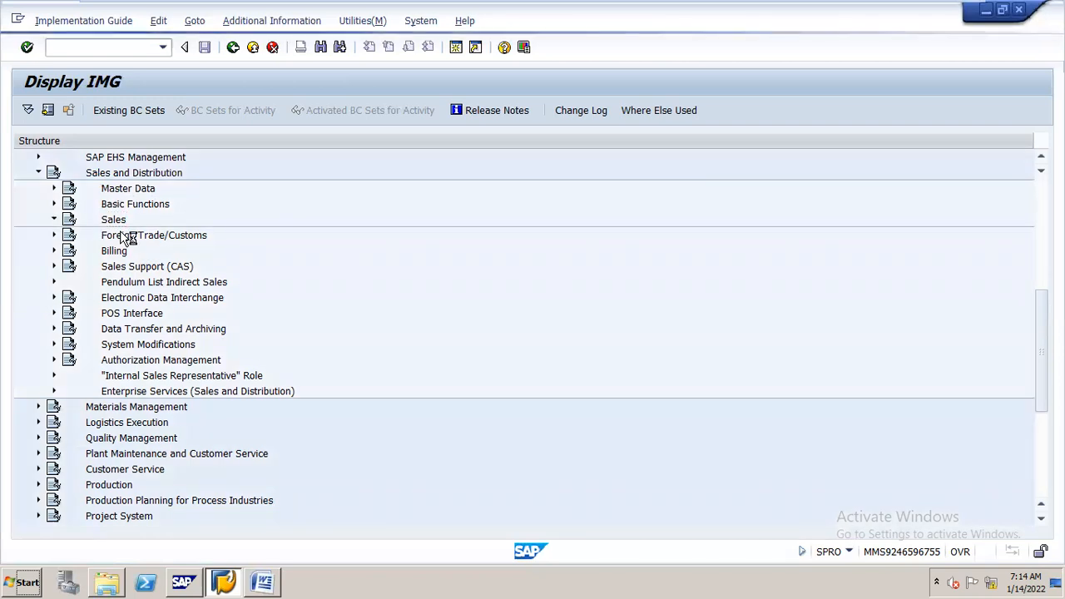
click(122, 236)
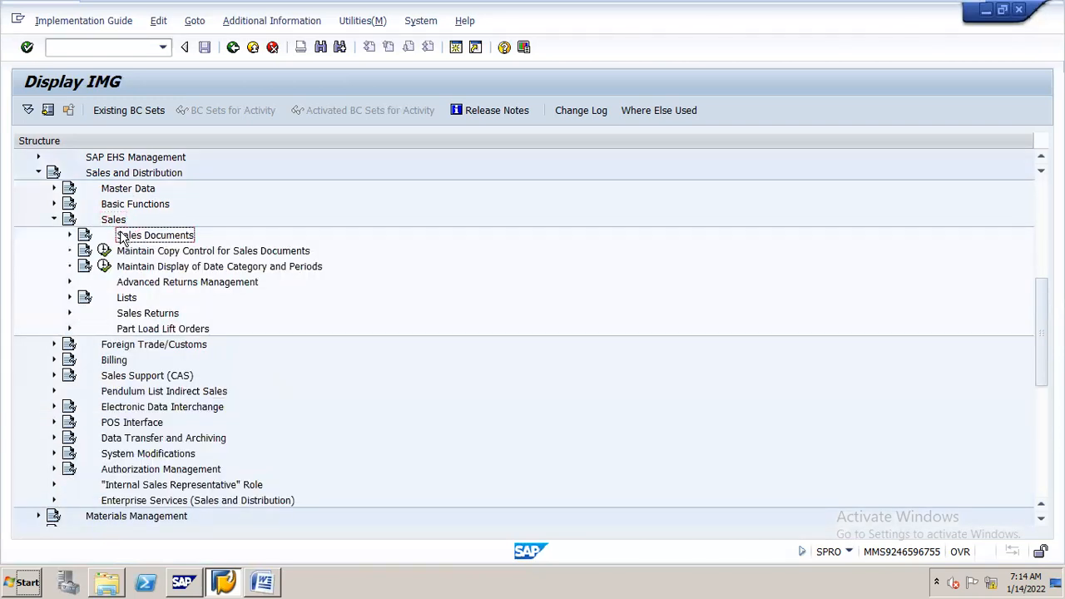
key(Left)
key(Left)
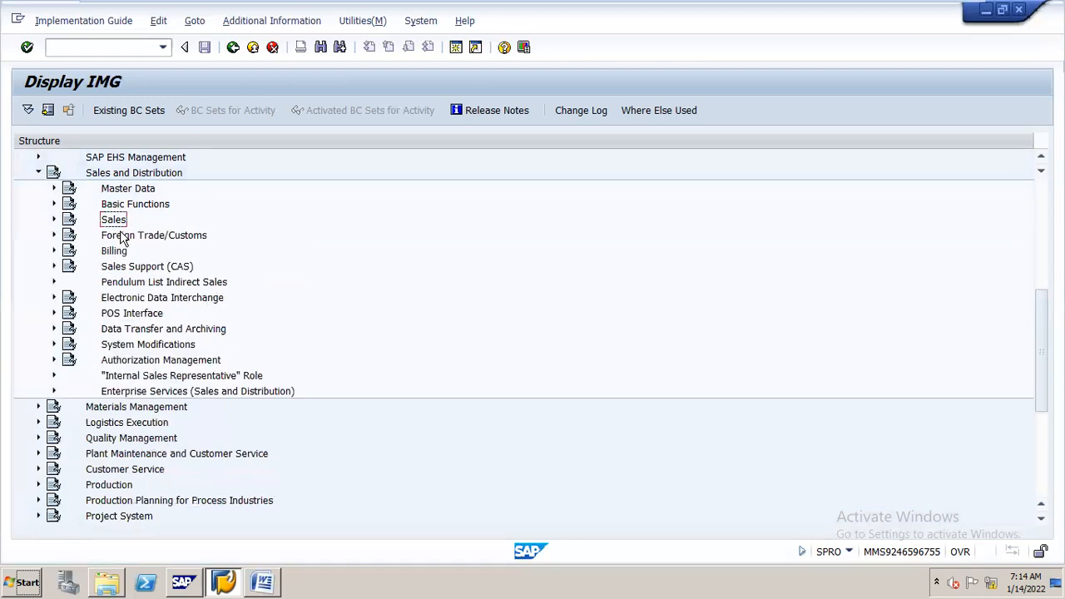
Step: Expand Basic Functions under Sales and Distribution, collapse its Pricing node, and expand Partner Determination
click(165, 206)
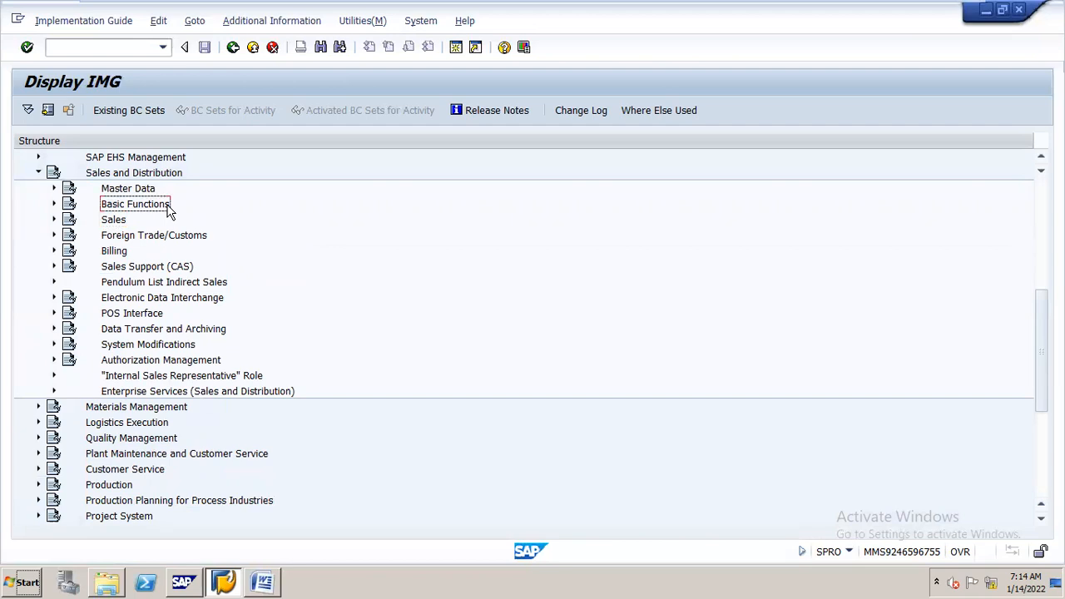
double_click(167, 207)
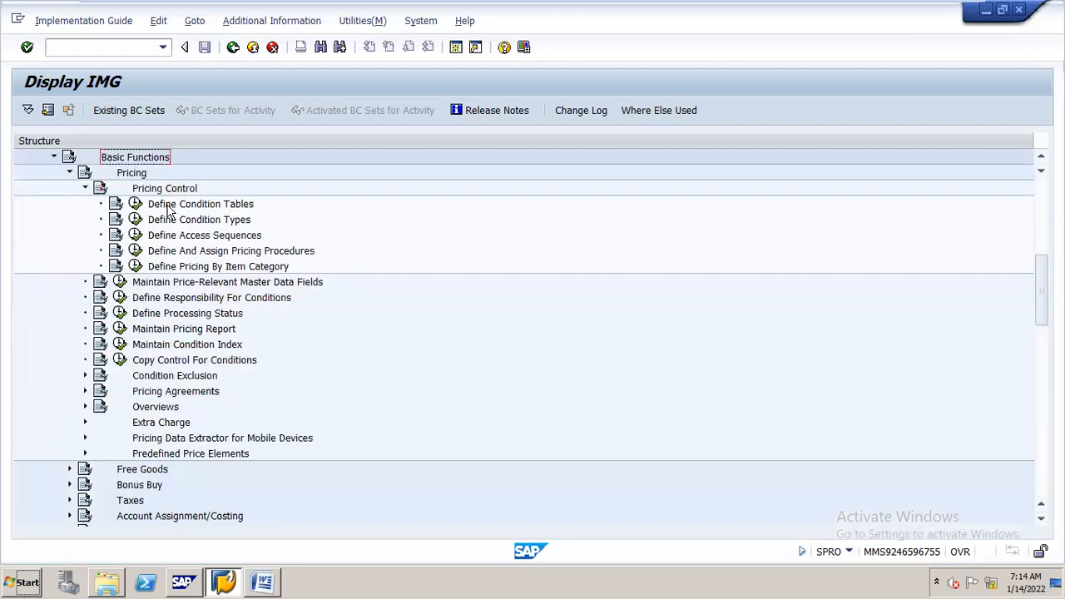
click(141, 176)
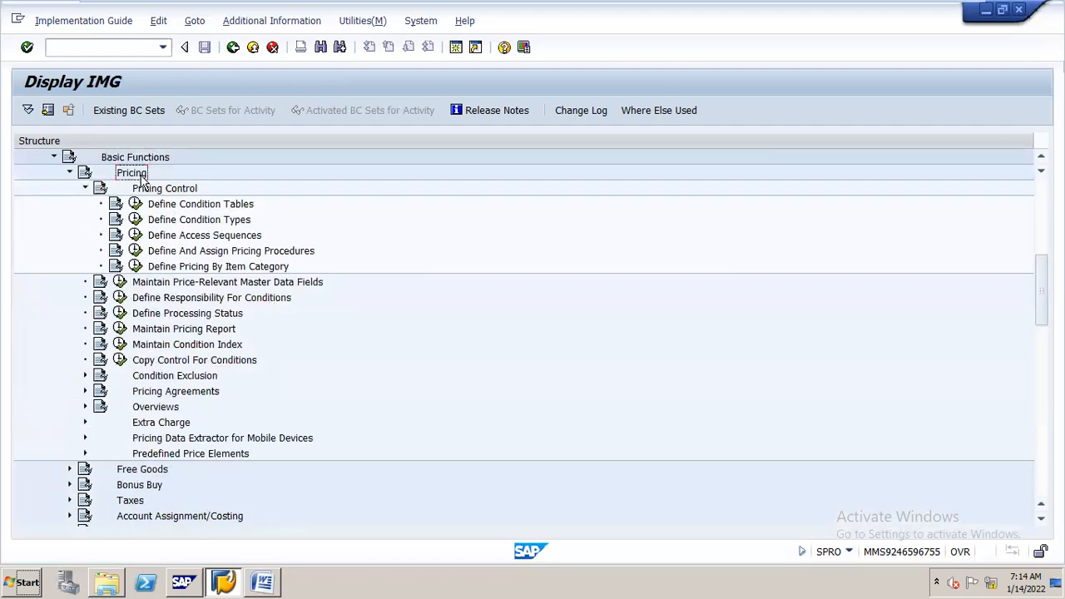
double_click(142, 179)
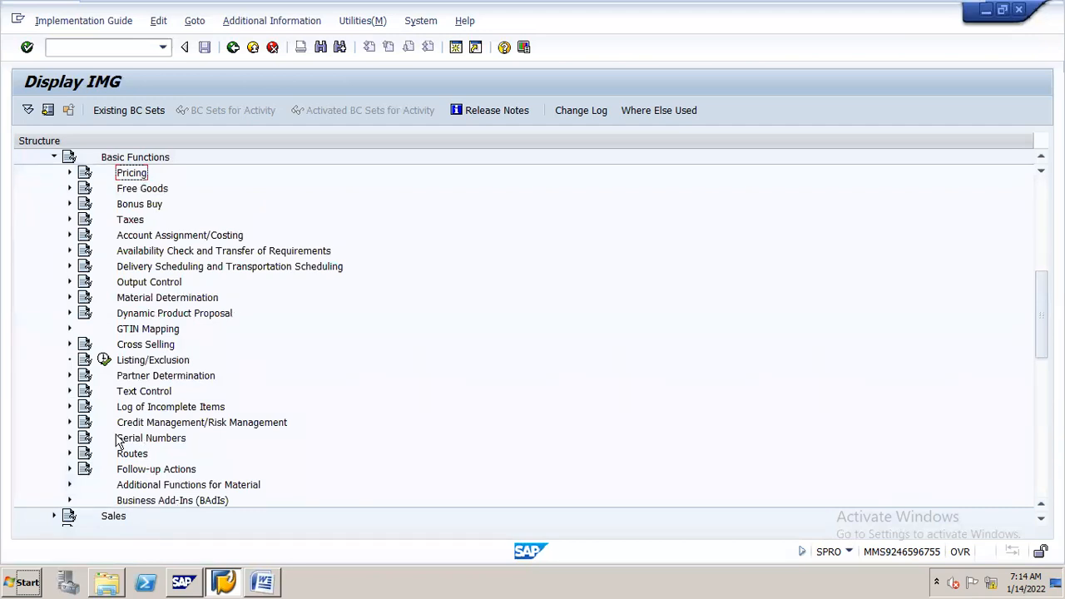
click(155, 379)
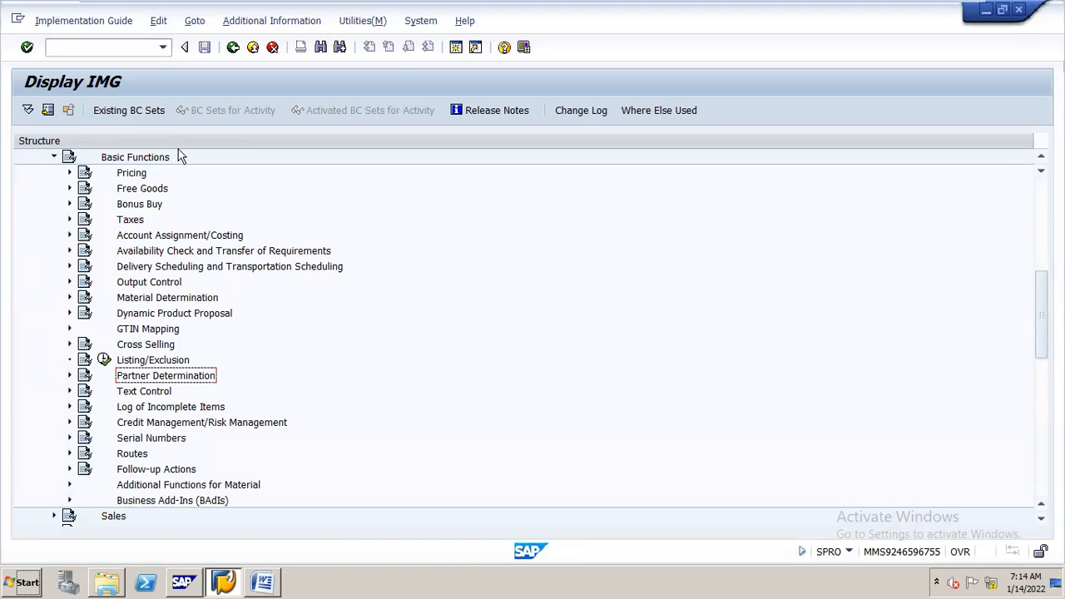
key(Right)
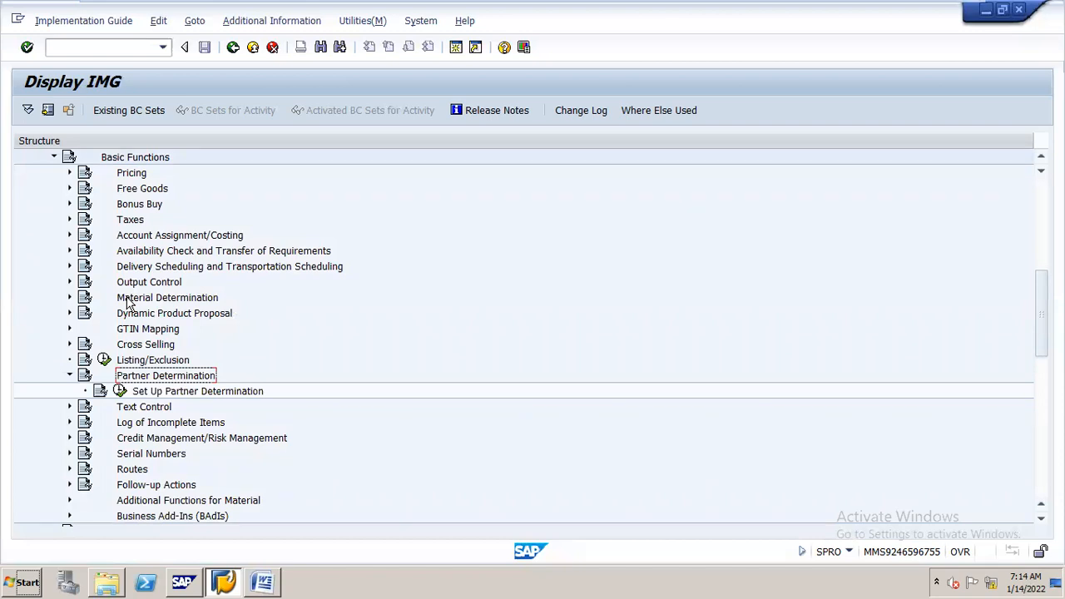
Step: Execute Set Up Partner Determination and choose the activity for Customer Master
click(121, 392)
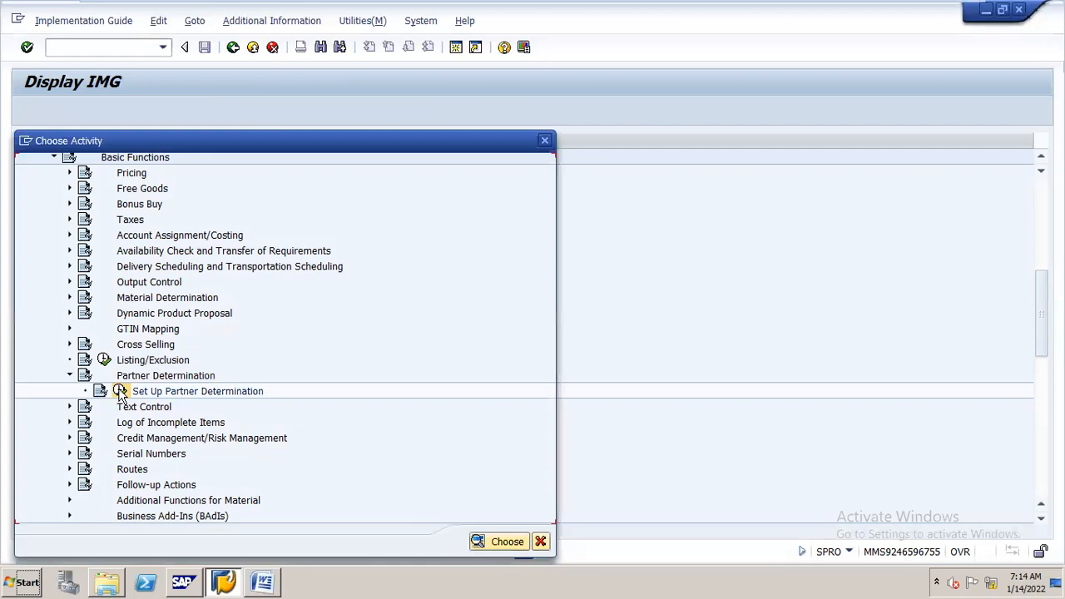
drag(272, 143, 496, 96)
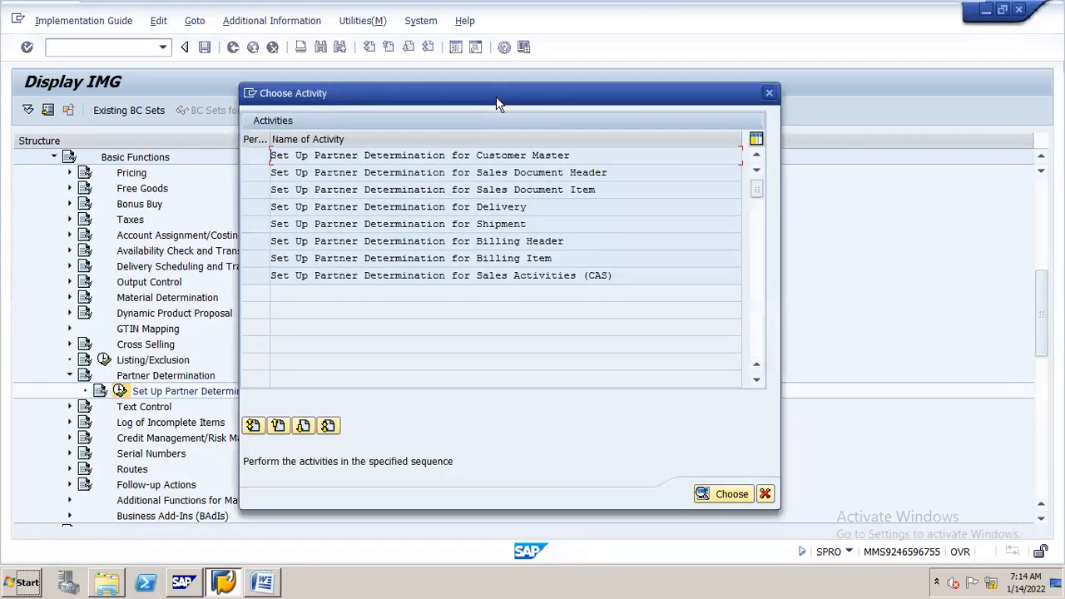
double_click(411, 158)
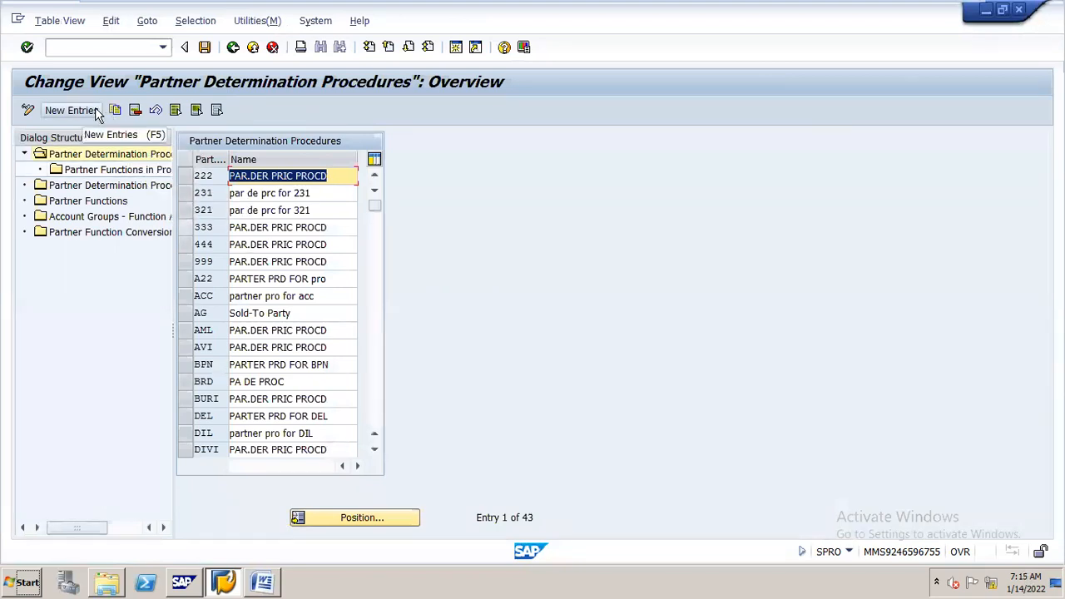
Step: Look up the partner functions SP, SH and BP in the Partner Functions overview
click(96, 204)
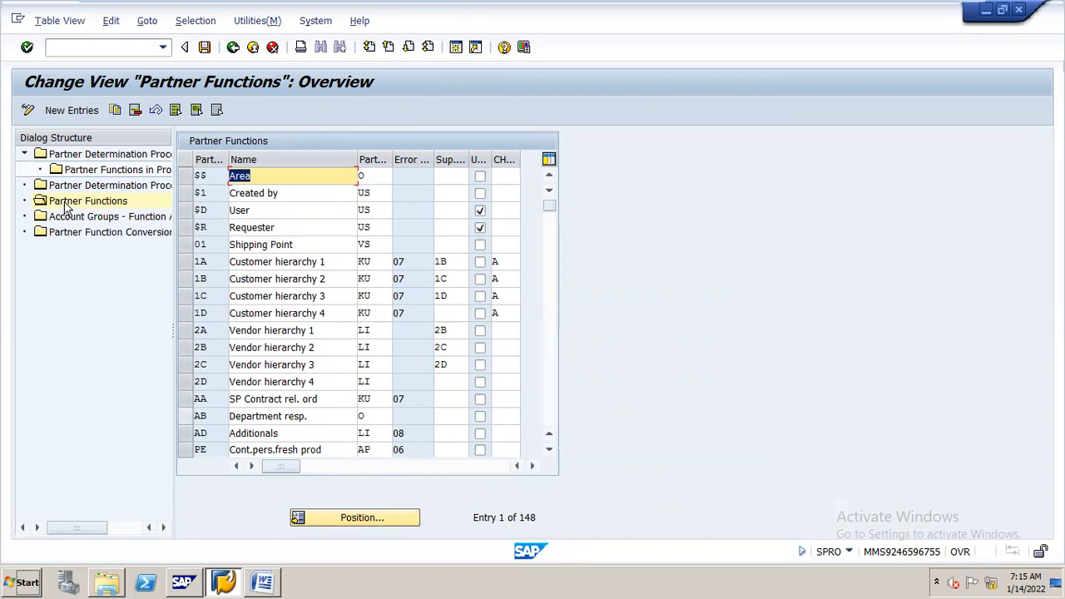
click(396, 517)
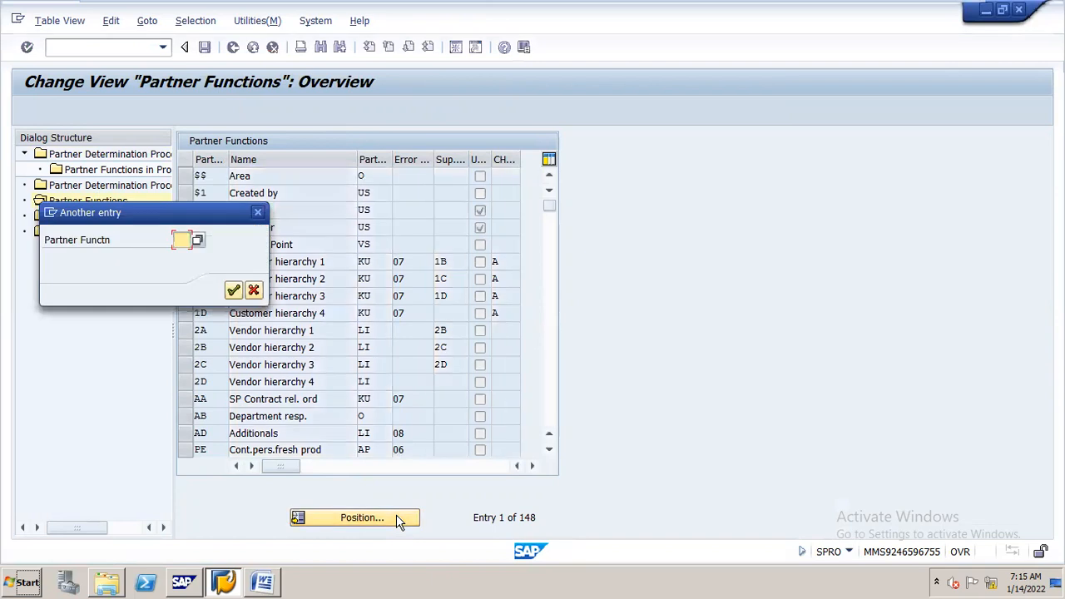
text(SP)
key(Return)
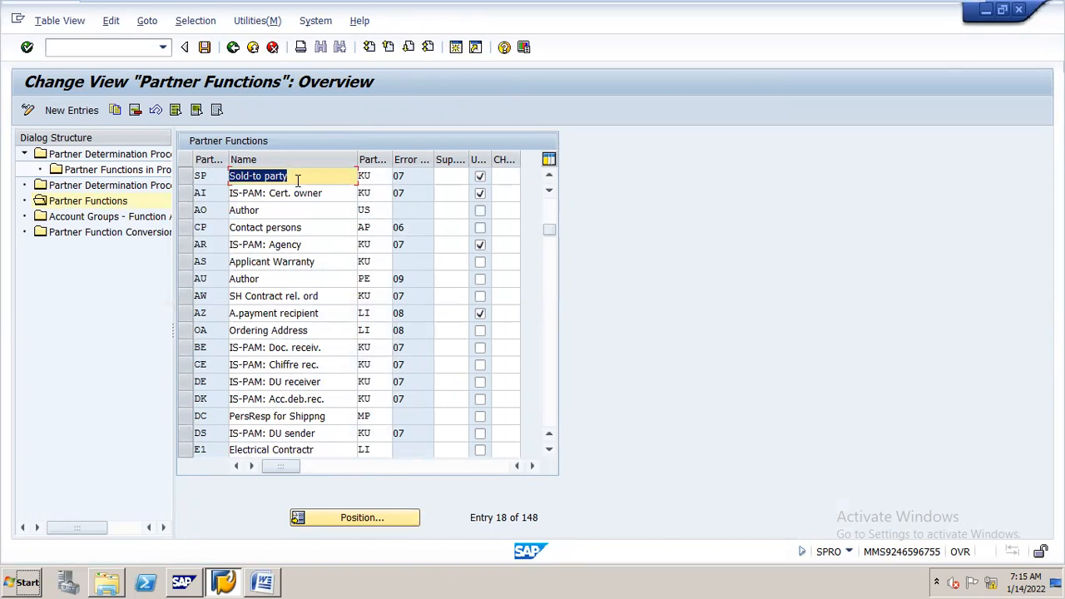
click(367, 525)
text(SH)
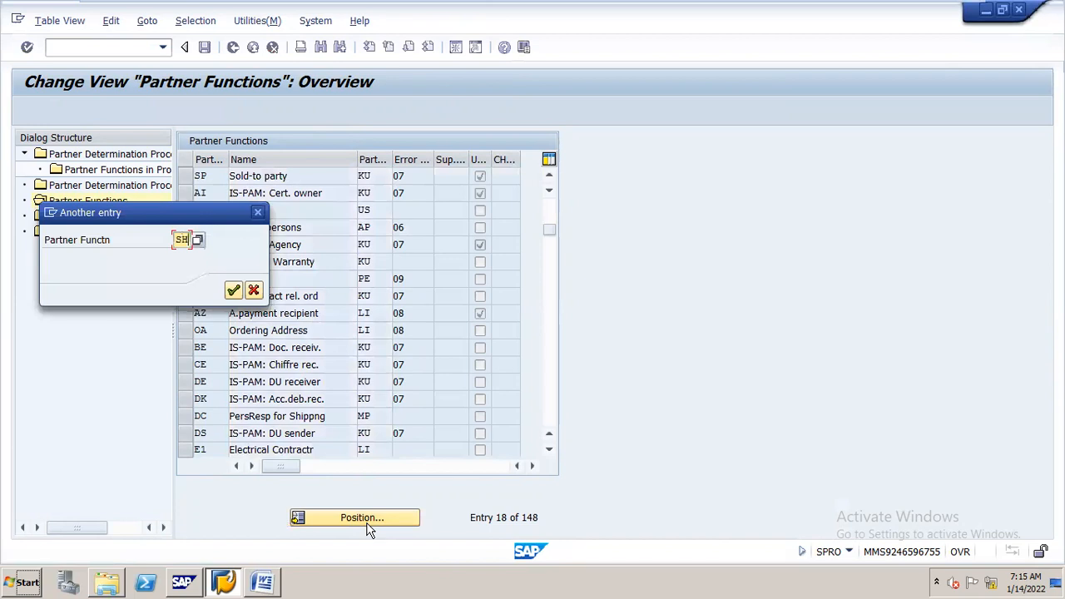
key(Return)
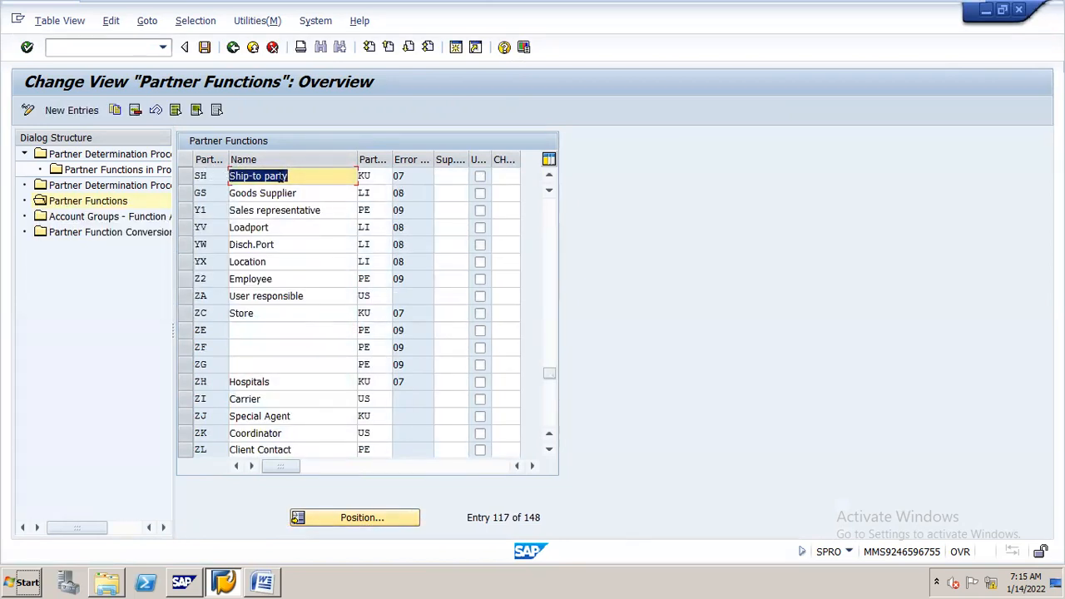
click(346, 514)
text(BP)
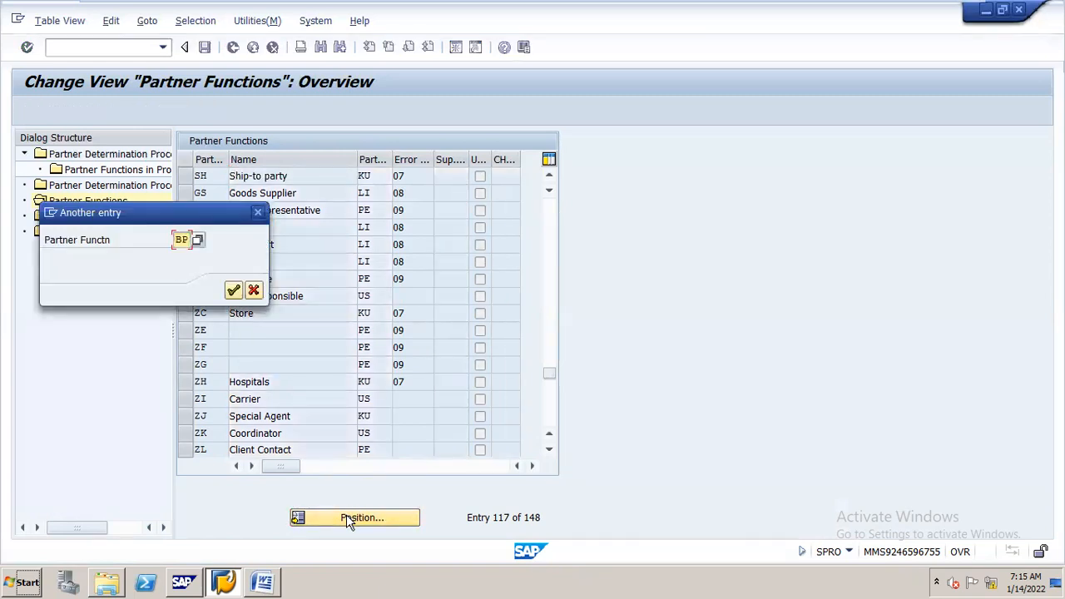
key(Return)
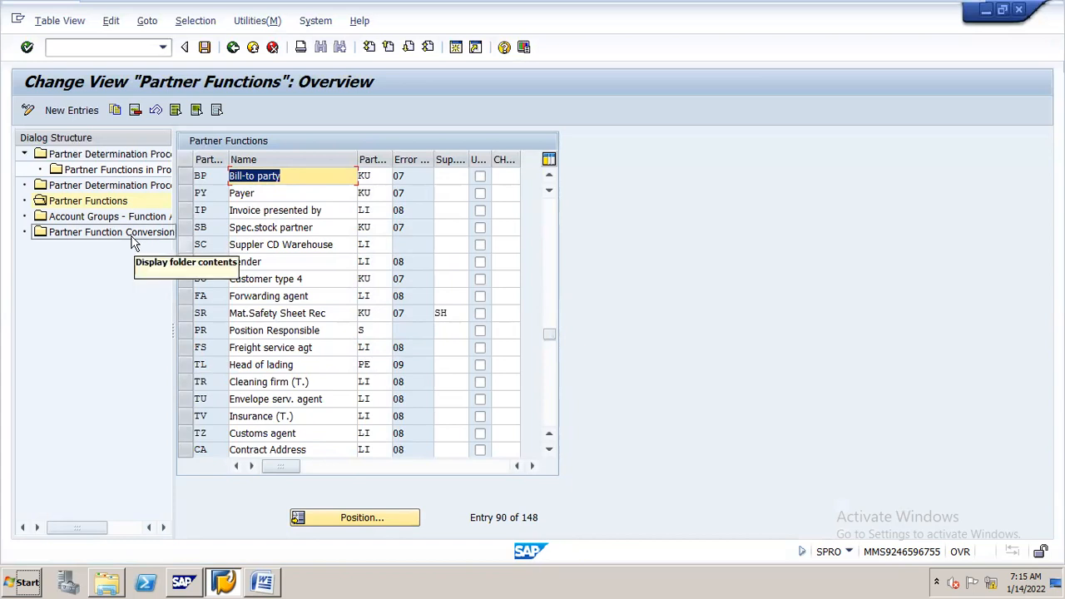
Step: Create partner determination procedure N16 named "PARTER PRD FOR pro" and save it in customizing request EH5K900166
double_click(133, 156)
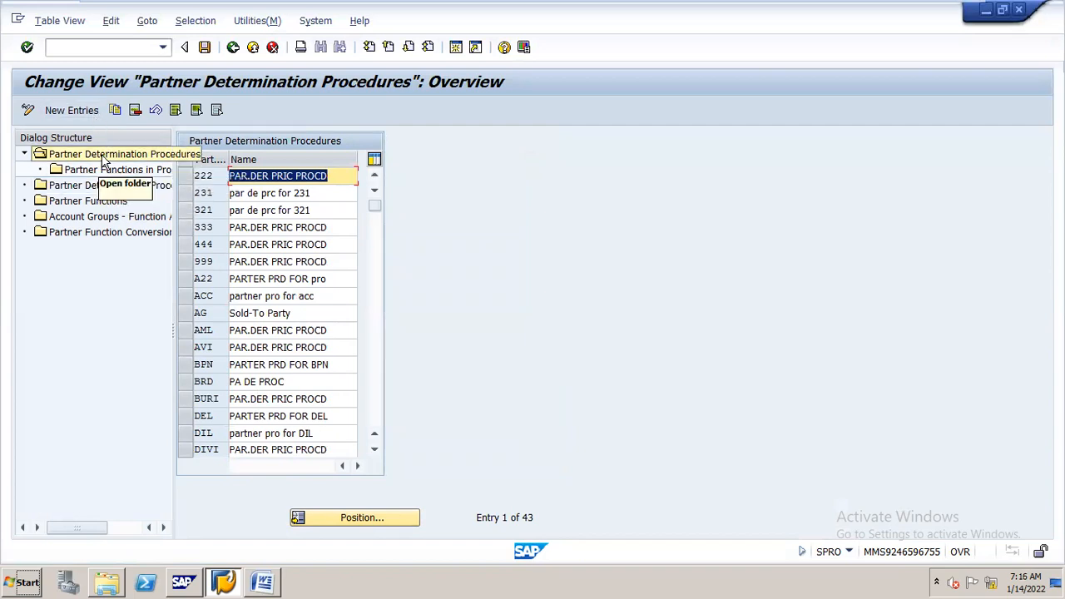
click(90, 113)
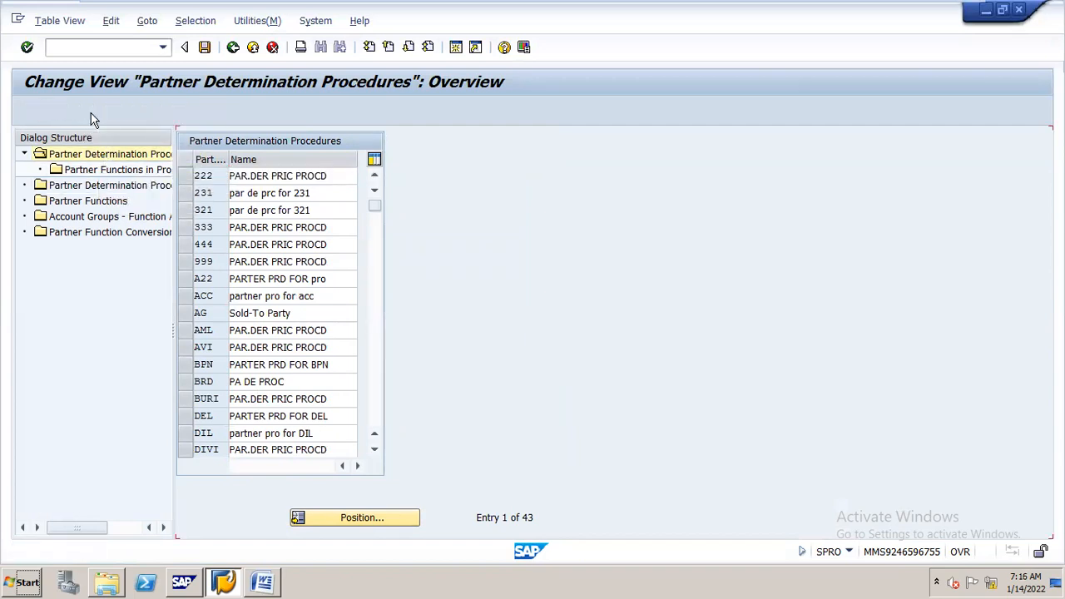
click(205, 172)
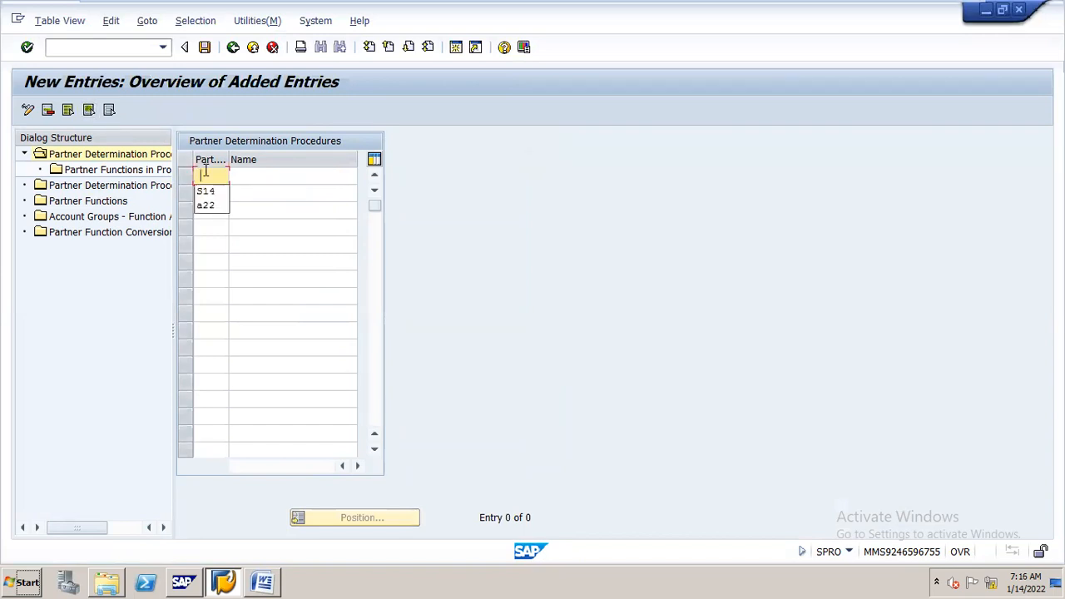
text(N16)
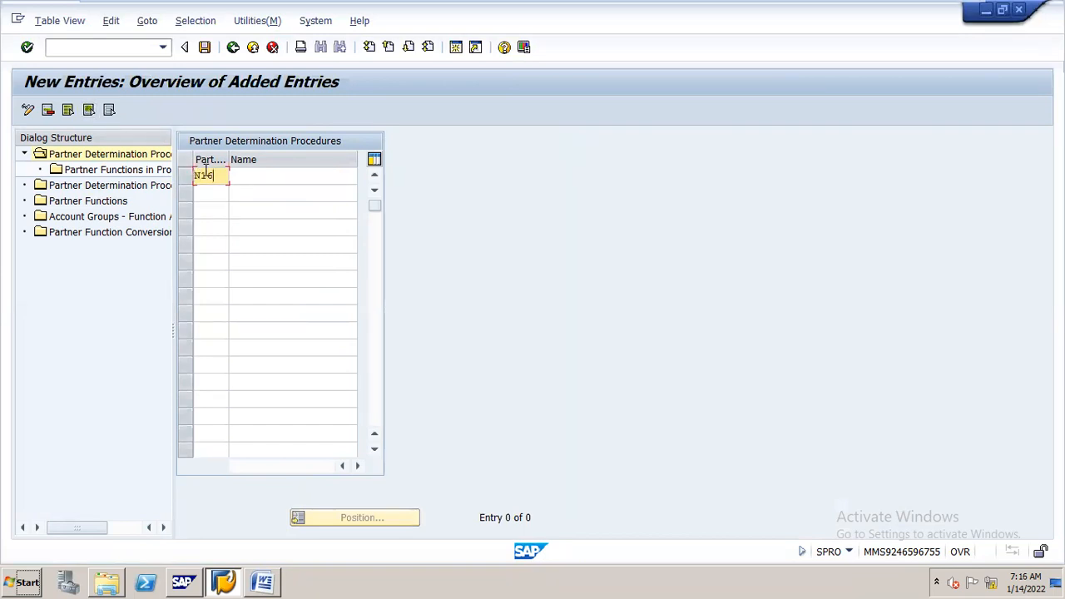
key(Tab)
text(N)
key(BackSpace)
key(Down)
key(Return)
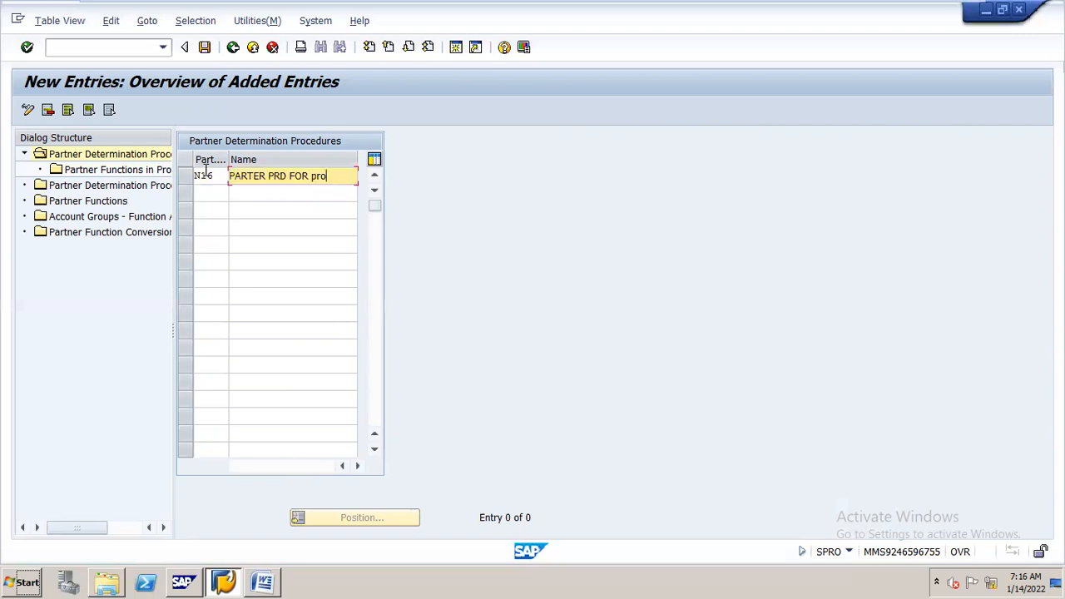
key(Return)
key(ctrl+s)
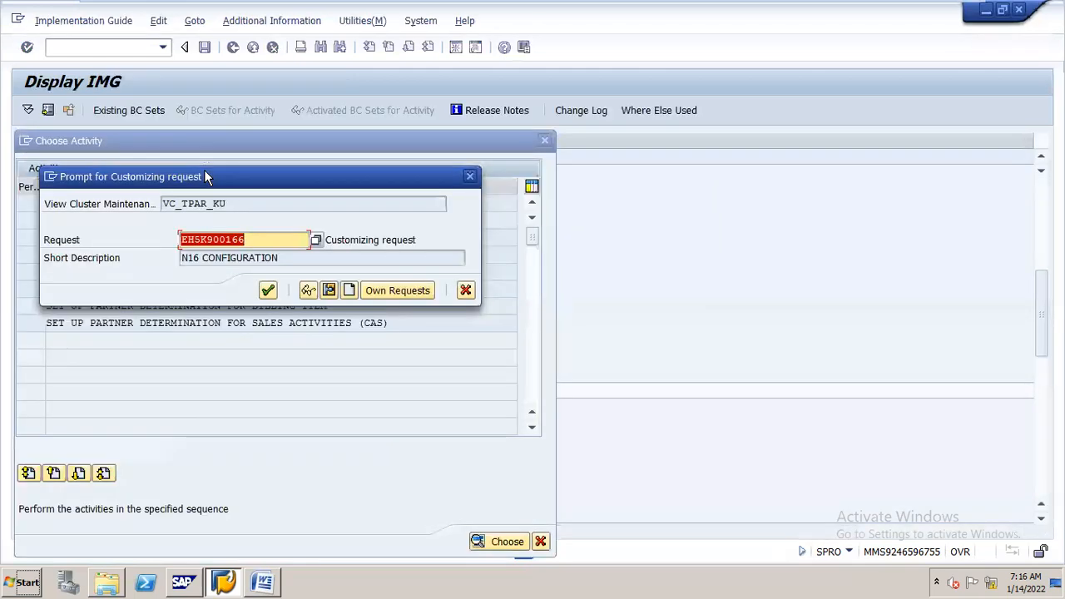
key(Return)
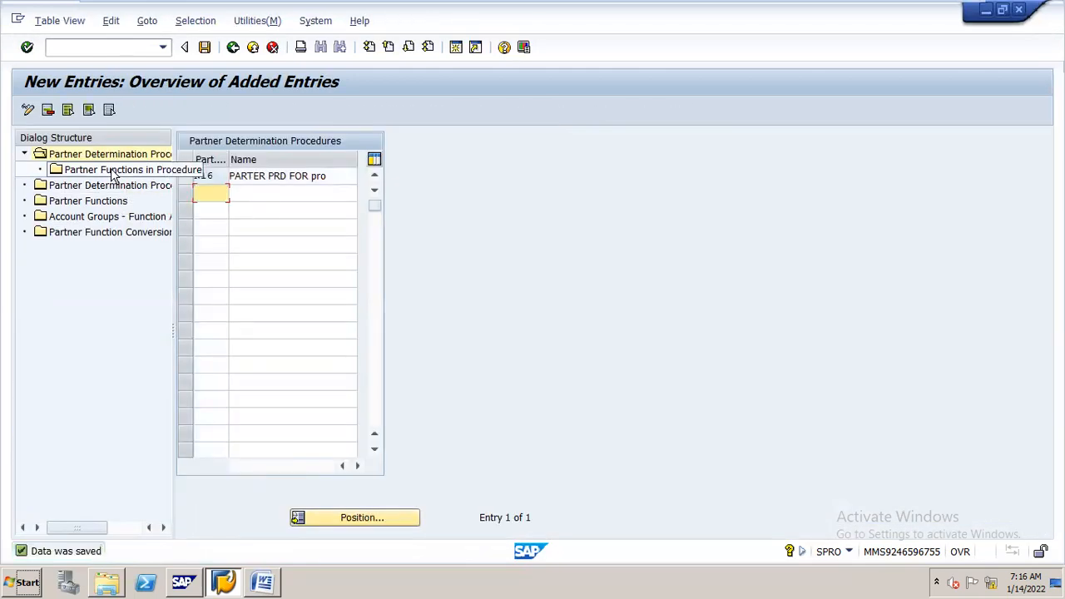
Step: Select procedure N16 and open its Partner Functions in Procedure view
double_click(112, 171)
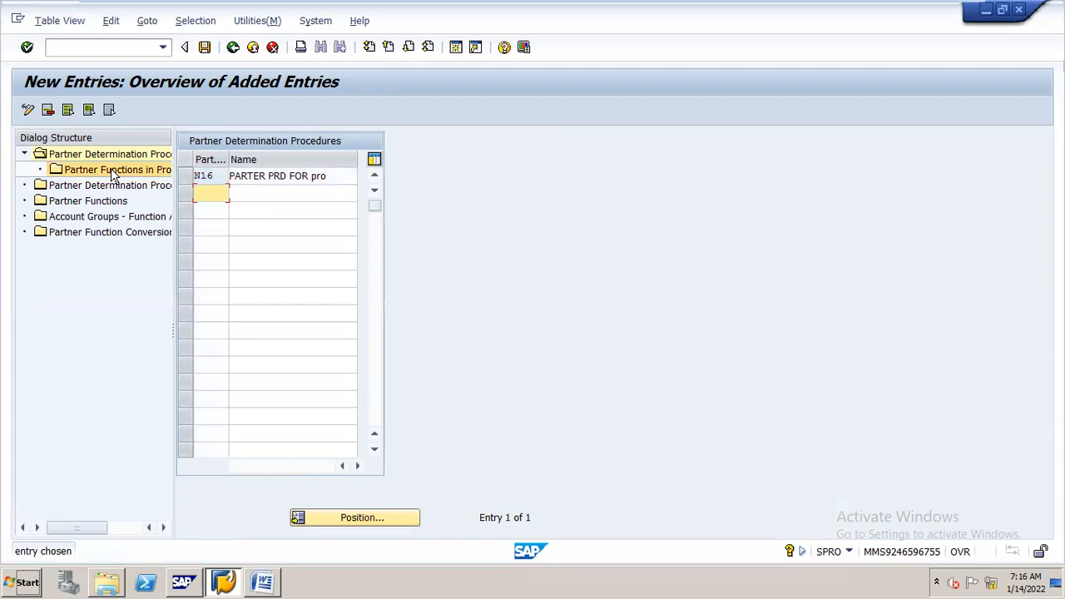
click(185, 175)
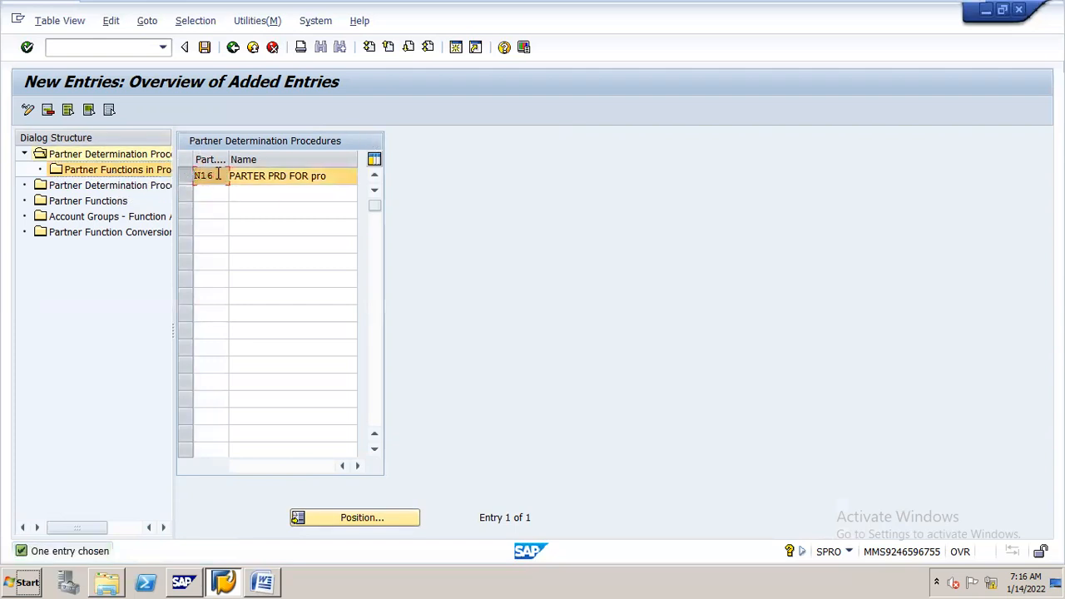
double_click(147, 166)
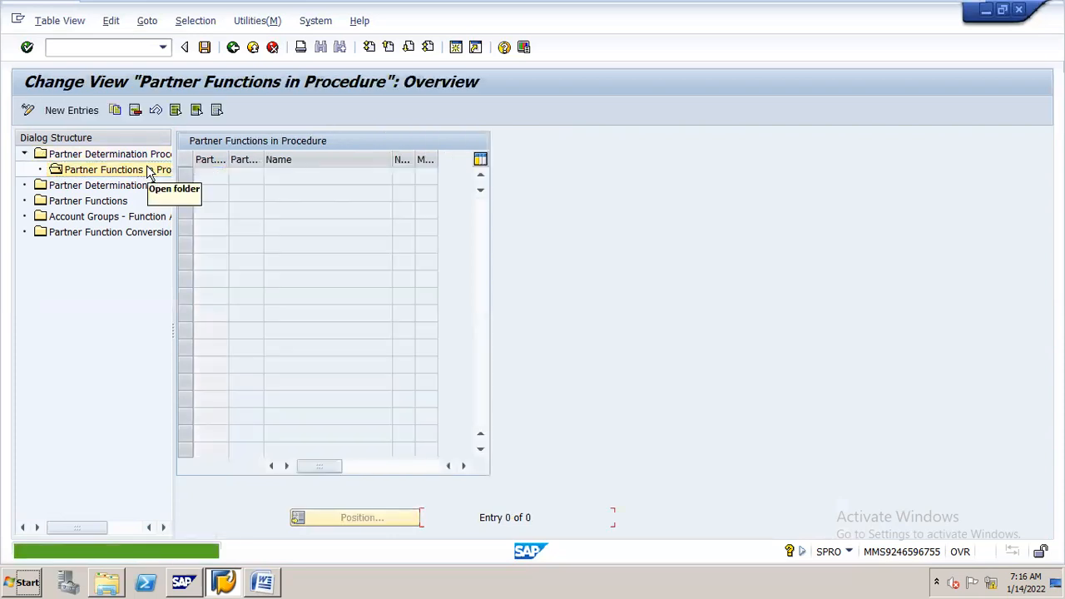
Step: Add new entries to procedure N16 for the partner functions SP, SH, BP and PY
click(93, 111)
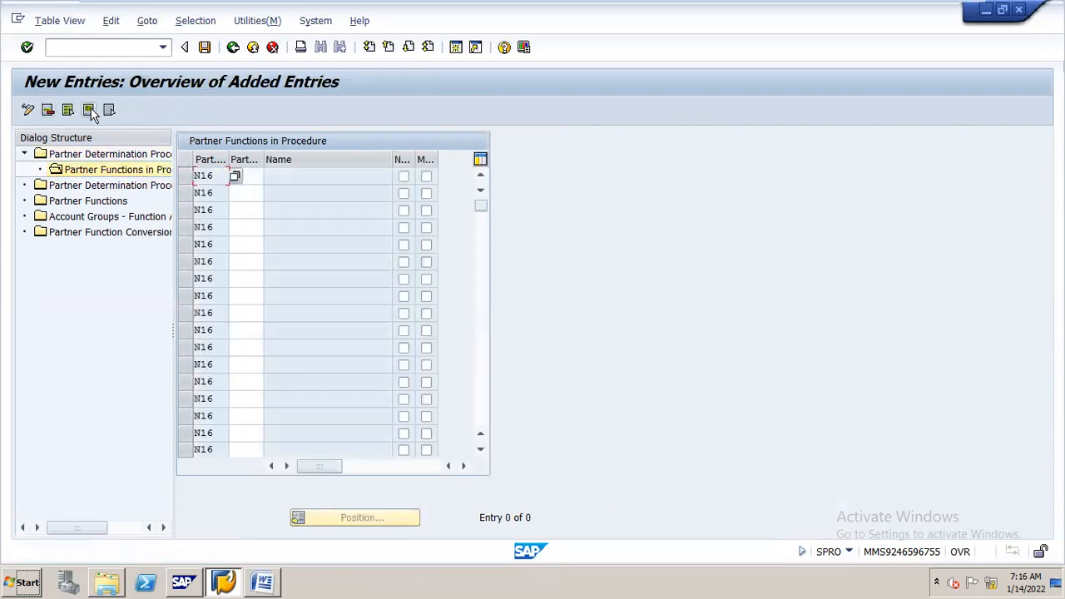
click(255, 177)
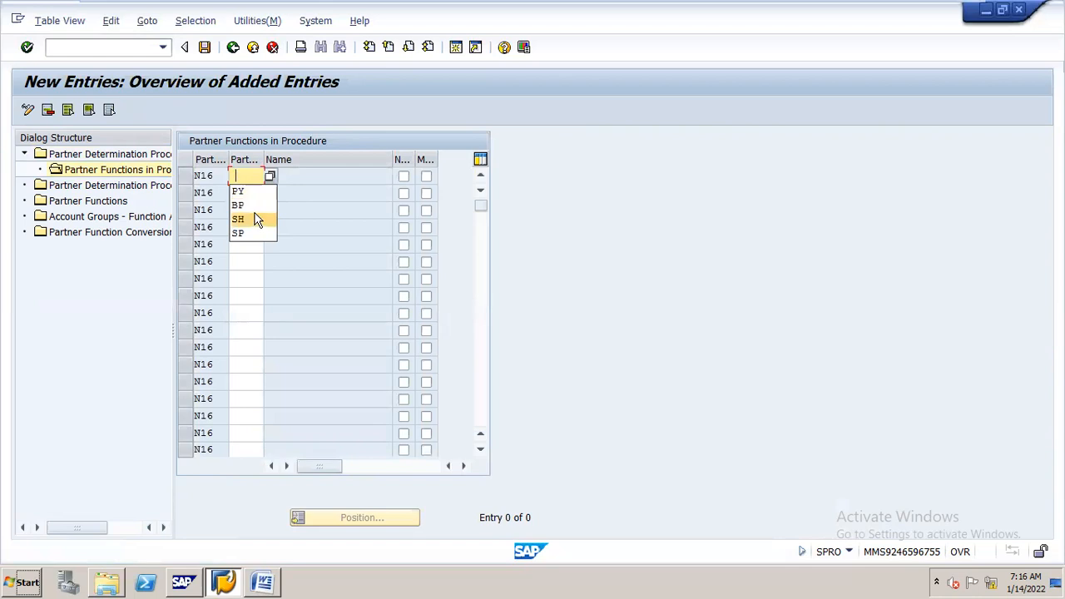
click(255, 234)
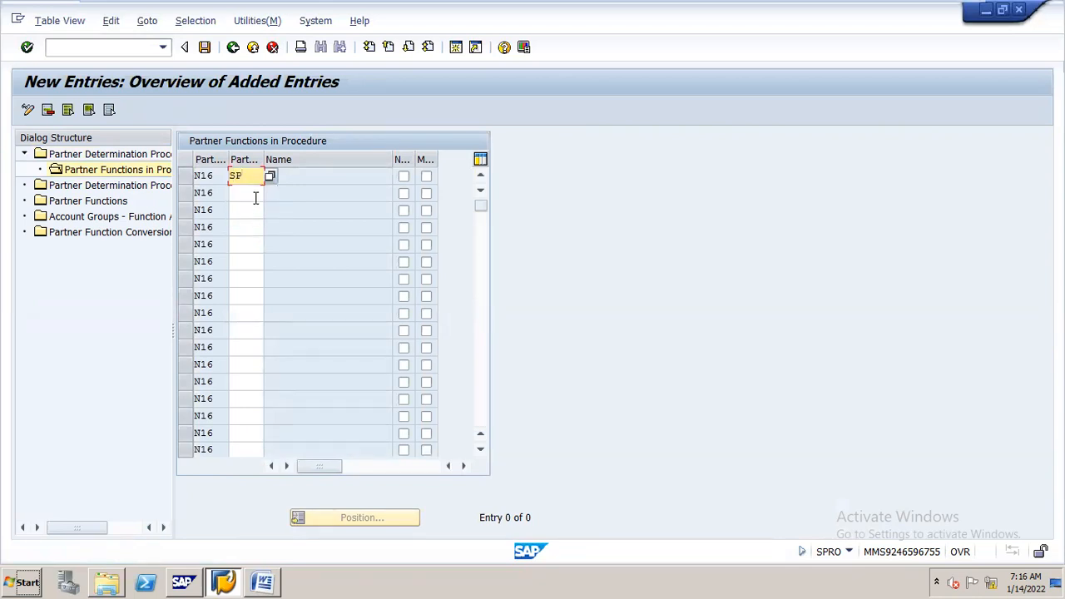
click(257, 193)
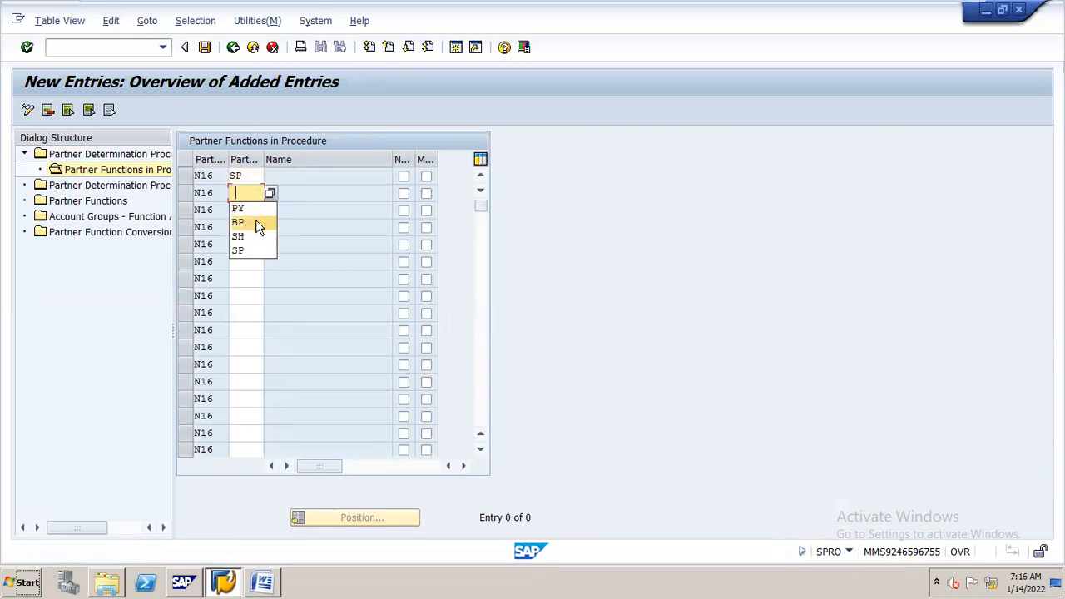
click(257, 224)
click(261, 210)
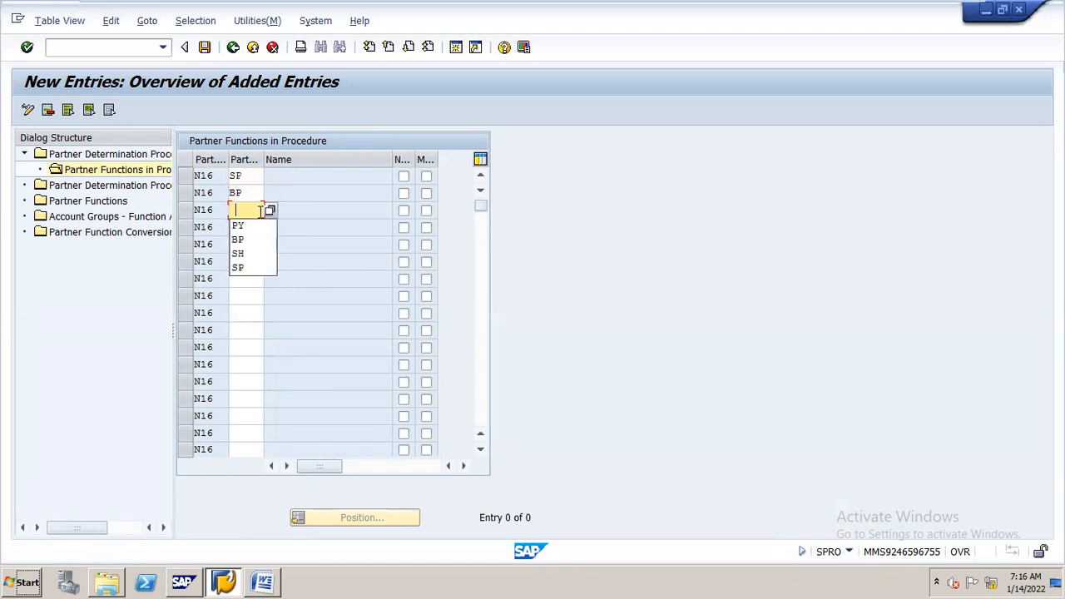
drag(258, 192, 223, 193)
text(SH)
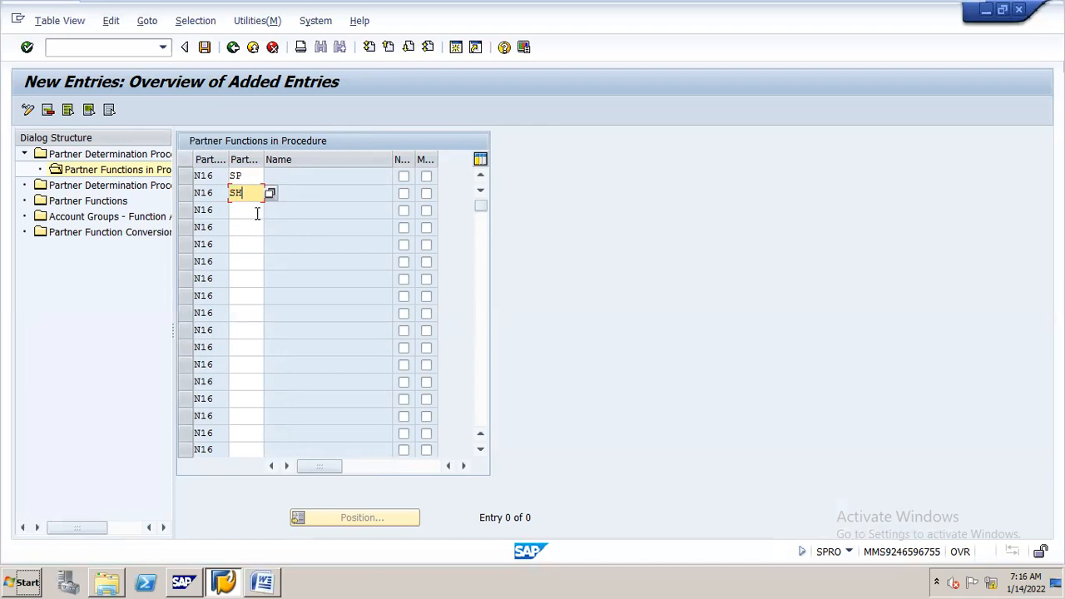
click(257, 212)
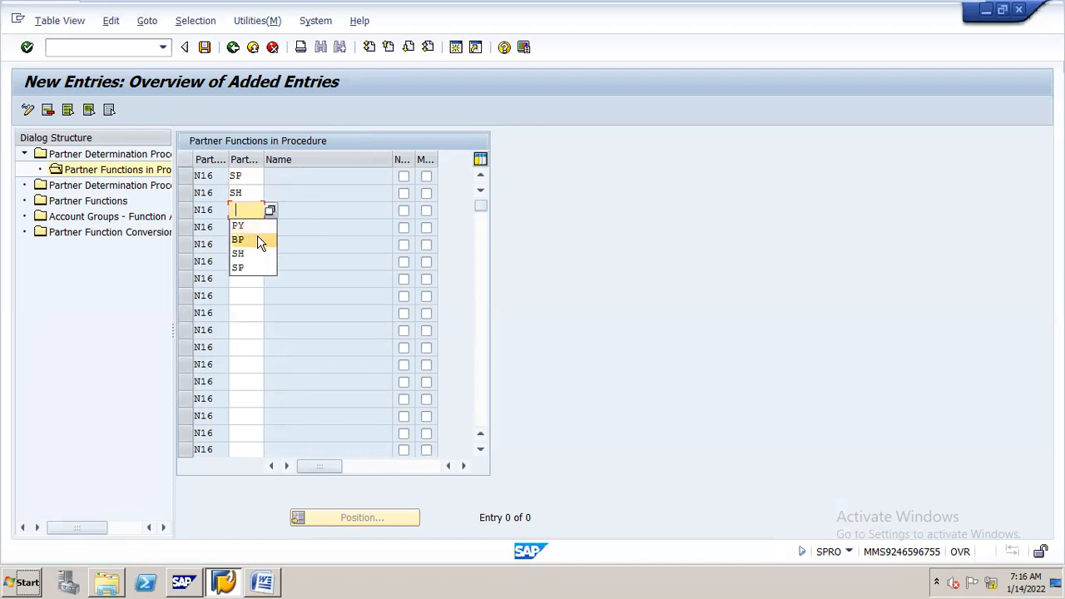
click(258, 241)
click(254, 223)
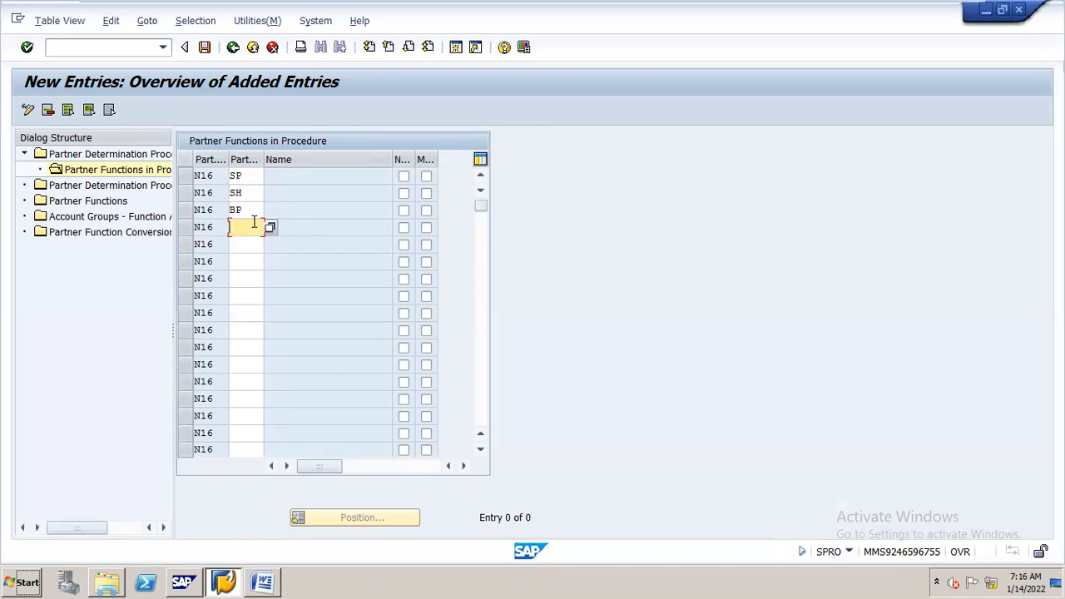
text(PY)
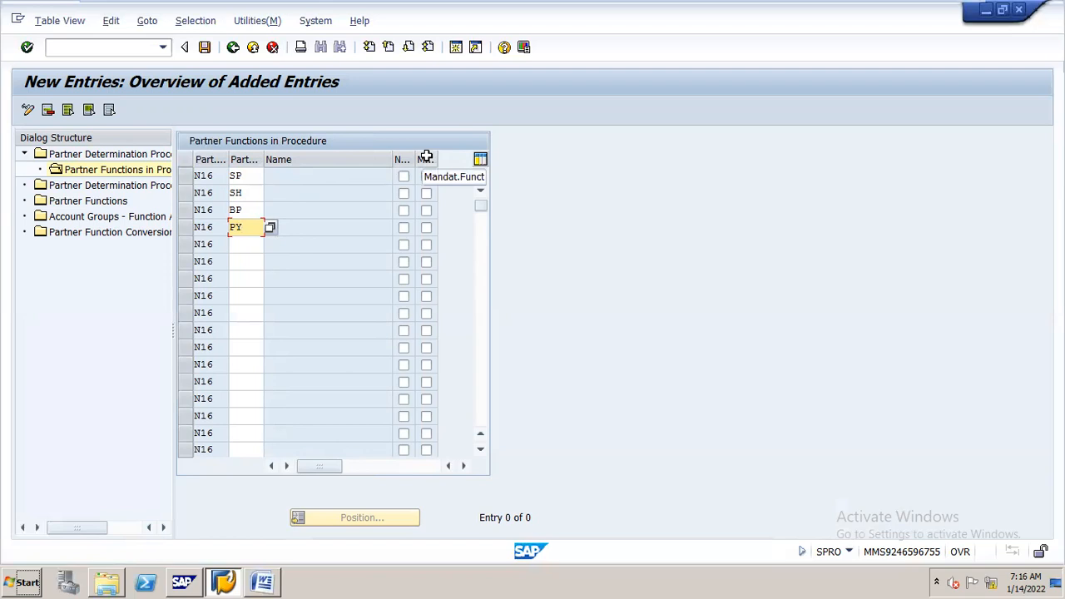
Step: Mark all four partner functions of procedure N16 as mandatory, set SP as not modifiable, and save the entries
click(427, 177)
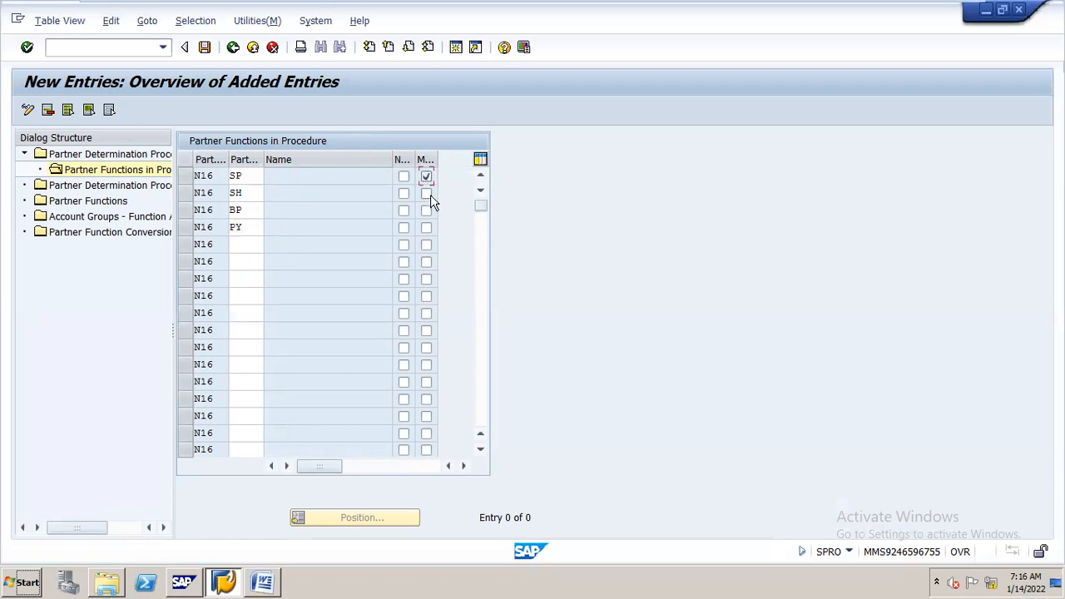
click(427, 228)
click(403, 177)
click(403, 176)
click(204, 47)
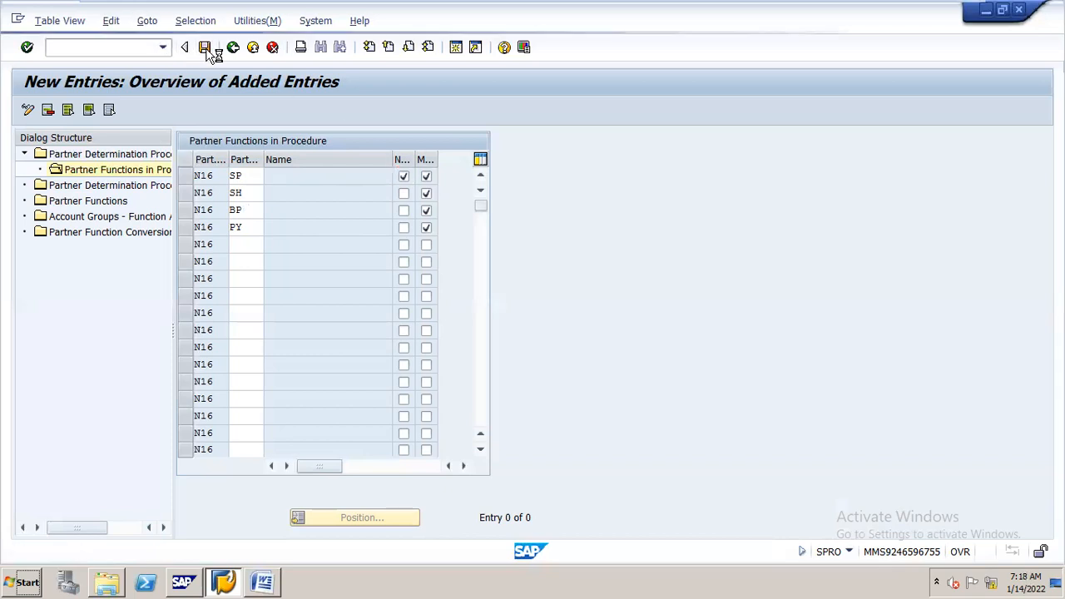
Step: Create new Account Groups - Function Assignment entries for the partner functions SP, SH, BP and PY
double_click(112, 218)
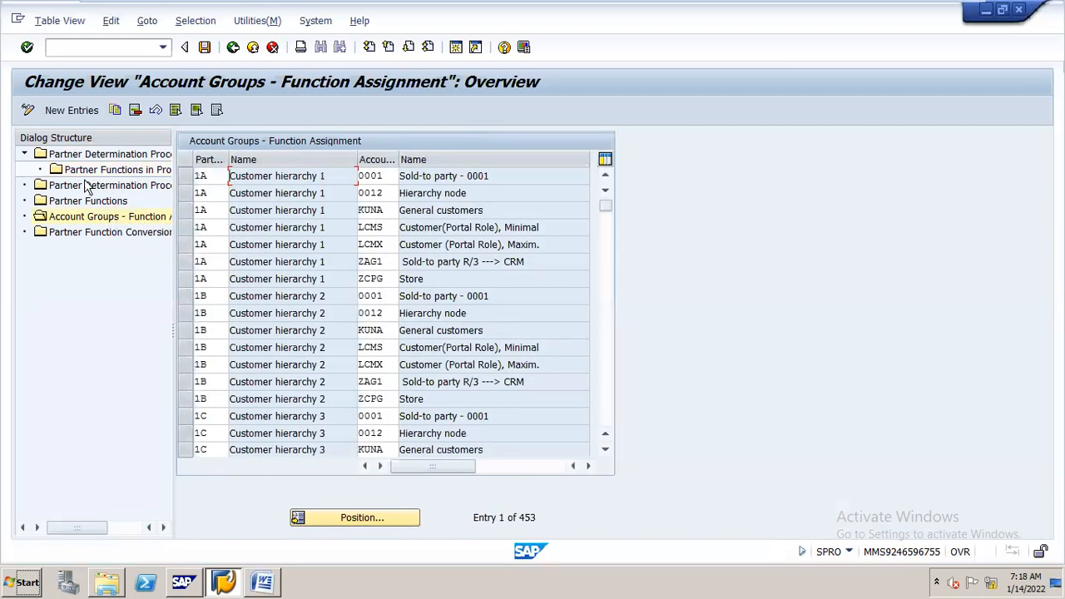
click(93, 110)
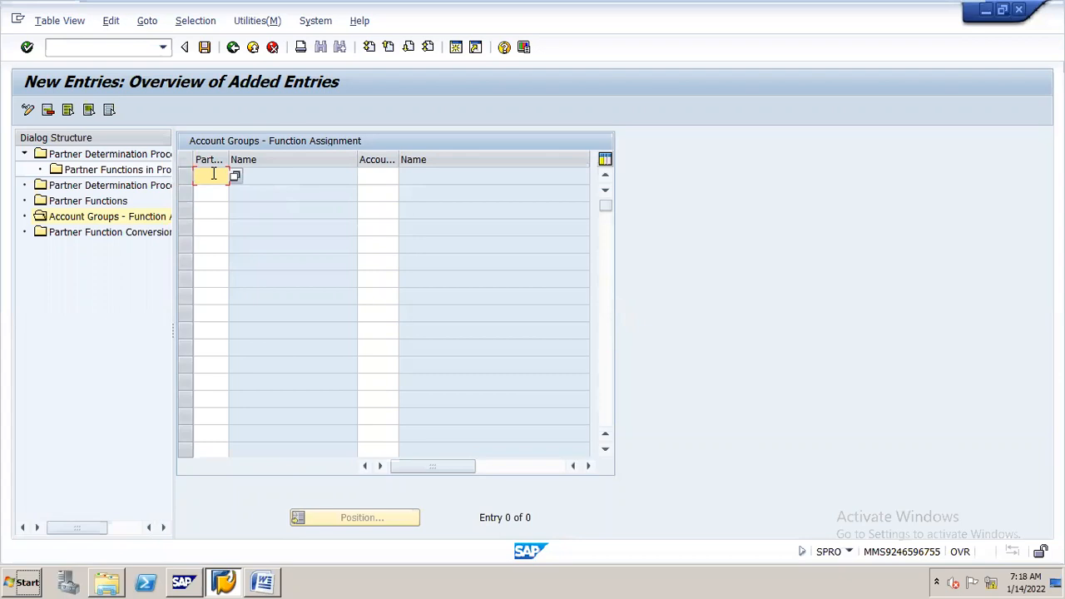
click(106, 205)
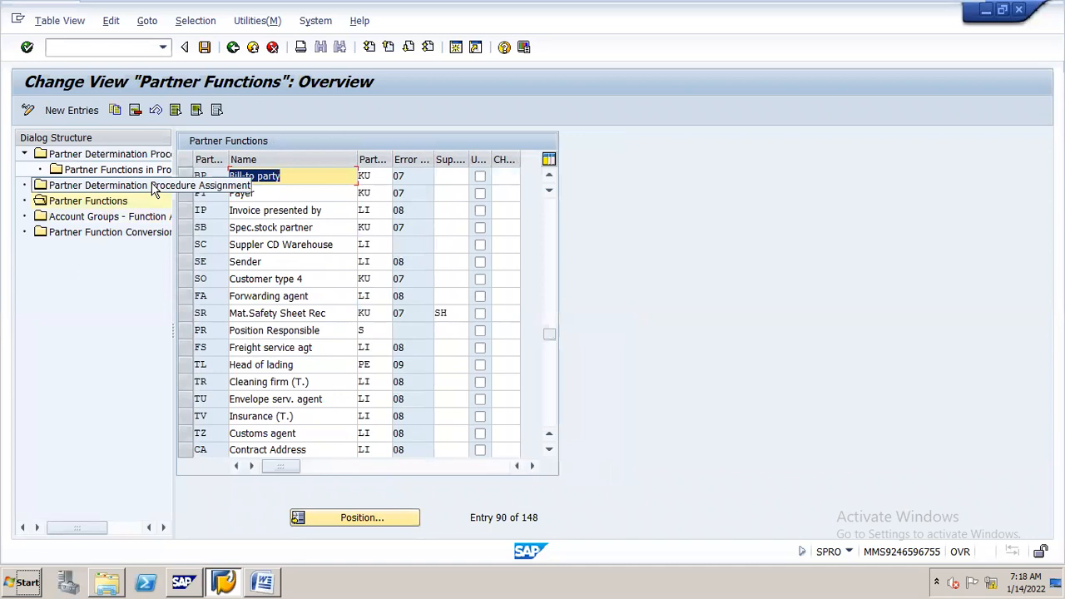
double_click(135, 218)
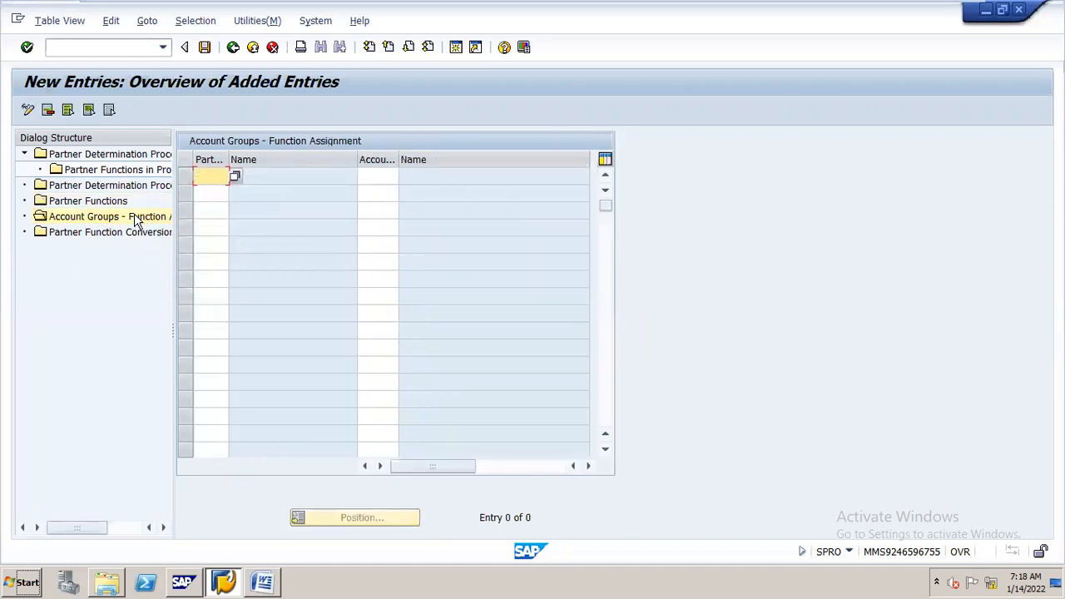
click(213, 176)
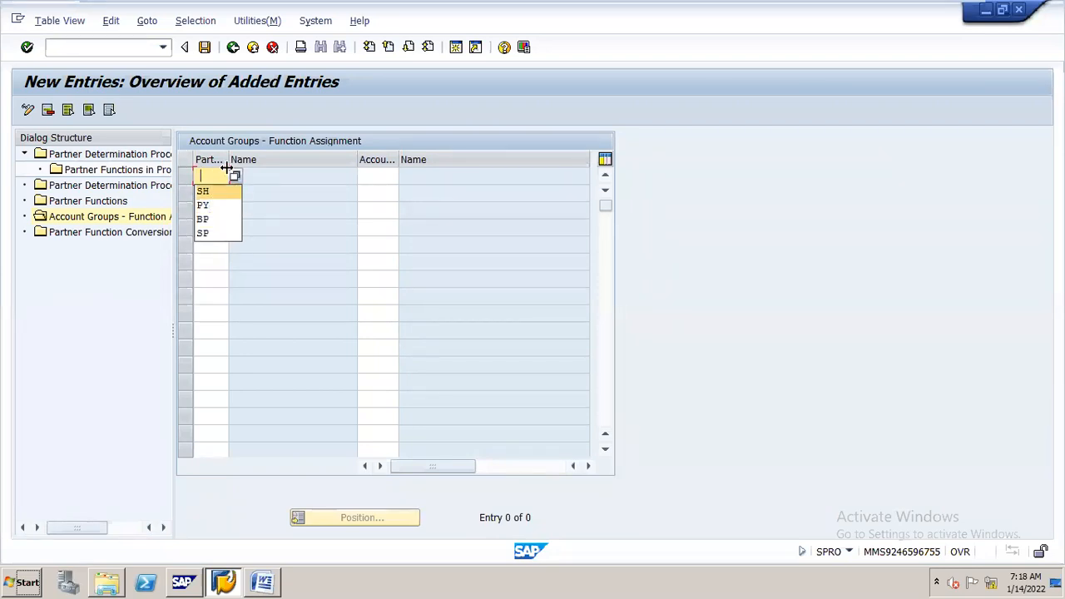
text(SP)
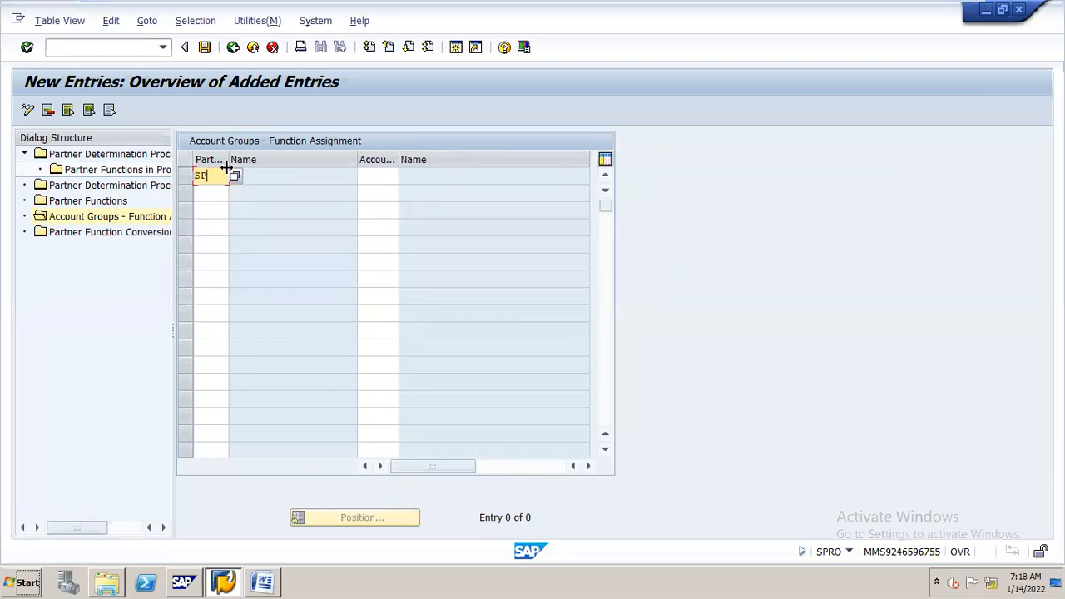
key(Down)
text(SH)
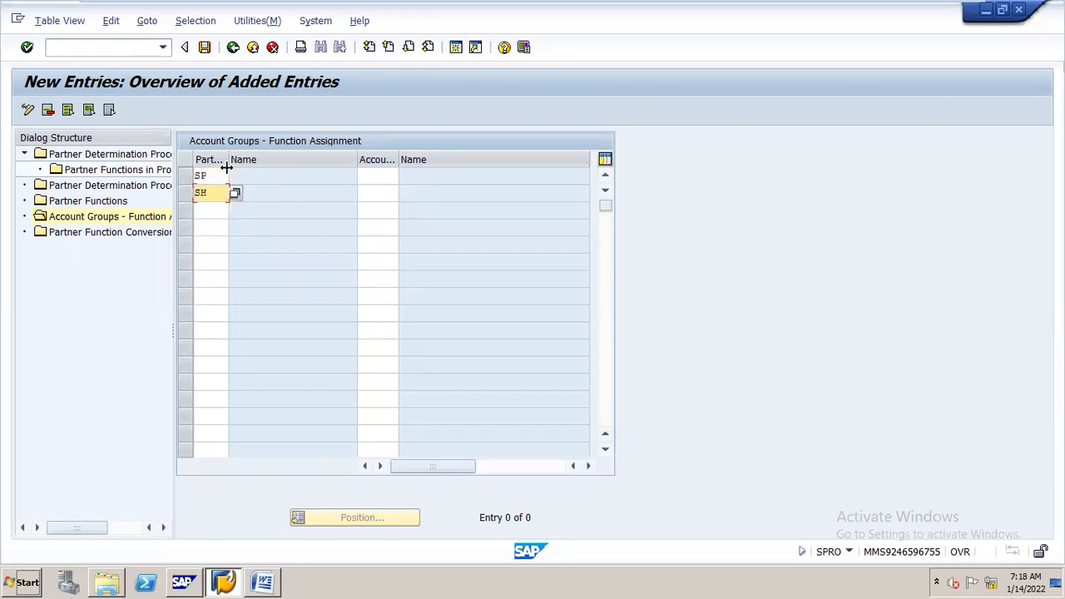
key(Down)
text(NE)
key(BackSpace)
key(BackSpace)
text(BP)
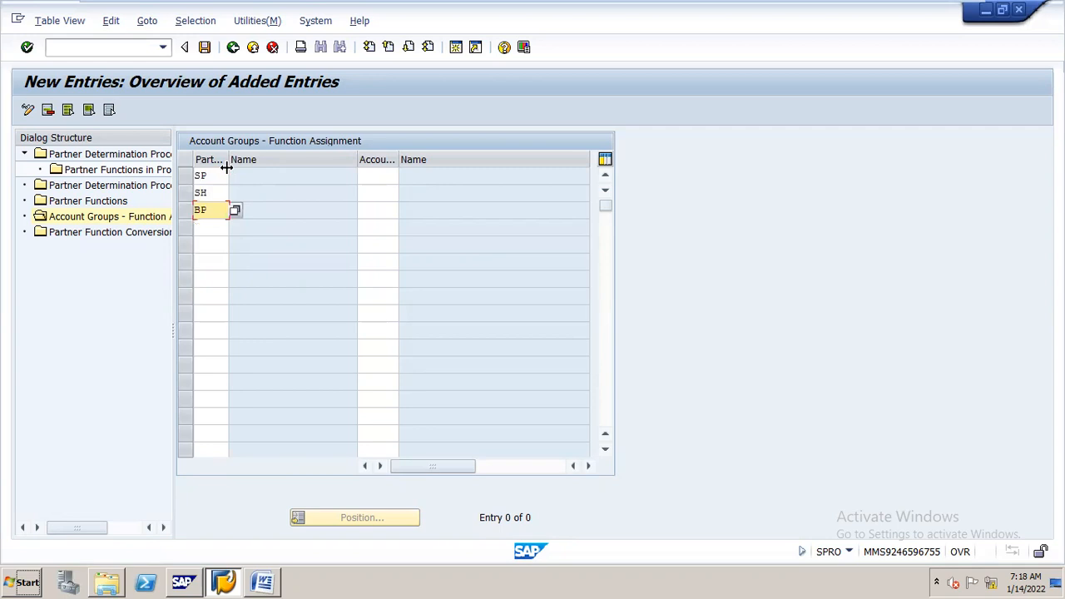
key(Down)
text(PY)
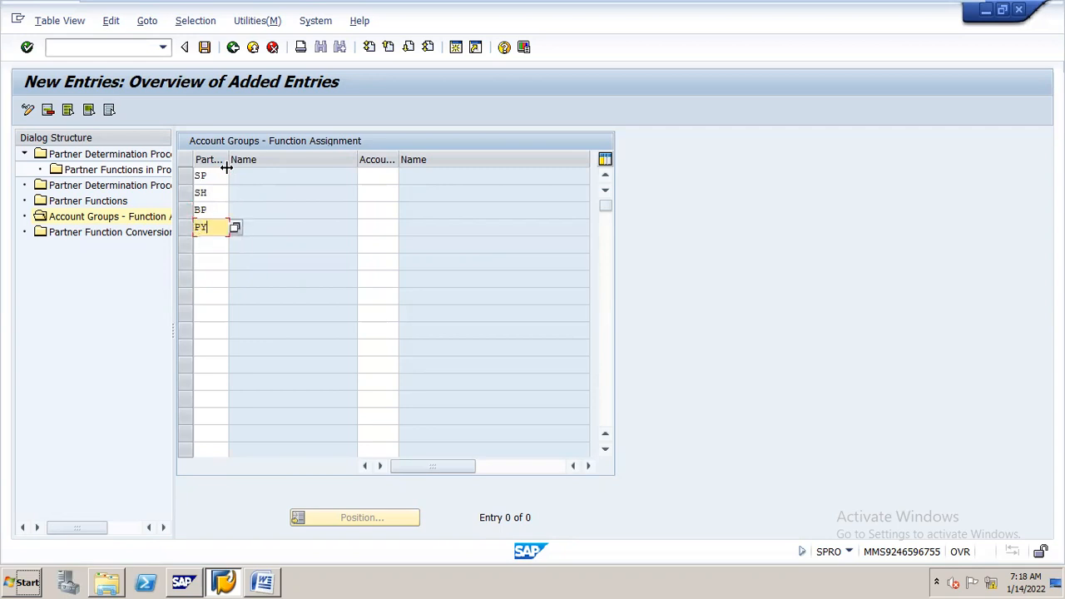
Step: Find account group N16 among the customer account groups and assign it to partner function SP
click(376, 174)
click(407, 174)
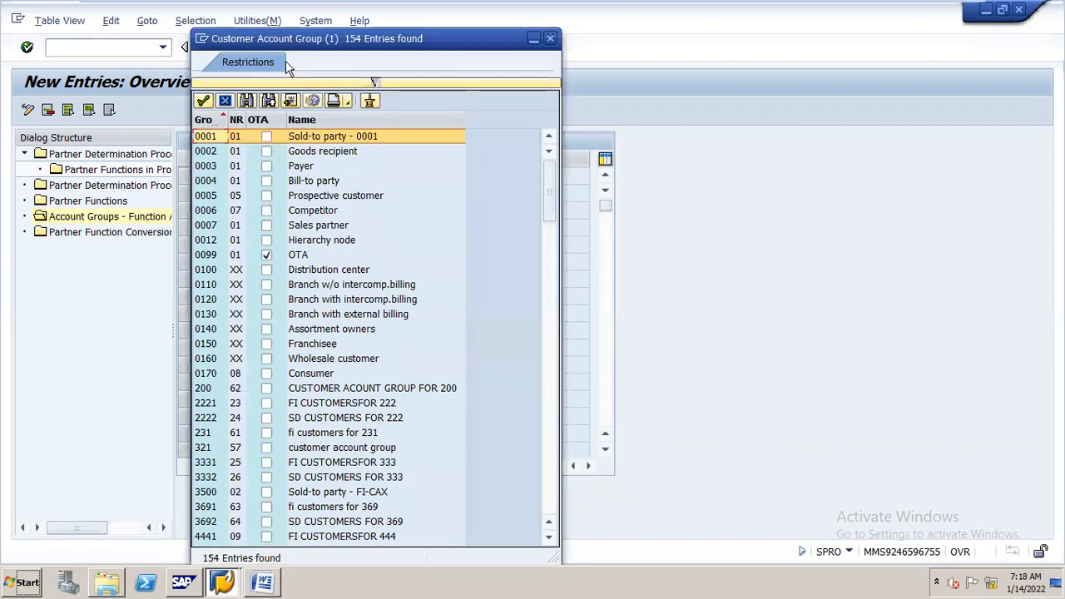
click(246, 101)
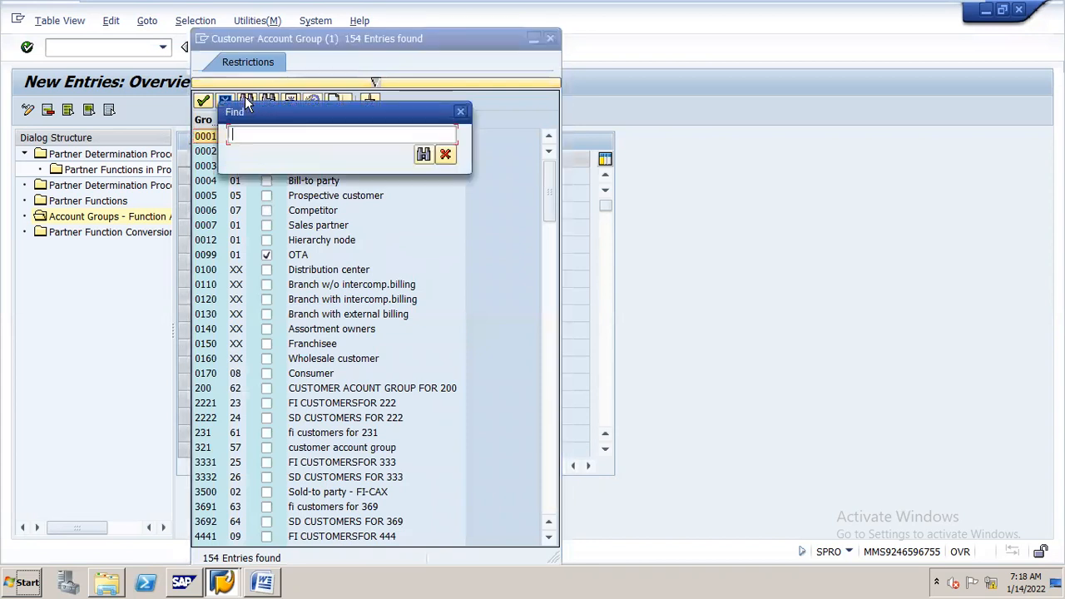
text(N16)
key(Return)
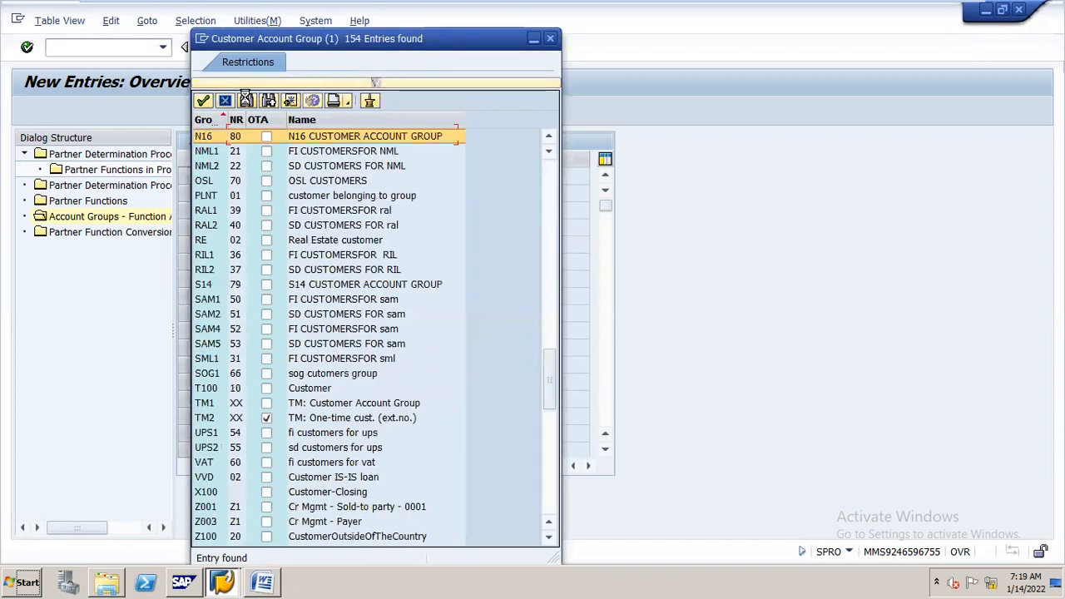
double_click(209, 135)
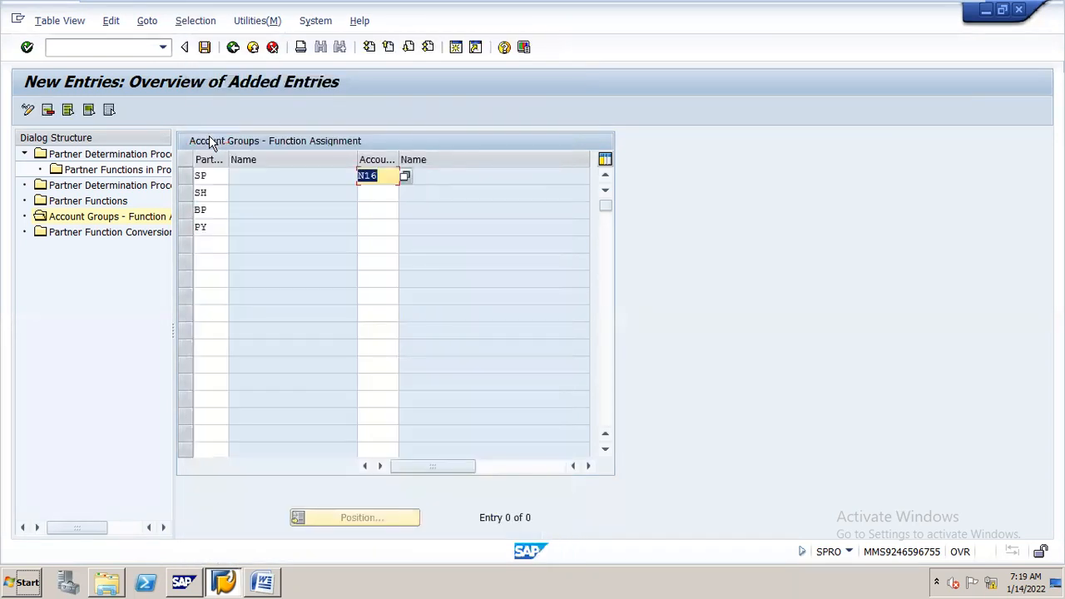
Step: Assign account group N16 to the partner functions SH, BP and PY
click(390, 193)
text(N16)
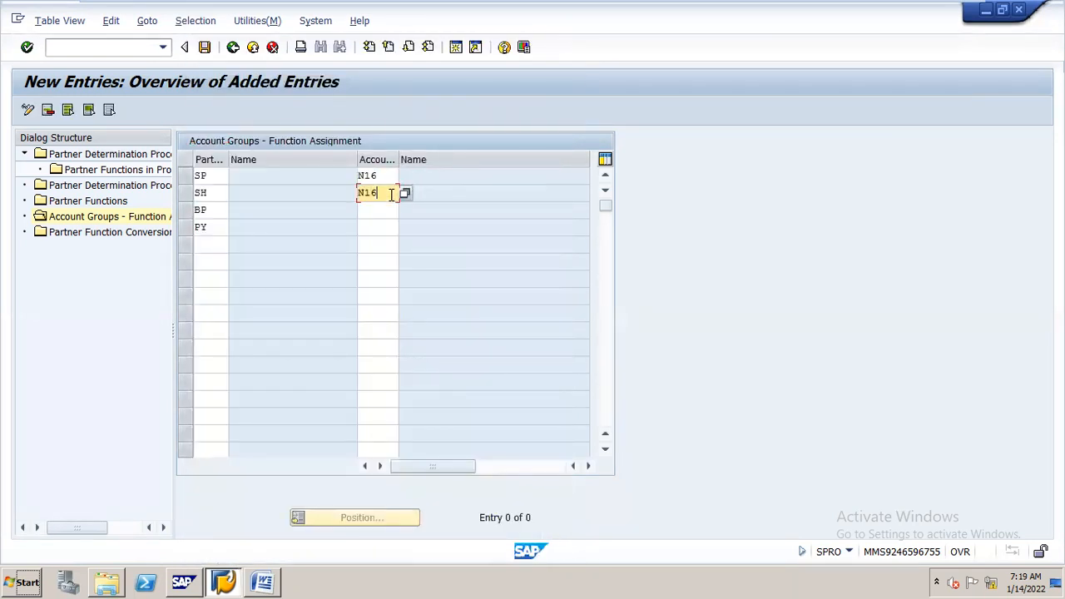
key(Tab)
text(N)
key(Down)
text(N)
key(Up)
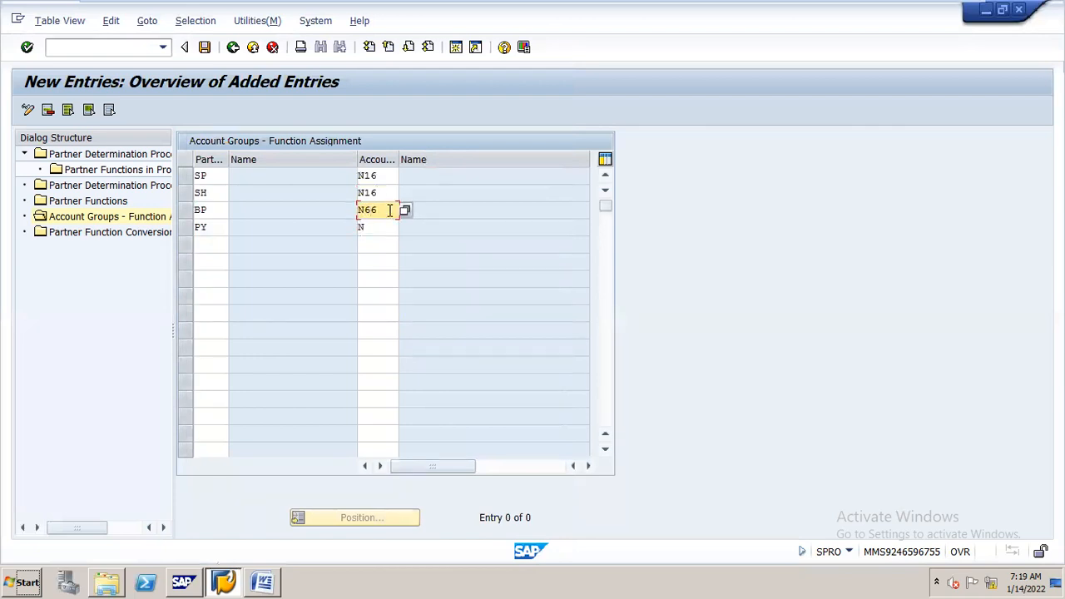
drag(388, 209, 321, 209)
text(N1)
key(Down)
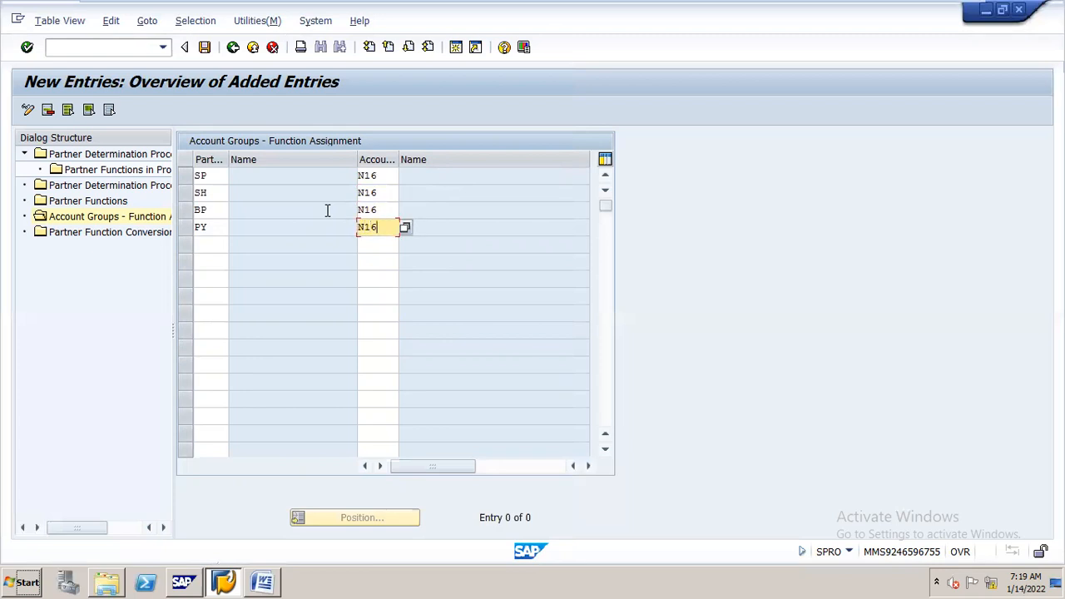
text(16)
Step: Save the four account group function assignments, accepting the namespace warning for each entry
click(208, 50)
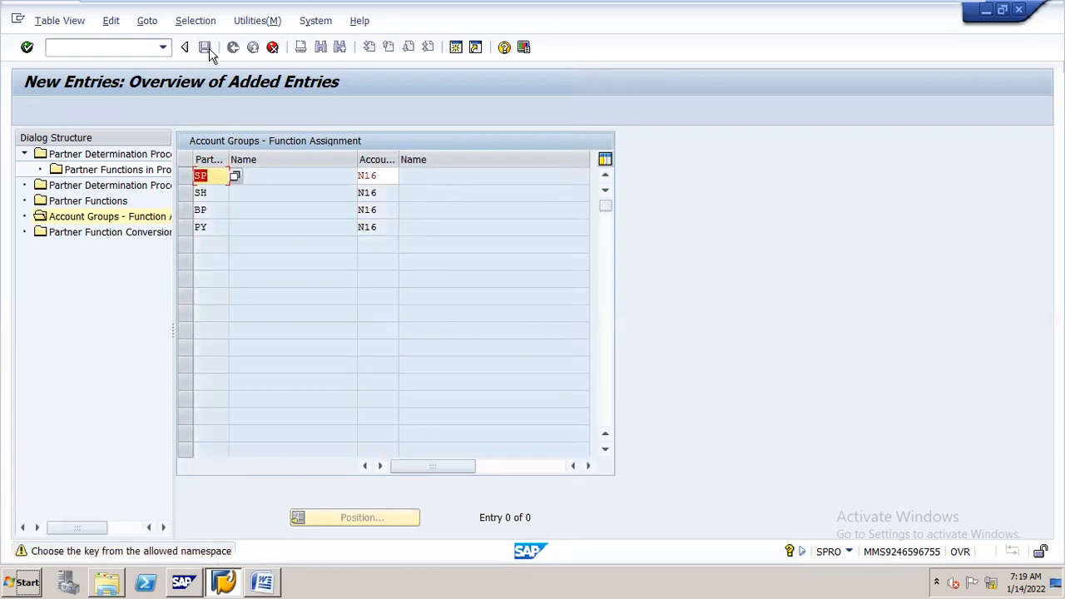
key(Return)
key(Return)
key(Return)
key(Return)
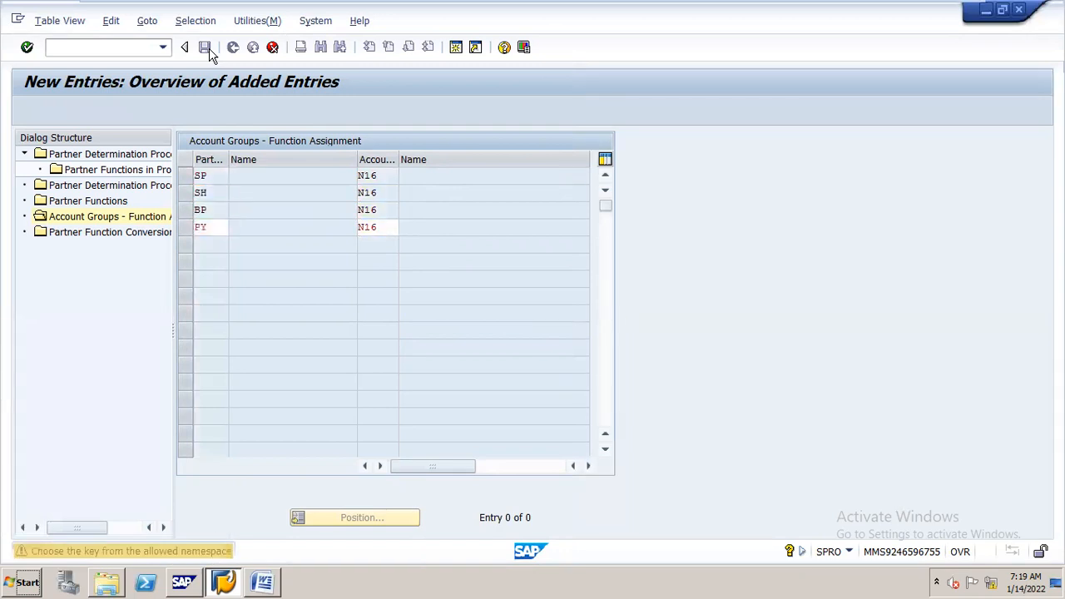
key(Return)
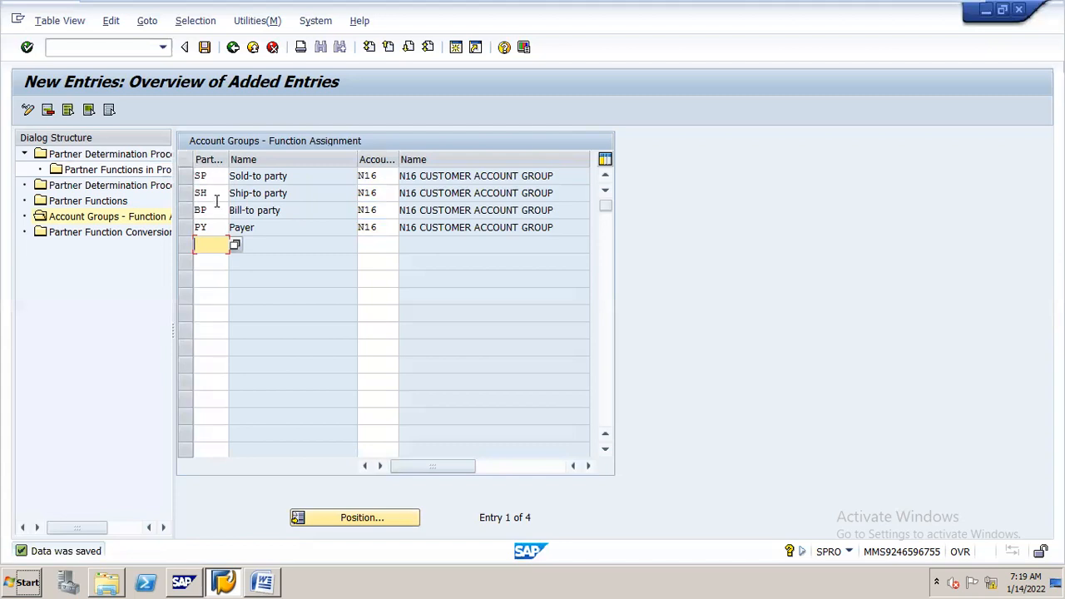
click(205, 48)
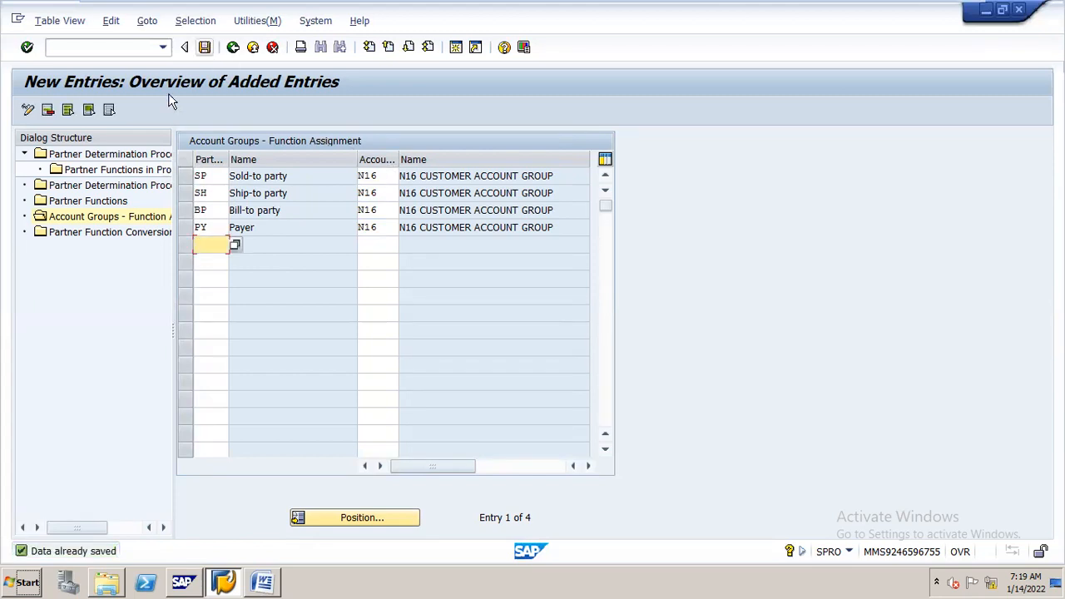
Step: In Partner Determination Procedure Assignment, find account group N16, assign partner determination procedure N16 to it and save
double_click(101, 190)
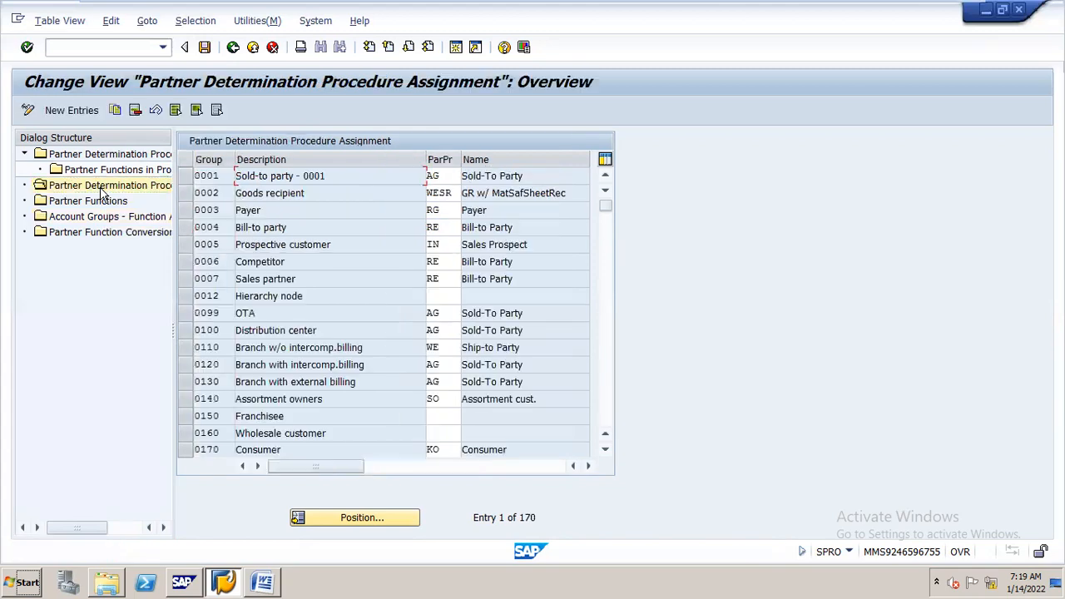
click(377, 518)
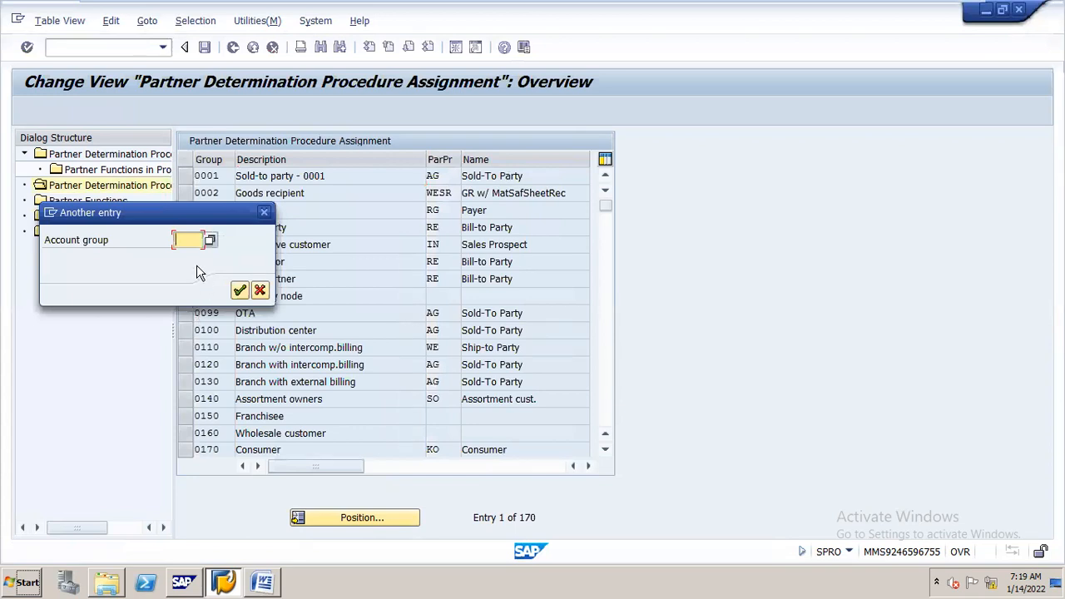
click(264, 212)
click(133, 113)
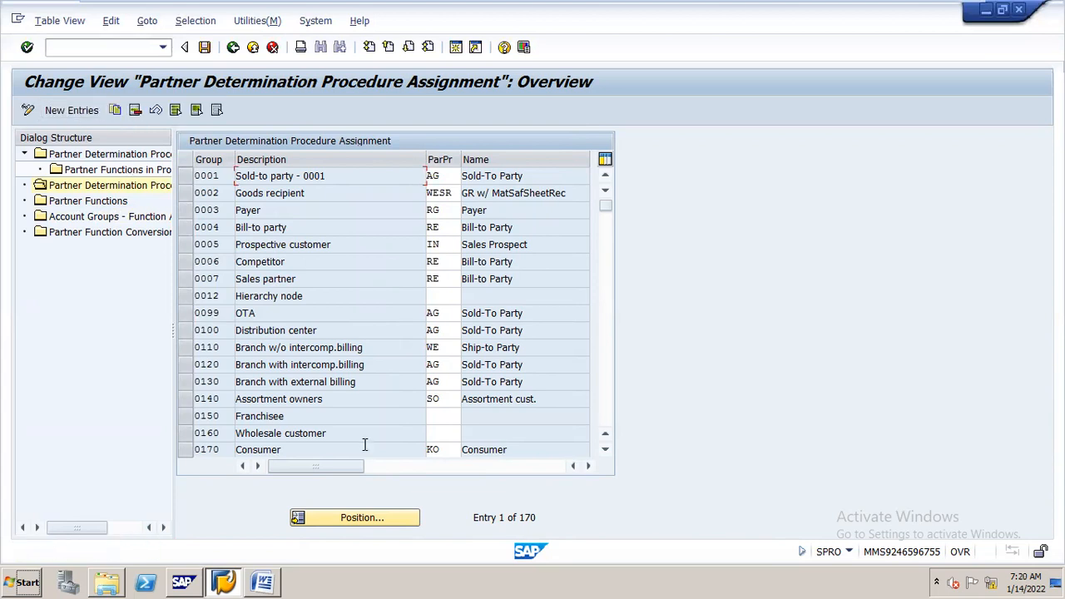
click(340, 519)
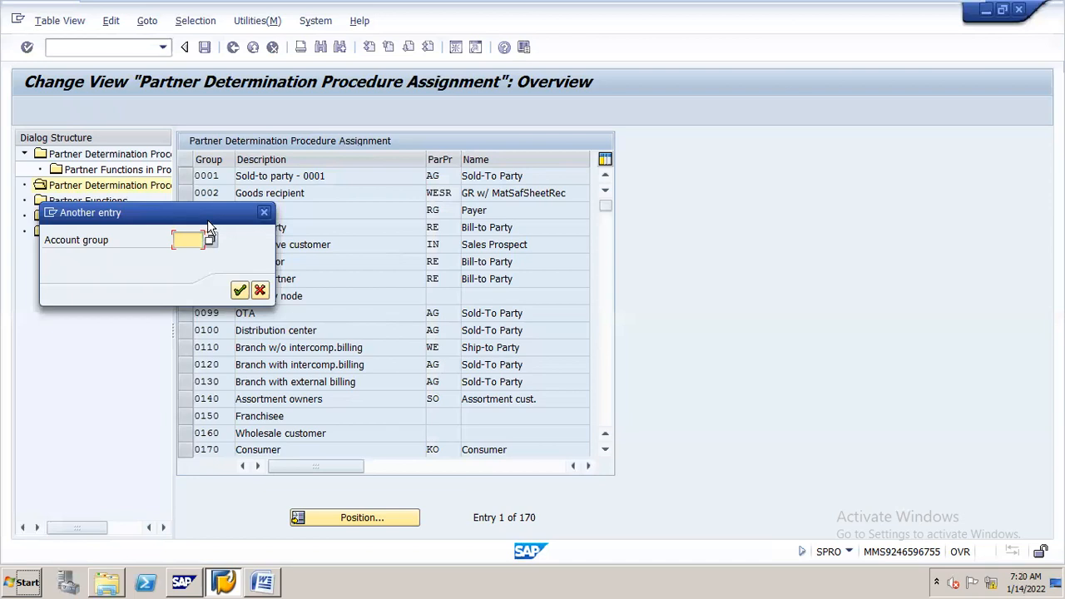
text(N16)
key(Return)
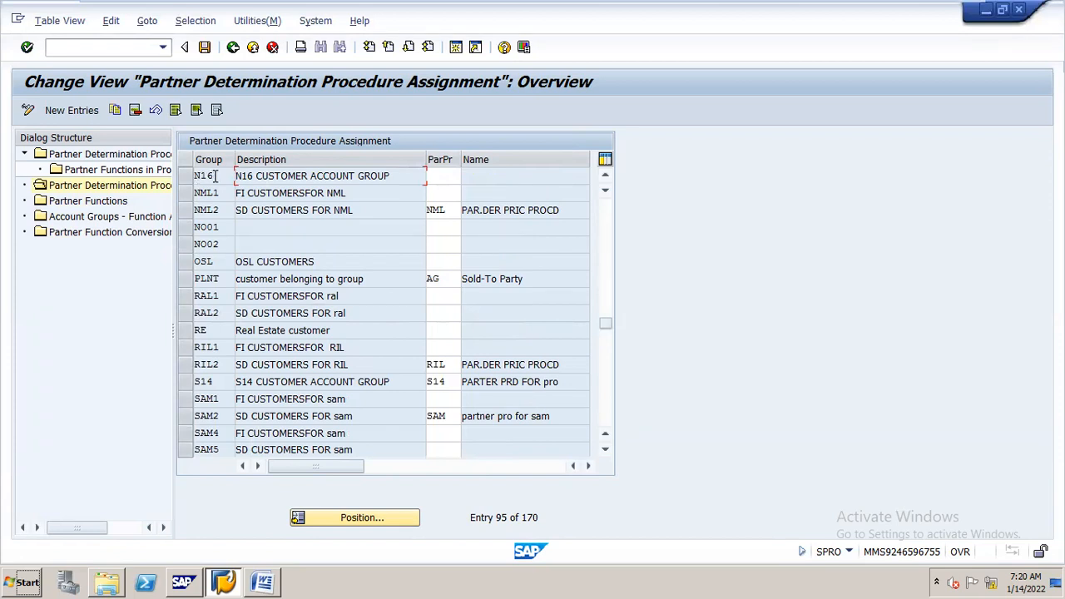
click(448, 175)
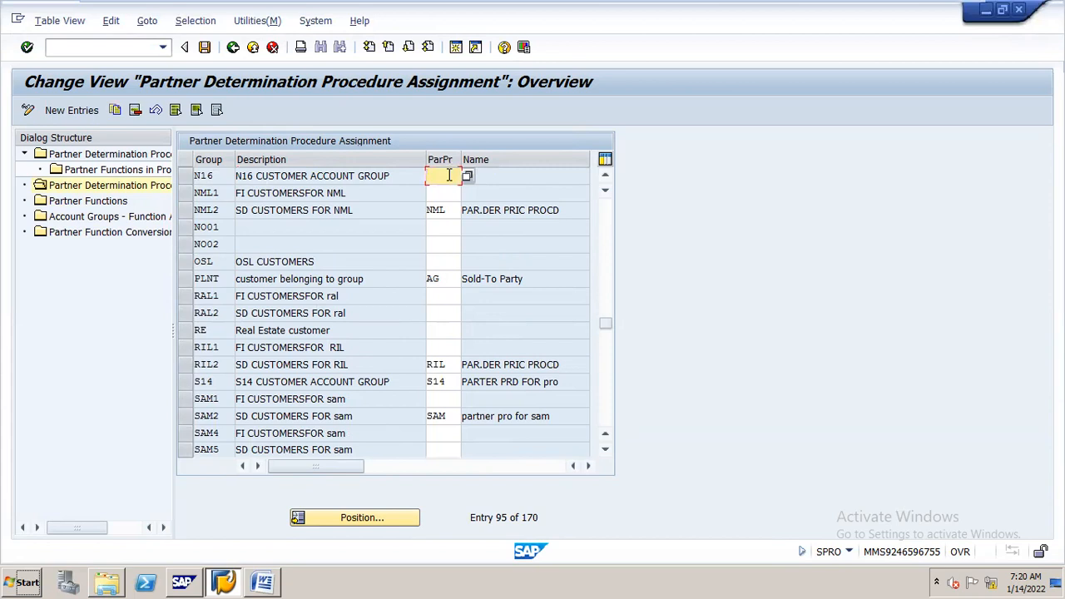
text(N16)
click(204, 46)
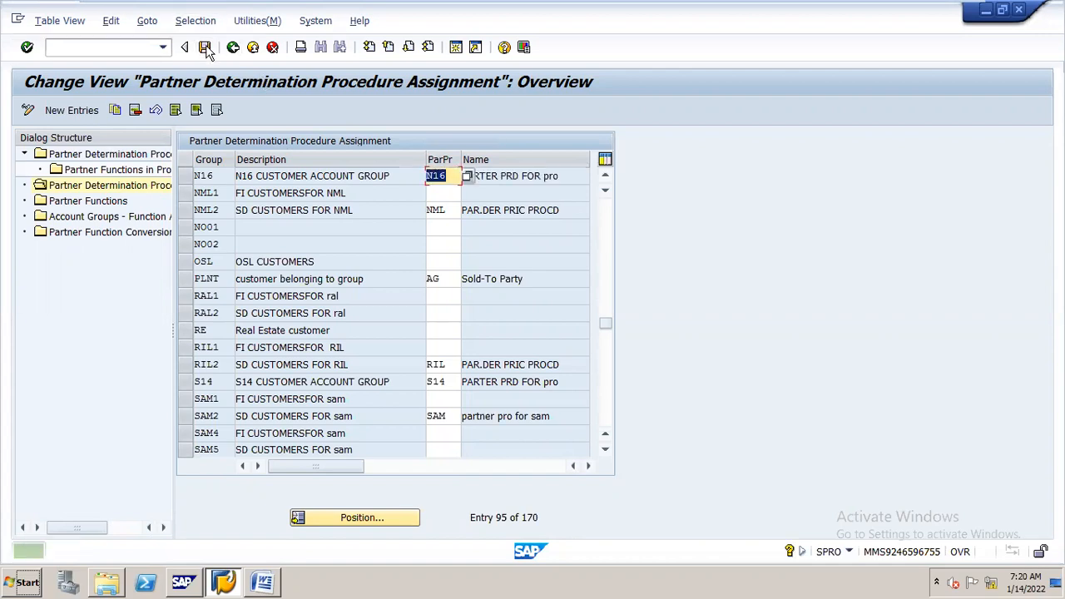
Step: Review procedure N16, its partner functions, the account group function assignments and the procedure assignment for account group N16
double_click(71, 156)
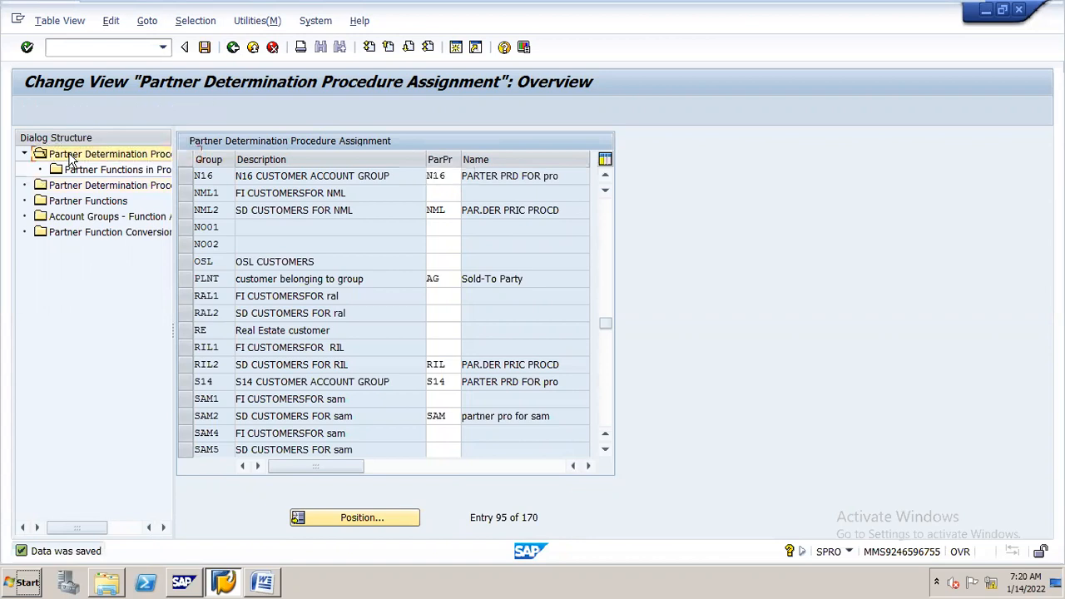
click(185, 176)
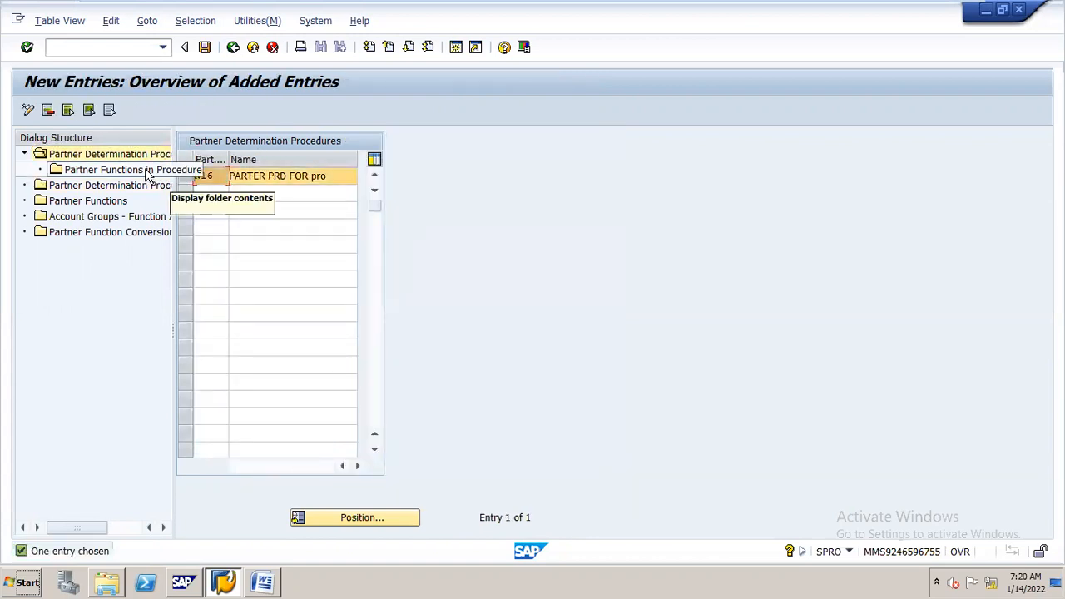
double_click(145, 172)
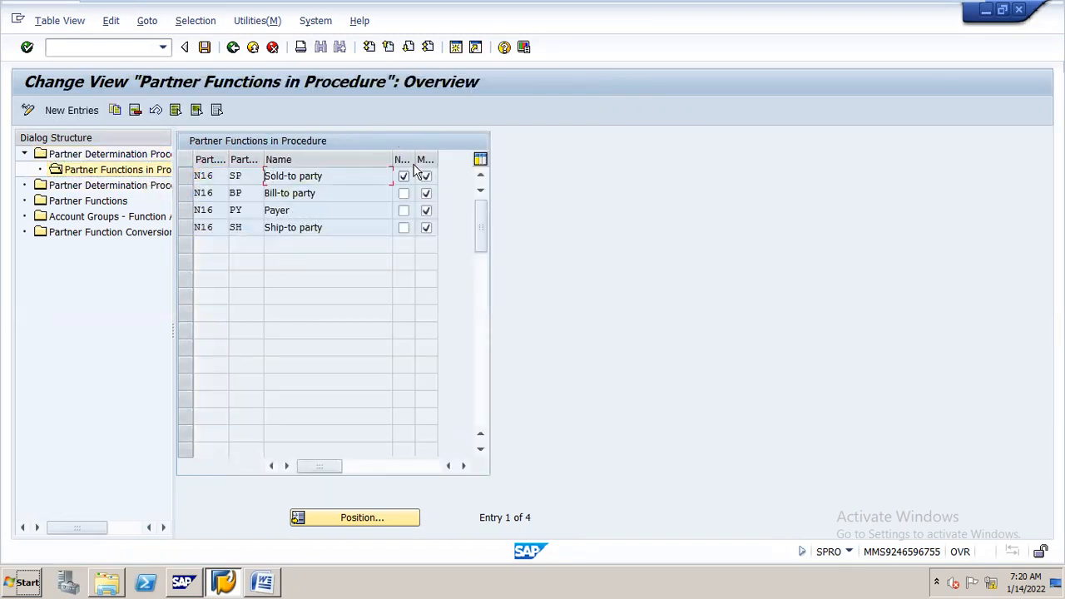
double_click(103, 221)
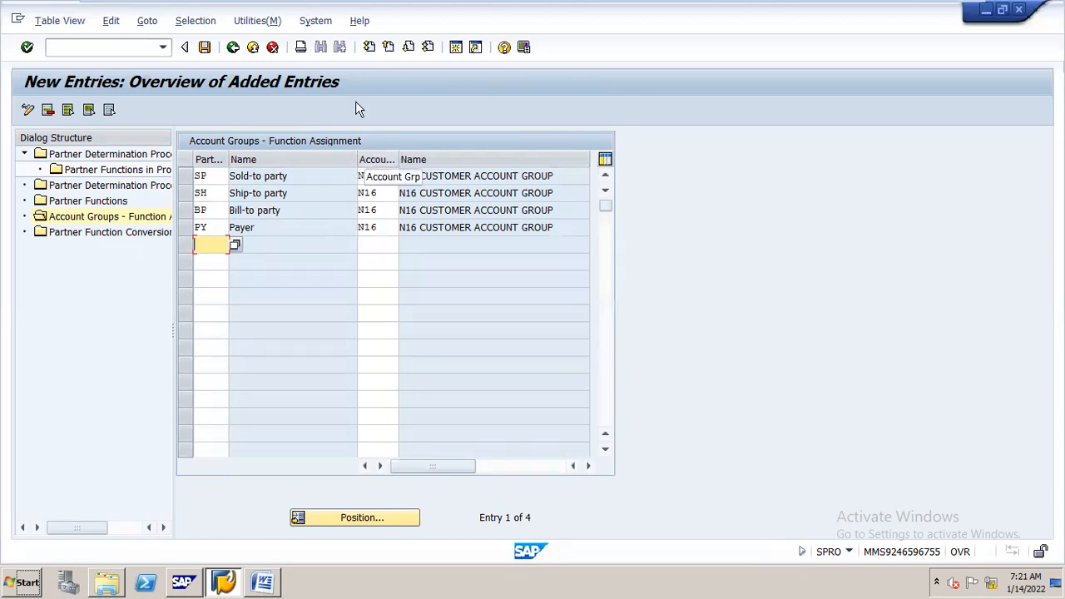
click(80, 186)
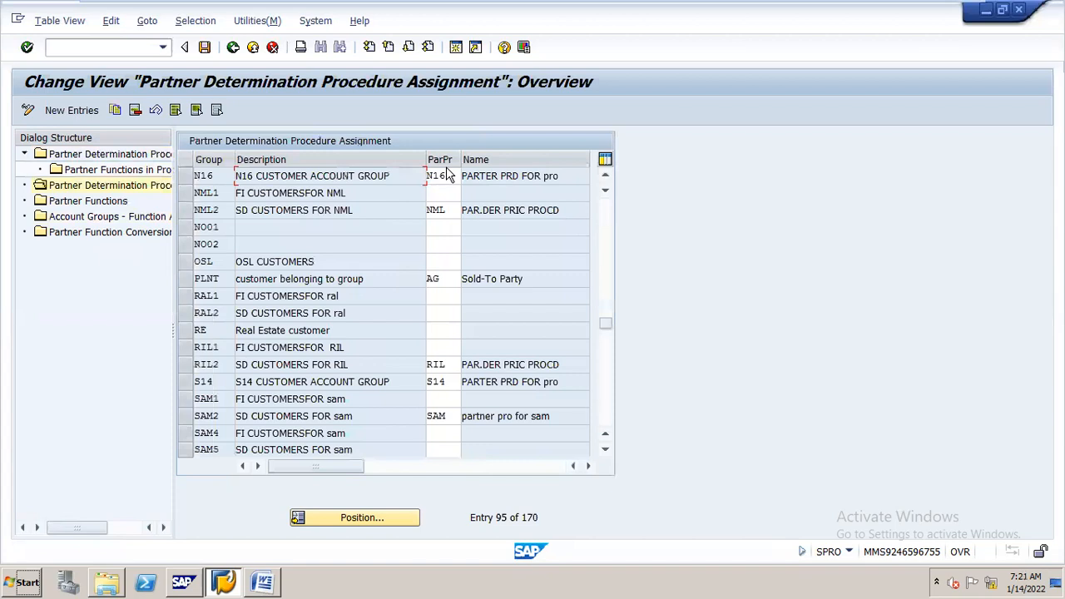
Step: Check the FI consultant job section of the Word checklist, and open central G/L account editing in SAP with transaction FS00
key(alt+Tab)
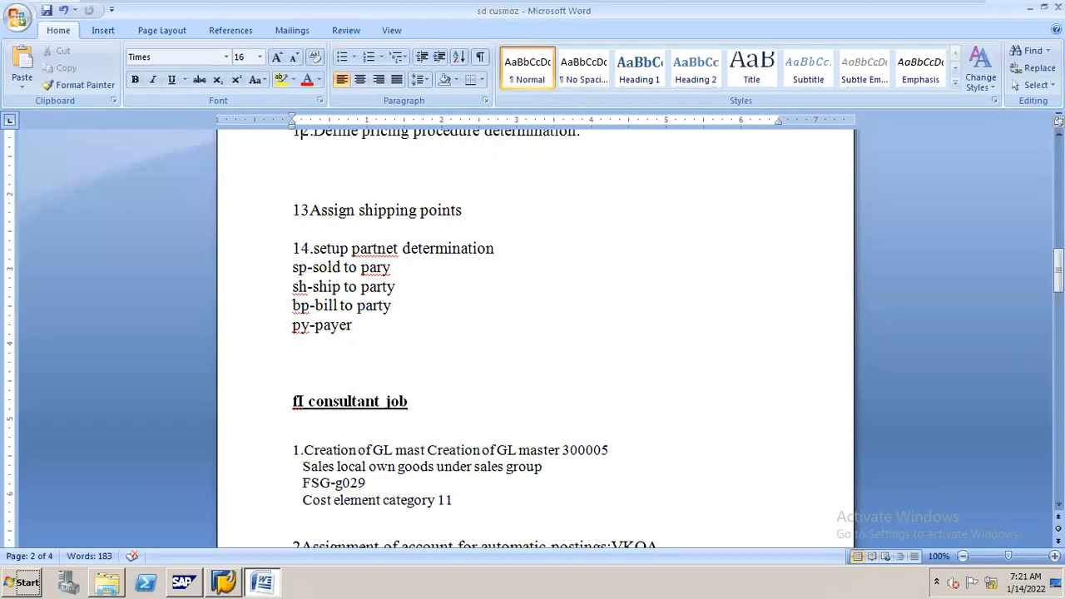
drag(1059, 275, 1059, 306)
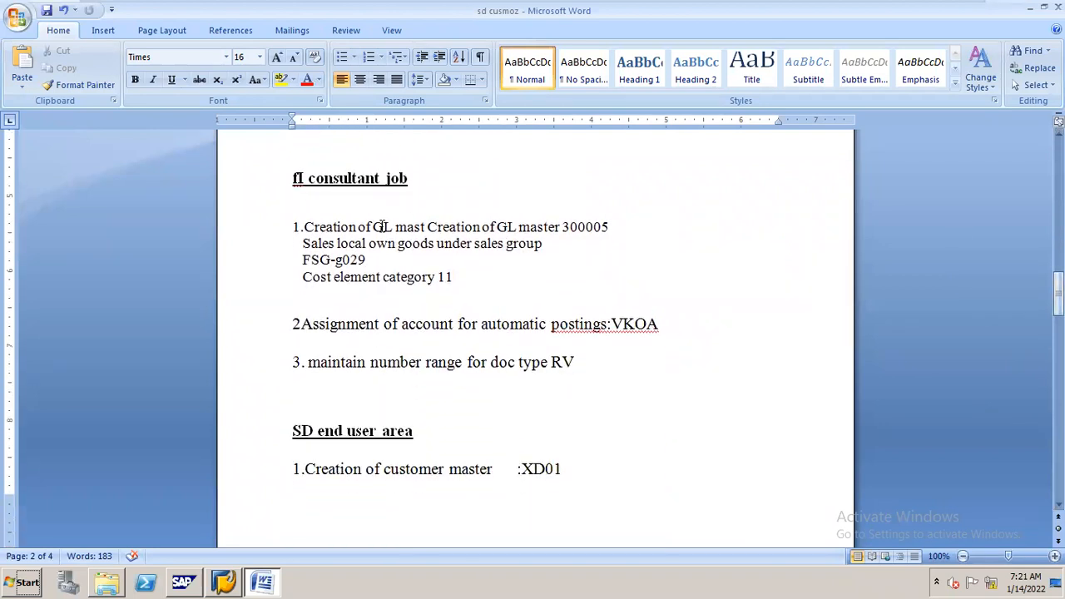
key(alt+Tab)
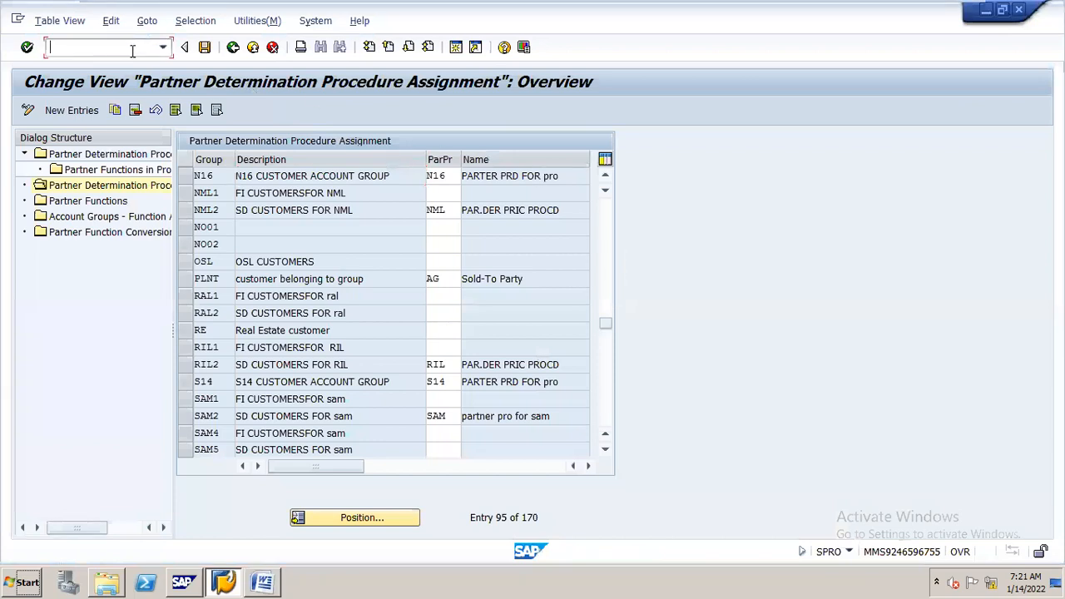
click(63, 48)
text(/NFS00)
key(Return)
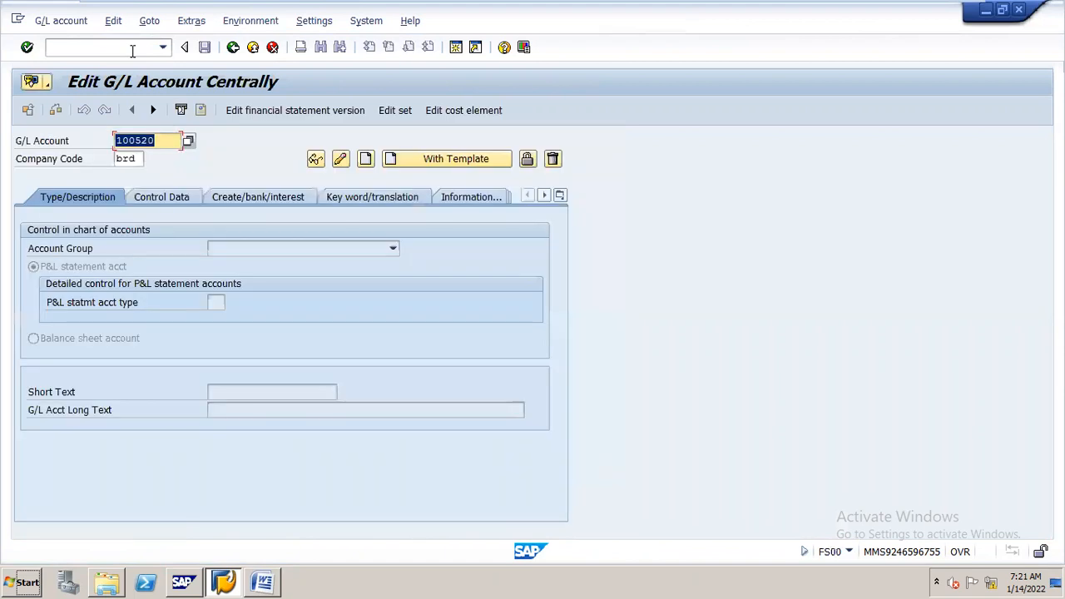
Step: Look up the G/L account in the Word checklist, enter 300005 in SAP and try to create it with a template in company code BRD
key(alt+Tab)
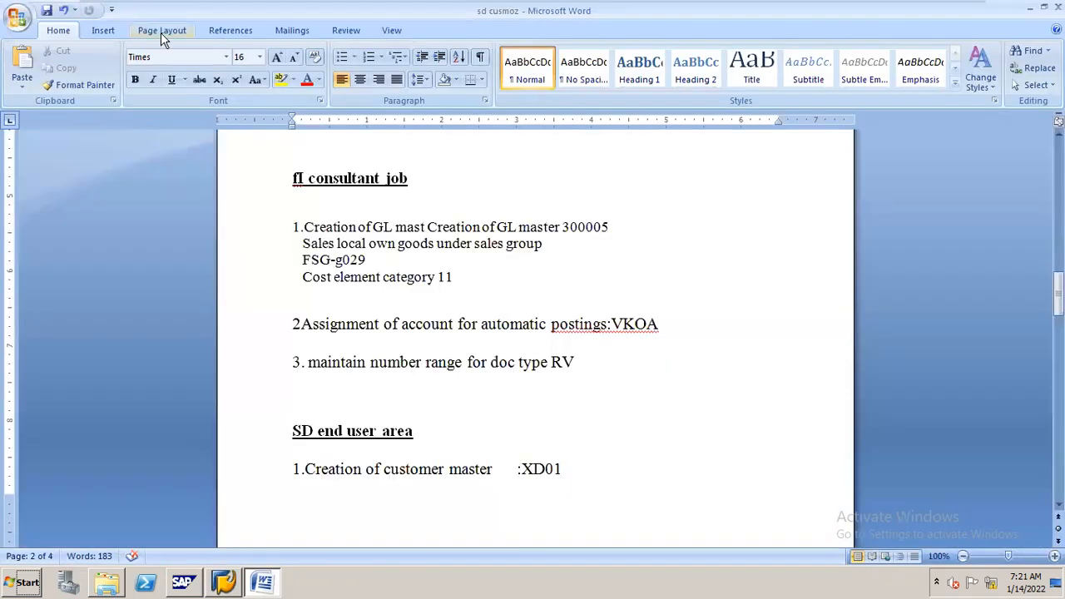
drag(561, 227, 623, 231)
click(624, 231)
key(alt+Tab)
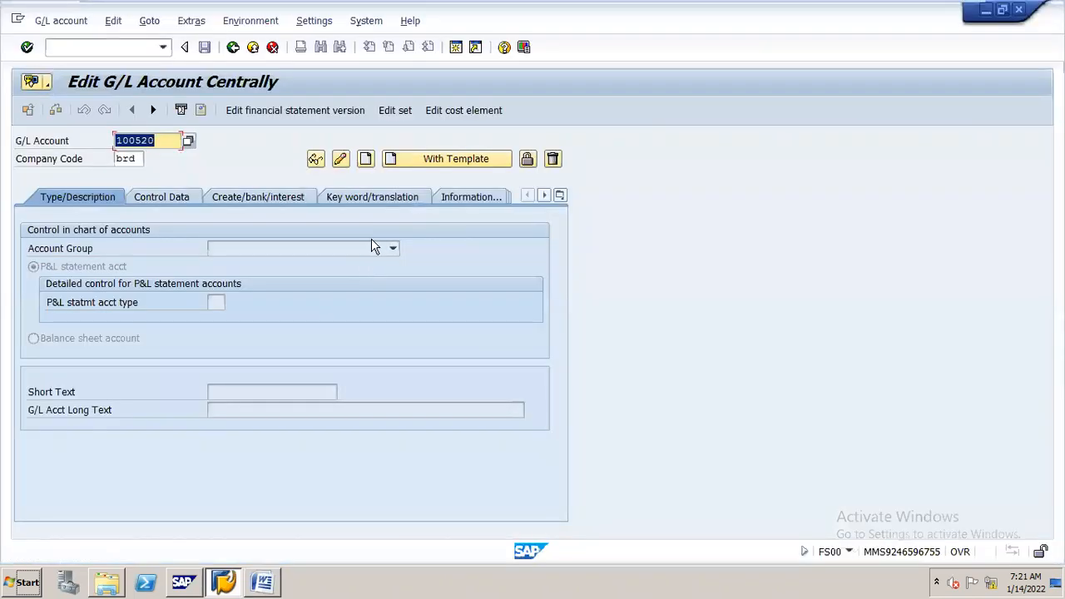
text(300005)
click(480, 159)
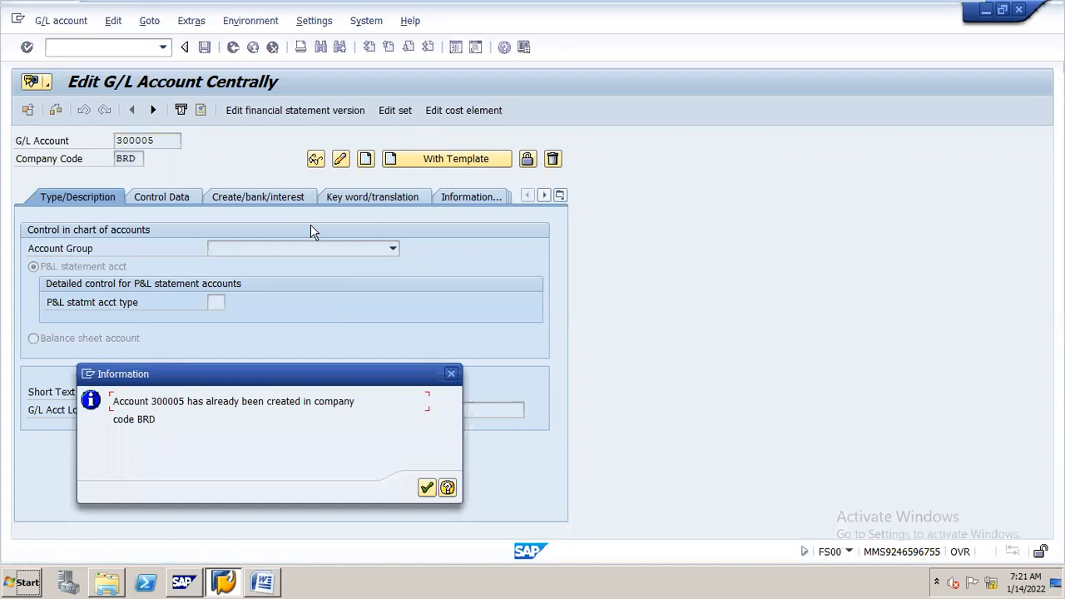
key(Return)
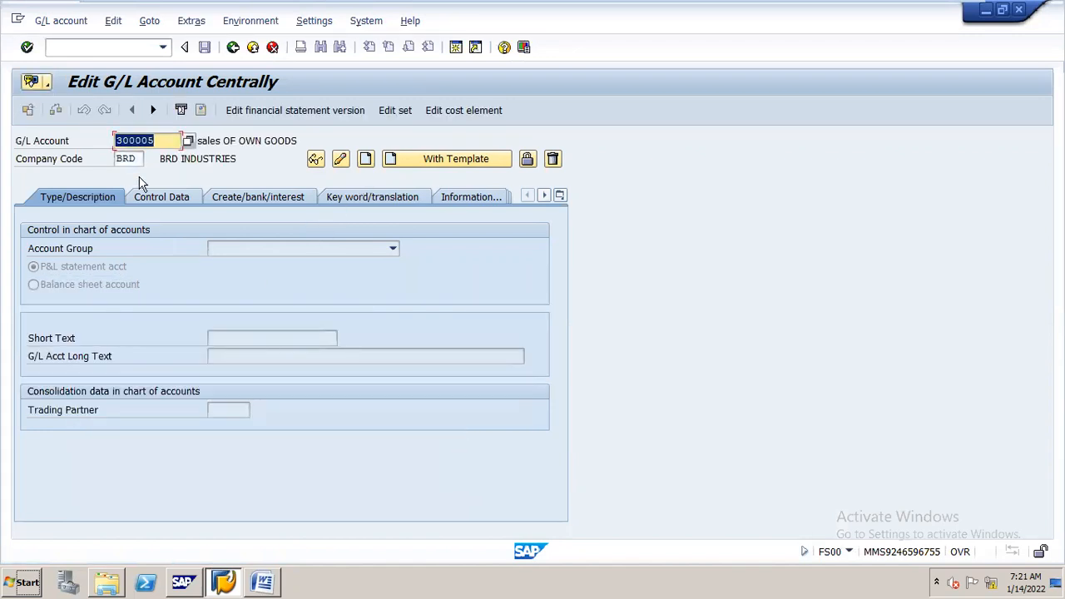
Step: Set the company code to N16 and create account 300005 using G/L account 300000 of company code N16 as the template
double_click(131, 160)
text(N16)
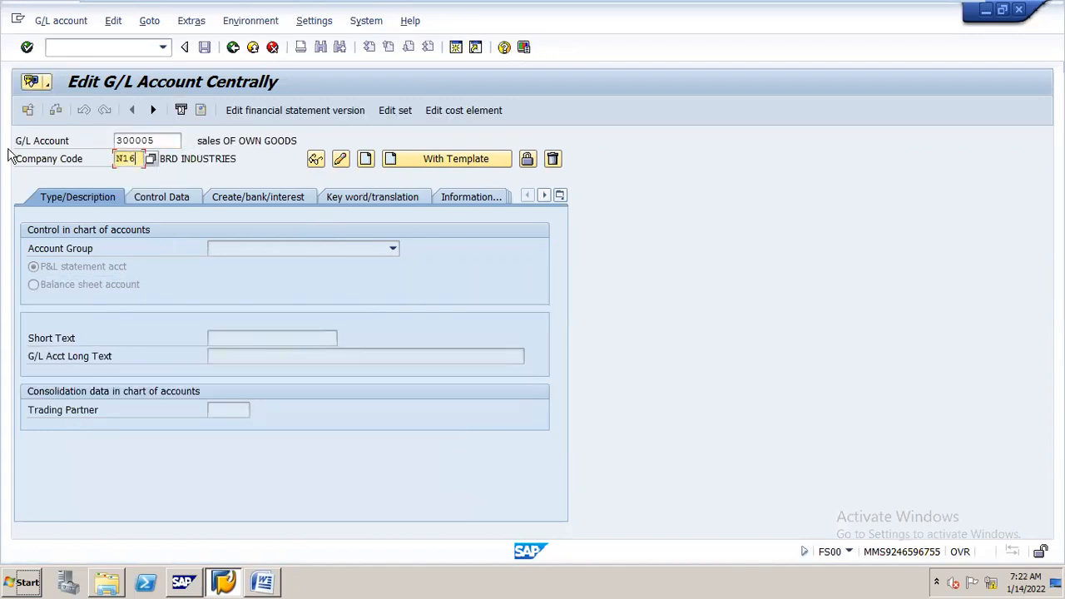
click(460, 159)
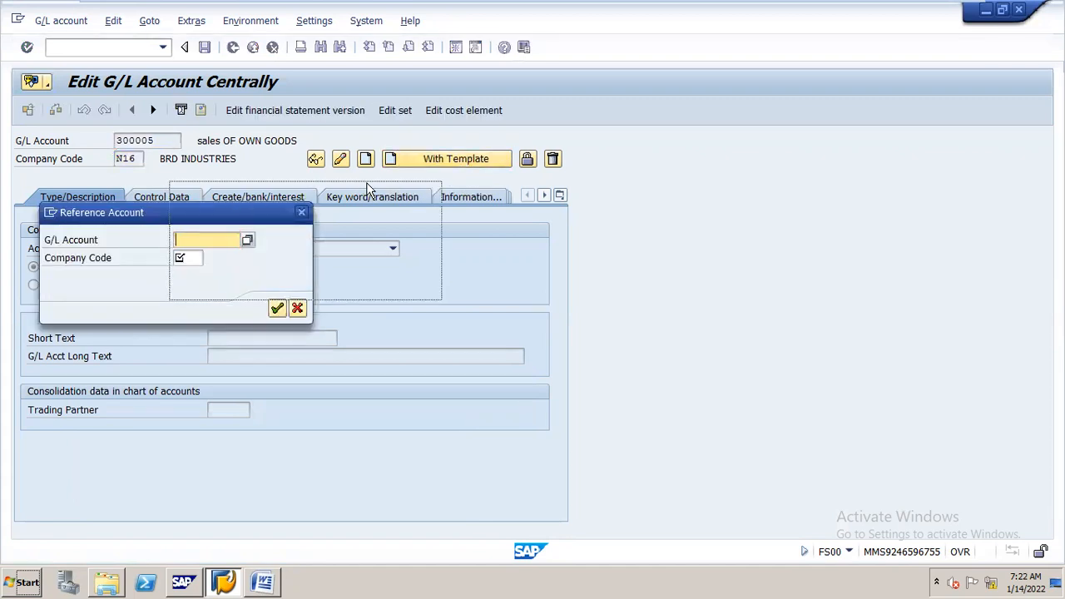
drag(243, 212, 374, 189)
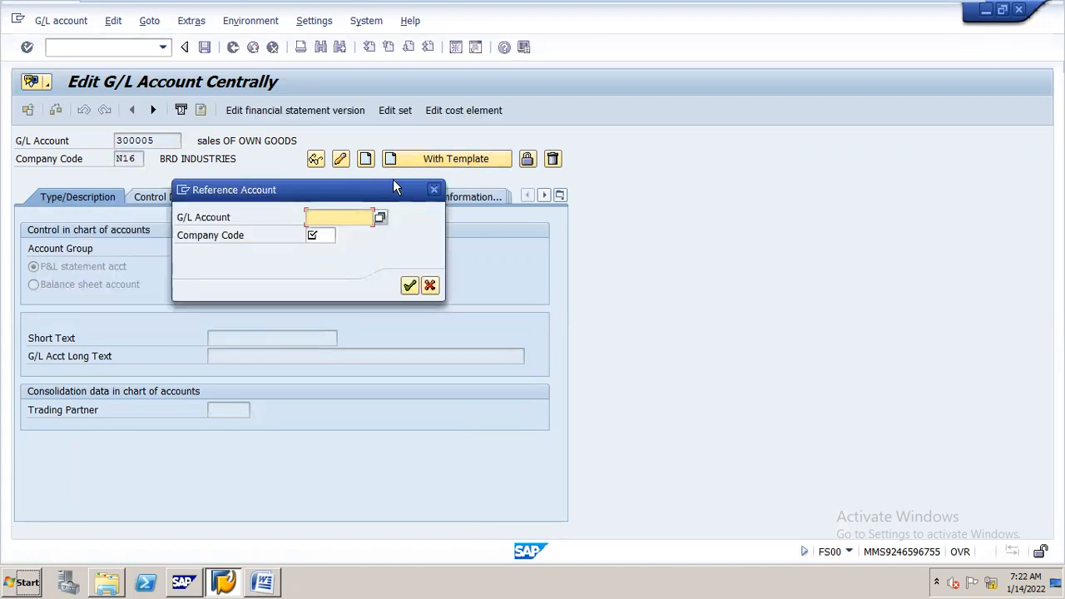
text(30000)
text(05)
key(BackSpace)
text(0)
key(Tab)
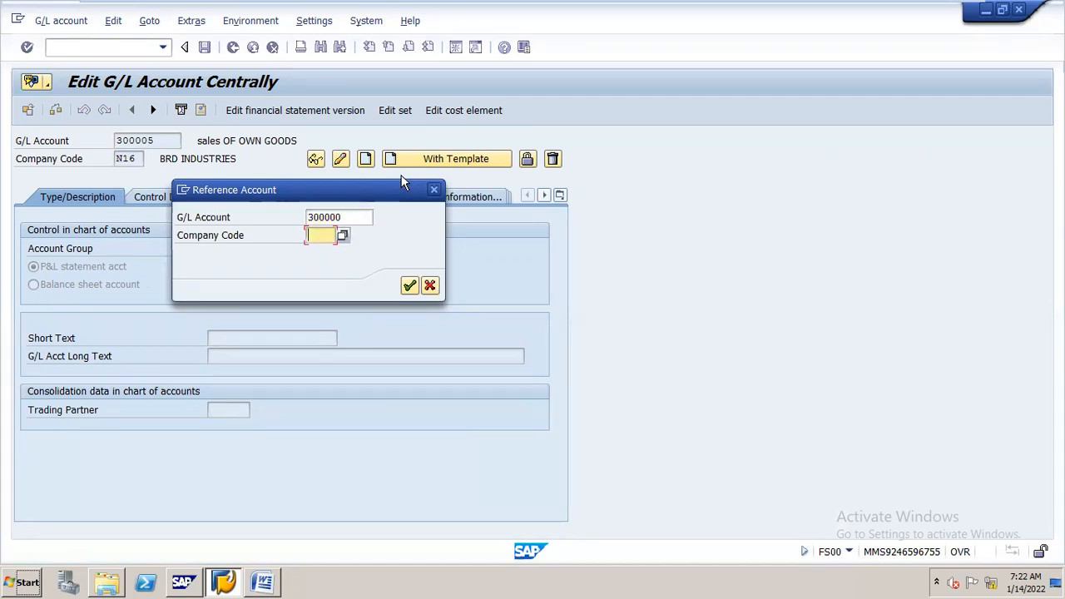
text(N16)
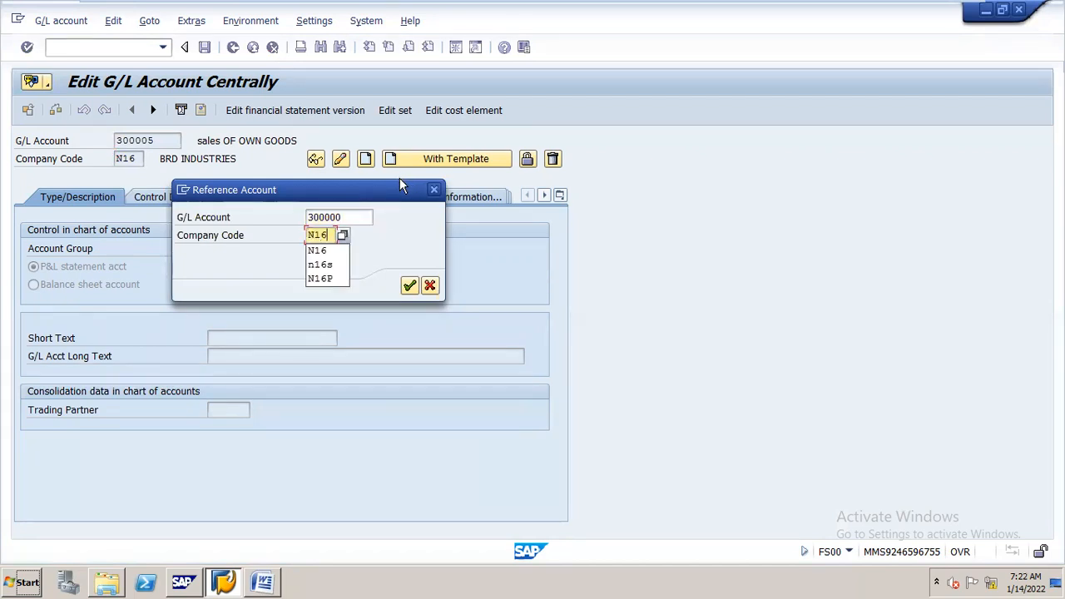
key(Return)
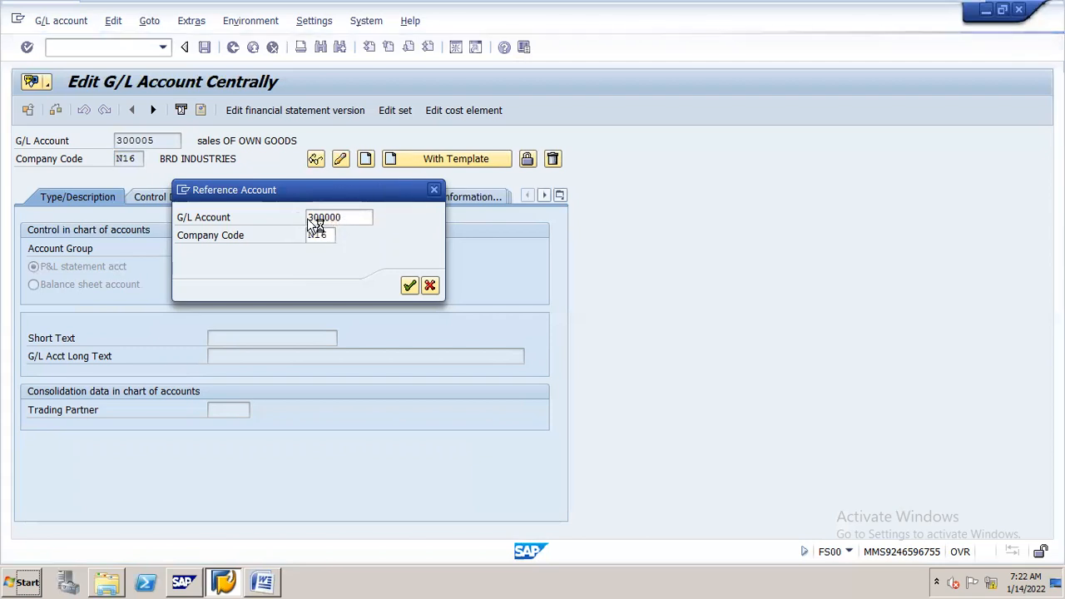
Step: Set both the short text and the long text of the G/L account to SALES OWN GOODS
triple_click(280, 338)
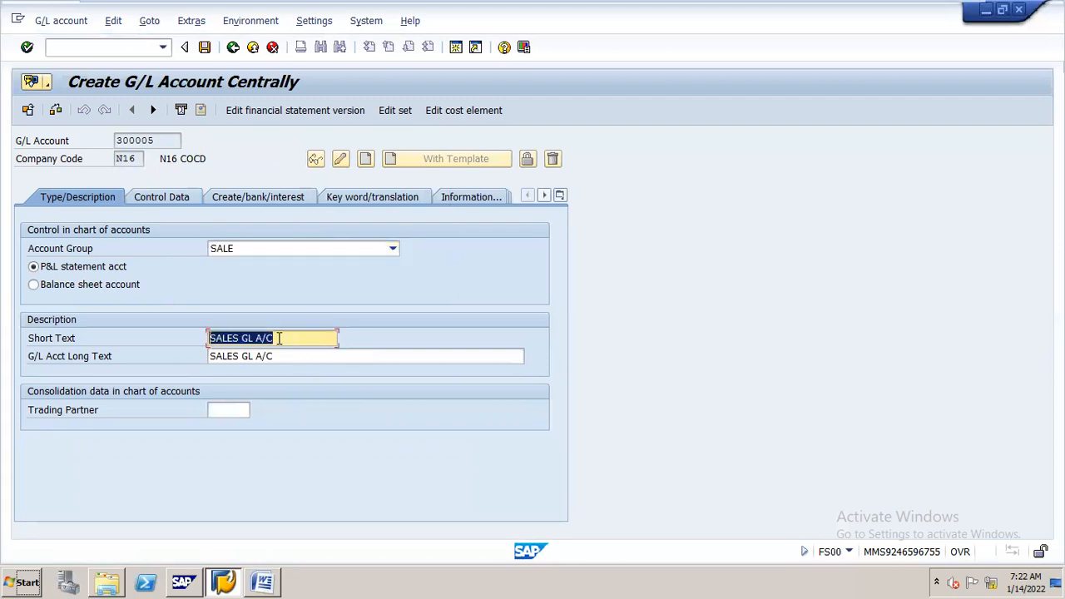
text(SALES OWN GOODS)
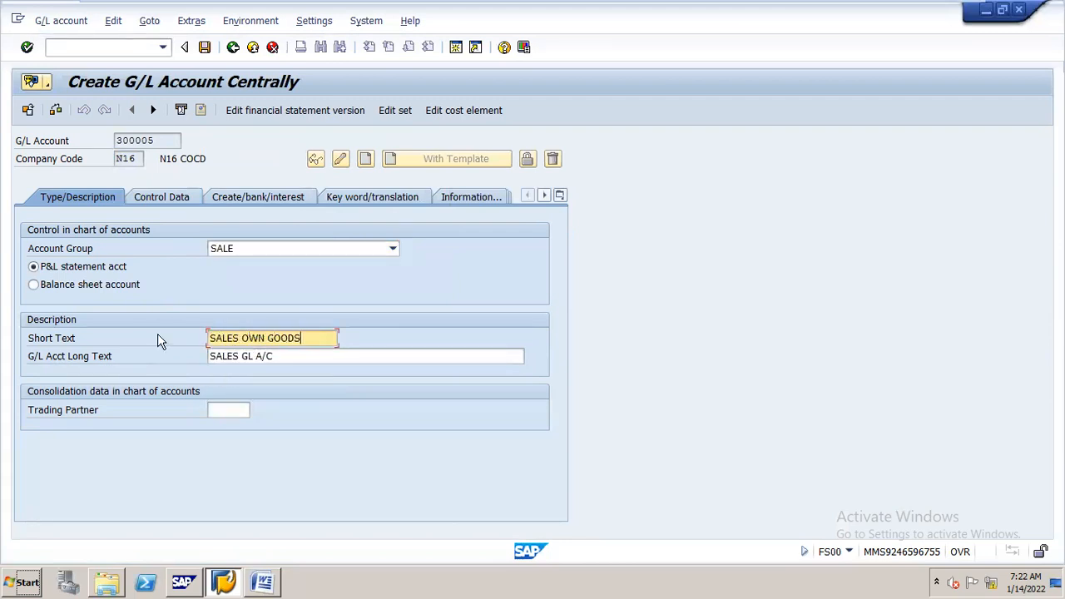
drag(296, 358, 48, 391)
text(S)
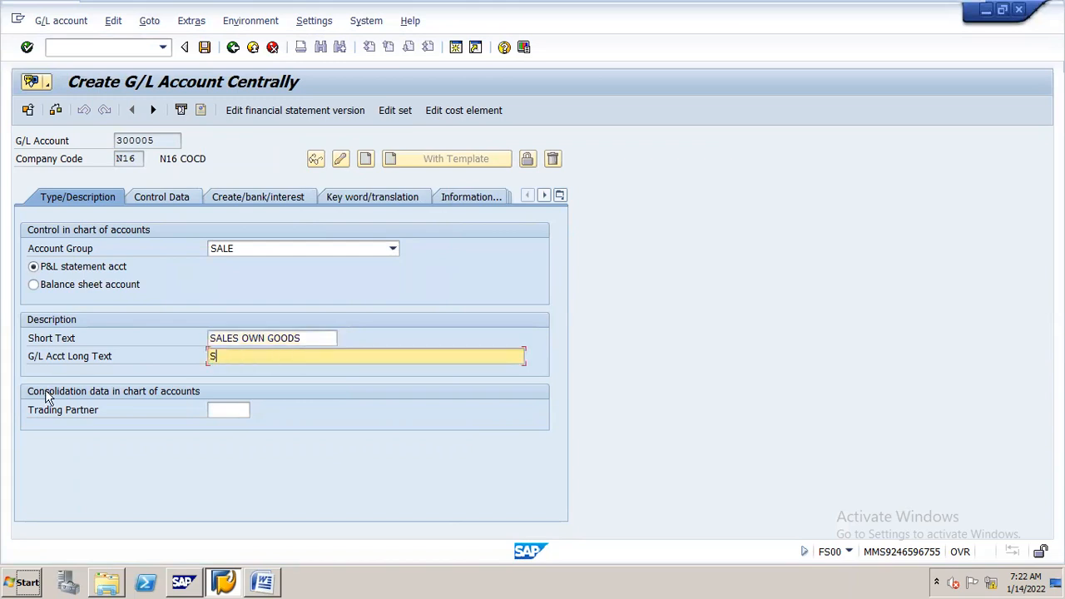
text(ALES OWN GOODS)
Step: Try clearing Posting without tax allowed in the account's control data and restore the option
click(191, 205)
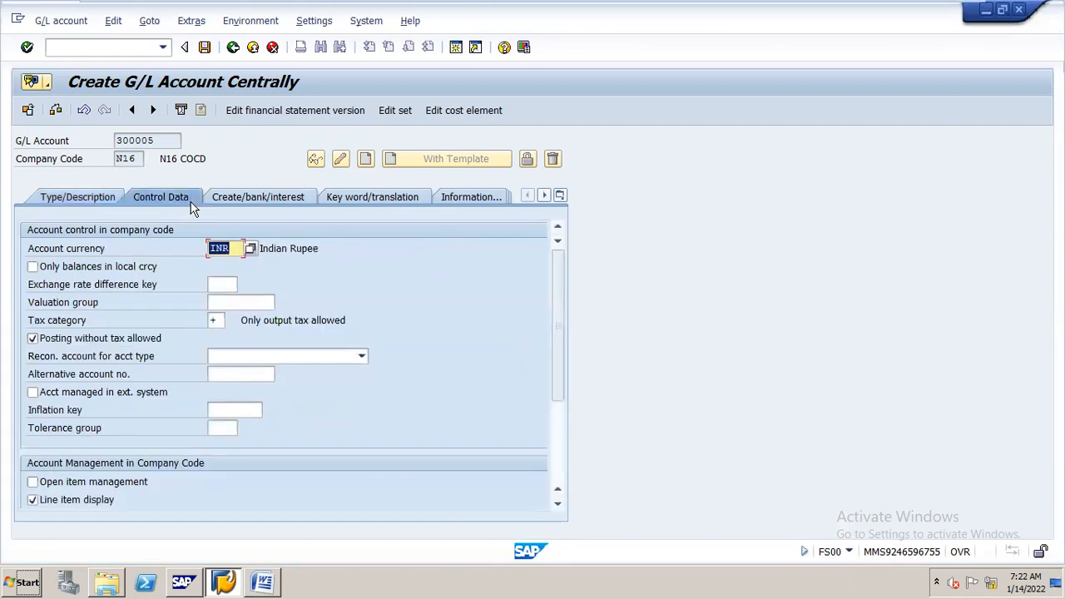
click(33, 342)
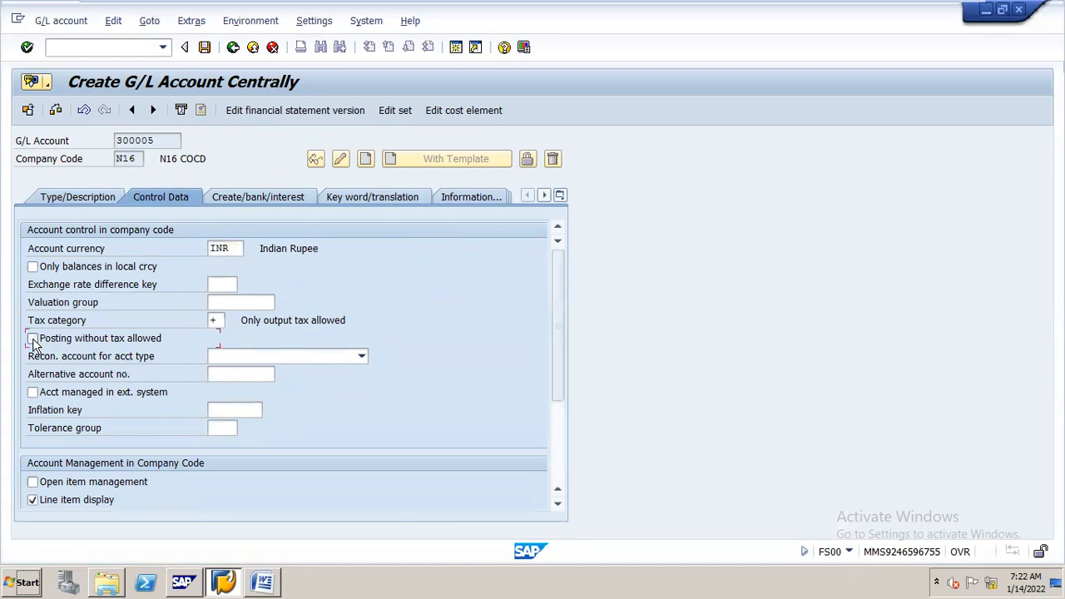
click(33, 339)
Step: Set the field status group of G/L account 300005 to G029 in the document creation settings
click(300, 201)
text(G029)
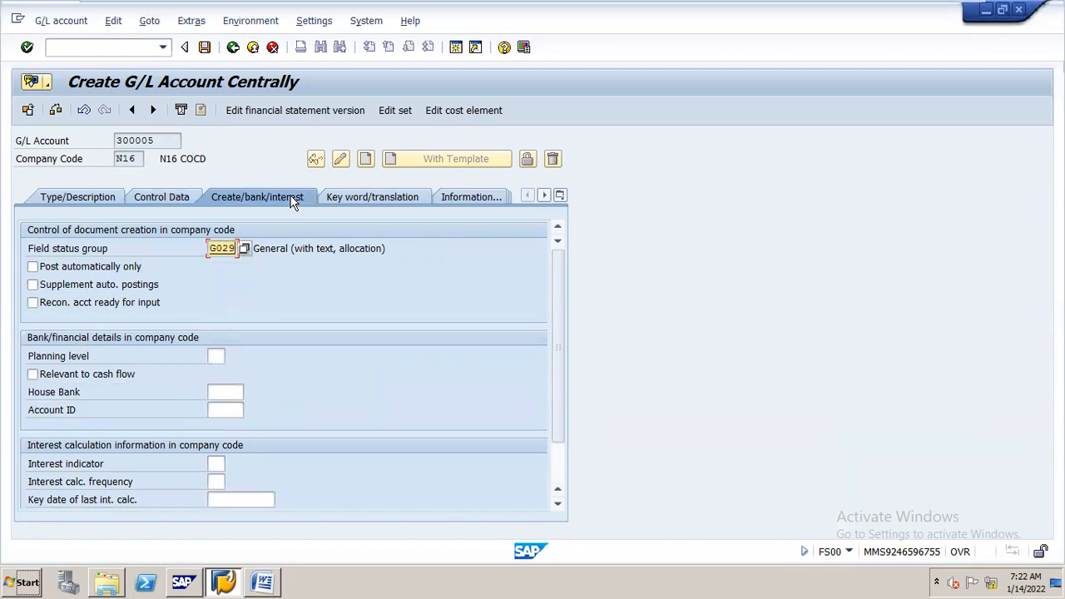
key(Return)
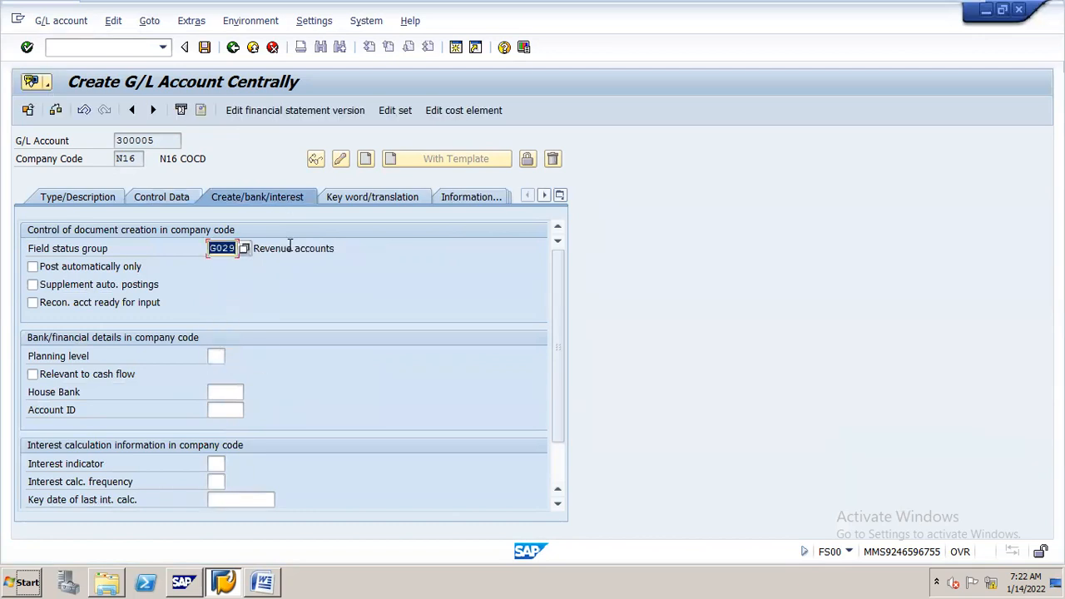
click(222, 249)
Step: Open cost element creation for account 300005, saving the changed G/L account data
click(497, 112)
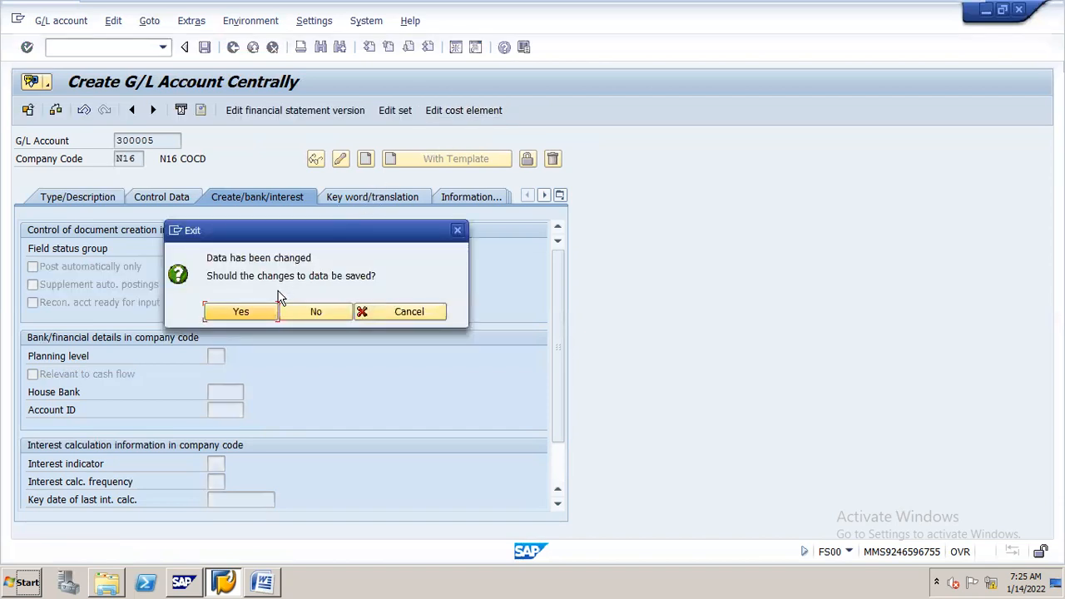
click(248, 315)
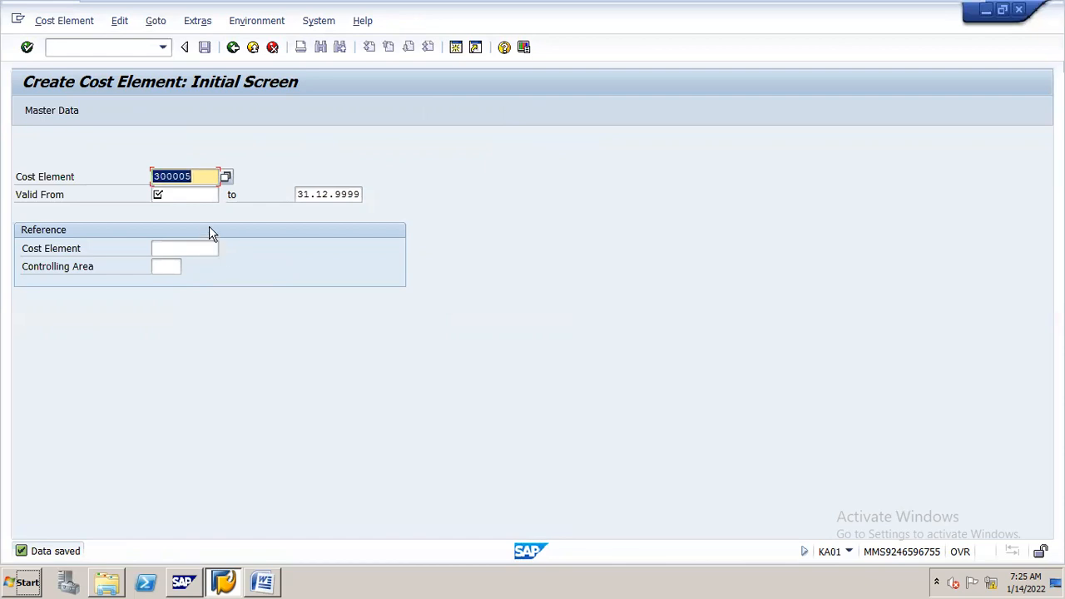
Step: Set the valid-from date of cost element 300005 to 01.04.2021 and open its basic data
click(206, 195)
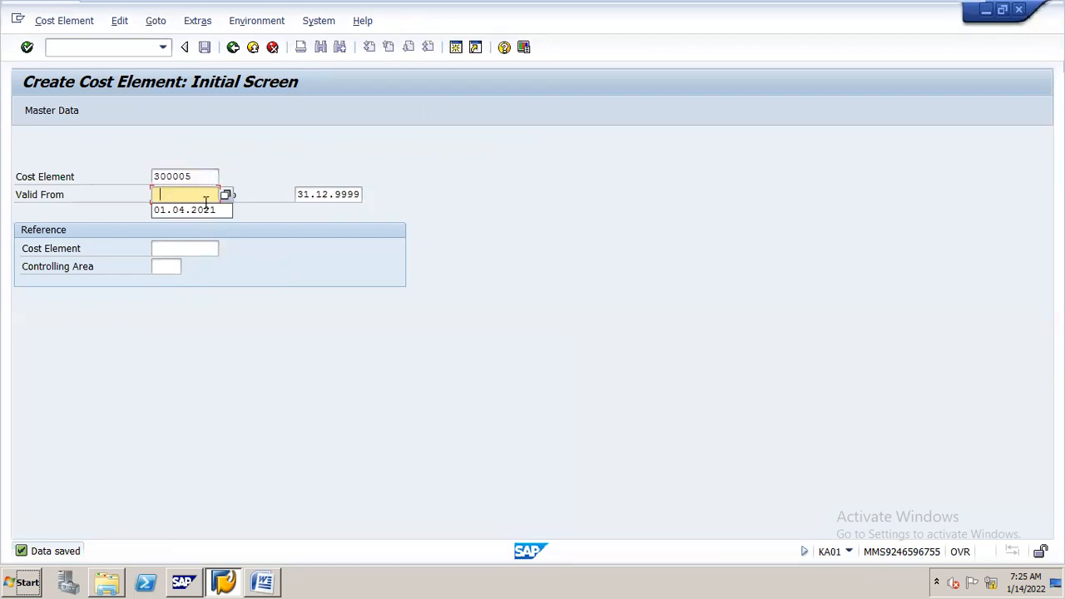
click(202, 209)
key(Return)
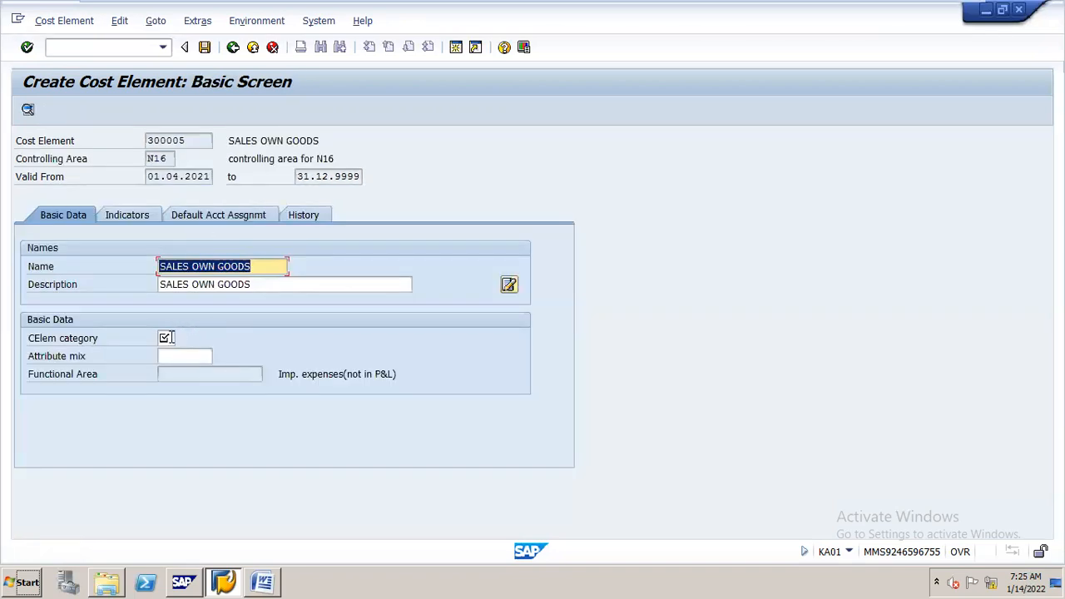
Step: Assign cost element category 11 (Revenues) to cost element 300005 and save it
click(167, 337)
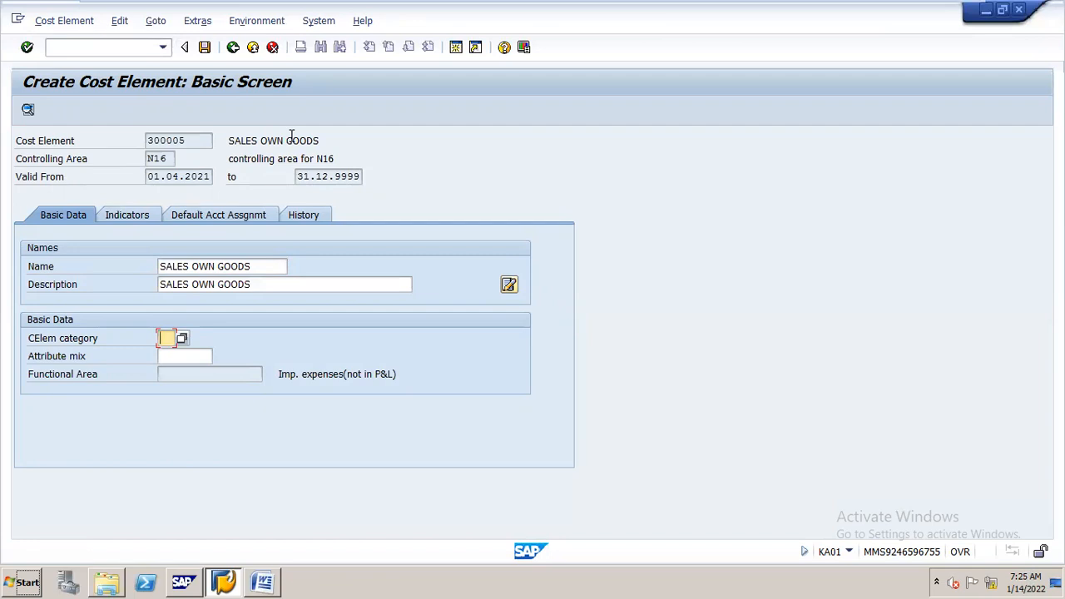
click(166, 339)
click(183, 339)
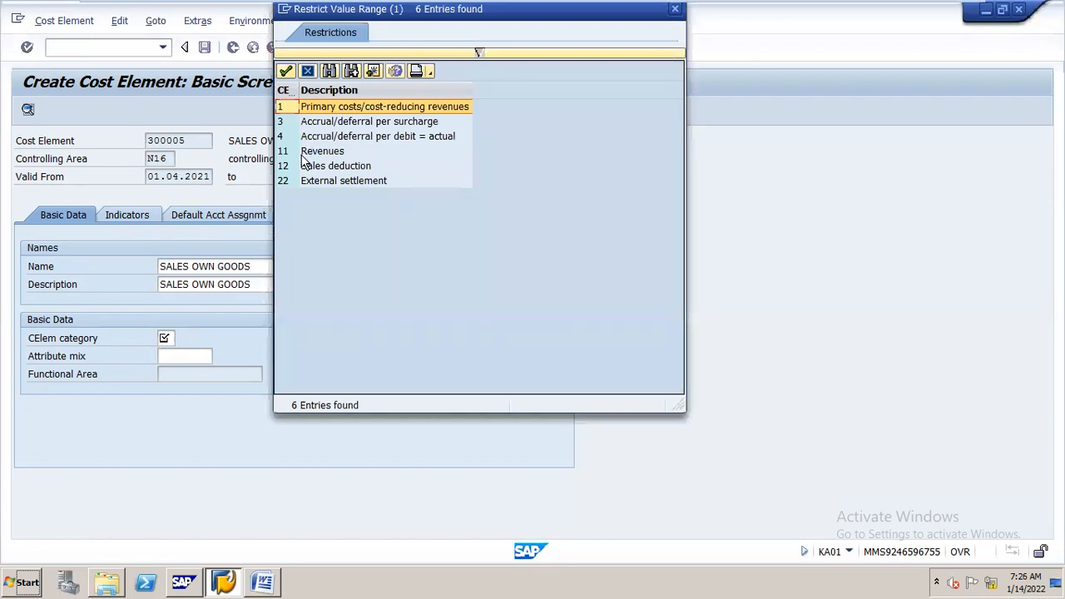
double_click(304, 152)
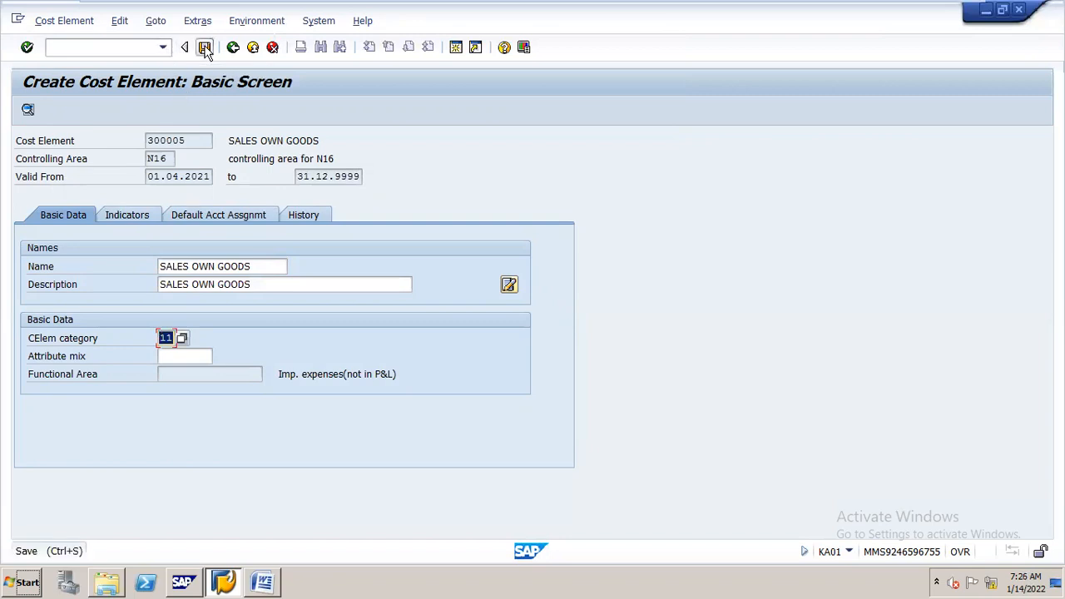
click(203, 48)
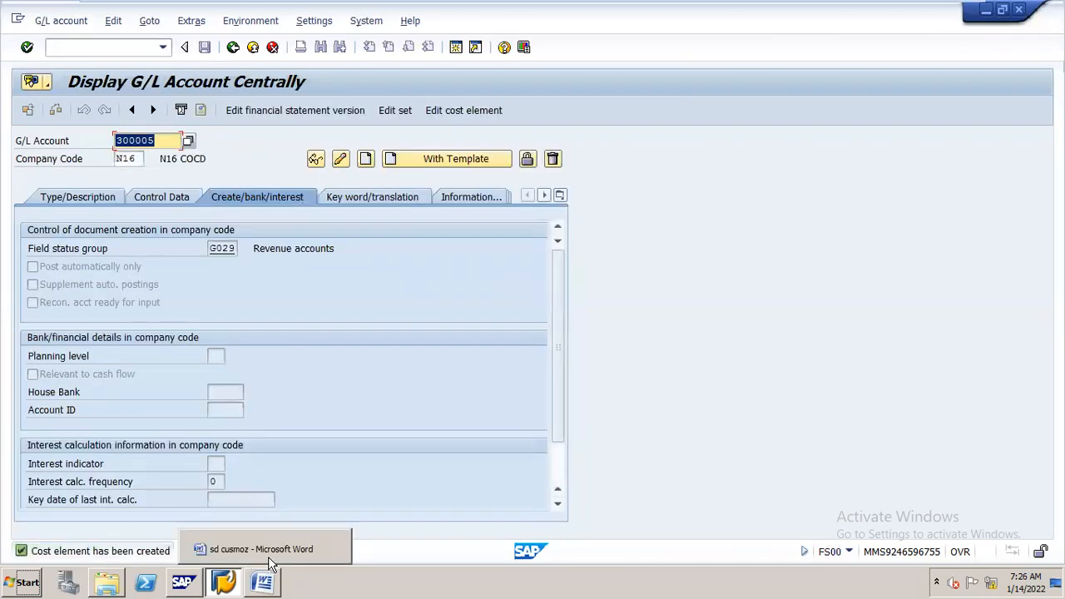
Step: Check the next task in the Word checklist, and open the SAP Reference IMG in SAP through transaction SPRO
click(262, 580)
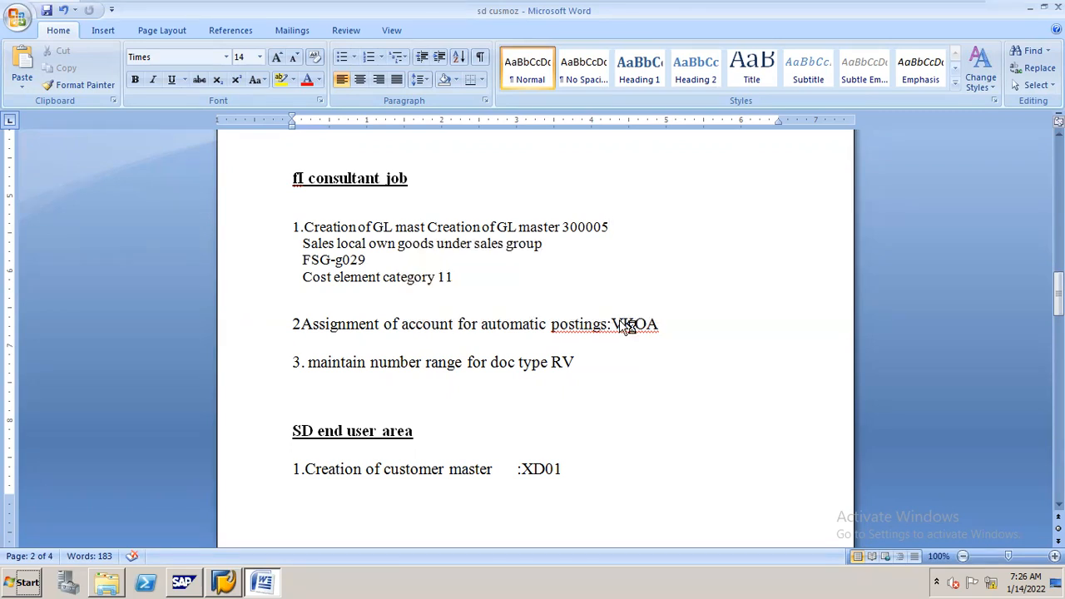
key(alt+Tab)
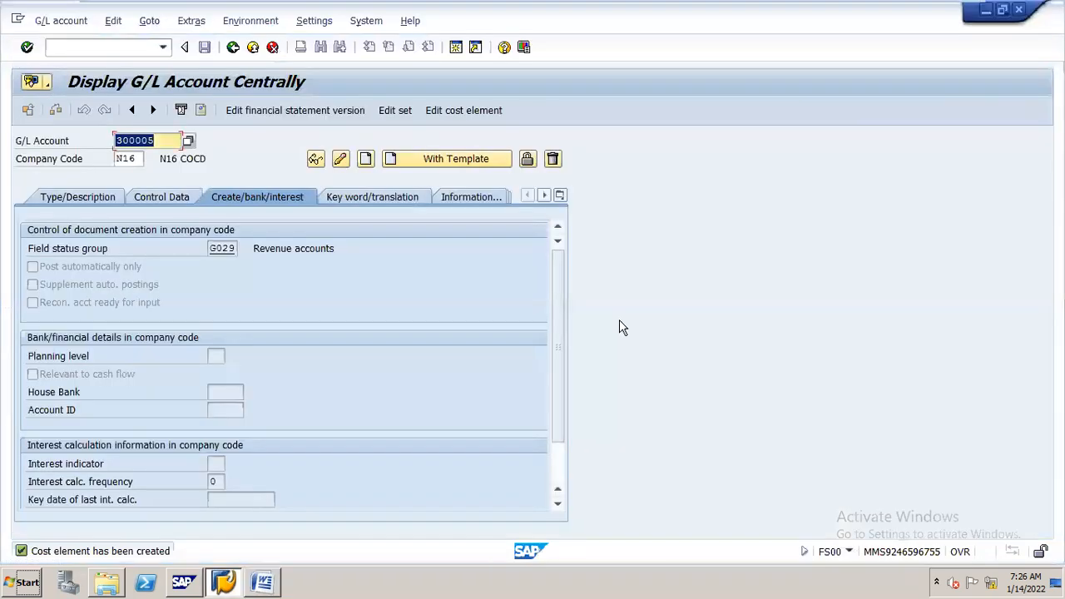
click(135, 48)
text(/)
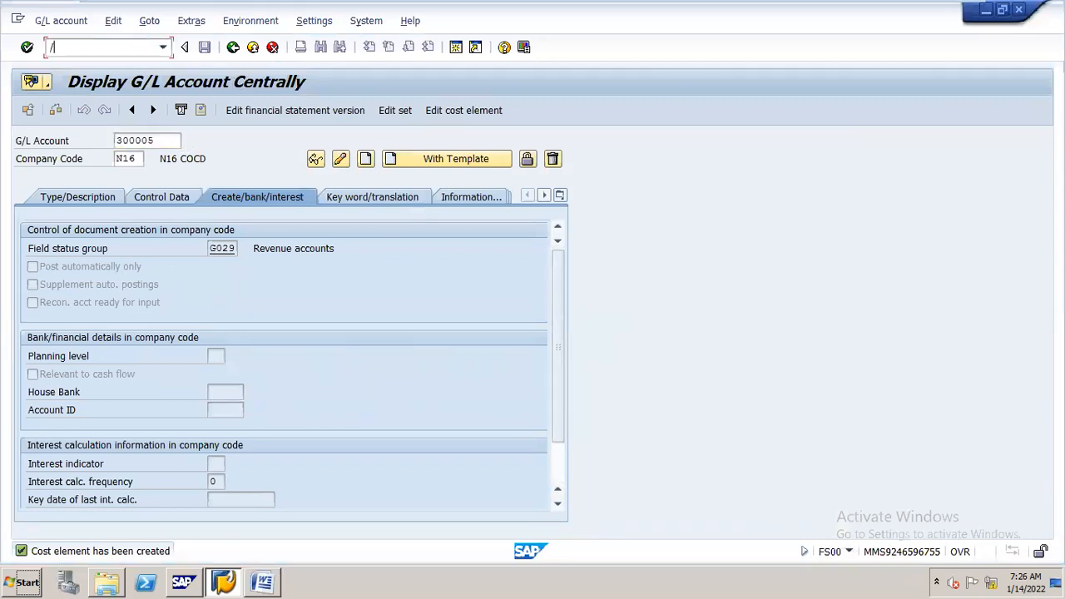
text(NSPRO)
key(Return)
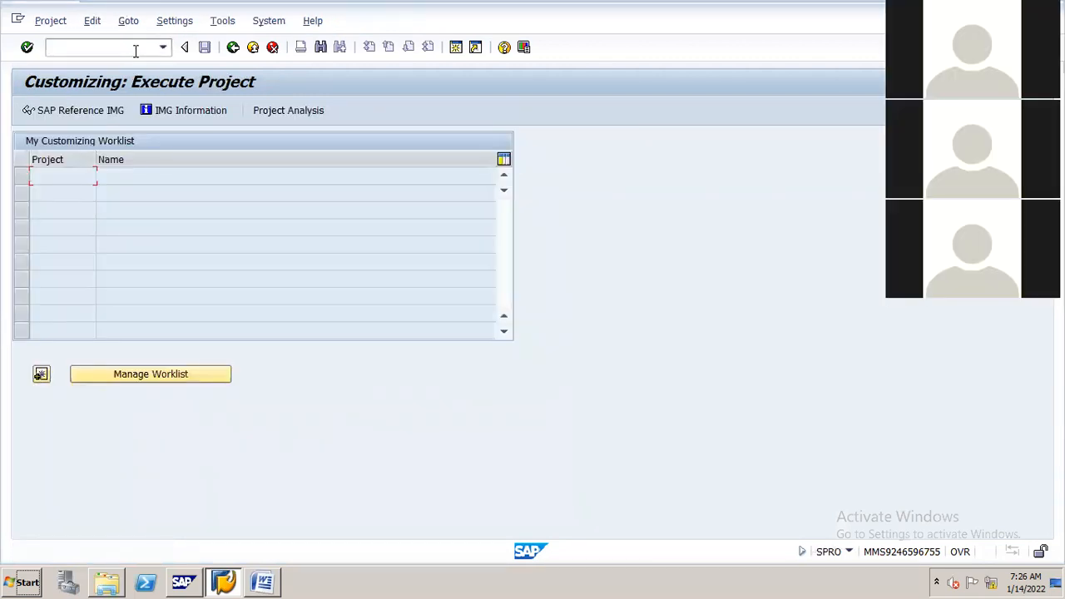
click(125, 116)
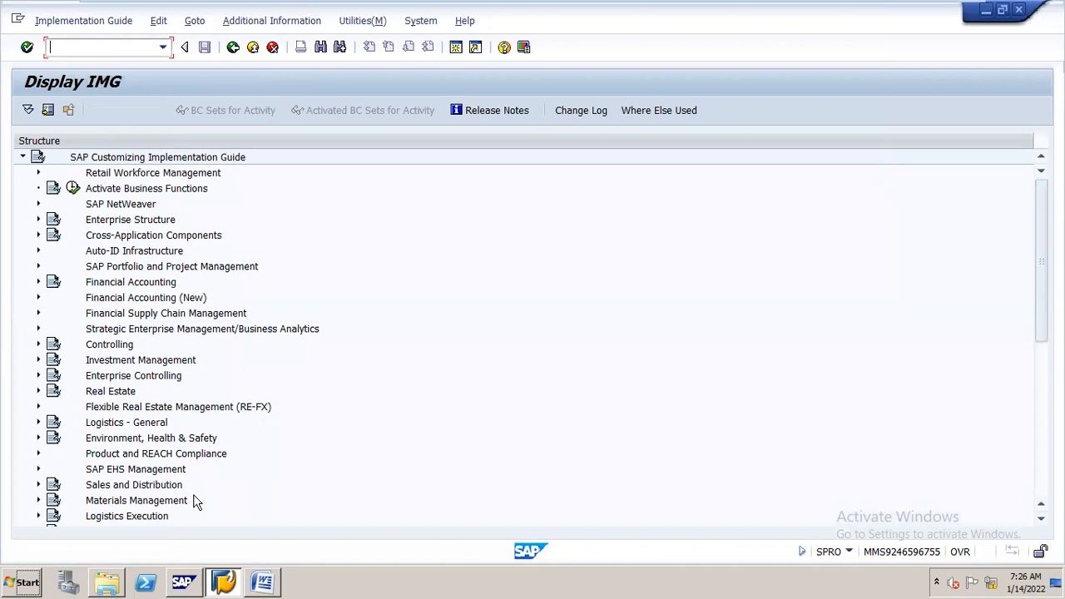
Step: Expand Sales and Distribution and its Basic Functions node in the implementation guide
mouse_move(149, 360)
mouse_down()
mouse_move(143, 282)
mouse_move(178, 423)
mouse_move(96, 449)
mouse_up()
click(118, 346)
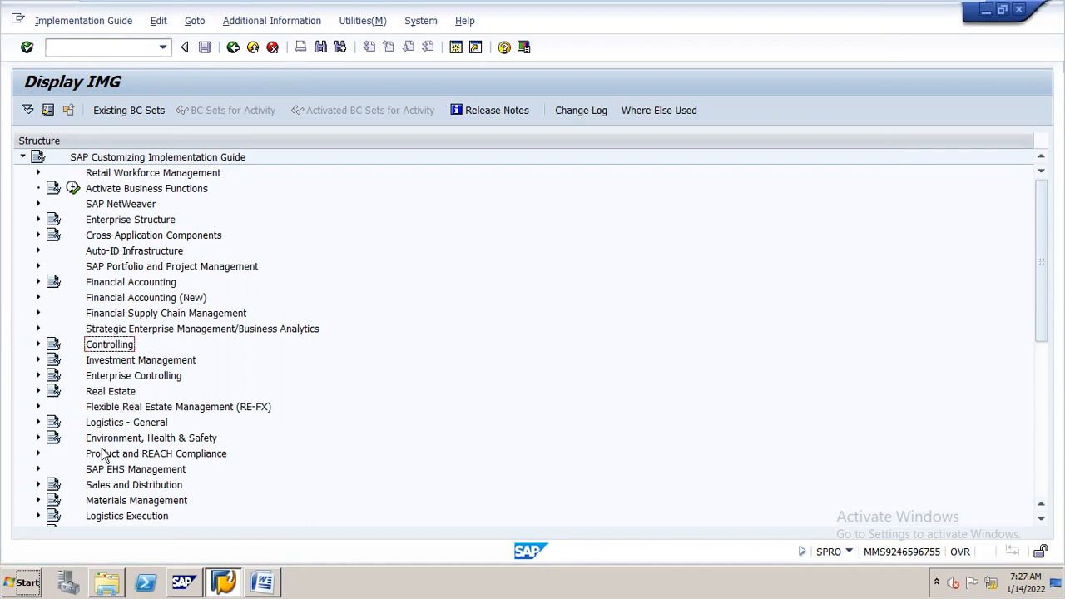
click(106, 487)
double_click(106, 487)
key(Down)
key(Down)
key(Up)
key(Up)
key(Down)
key(Right)
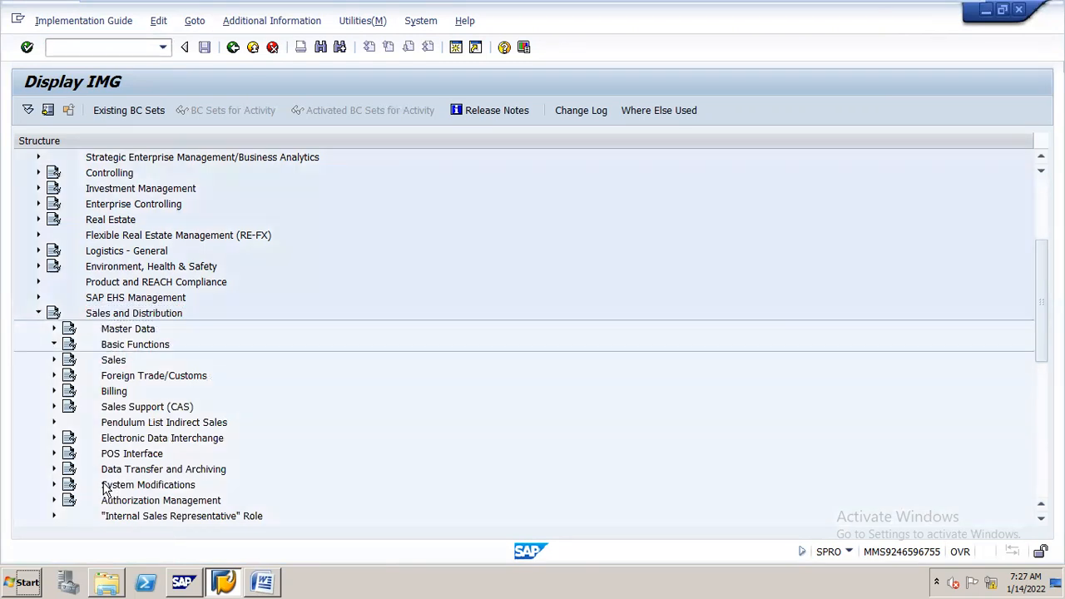
Step: Open the Assign G/L Accounts activity under Account Assignment/Costing, Revenue Account Determination
key(Down)
key(Down)
key(Down)
key(Down)
key(Down)
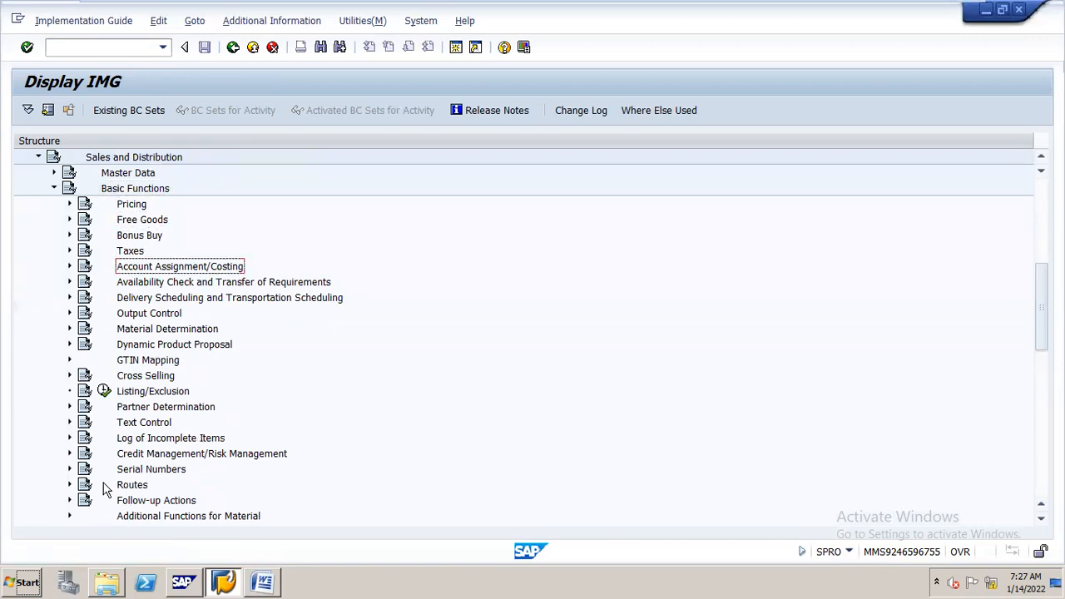
key(Right)
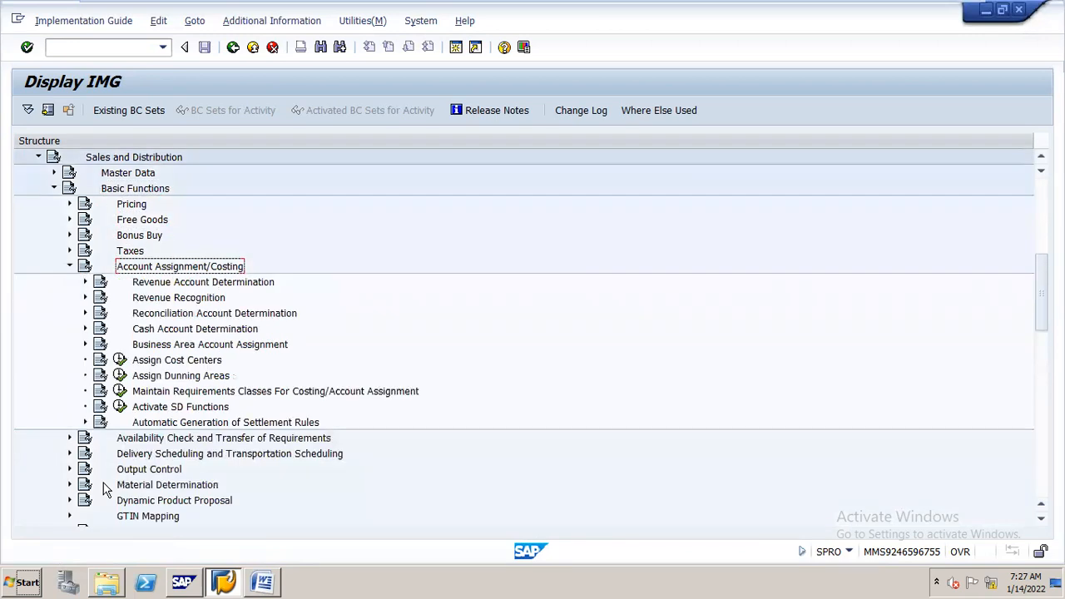
key(Down)
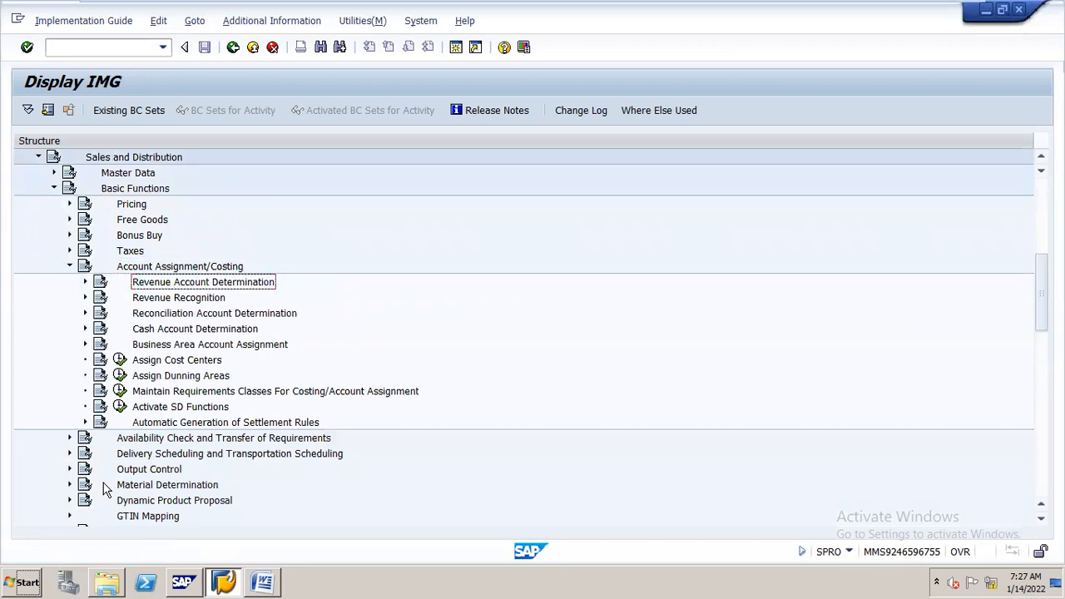
key(Right)
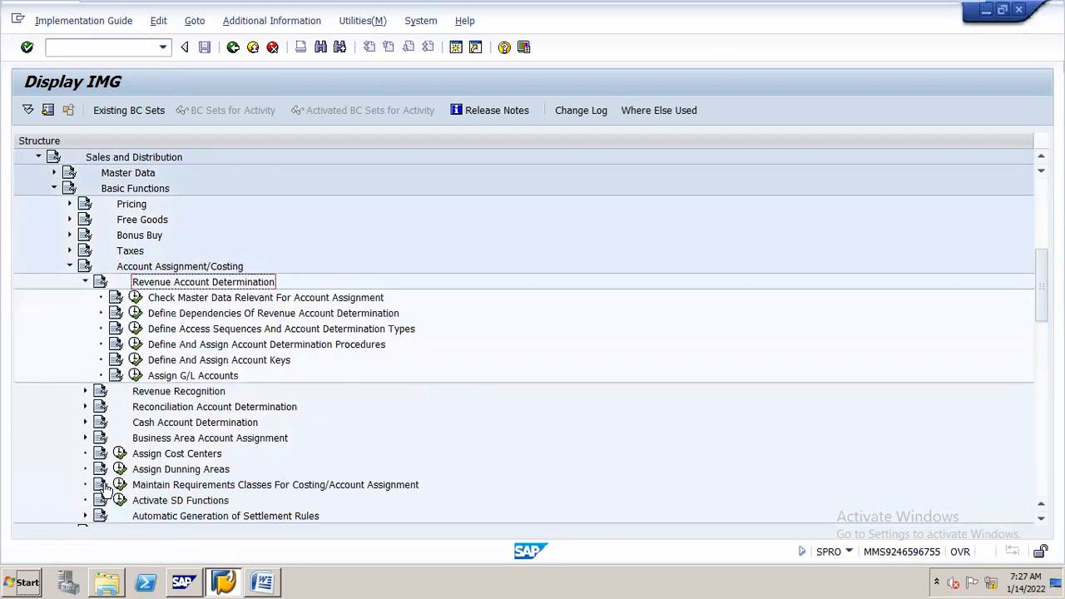
key(Down)
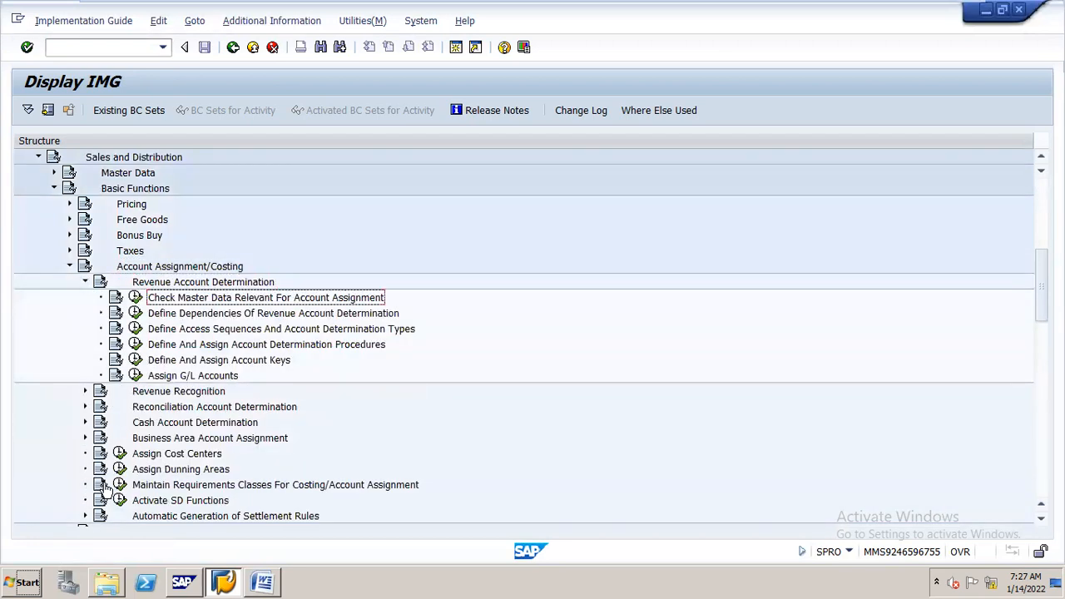
click(136, 376)
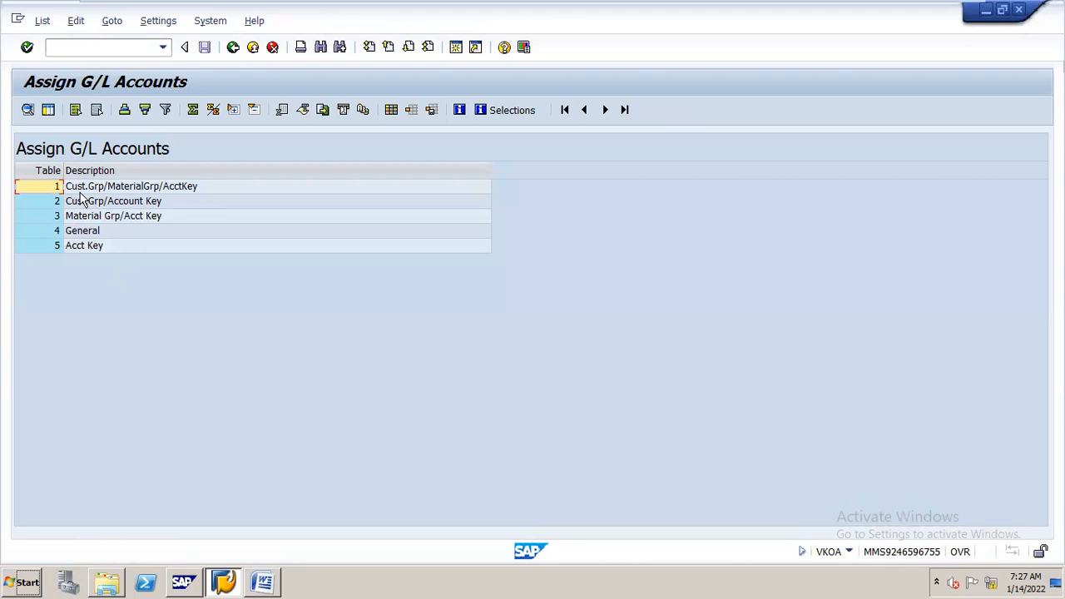
Step: Start a new entry in the Cust.Grp/MaterialGrp/AcctKey table with application V (Sales/Distribution)
double_click(136, 188)
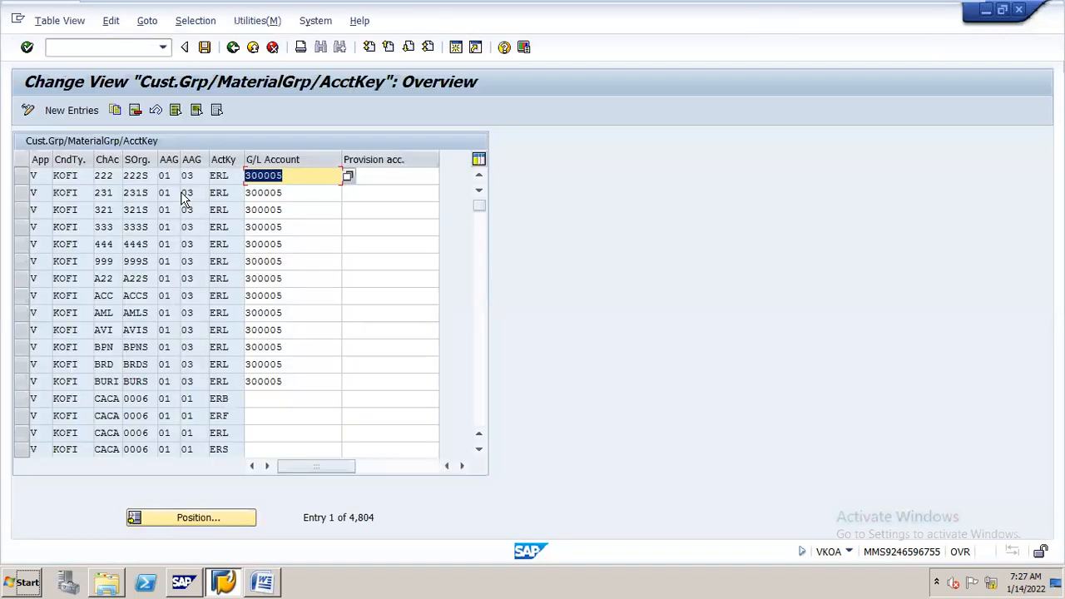
click(93, 110)
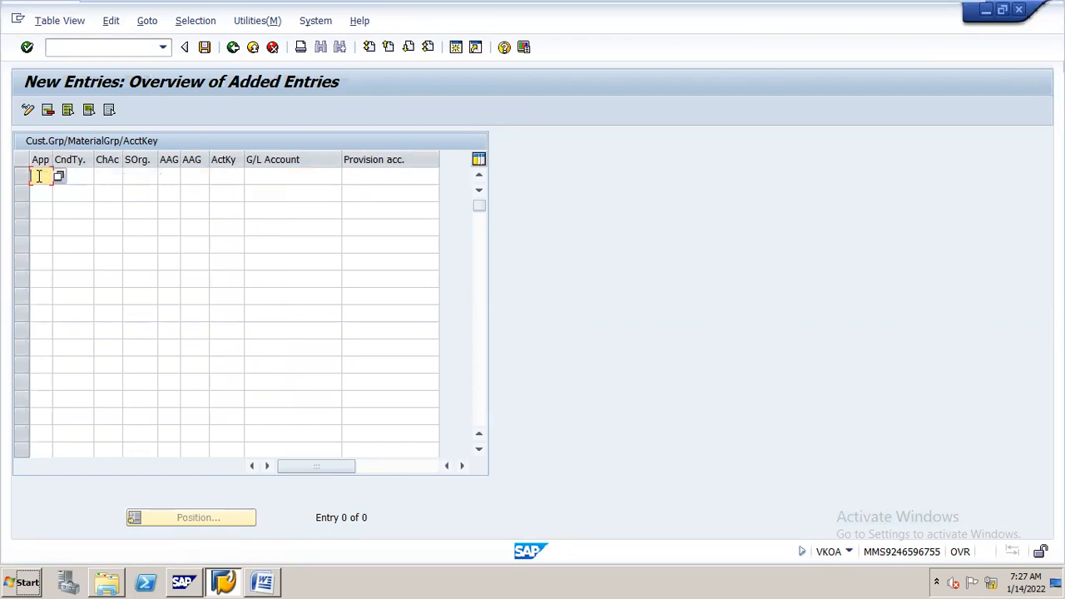
click(38, 175)
click(59, 176)
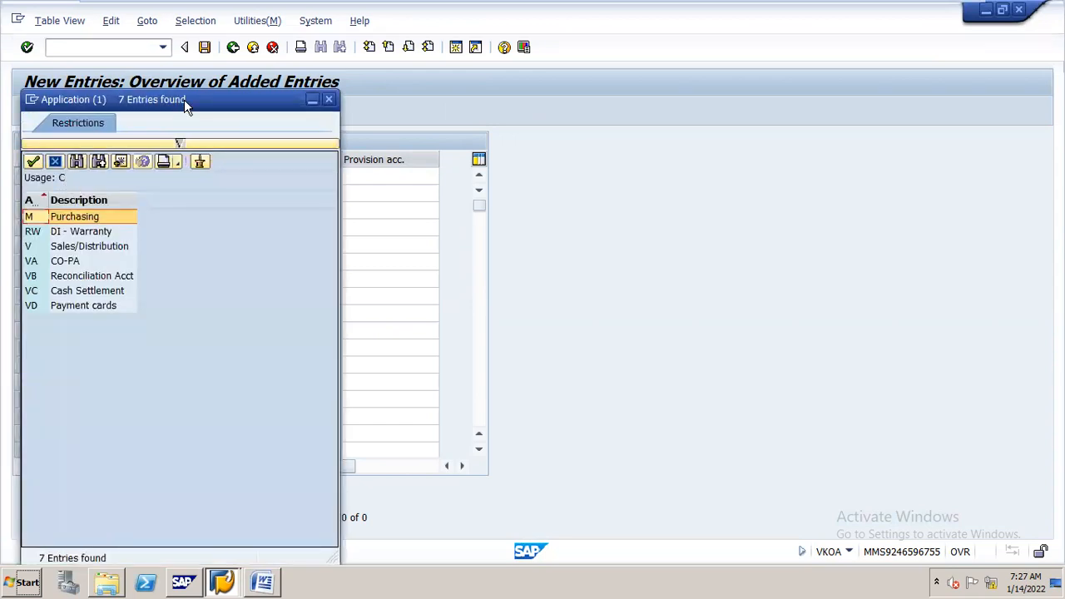
drag(184, 99, 461, 76)
double_click(356, 225)
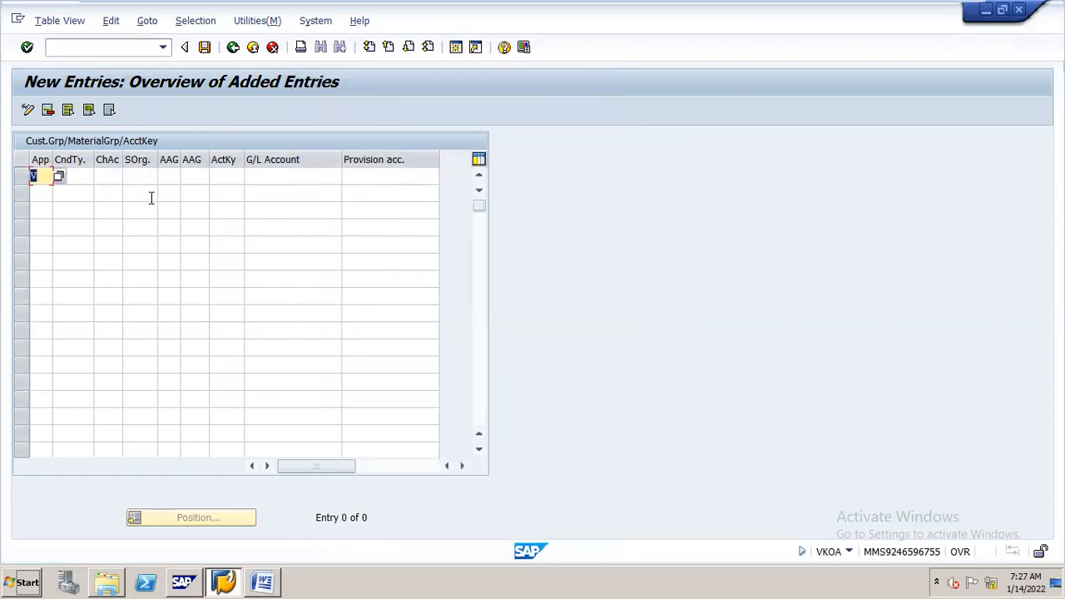
Step: Enter G/L account 300005 and condition type KOFI (Account Determination) in the new entry
click(288, 179)
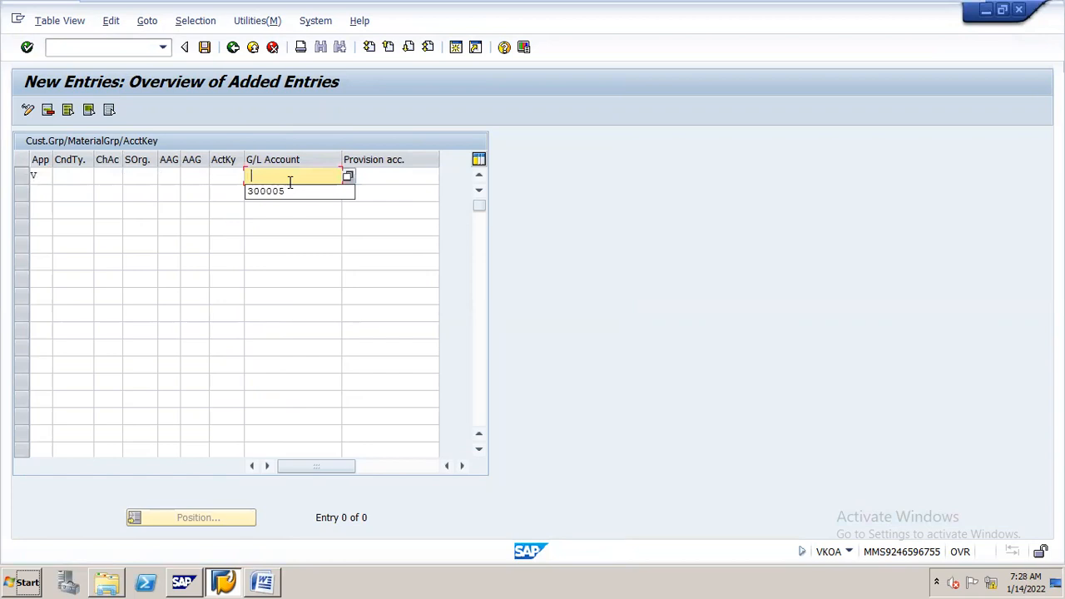
click(290, 190)
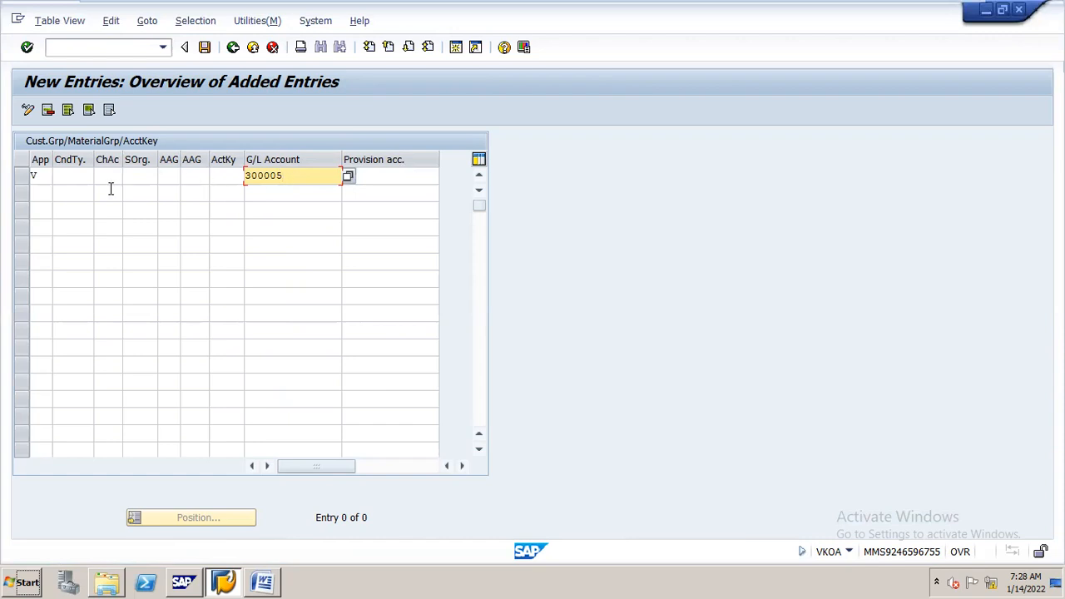
click(81, 178)
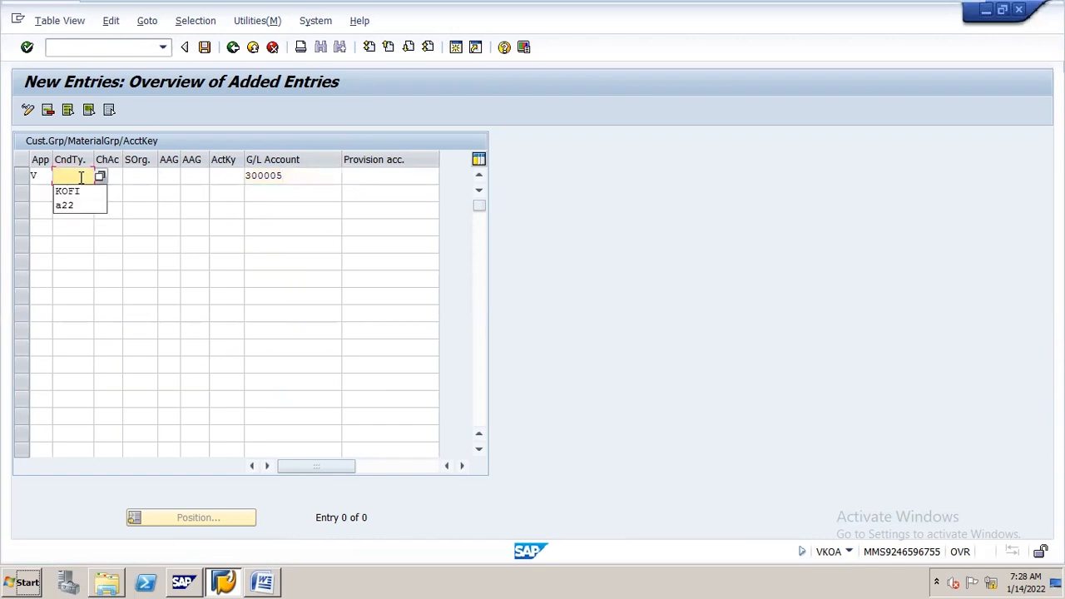
click(100, 177)
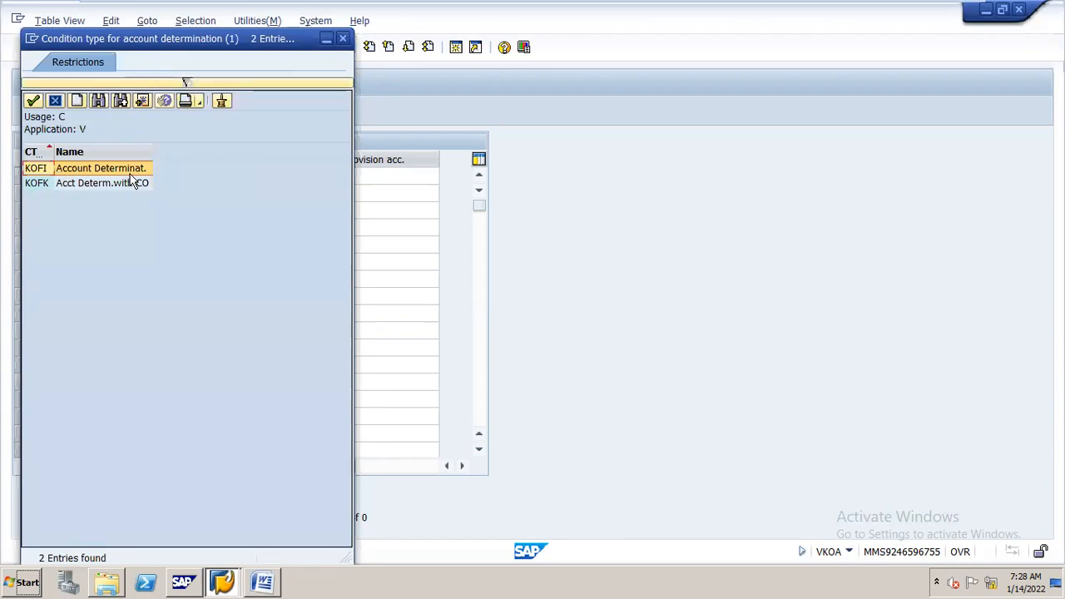
click(47, 188)
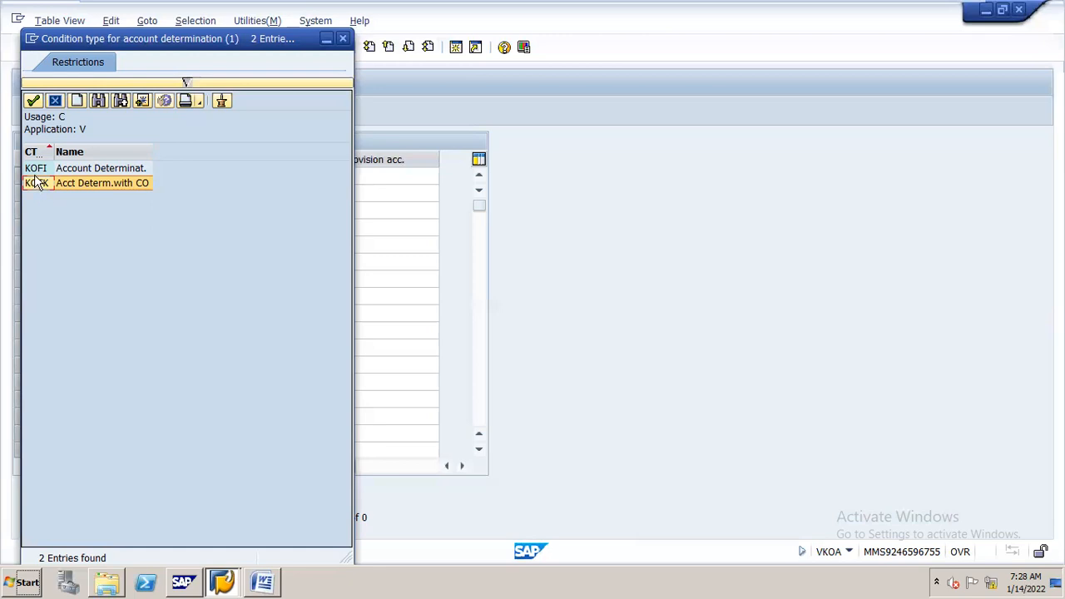
click(37, 169)
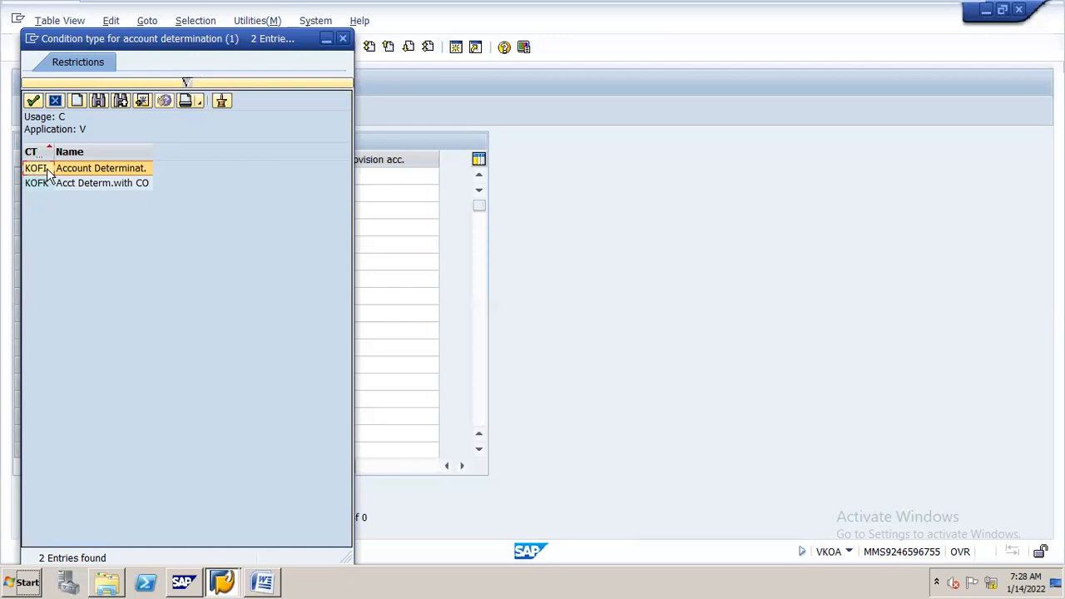
click(35, 188)
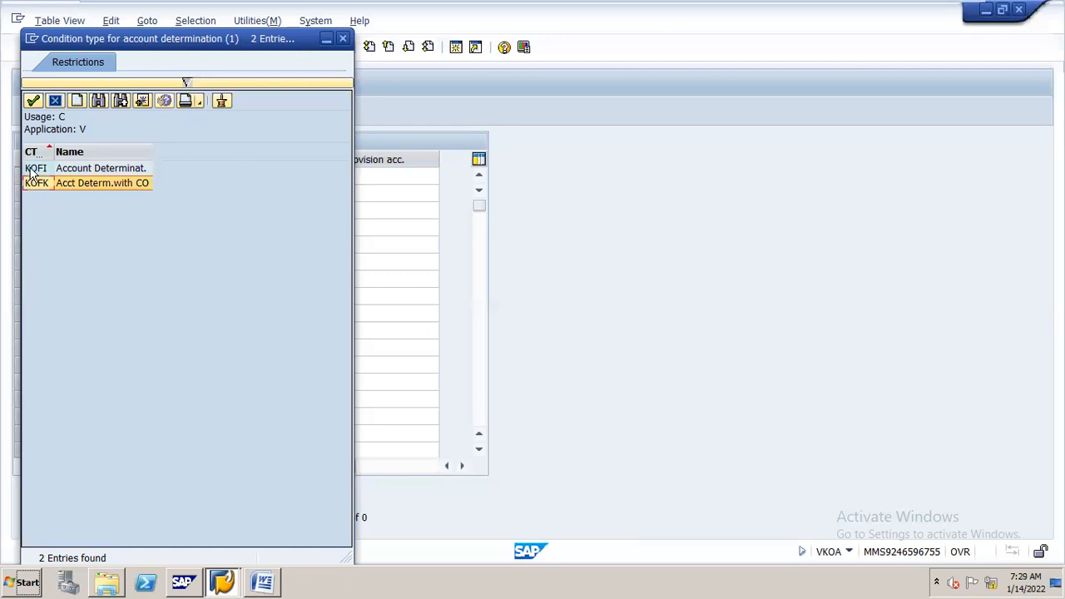
double_click(33, 169)
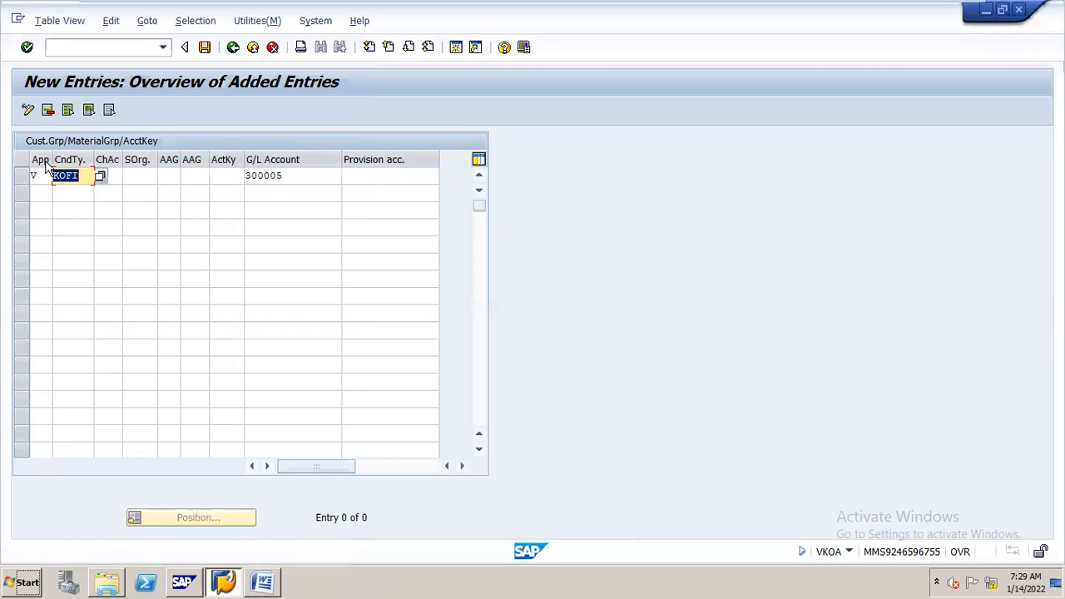
Step: Set the new entry's chart of accounts to N16 and its sales organization to N16S
text(N165)
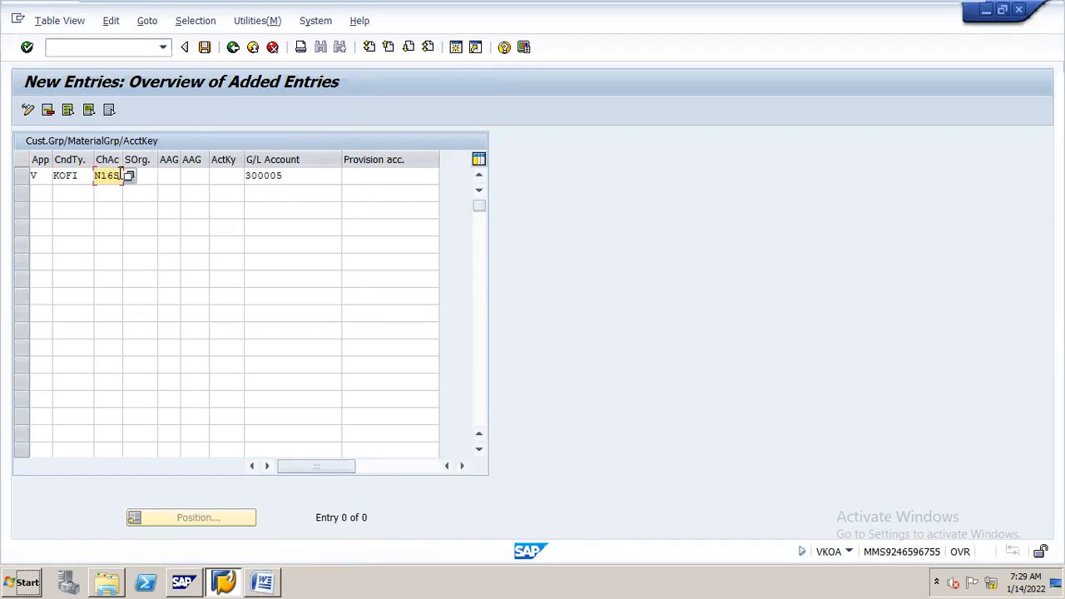
key(BackSpace)
key(Tab)
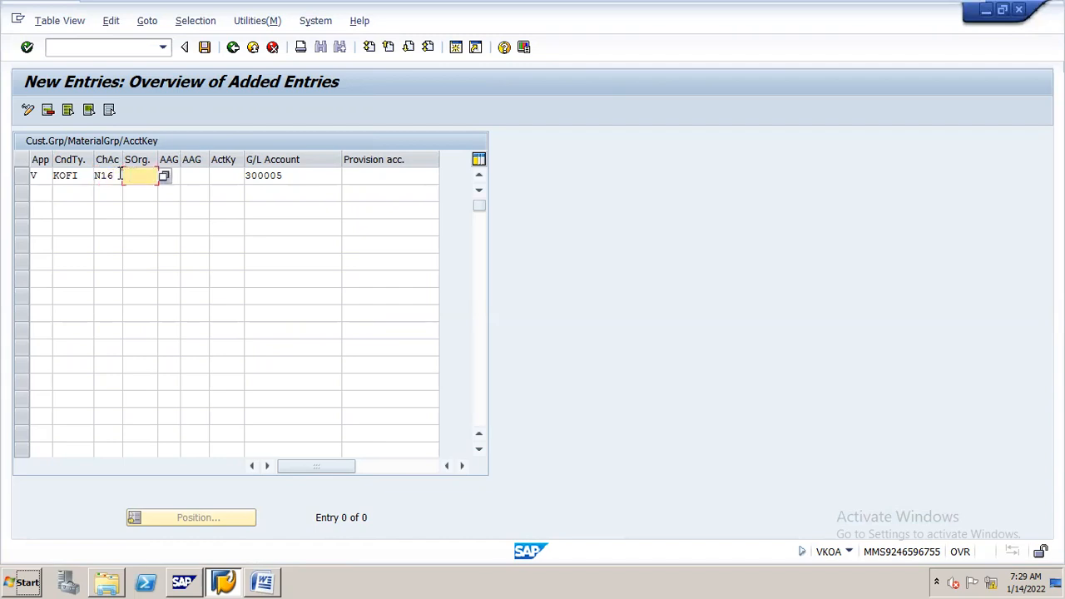
text(N16S)
key(Tab)
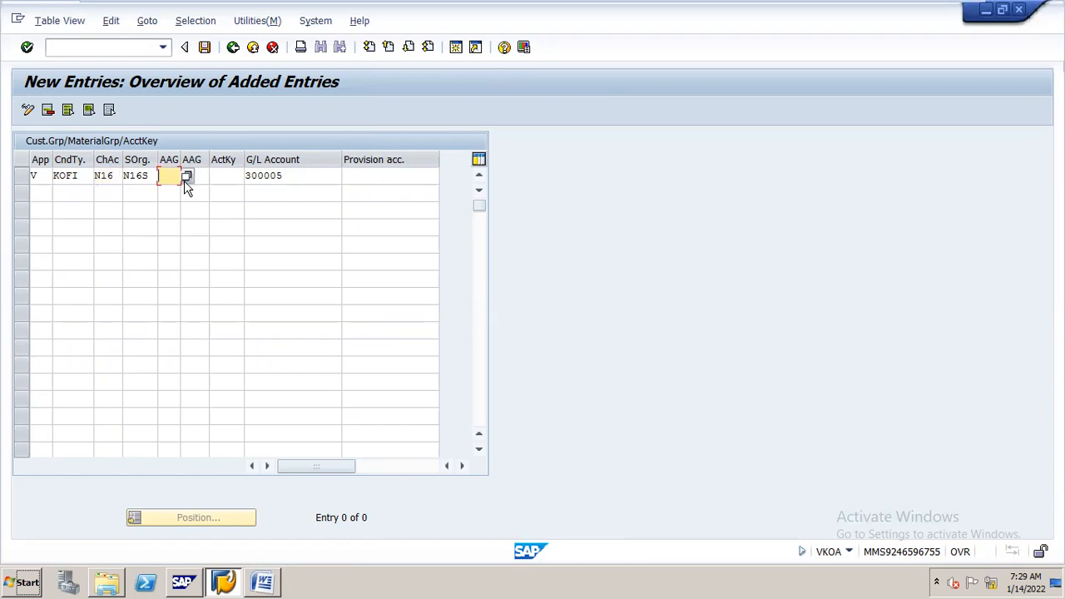
Step: Set the new entry's customer account assignment group to 01 (Domestic revenues)
click(187, 177)
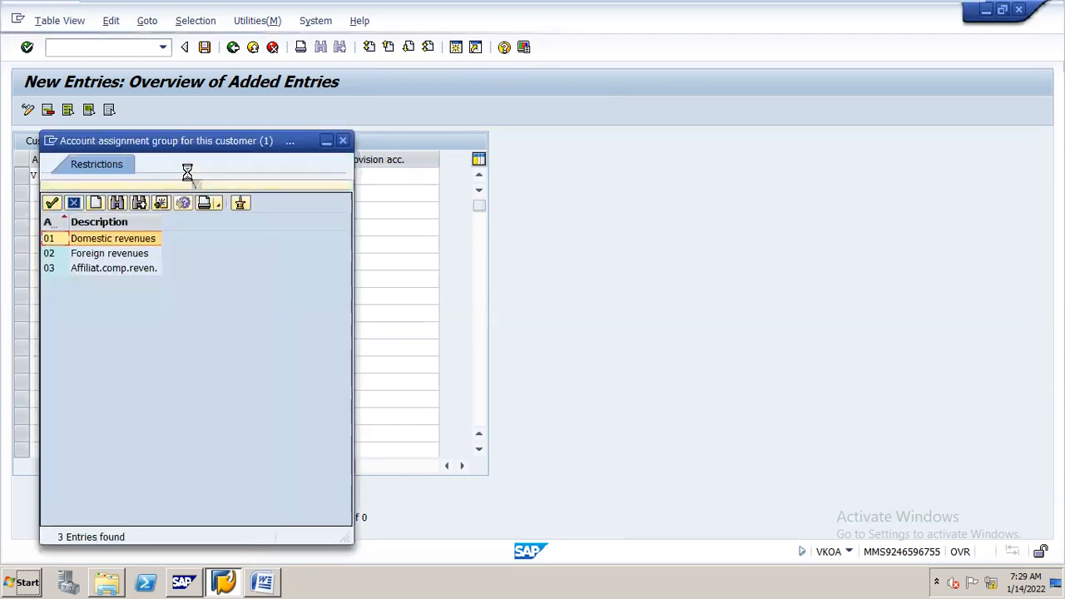
drag(200, 137, 524, 127)
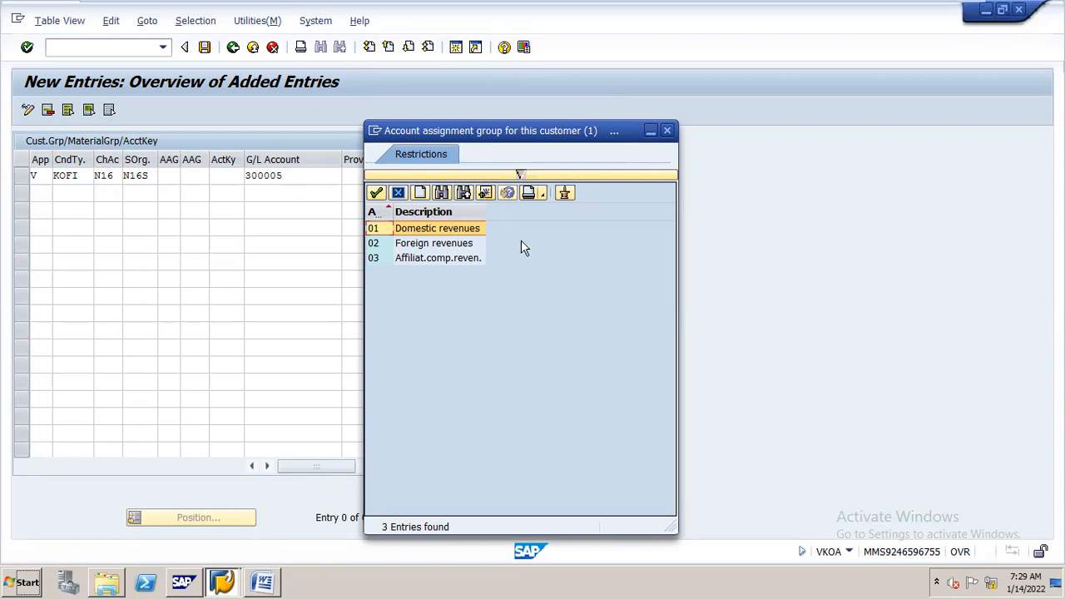
click(464, 246)
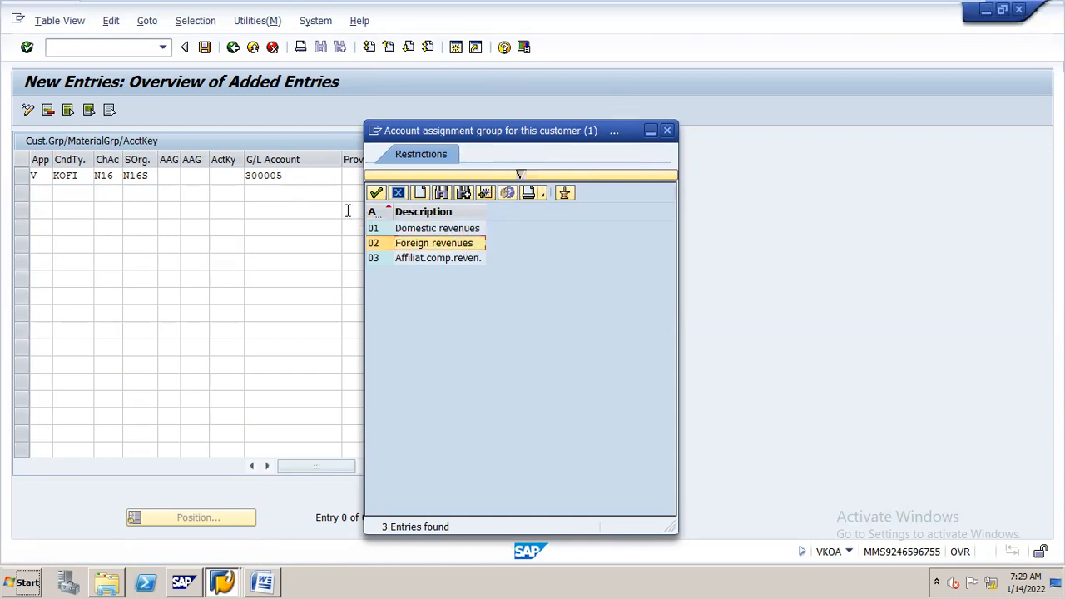
click(317, 193)
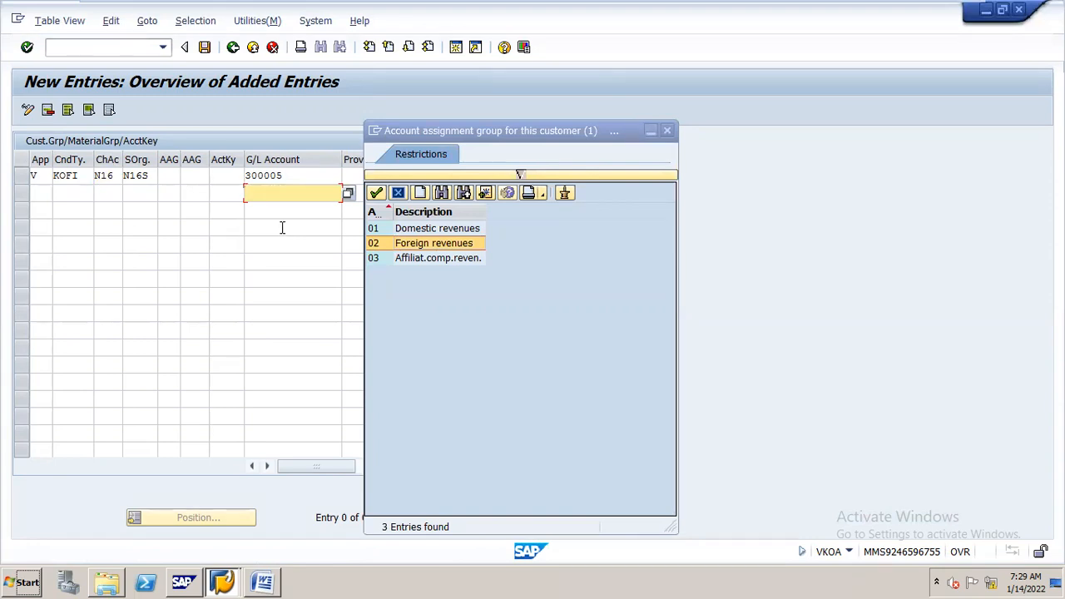
click(432, 229)
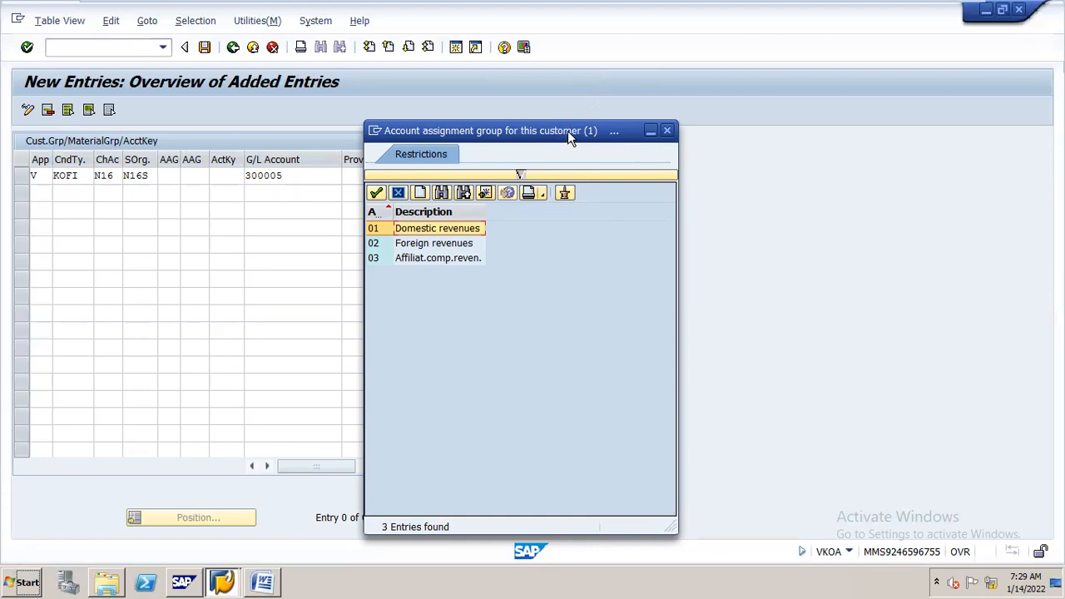
double_click(463, 232)
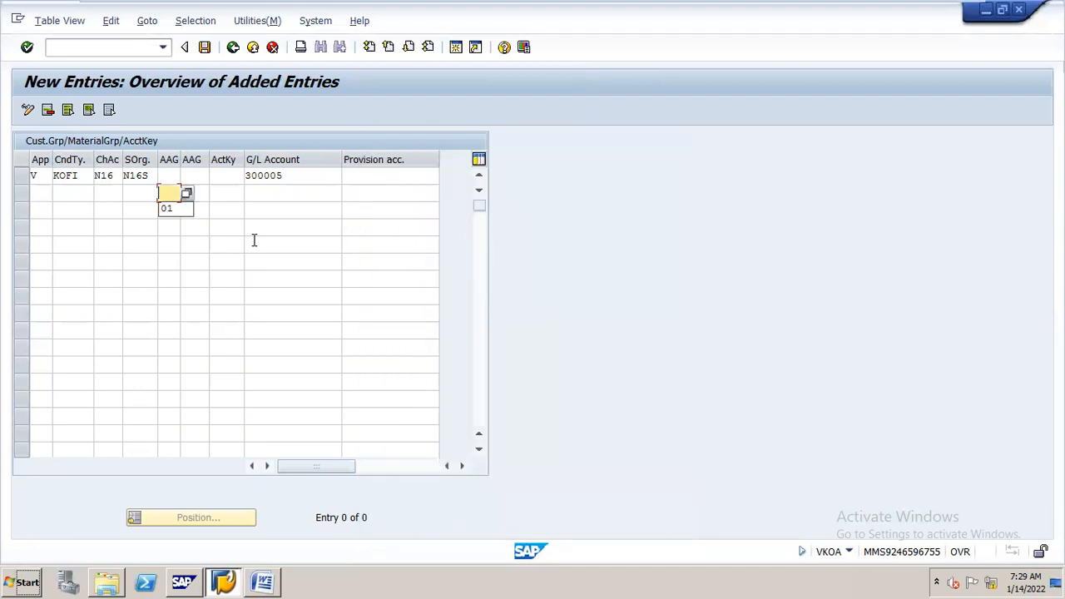
click(164, 176)
text(01)
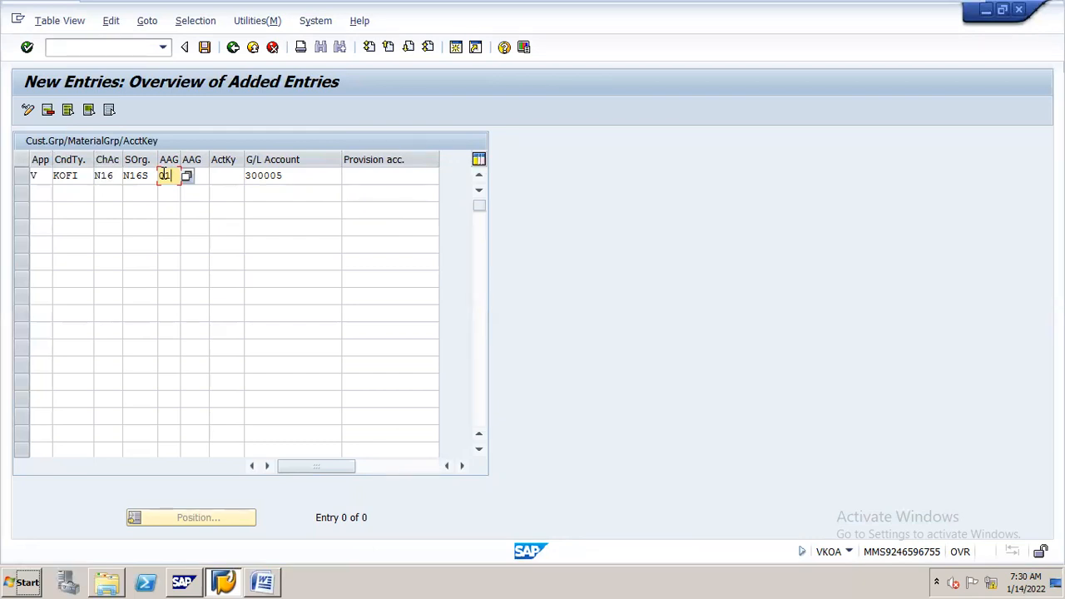
click(304, 174)
drag(305, 174, 240, 174)
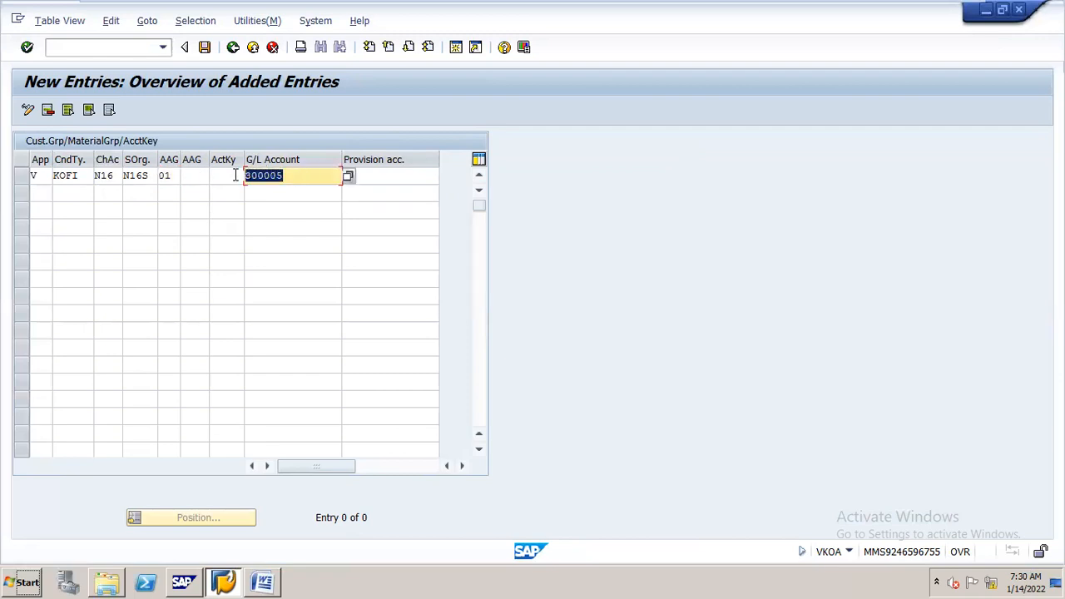
Step: Review the available customer account assignment groups and choose 01 (Domestic revenues) again
click(175, 176)
click(188, 178)
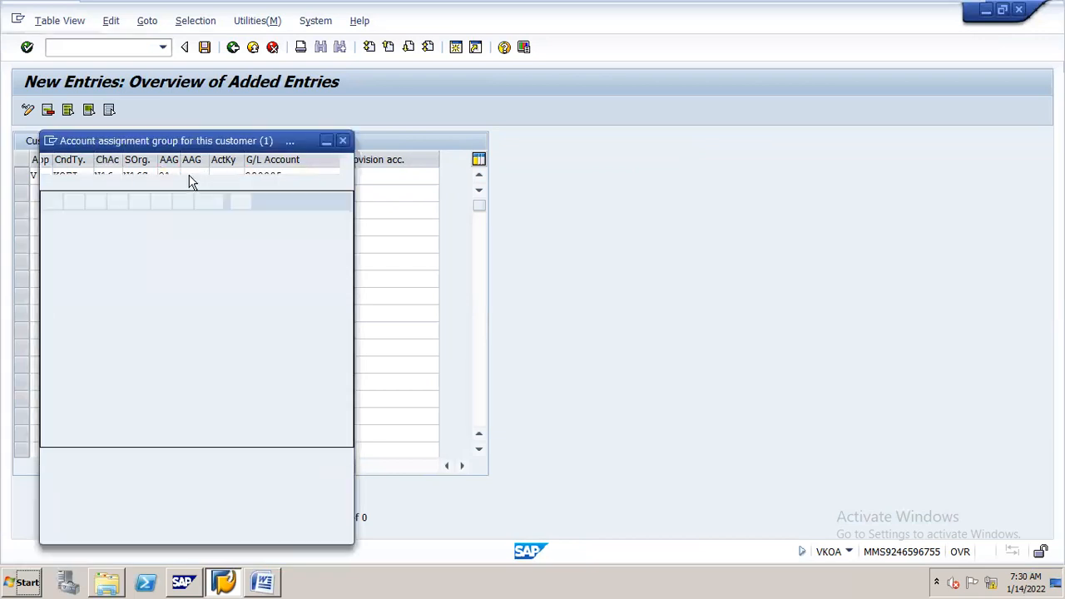
drag(187, 143, 598, 61)
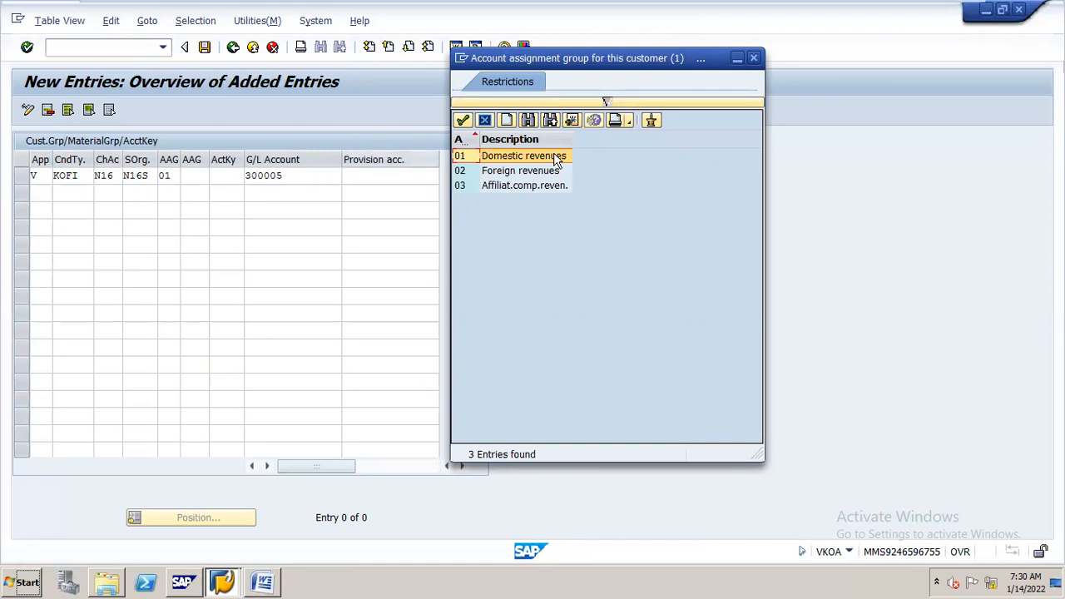
double_click(468, 160)
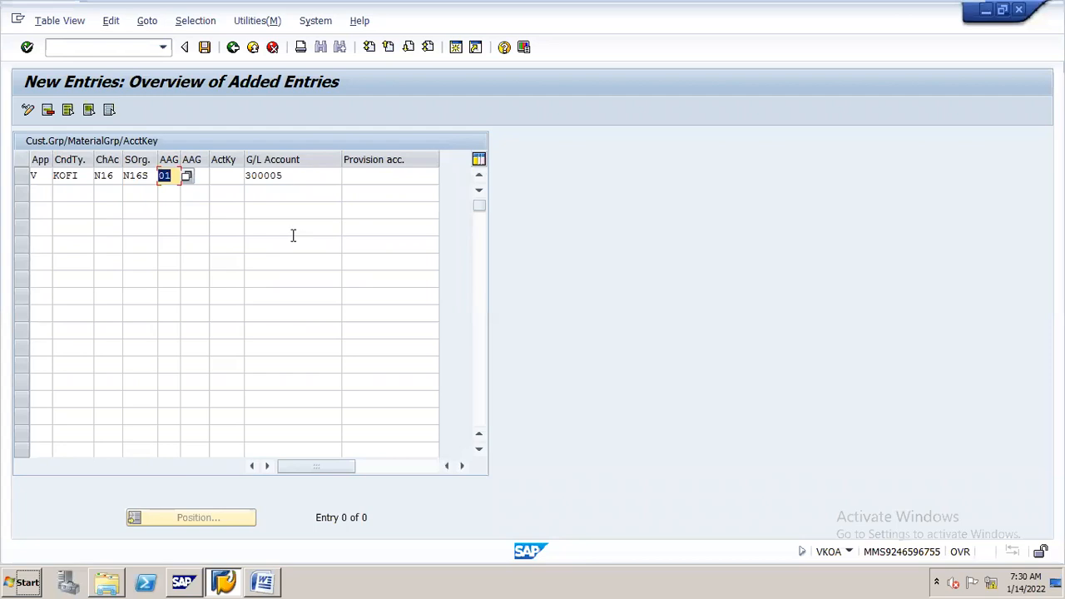
click(171, 182)
click(285, 175)
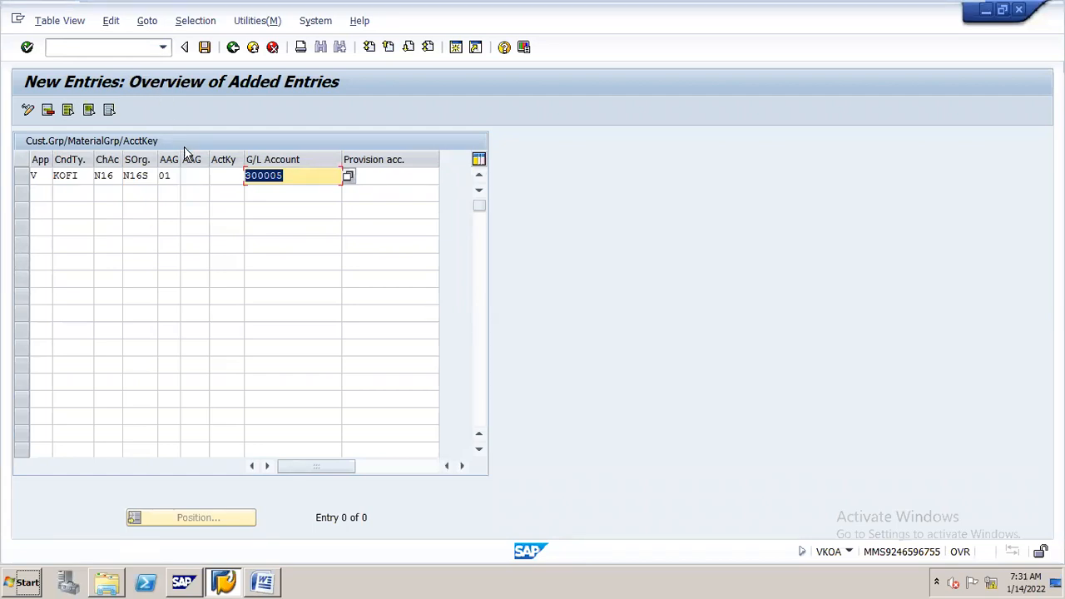
Step: Set the new entry's material account assignment group to 03 (Finished goods)
click(194, 174)
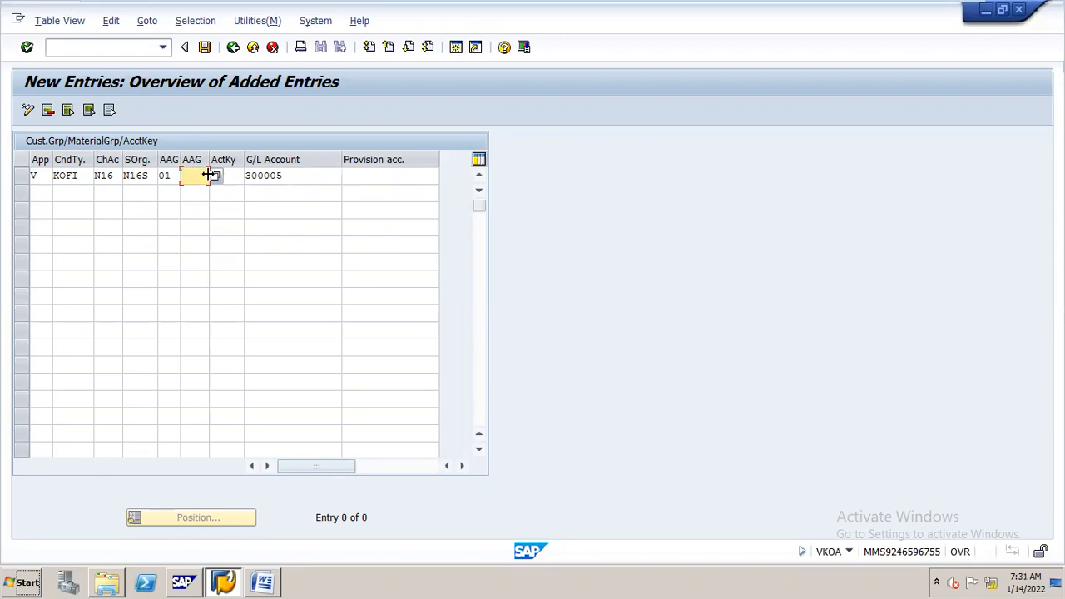
click(215, 177)
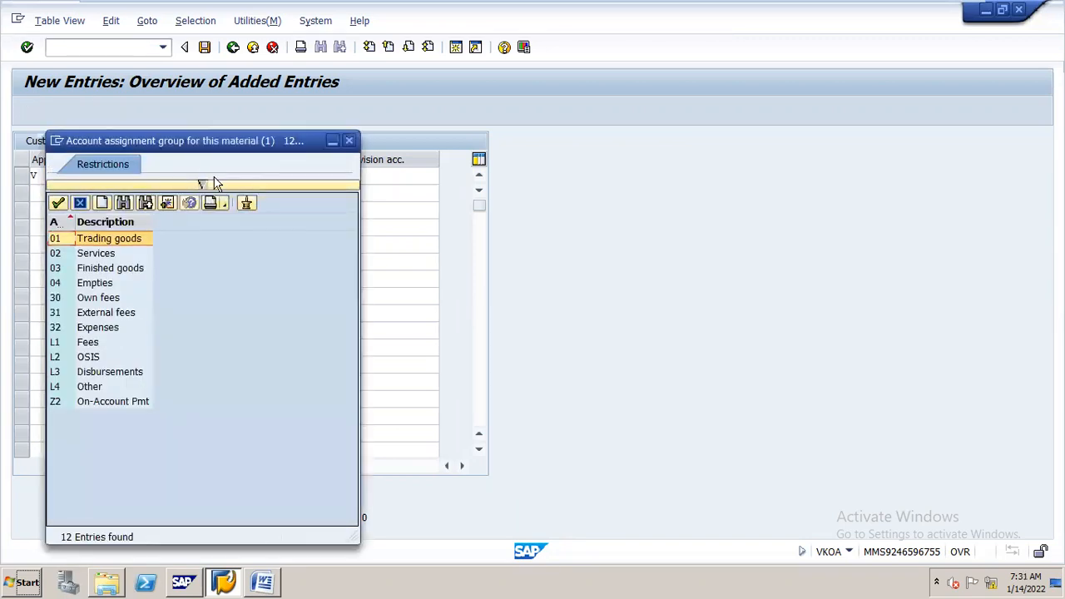
drag(223, 143, 803, 42)
click(661, 163)
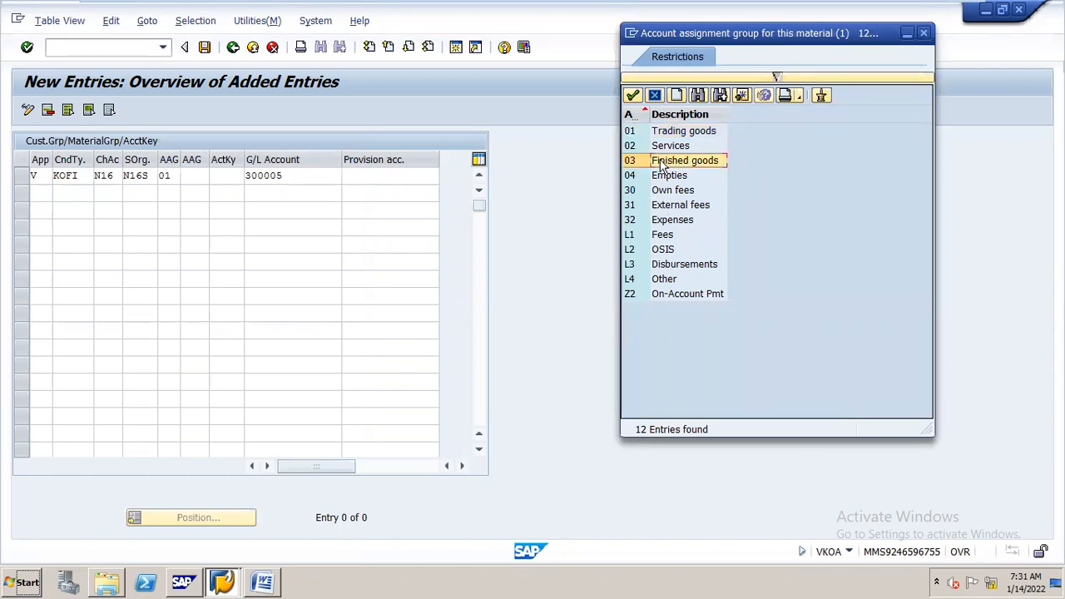
click(670, 131)
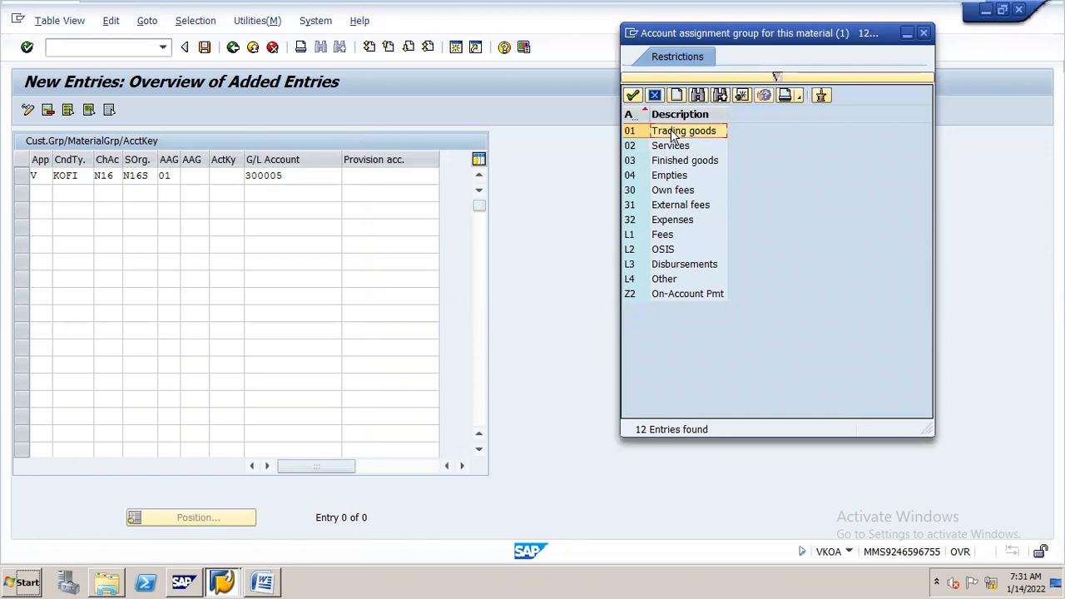
click(674, 147)
click(676, 166)
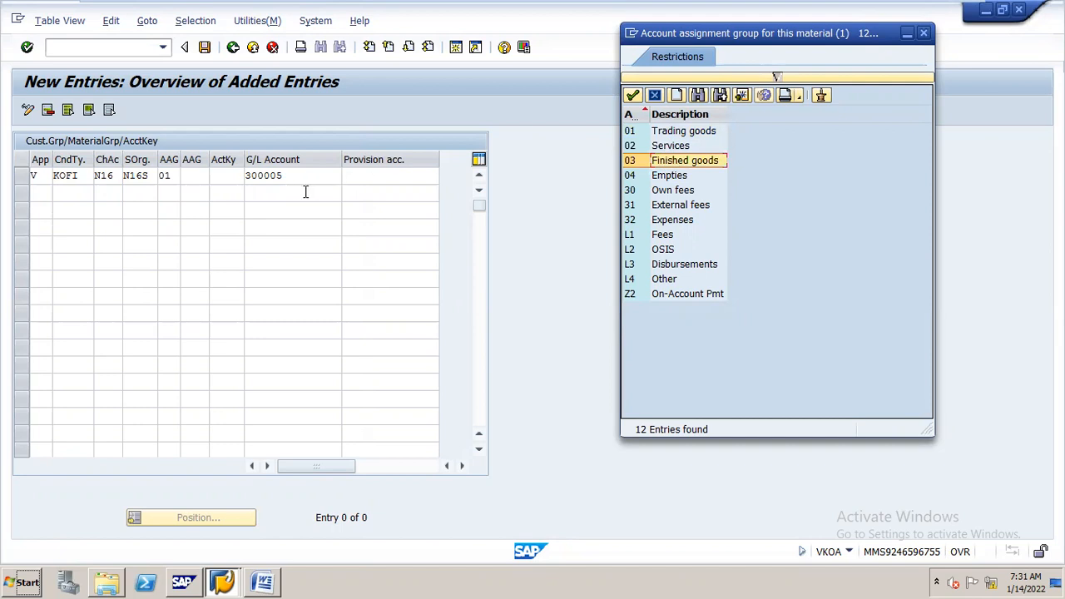
click(678, 147)
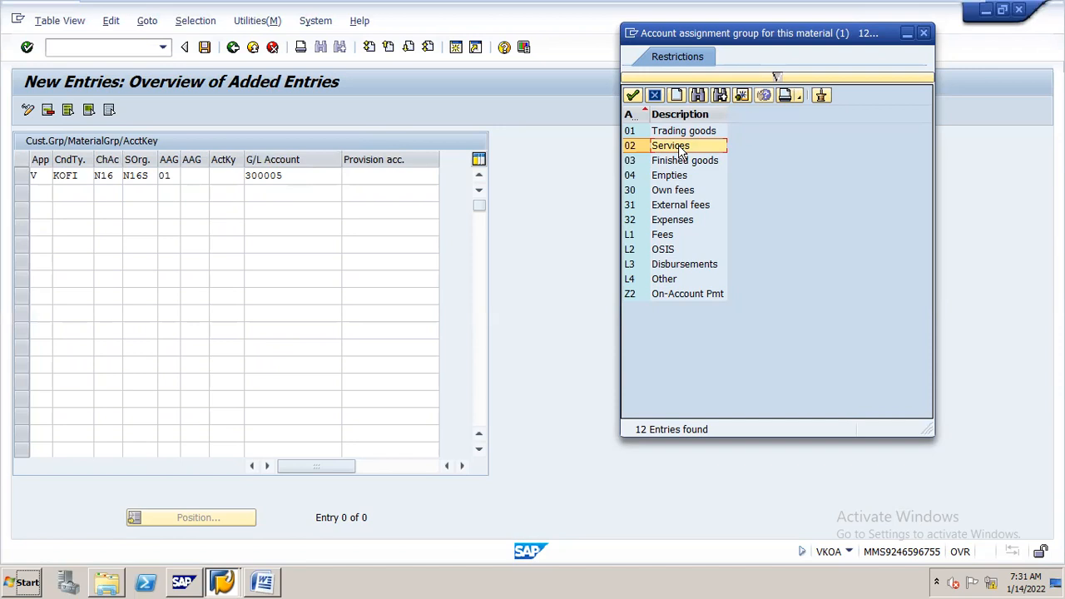
double_click(678, 158)
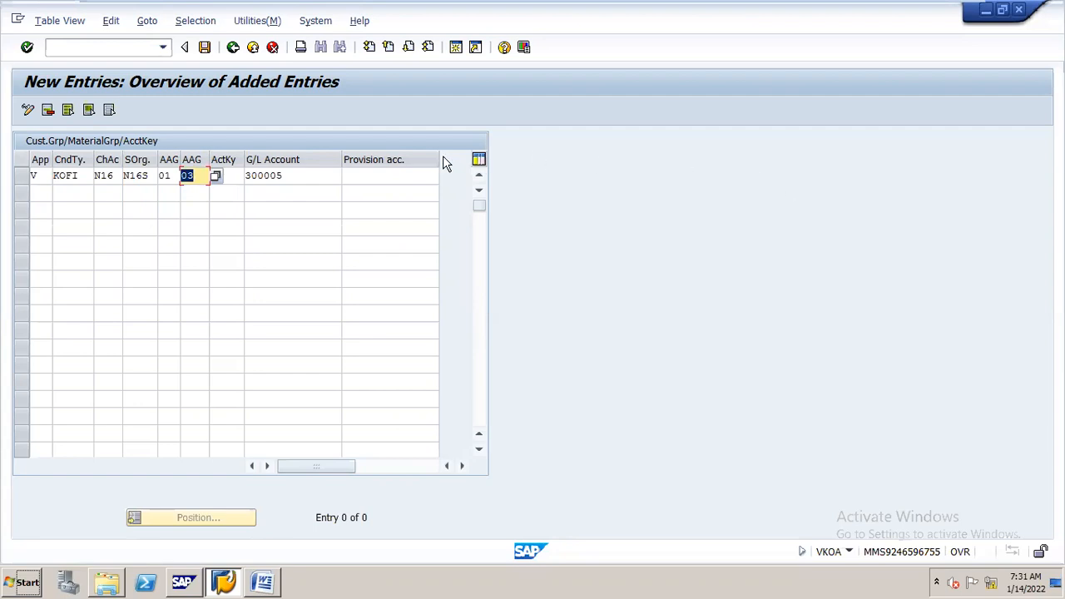
Step: Check the account keys of pricing procedure RVAA01 in the Word document sd cusmoz and set the SAP entry's account key to ERL (Sales revenues)
click(289, 176)
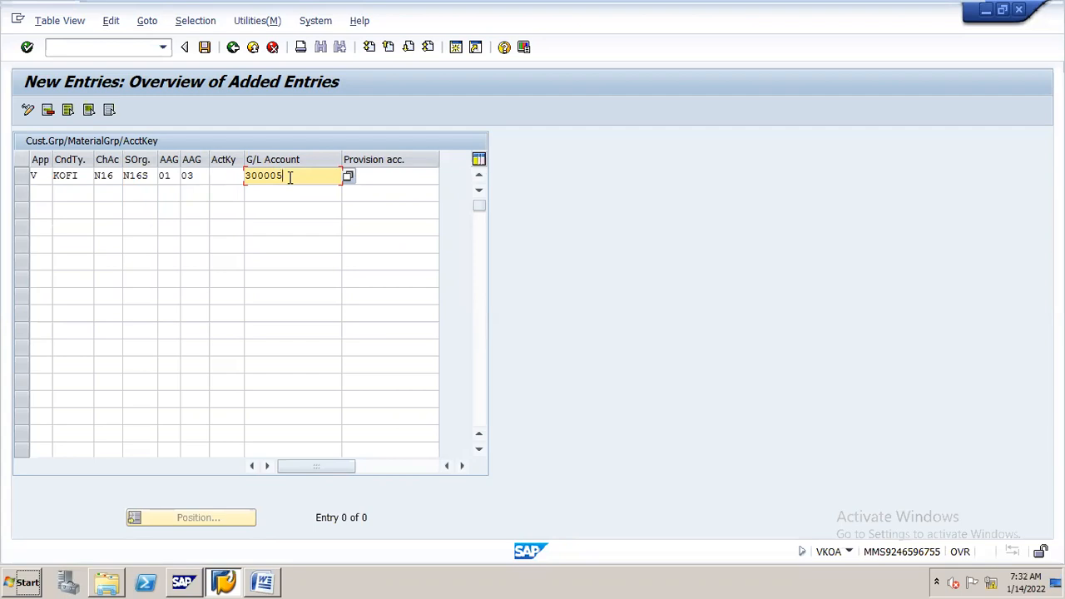
click(232, 174)
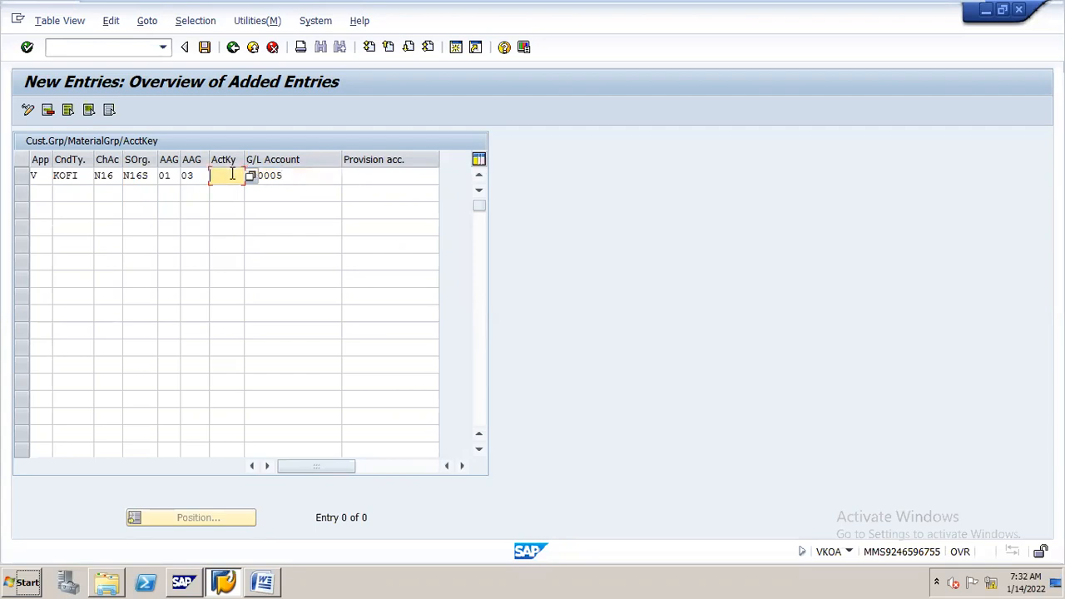
click(250, 177)
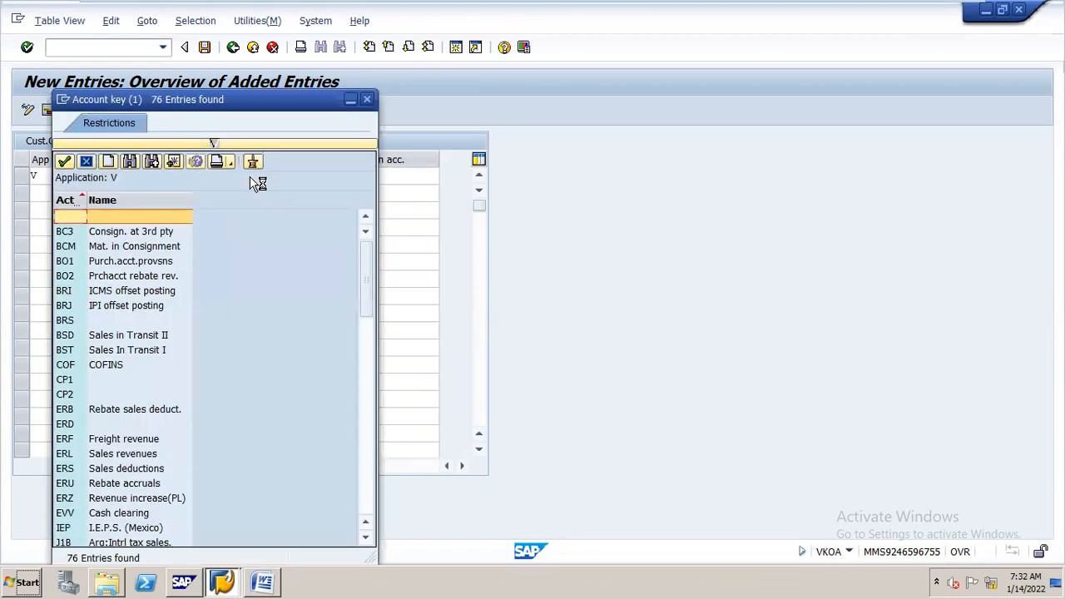
click(262, 583)
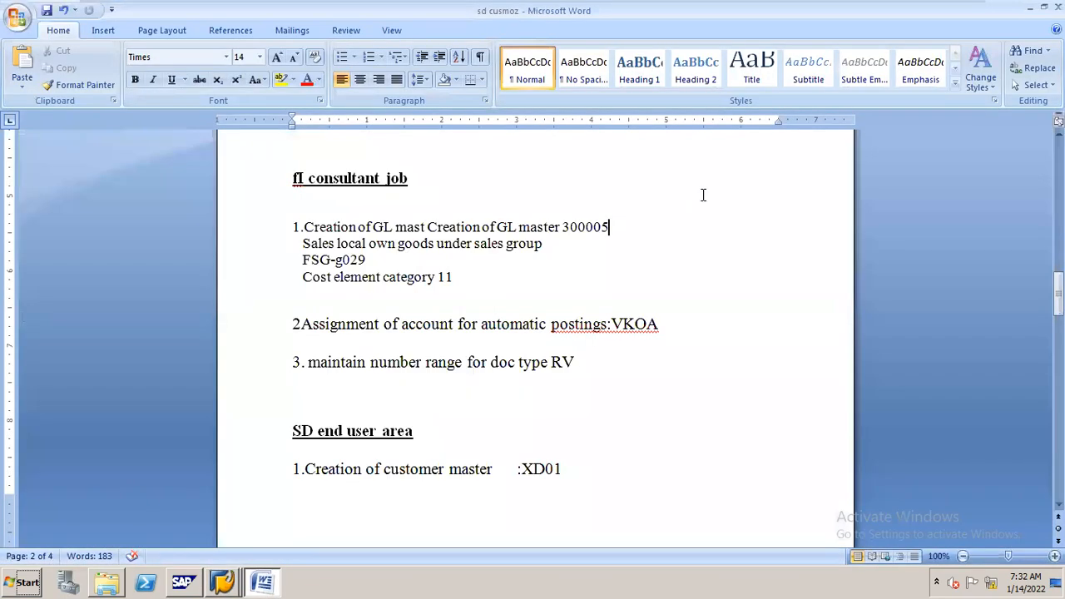
drag(1058, 296, 1058, 466)
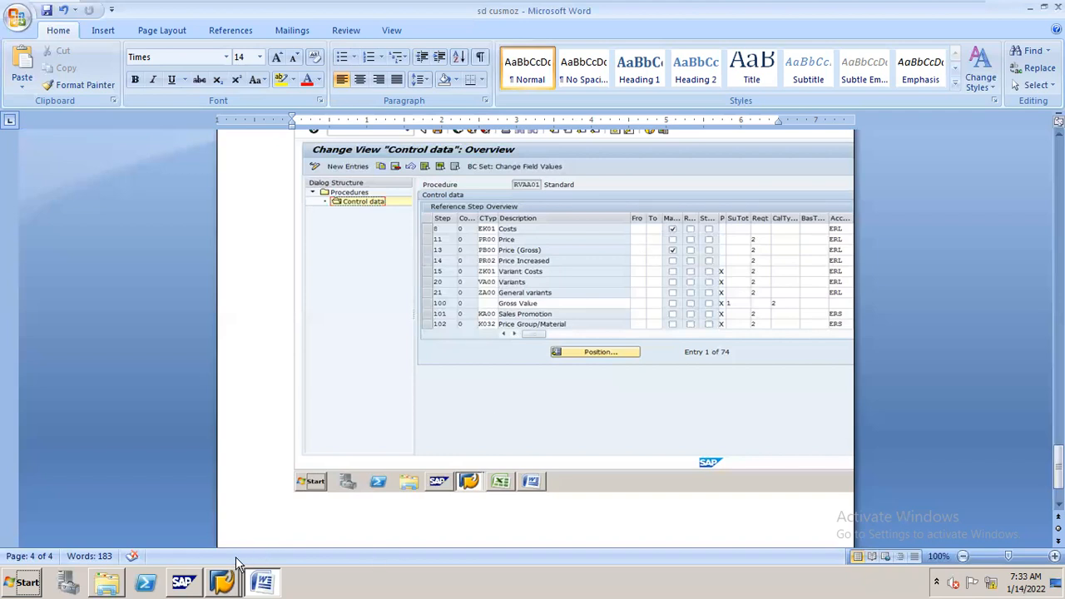
mouse_move(226, 566)
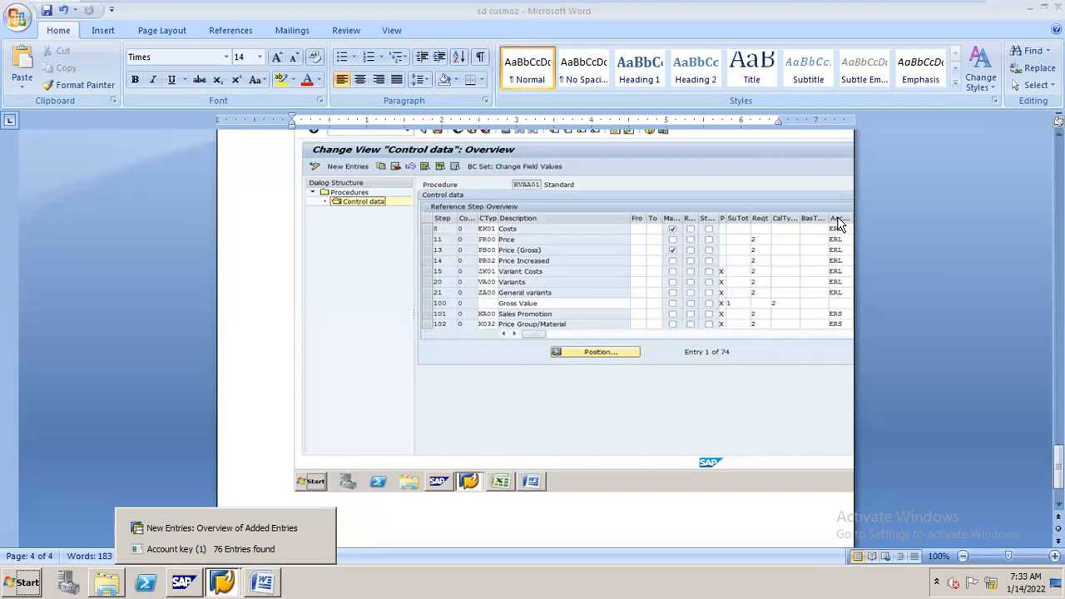
click(835, 251)
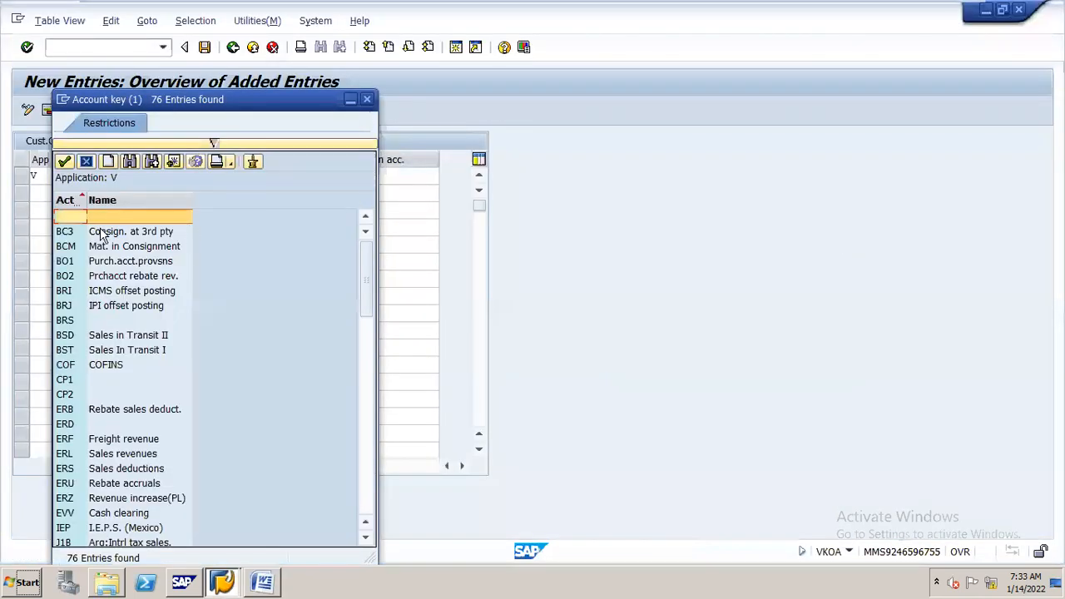
drag(274, 98, 474, 54)
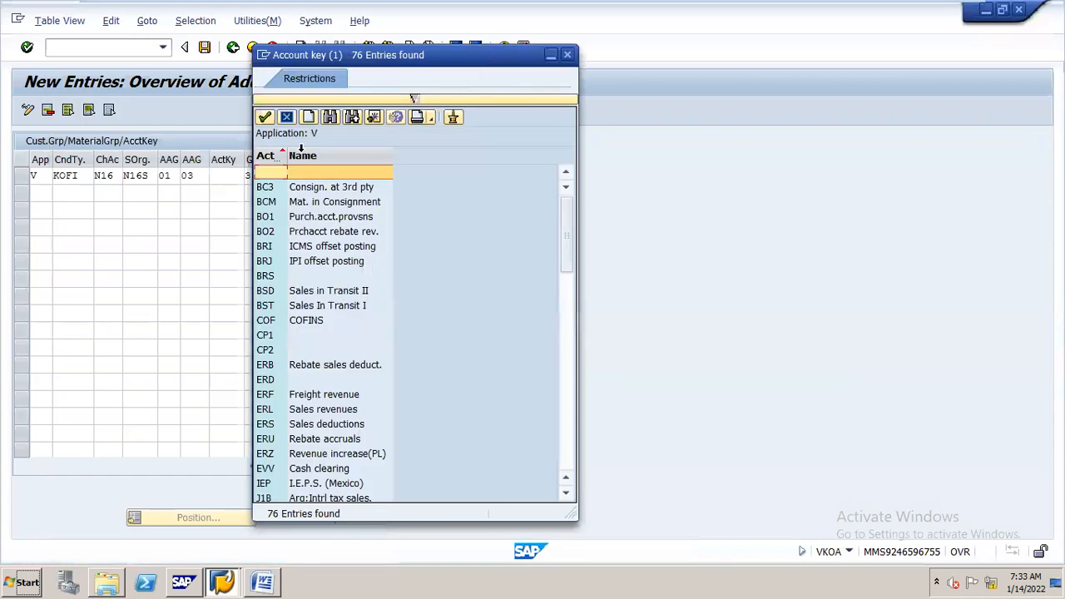
double_click(303, 412)
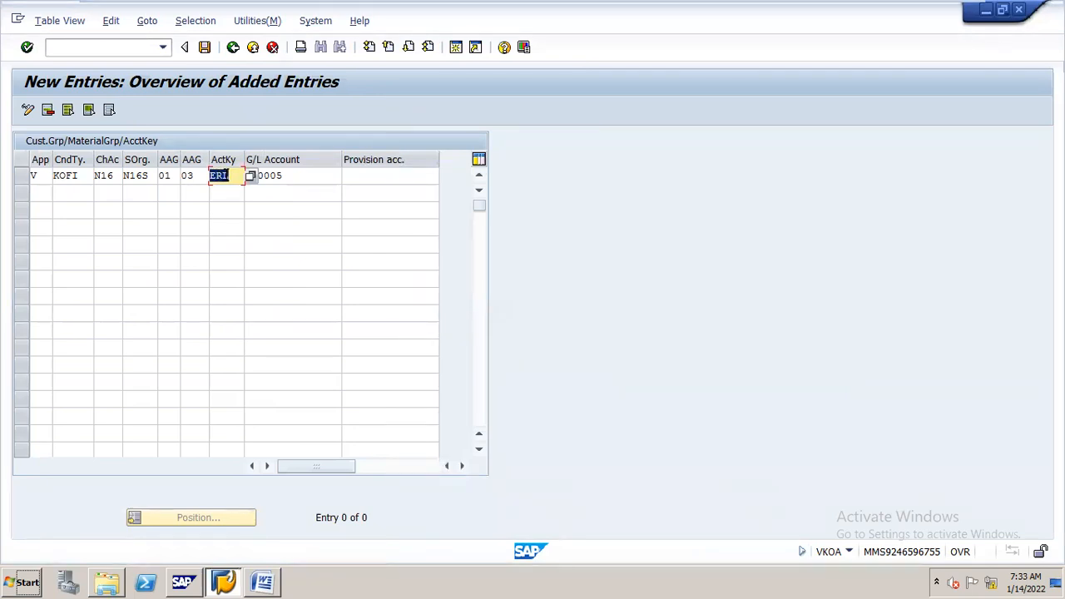
click(292, 175)
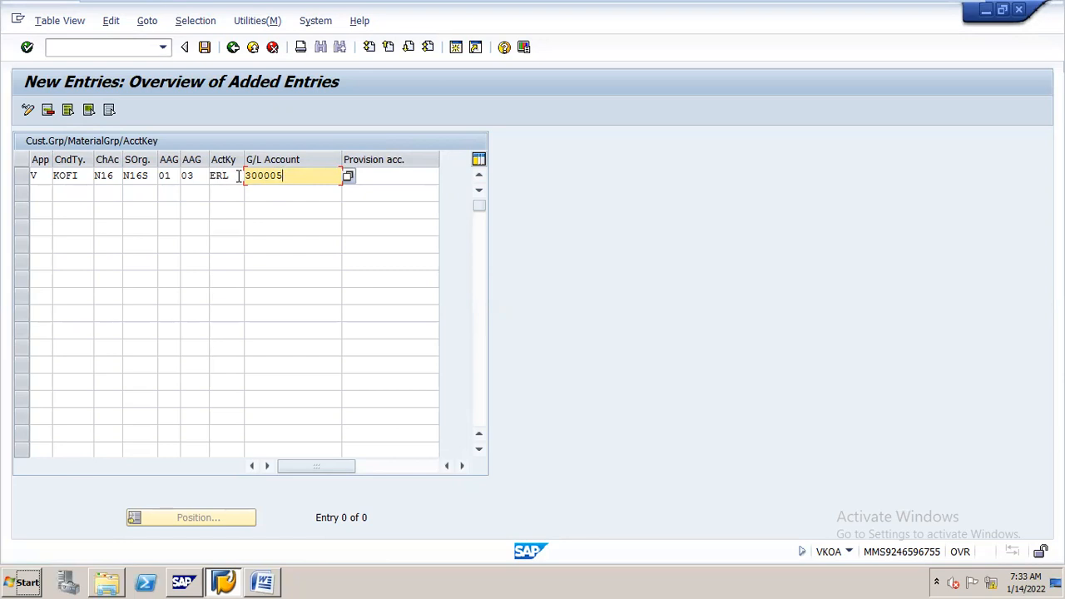
drag(300, 174, 243, 175)
Step: Save the account assignment for G/L account 300005 in customizing request EH5K900166, discarding the incomplete blank row
click(205, 48)
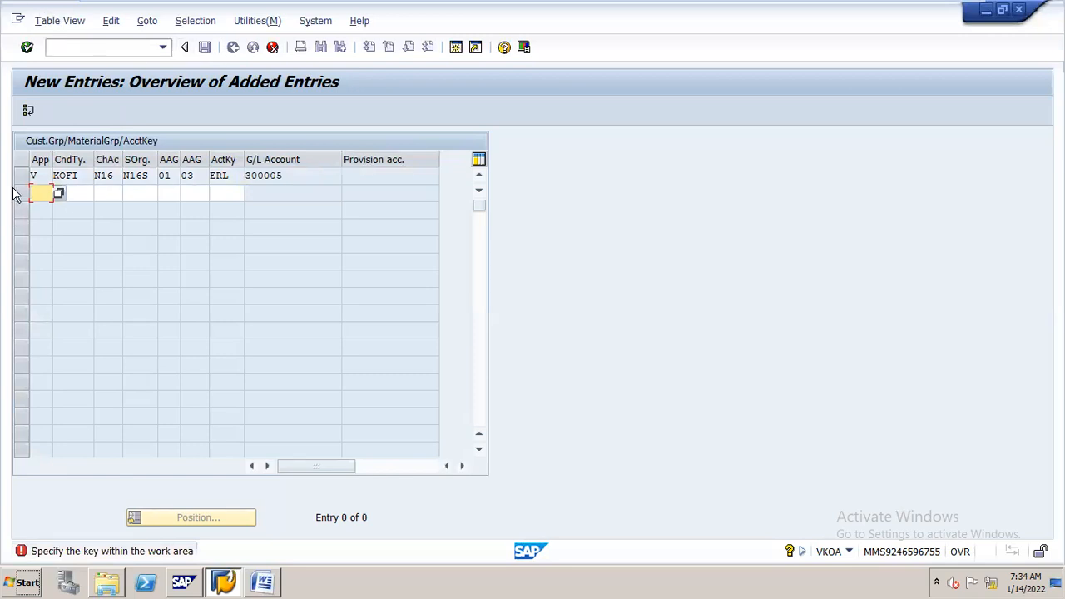
click(272, 47)
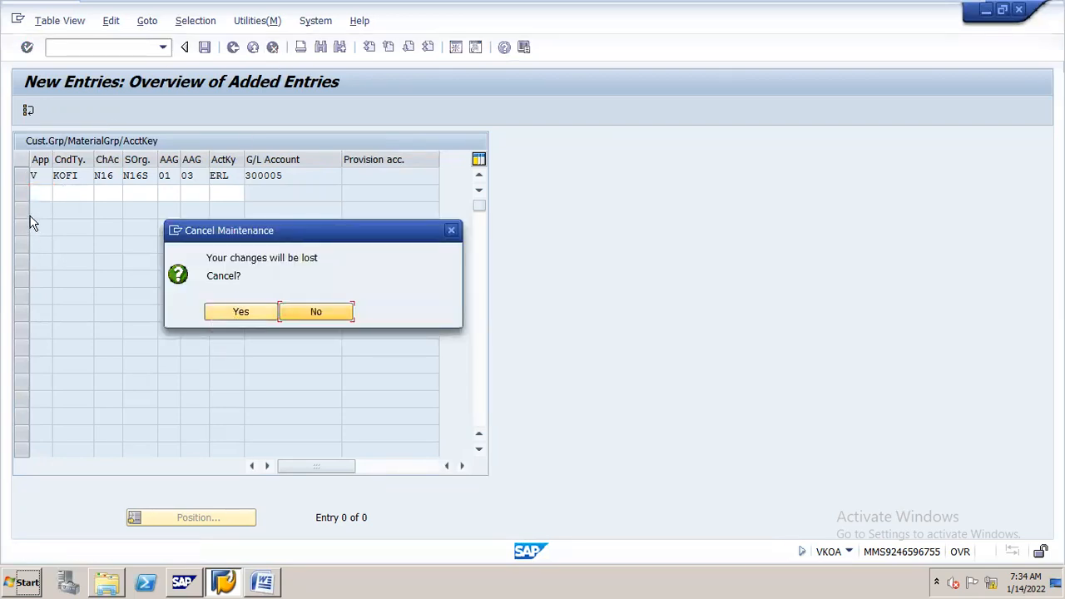
click(321, 310)
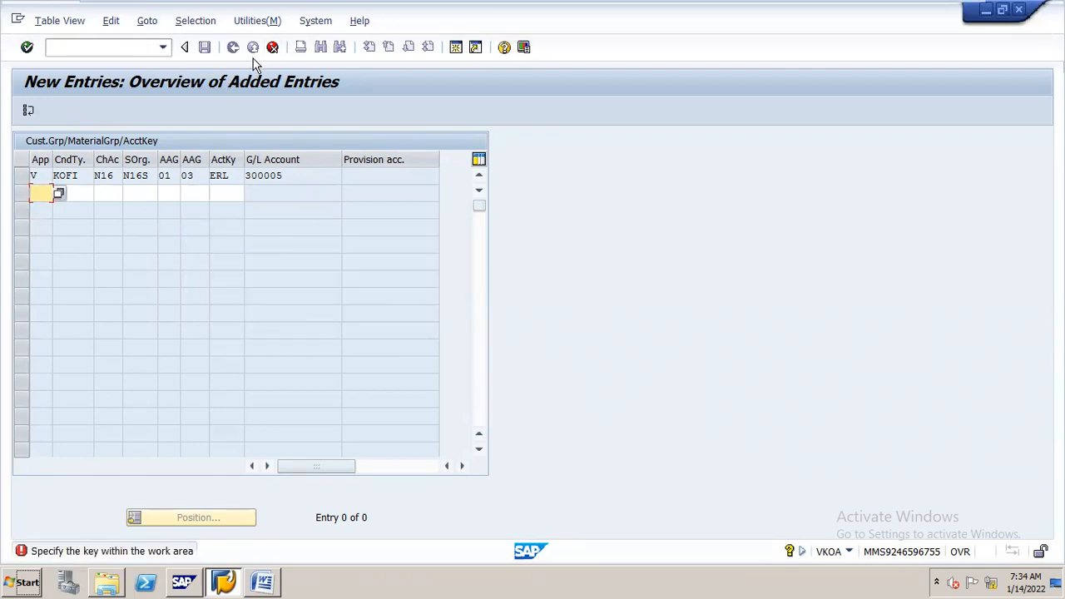
click(272, 46)
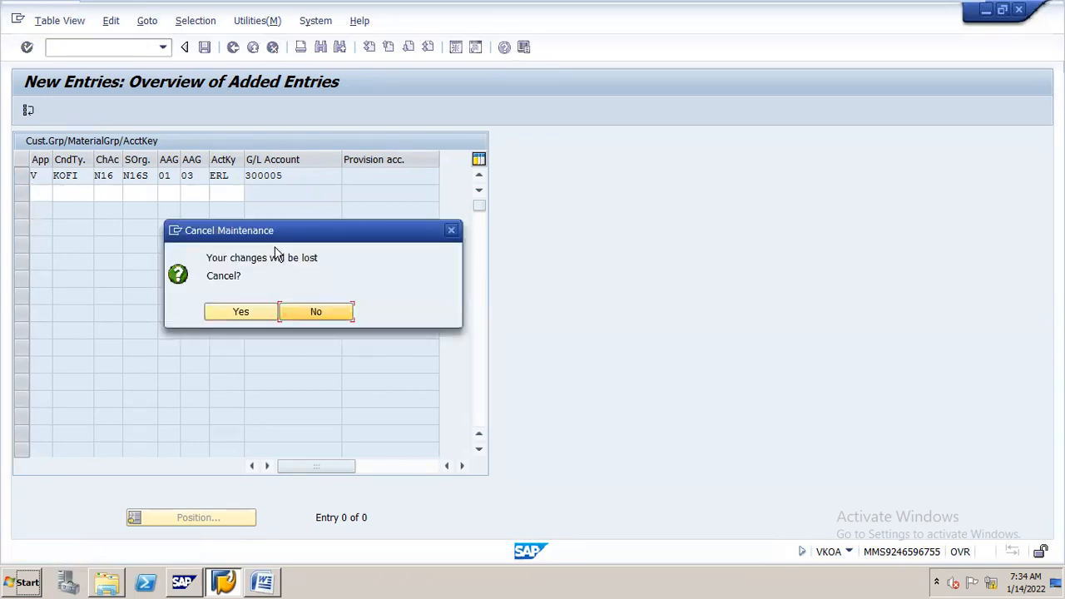
click(242, 311)
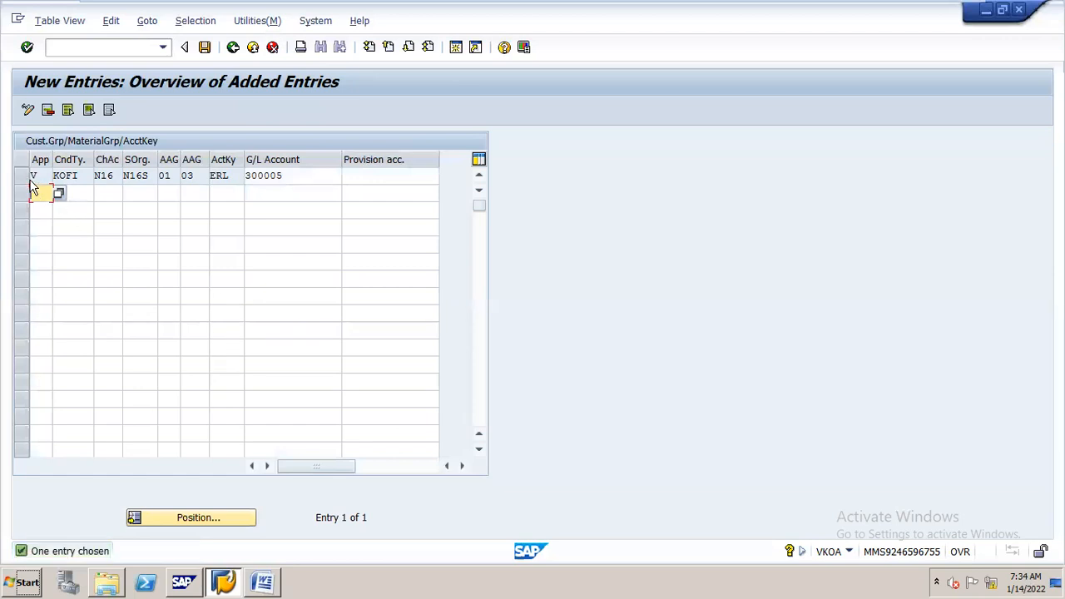
click(25, 175)
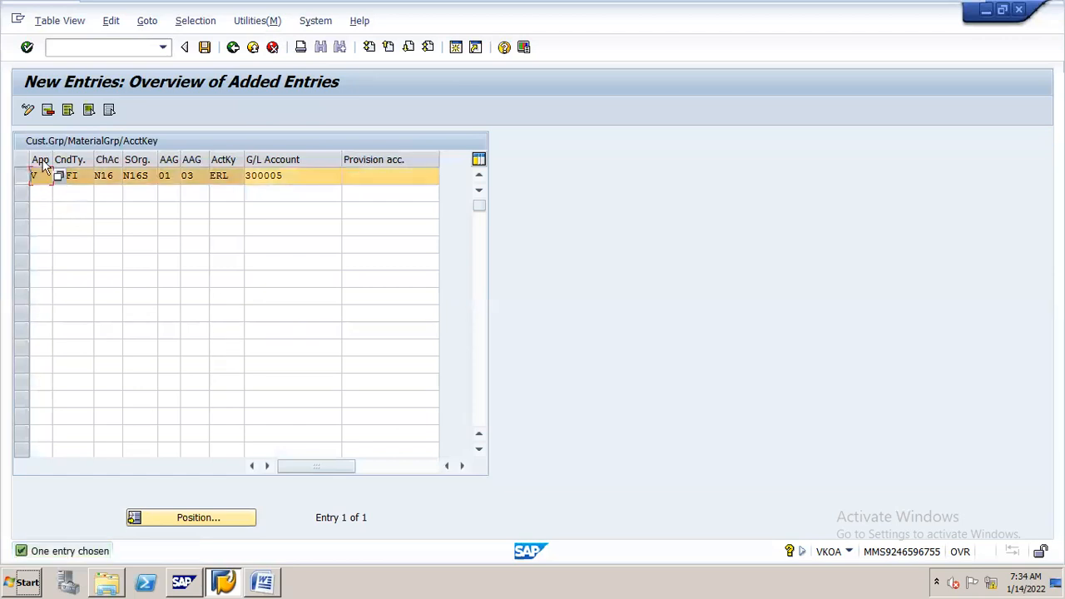
click(211, 52)
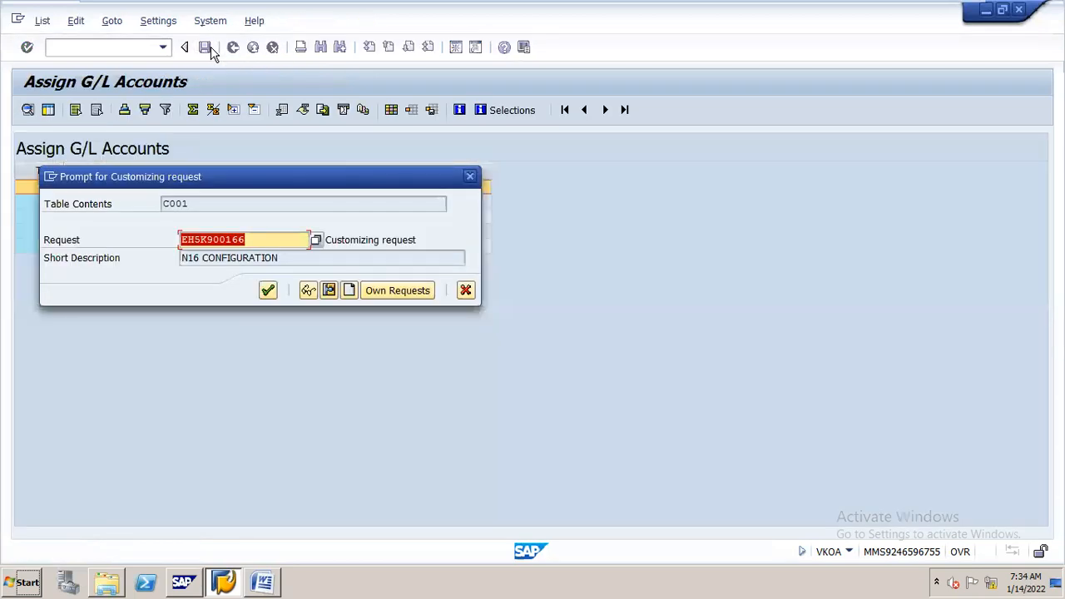
key(Return)
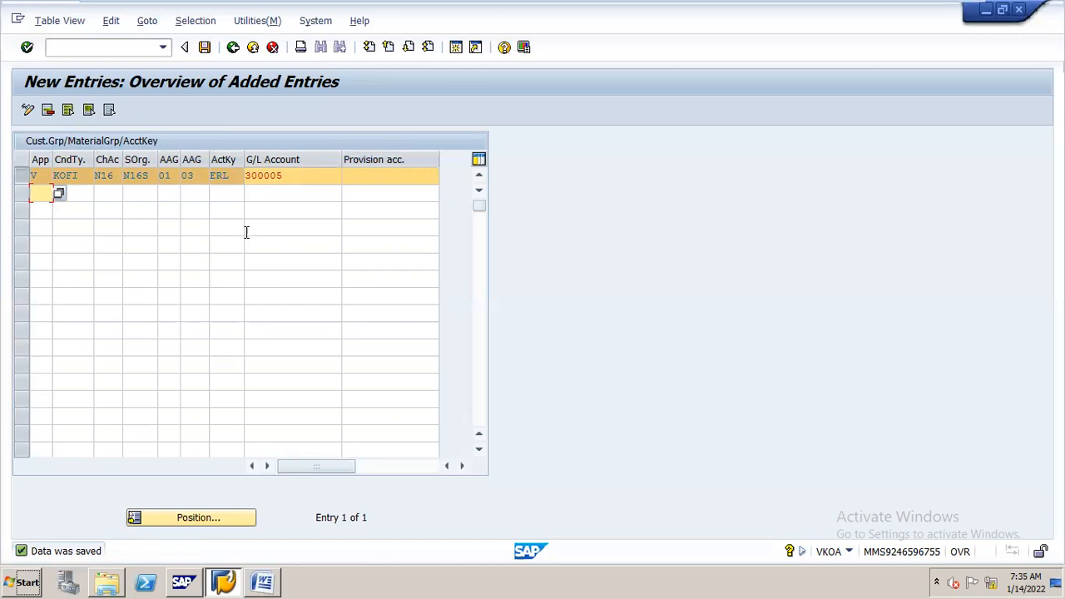
Step: Review the saved entry's G/L account, highlight the VKOA assignment item in the Word document sd cusmoz, and minimize the virtual machine window
click(296, 177)
drag(296, 177, 206, 181)
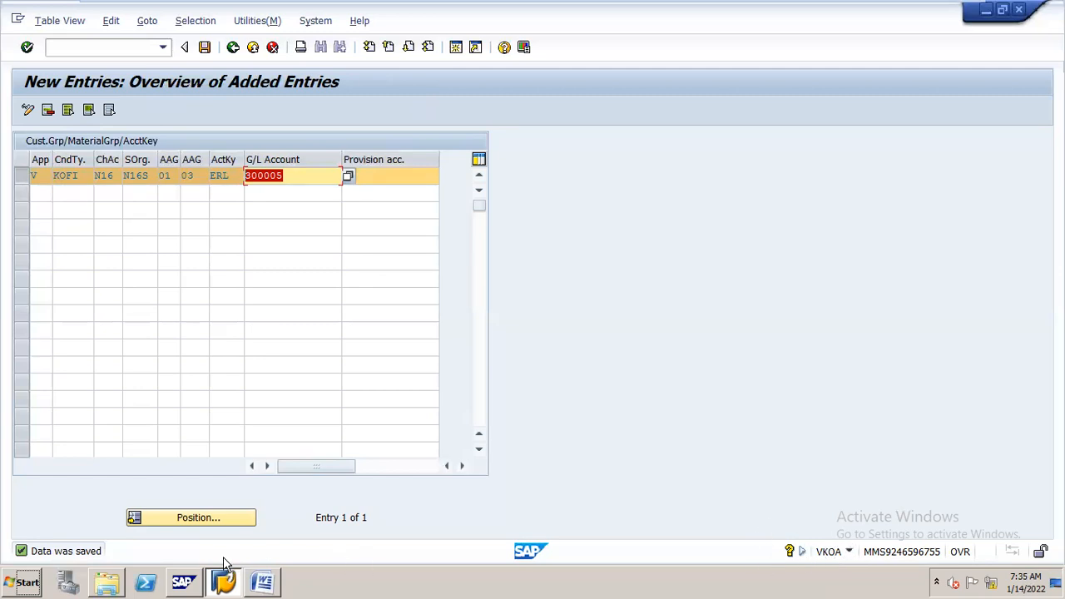
click(264, 574)
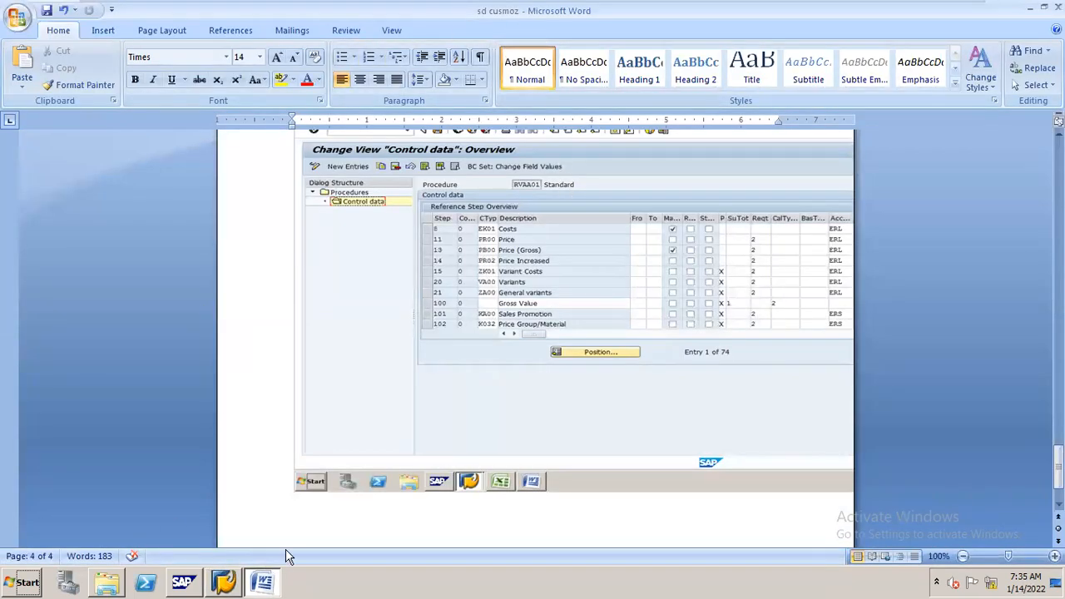
click(267, 565)
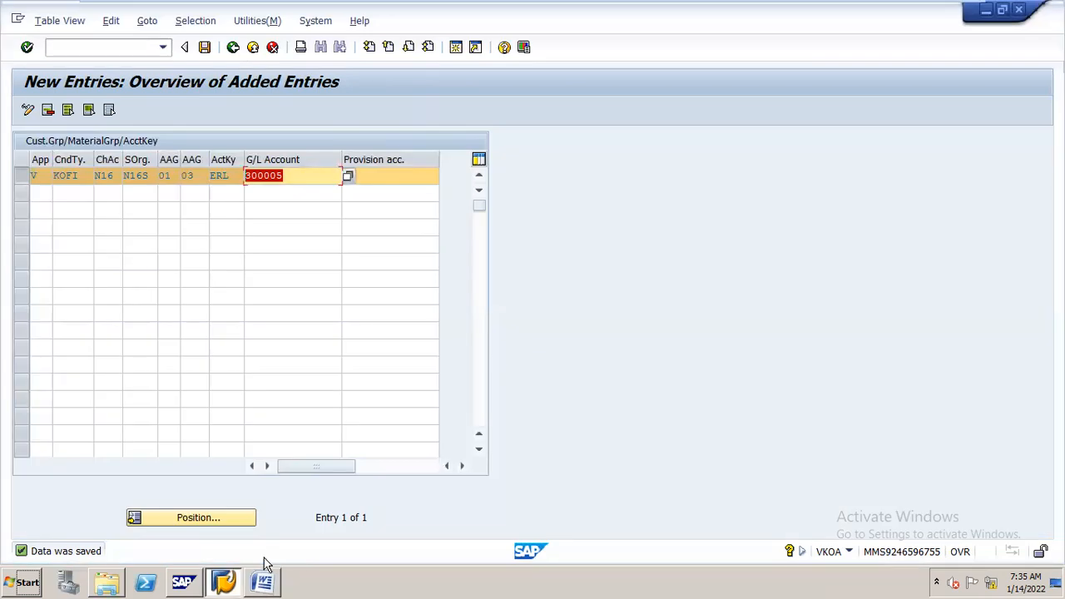
click(263, 580)
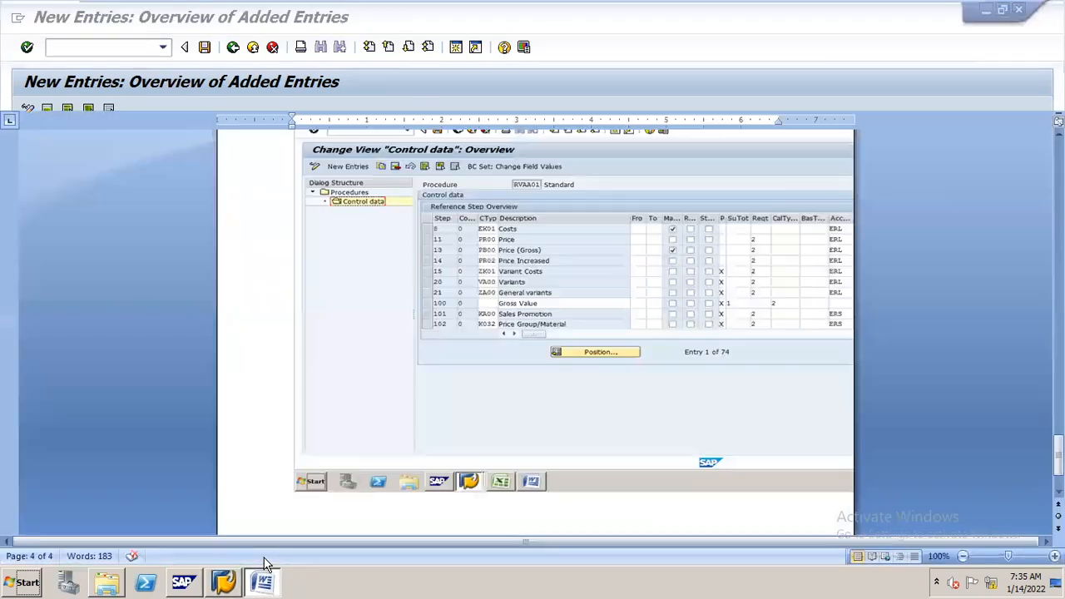
drag(1059, 465, 1058, 300)
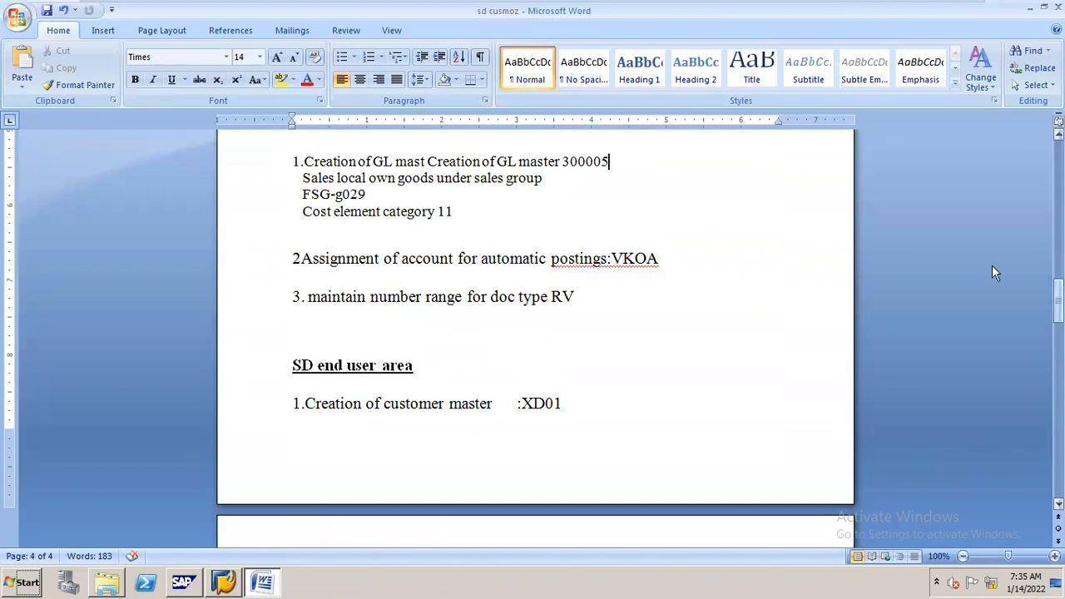
click(301, 256)
drag(301, 256, 665, 259)
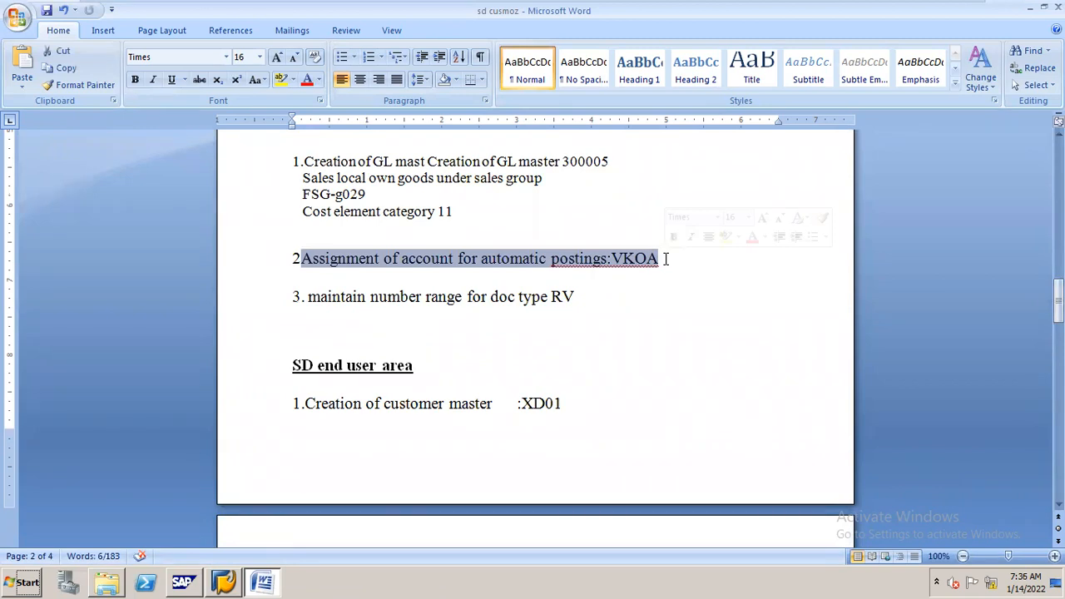
mouse_move(657, 8)
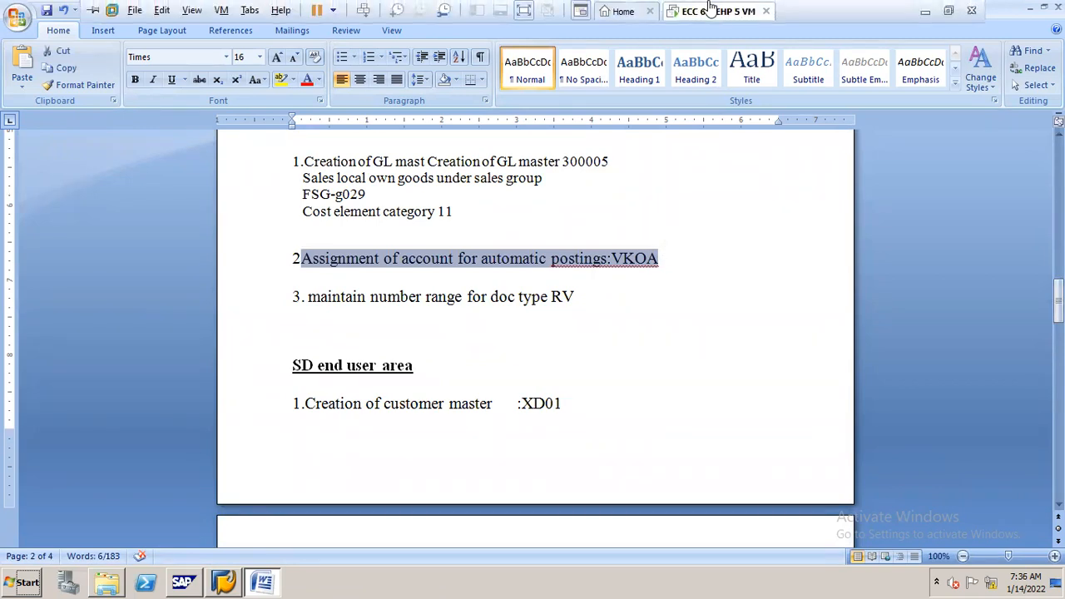
click(926, 13)
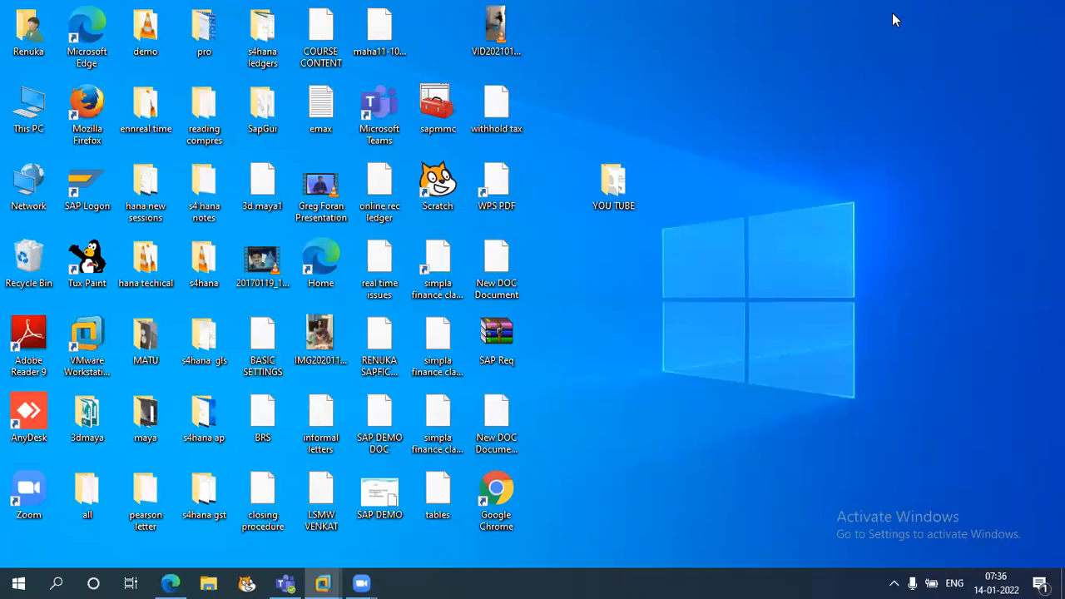